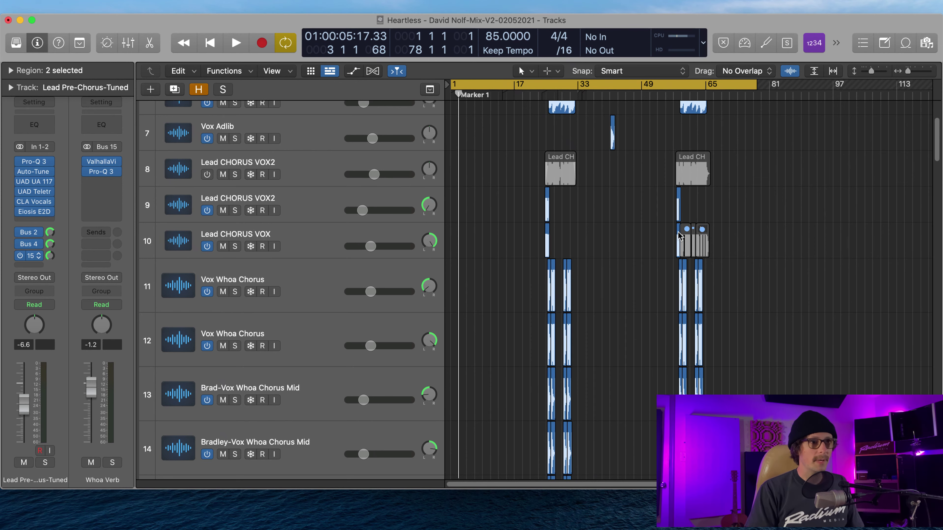
Shrink the tracks vertically and look over the whole arrangement, from Lead VOX to the last Lead VOX Vocals Settings track
scroll(609, 291, up, 5)
scroll(608, 291, down, 10)
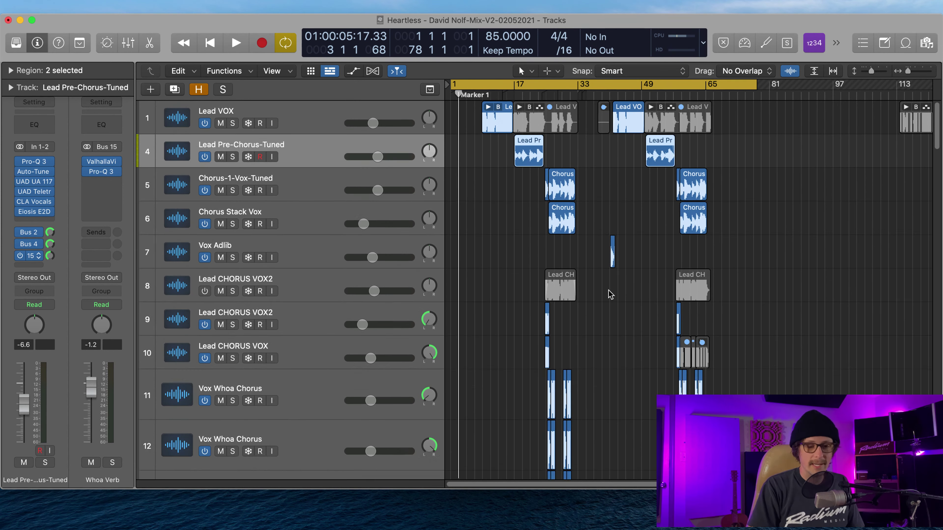
scroll(608, 290, down, 10)
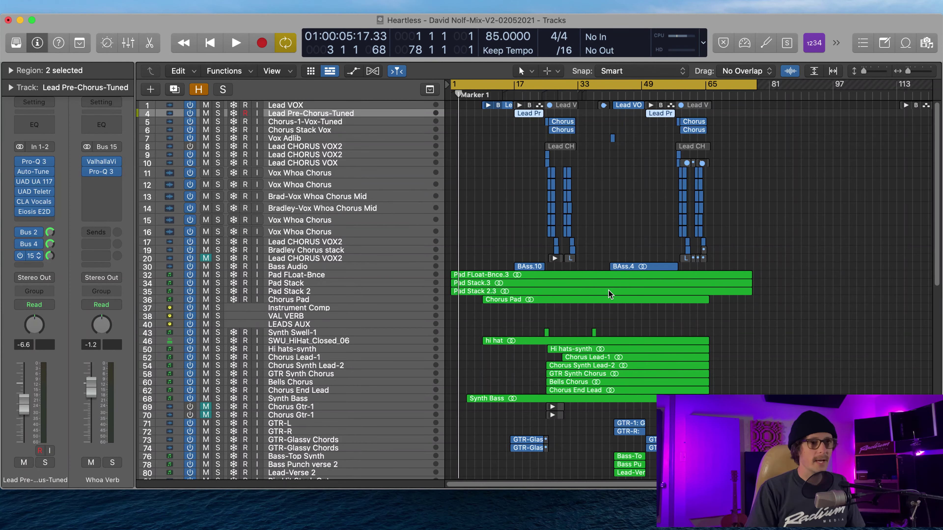
scroll(574, 338, down, 3)
scroll(573, 338, down, 12)
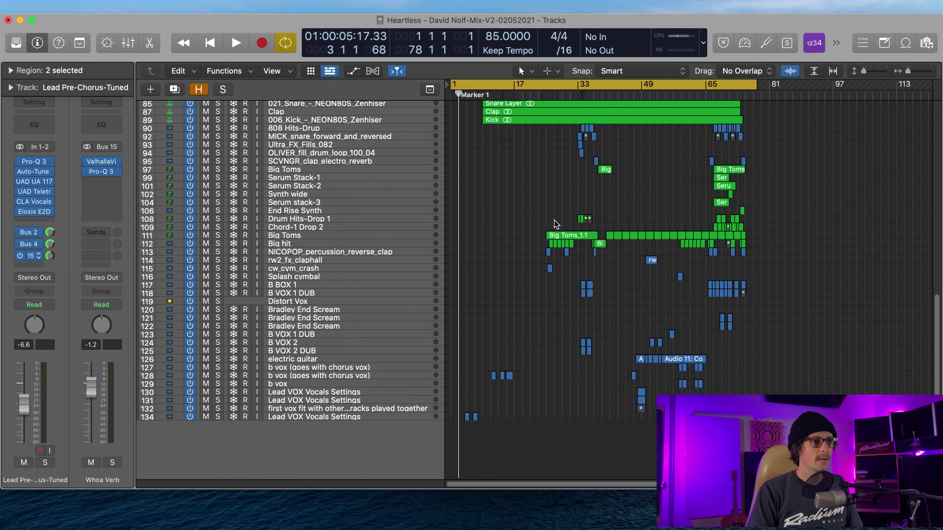
scroll(529, 266, up, 10)
scroll(530, 269, down, 10)
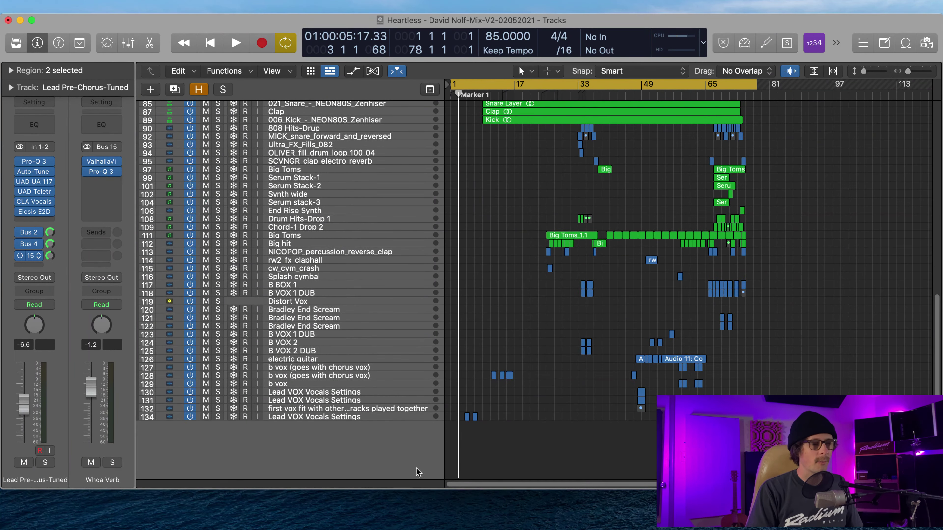
scroll(579, 352, up, 15)
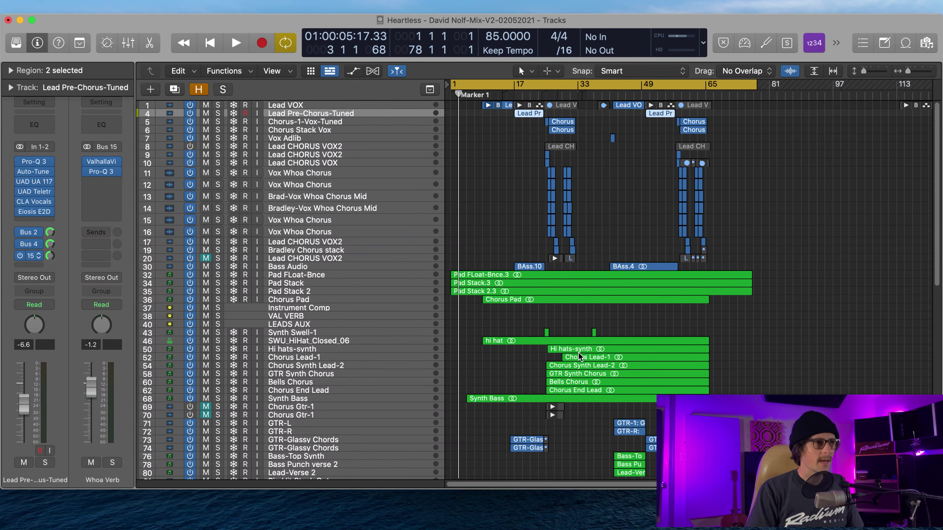
Step through the vocal tracks from Lead VOX down to the Whoa Chorus tracks and back to Lead CHORUS VOX2, examining their channel strips
click(329, 107)
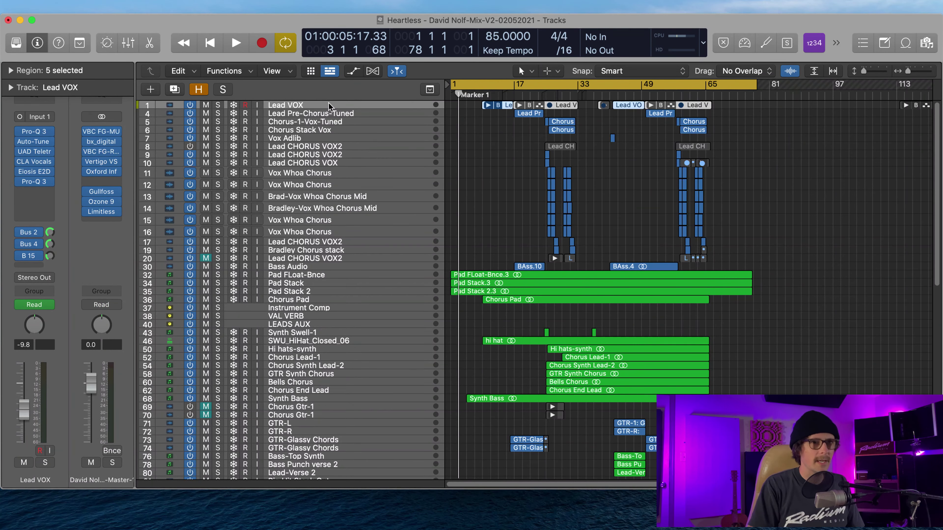
key(Down)
key(Down)
key(Down)
key(Down)
key(Down)
key(Down)
key(Down)
key(Down)
key(Down)
key(Down)
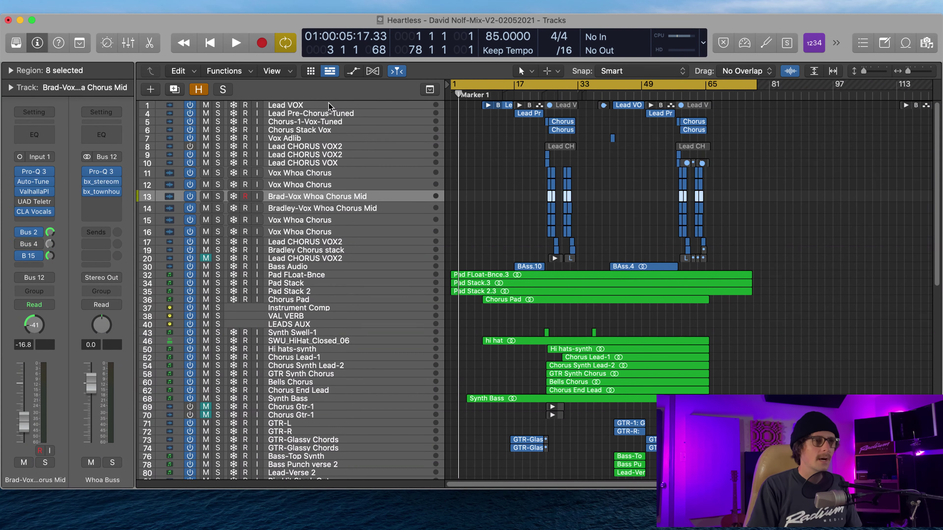
key(Up)
key(Up)
key(Up)
key(Up)
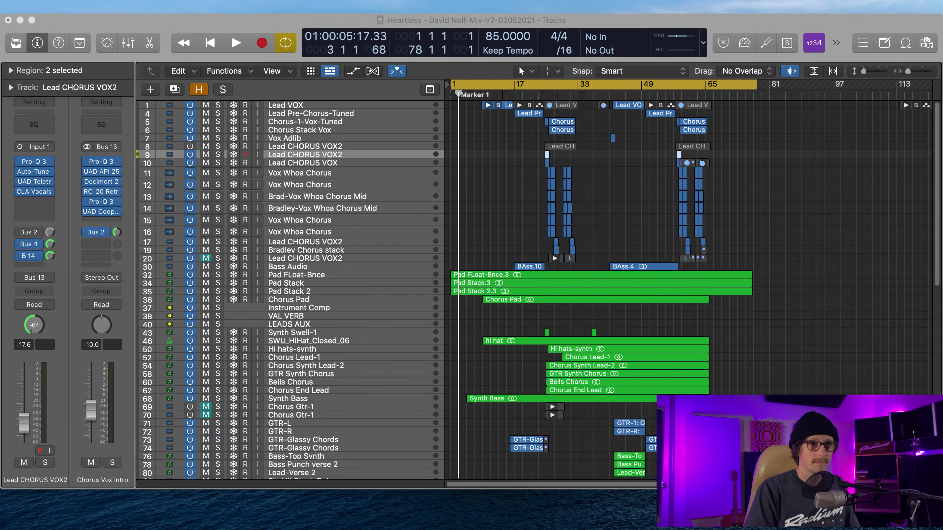
Play the song from the beginning into the second pre-chorus, look over the tracks meanwhile, and stop playback at bar 53
click(490, 170)
key(space)
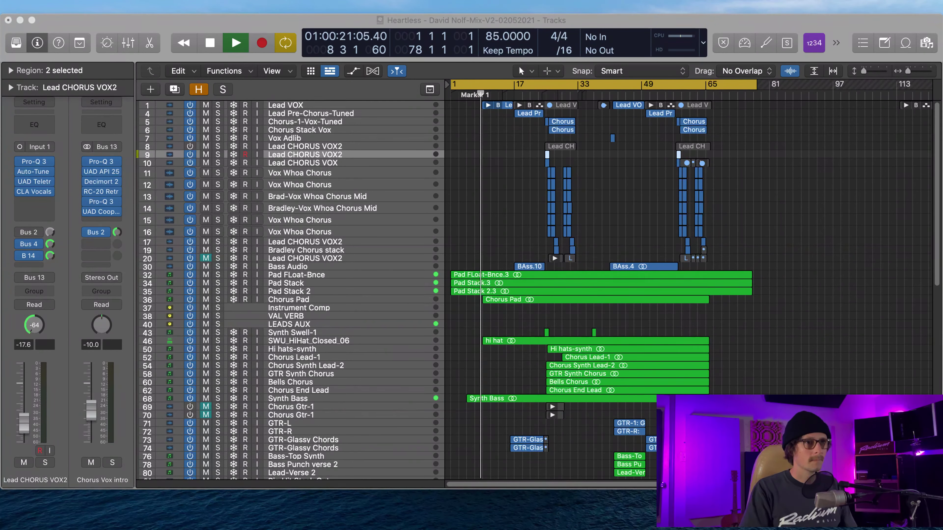
click(586, 22)
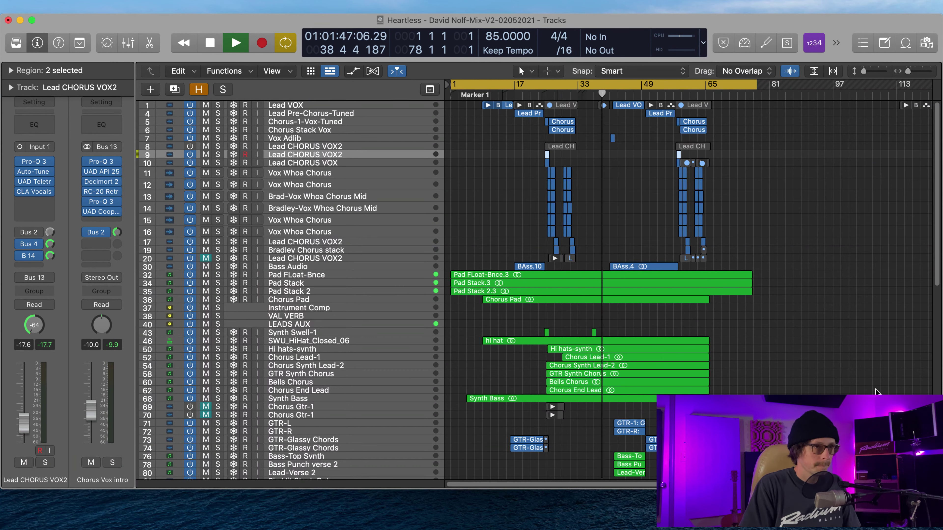
key(super+Tab)
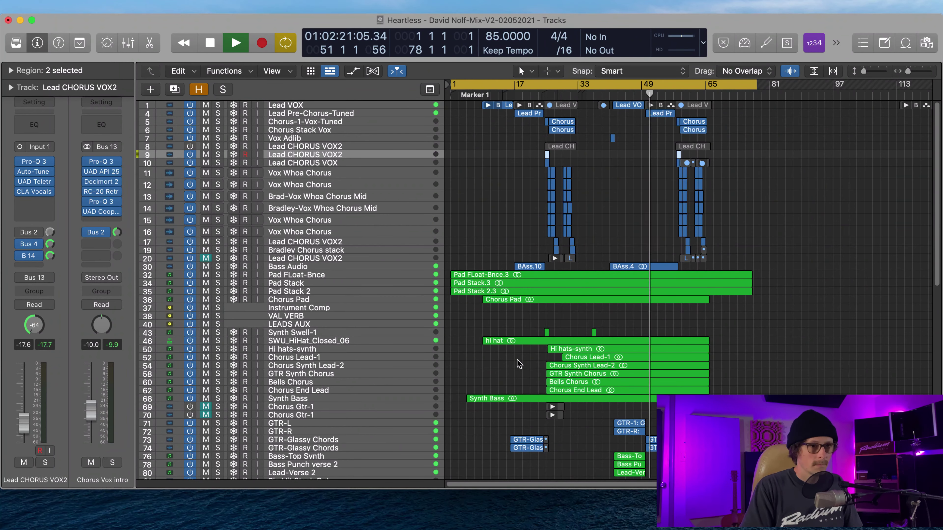
scroll(520, 362, down, 4)
scroll(518, 360, down, 4)
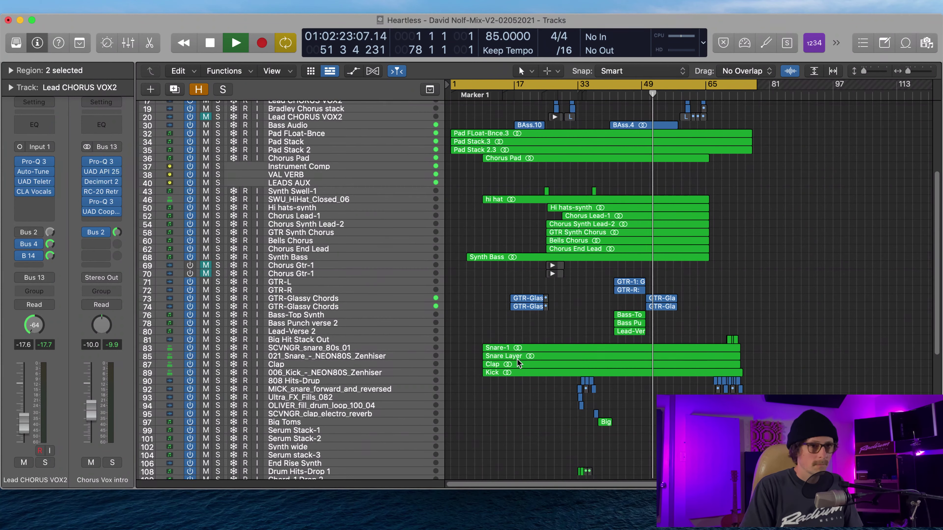
scroll(519, 363, down, 5)
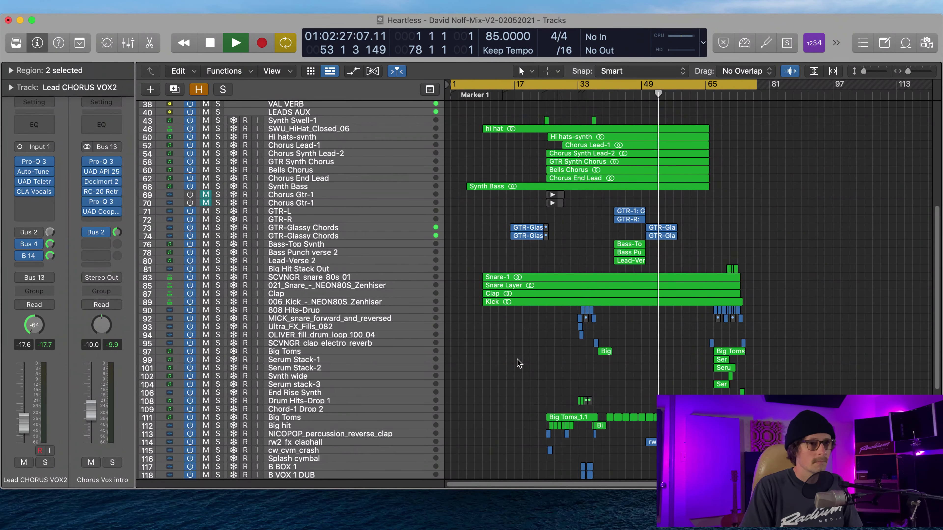
key(space)
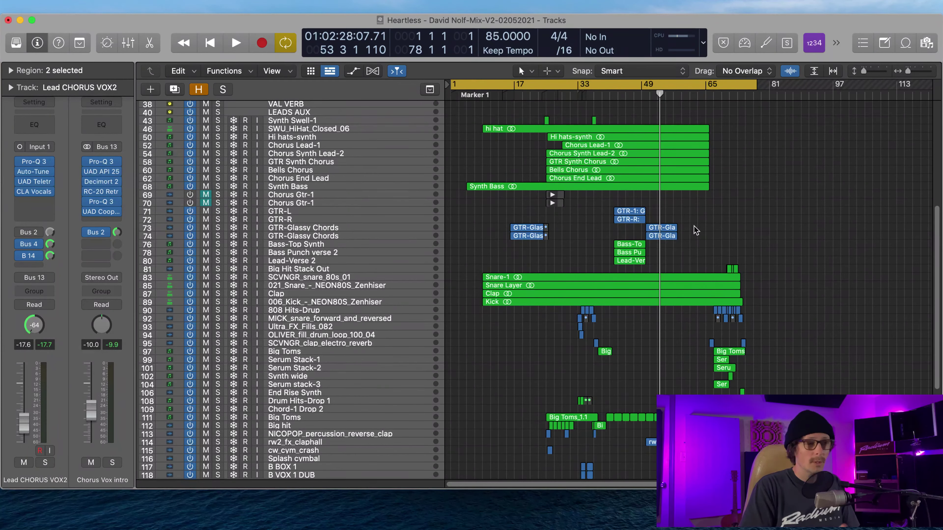
Examine the drum tracks' channel strips by selecting 021_Snare_-_NEON80S_Zenhiser, Clap and 006_Kick_-_NEON80S_Zenhiser in turn
scroll(497, 272, down, 8)
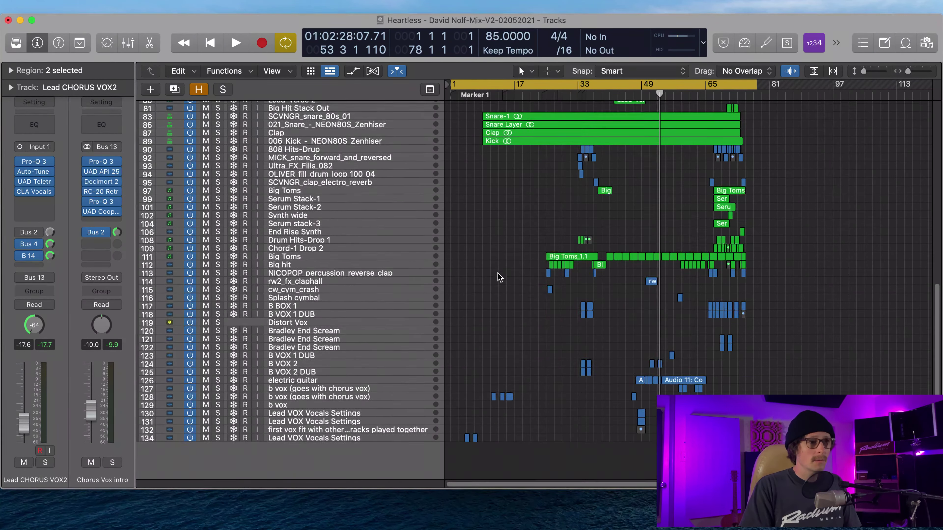
scroll(498, 277, up, 8)
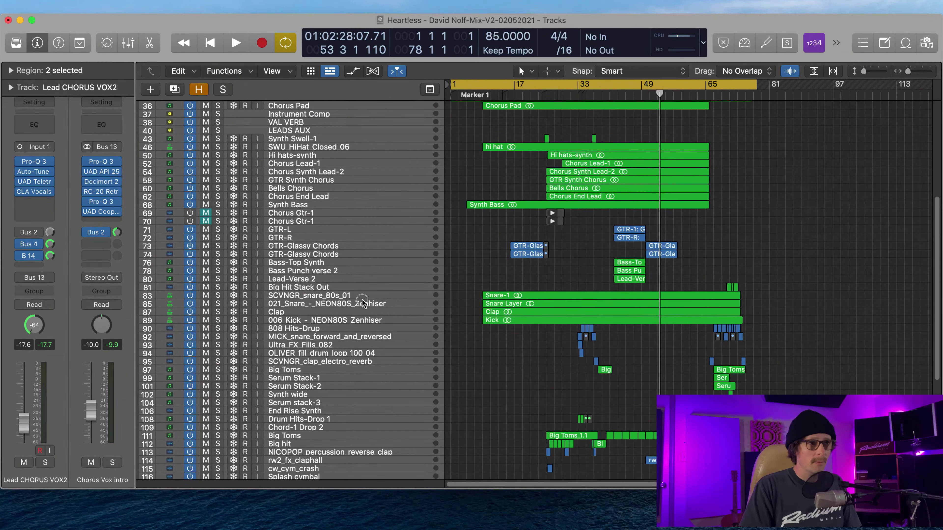
click(361, 303)
scroll(478, 294, up, 6)
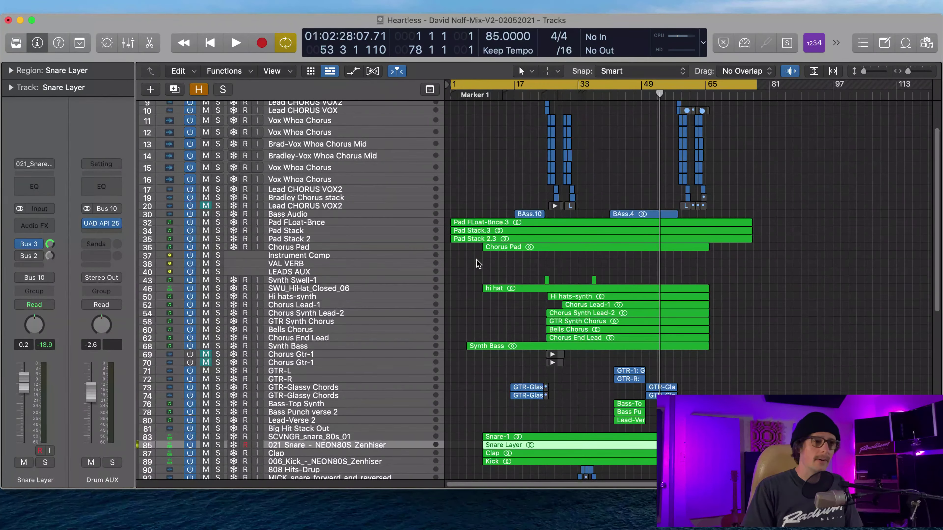
scroll(476, 260, down, 3)
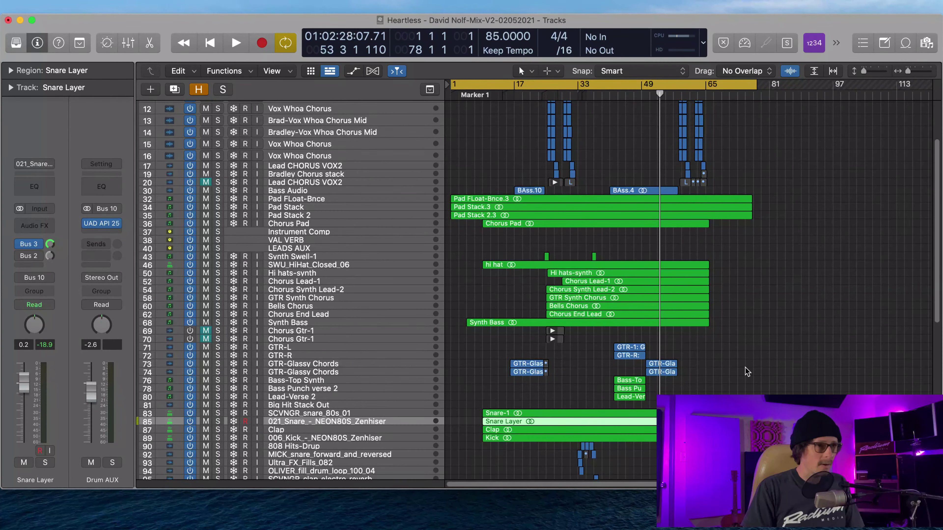
click(349, 430)
click(352, 422)
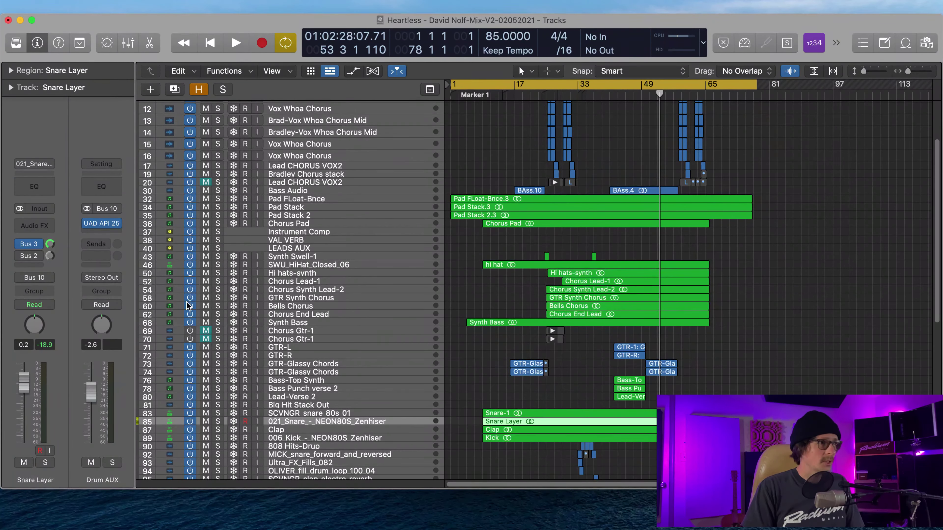
scroll(403, 384, down, 4)
click(371, 394)
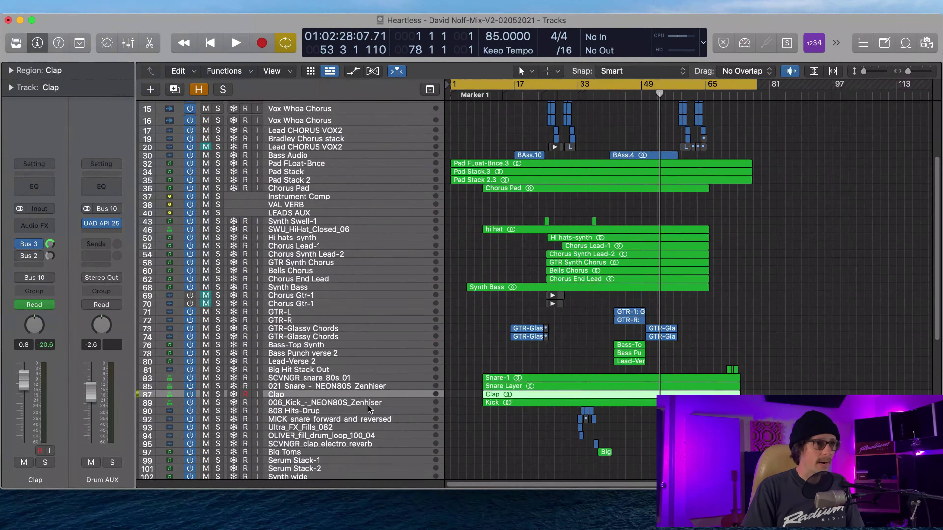
click(369, 404)
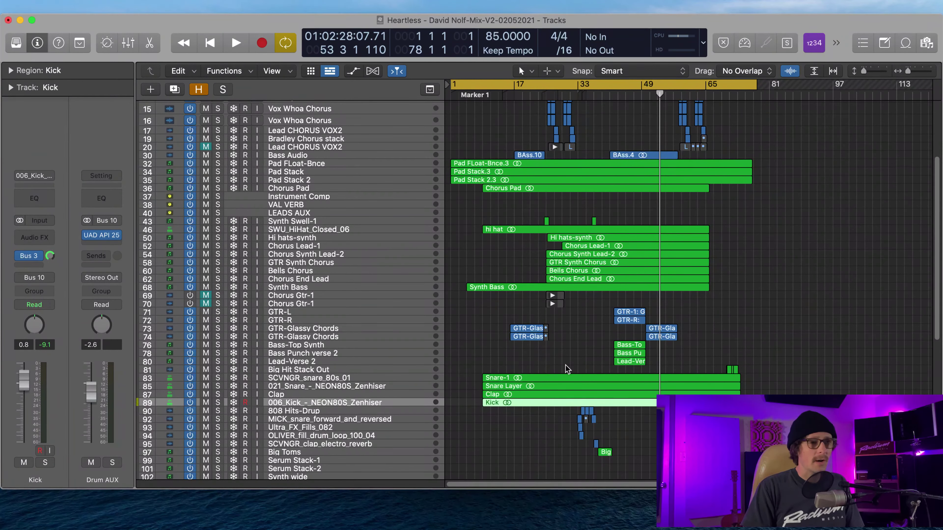
Play the rest of the song from the second pre-chorus through the final chorus, stopping at bar 75
scroll(682, 274, up, 10)
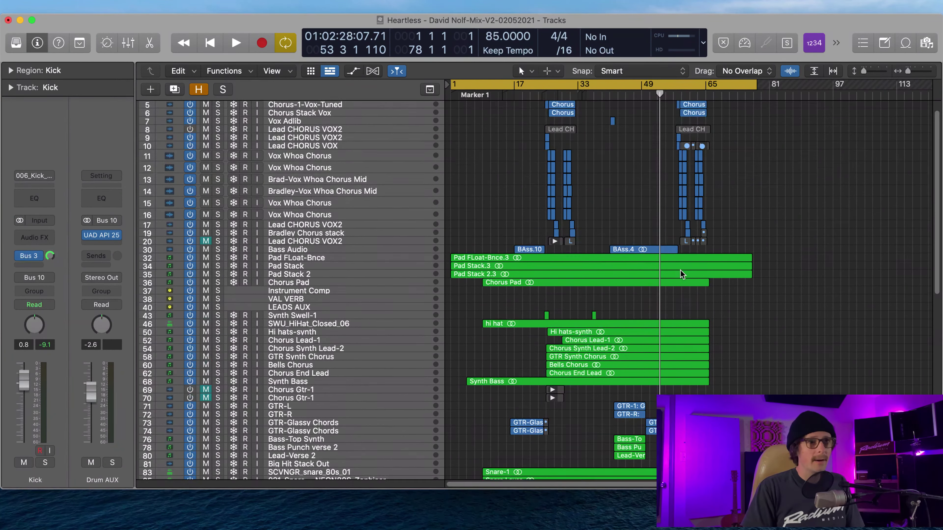
scroll(682, 274, up, 2)
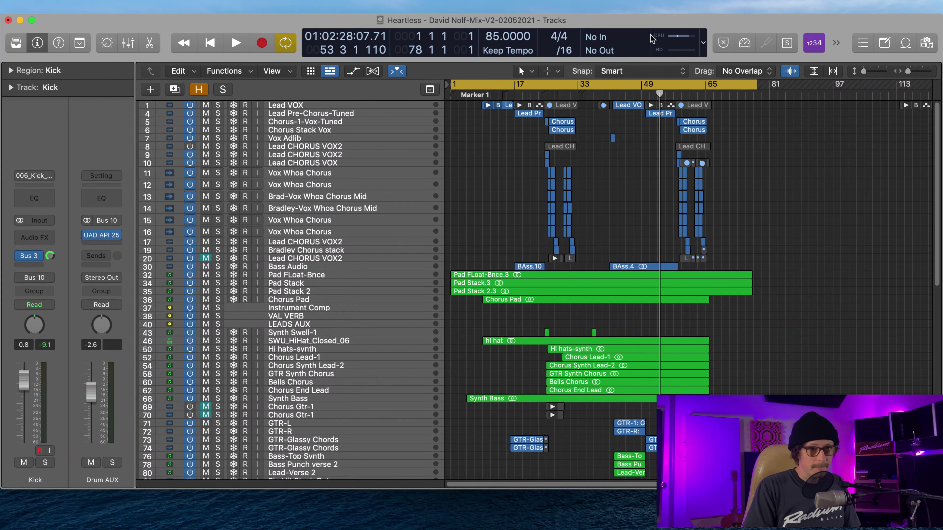
click(670, 92)
key(space)
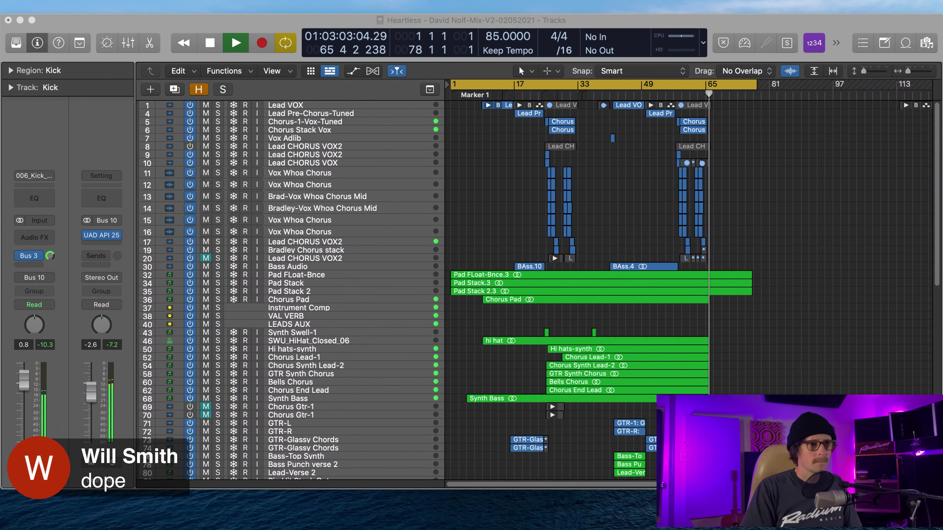
click(778, 26)
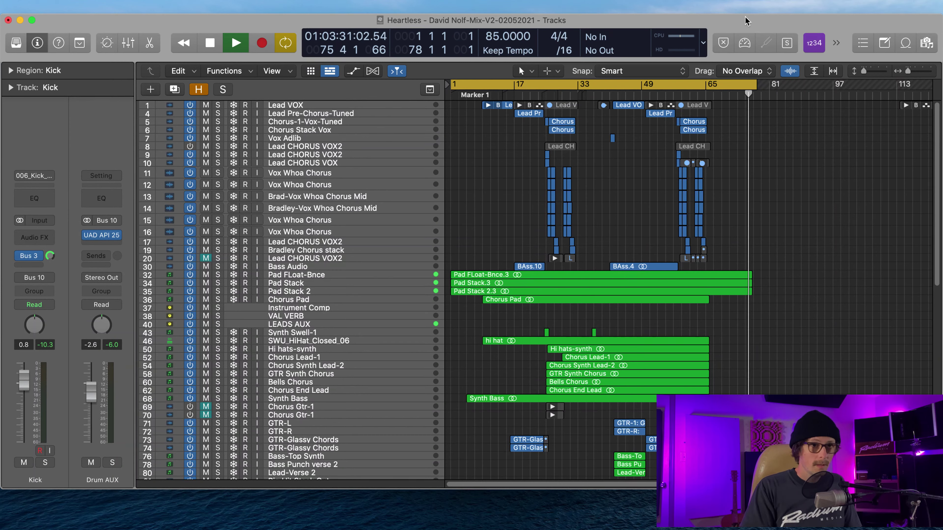
key(space)
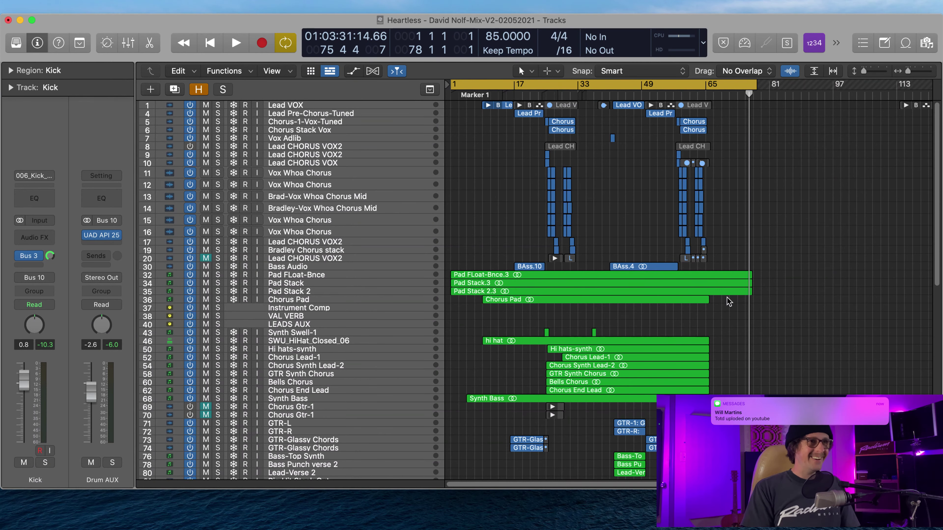
scroll(588, 306, down, 10)
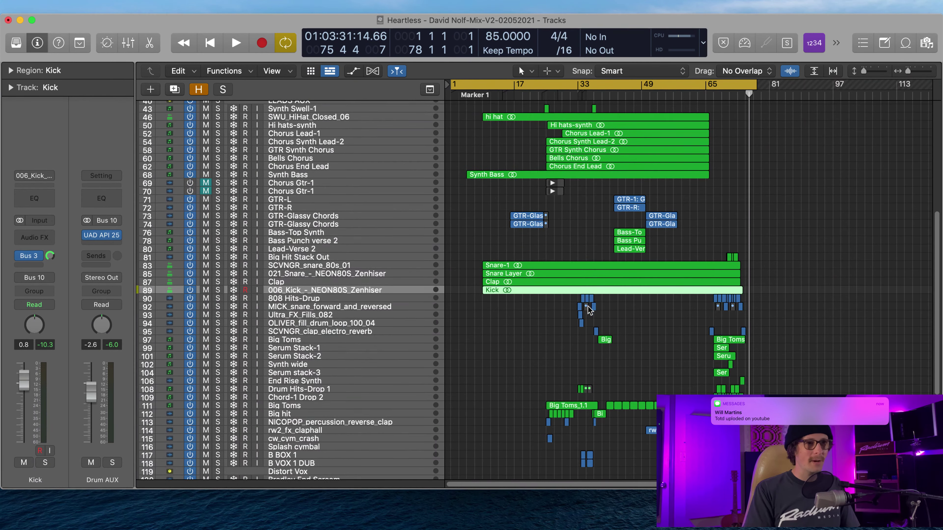
scroll(585, 300, up, 7)
scroll(585, 296, up, 1)
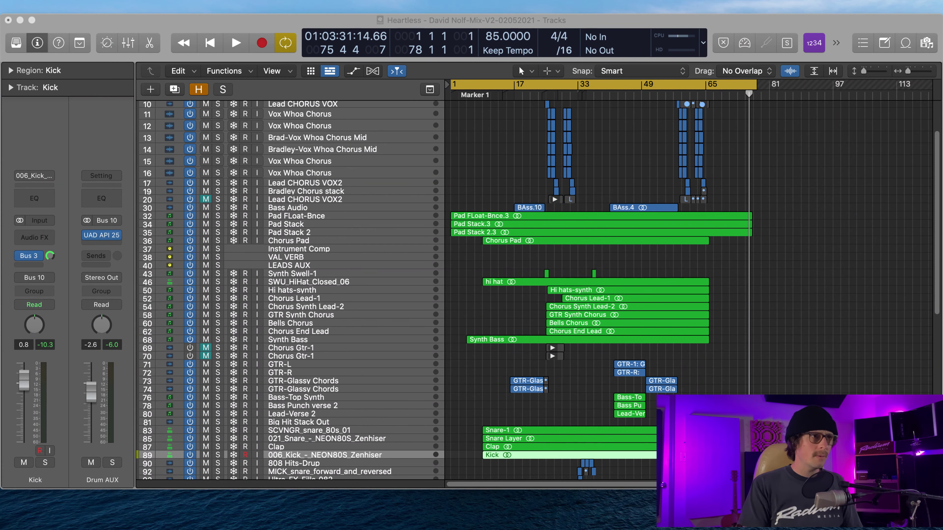
key(super+Tab)
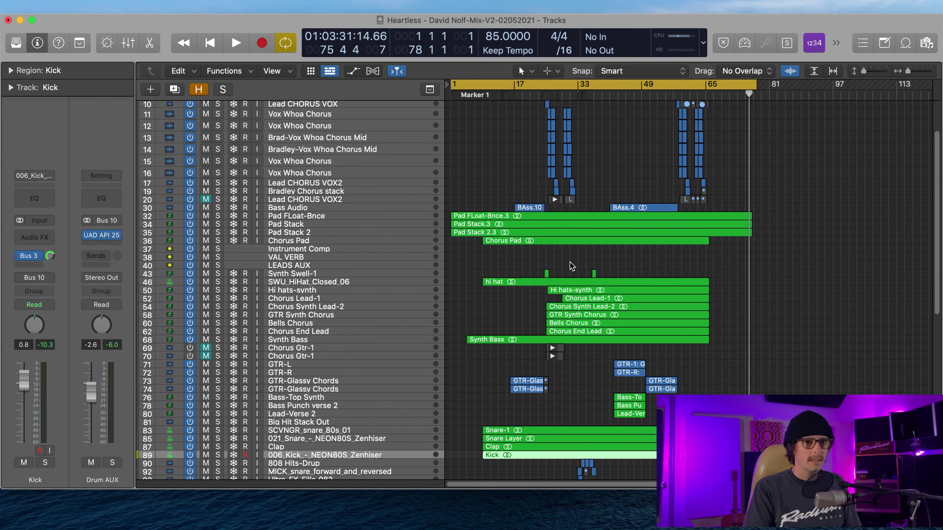
scroll(666, 347, up, 3)
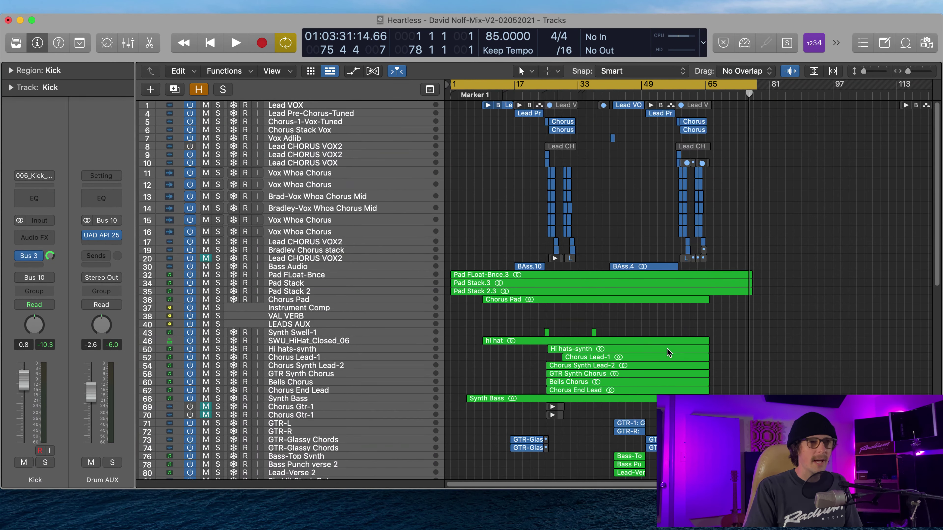
Step back and forth through the Pad FLoat-Bnce, Pad Stack, Pad Stack 2 and Chorus Pad tracks to examine their channel strips and bus routing
click(405, 274)
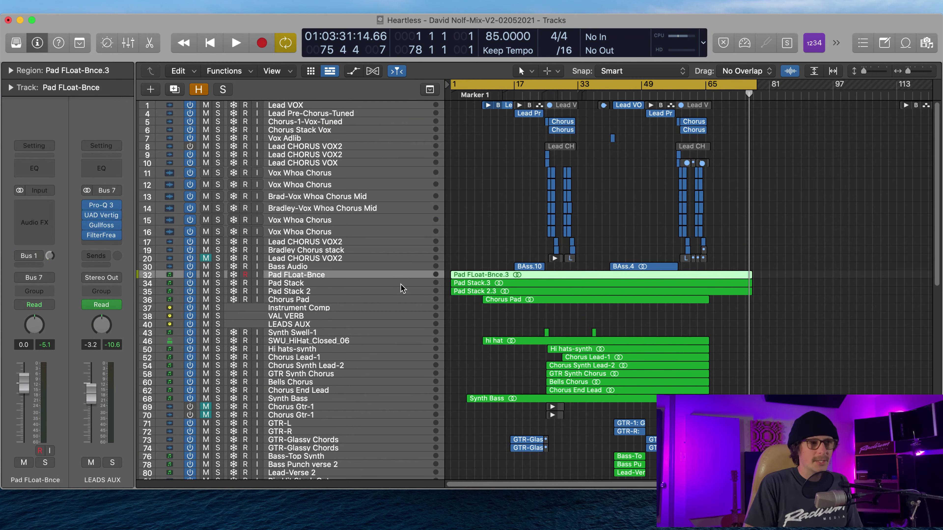
key(Down)
key(Down)
key(Down)
key(Down)
key(Up)
key(Up)
key(Up)
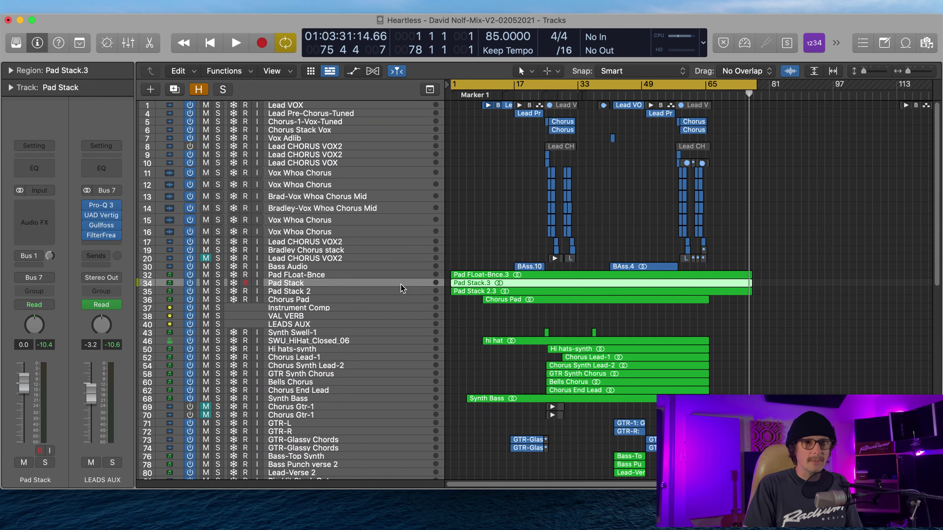
key(Up)
key(Up)
key(Down)
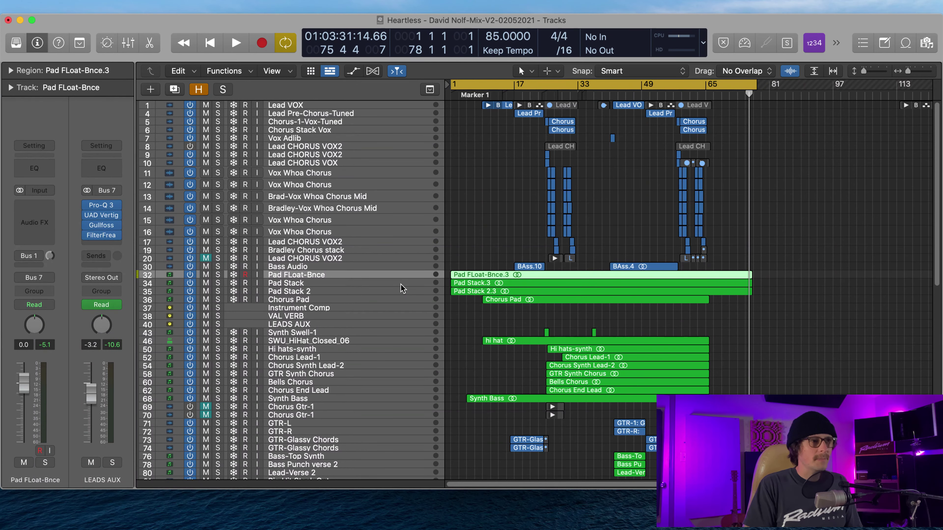
key(Down)
key(Down)
key(Down)
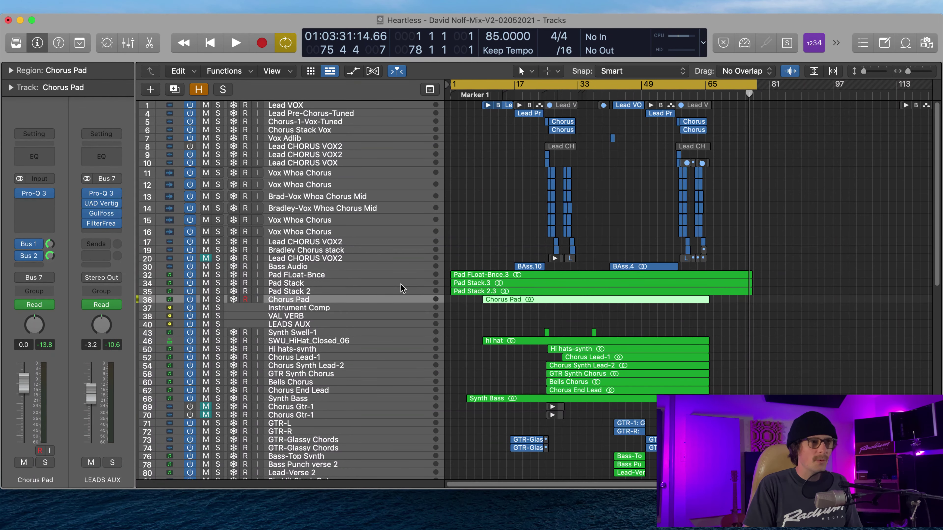
key(Down)
key(Up)
key(Up)
key(Up)
key(Up)
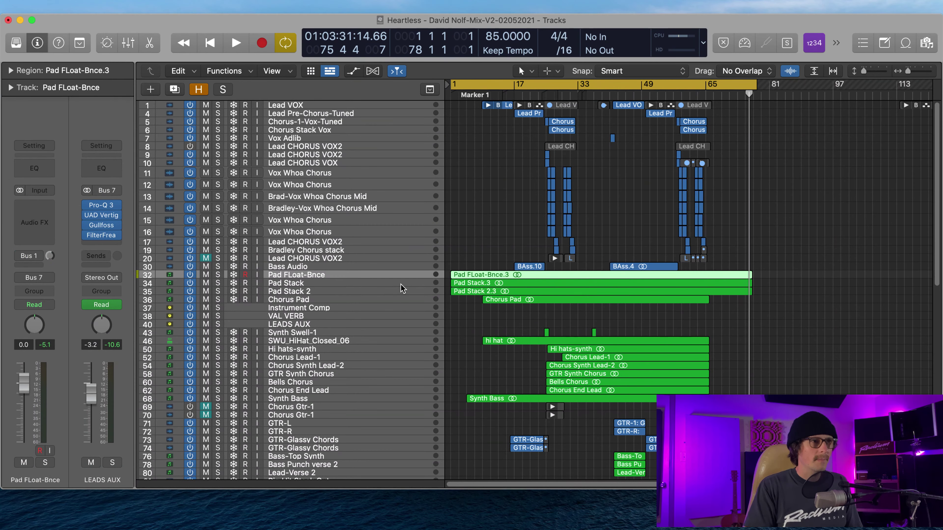
Show the hidden tracks and look over the full track list down to track 134, ending around the Big Toms tracks
click(200, 90)
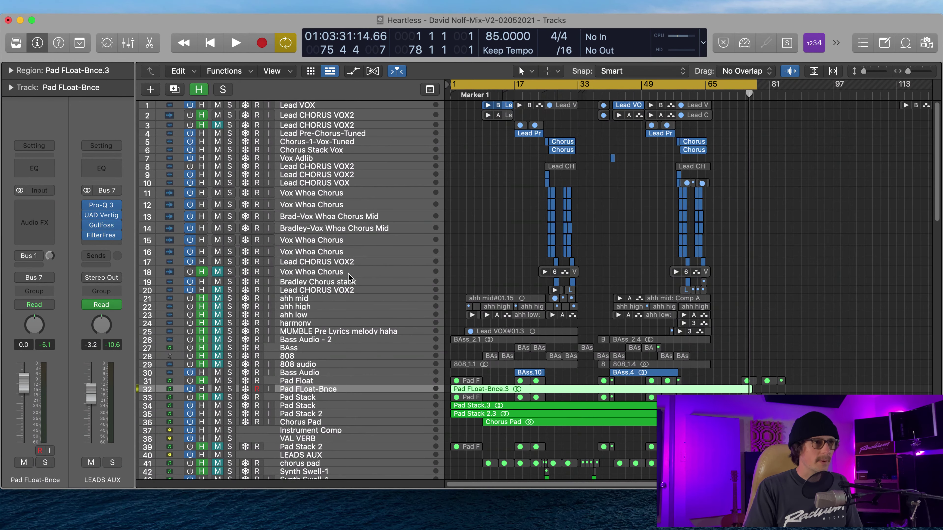
scroll(542, 362, down, 10)
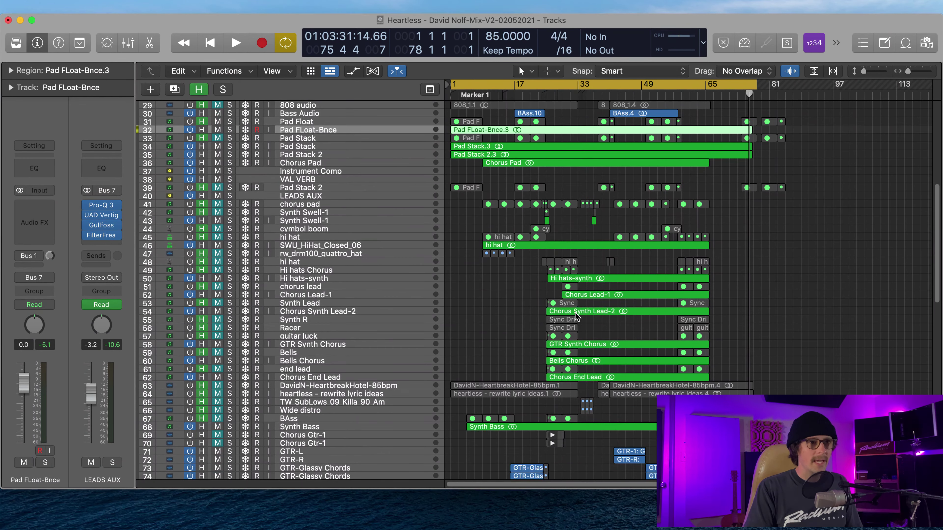
scroll(499, 305, down, 9)
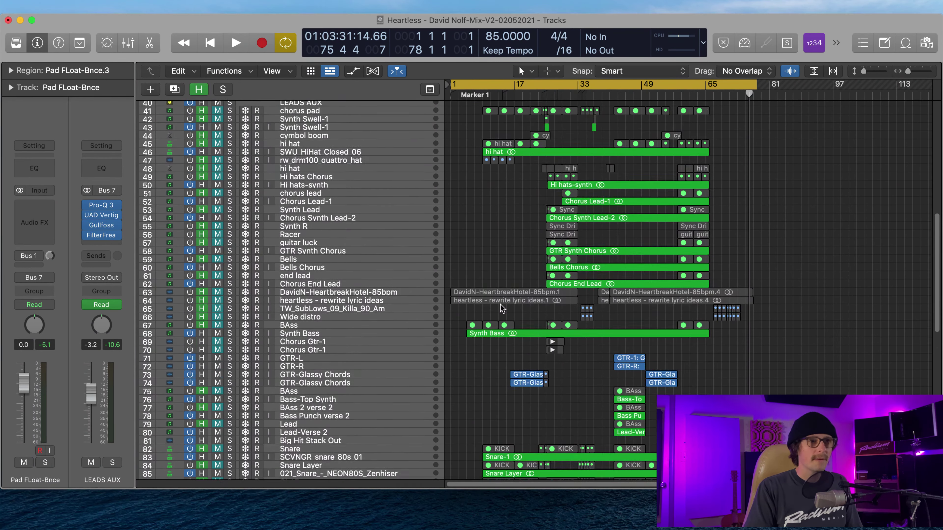
scroll(538, 305, down, 13)
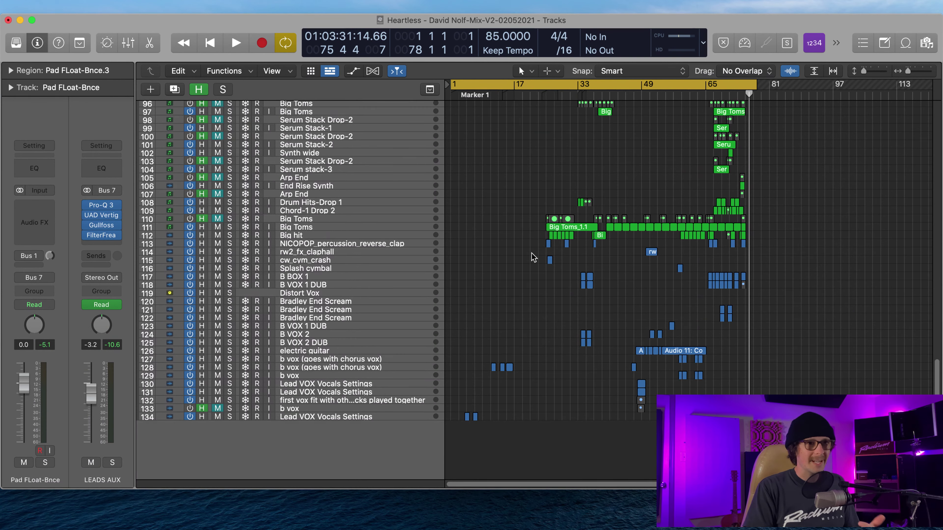
scroll(535, 259, up, 3)
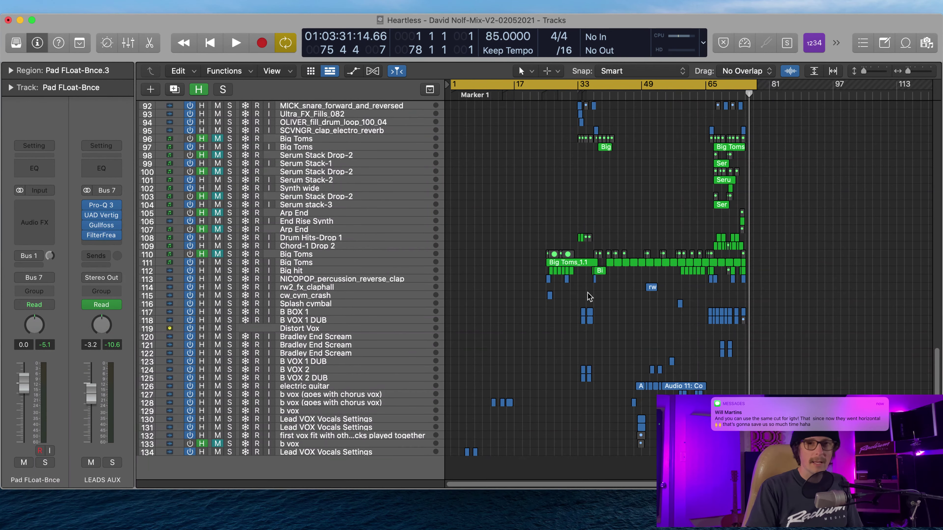
scroll(551, 287, up, 3)
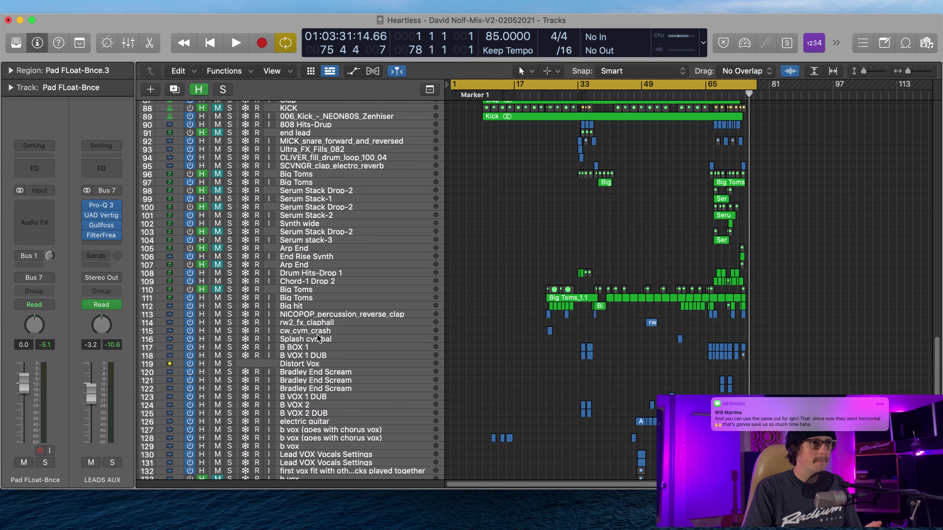
Examine the channel strips from the hidden Big Toms track 110 up through Arp End and Synth wide to the Serum Stack tracks
click(298, 288)
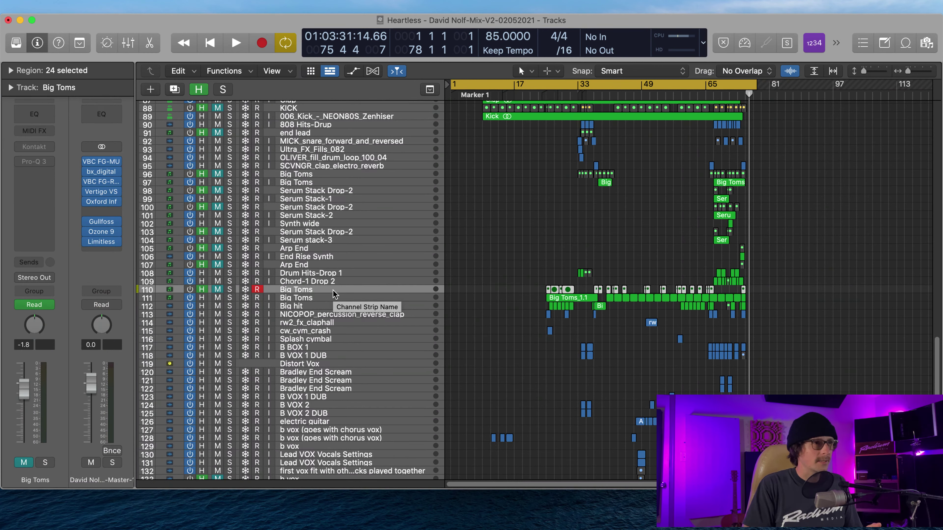
key(Up)
key(Up)
key(Up)
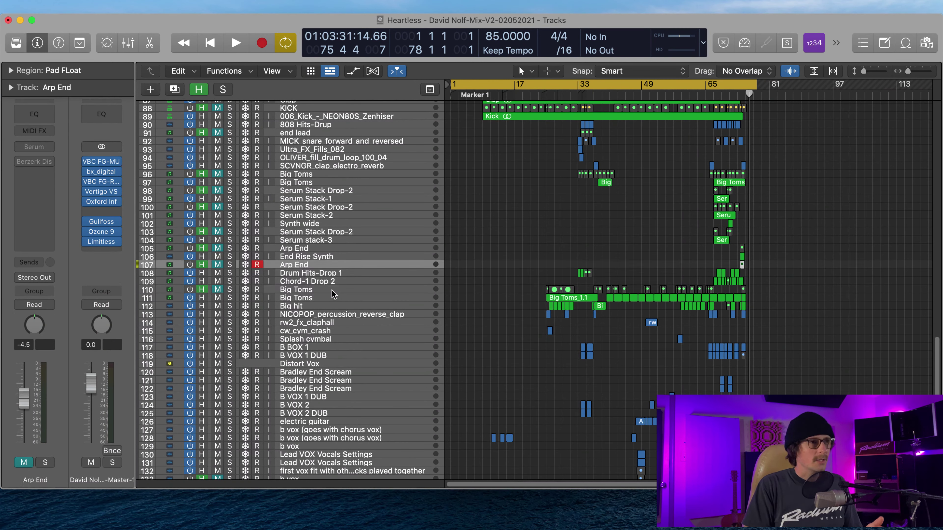
key(Up)
key(Up)
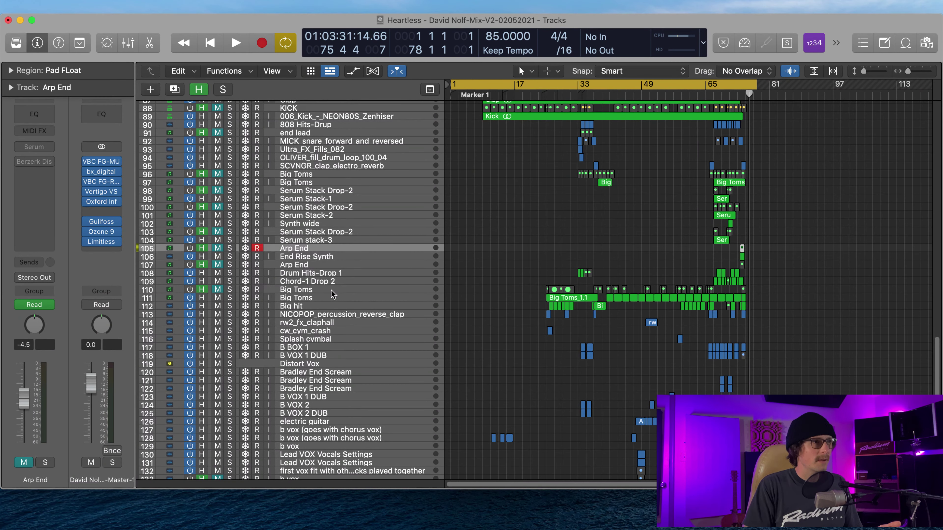
key(Up)
key(Up)
key(Up)
key(Up)
key(Up)
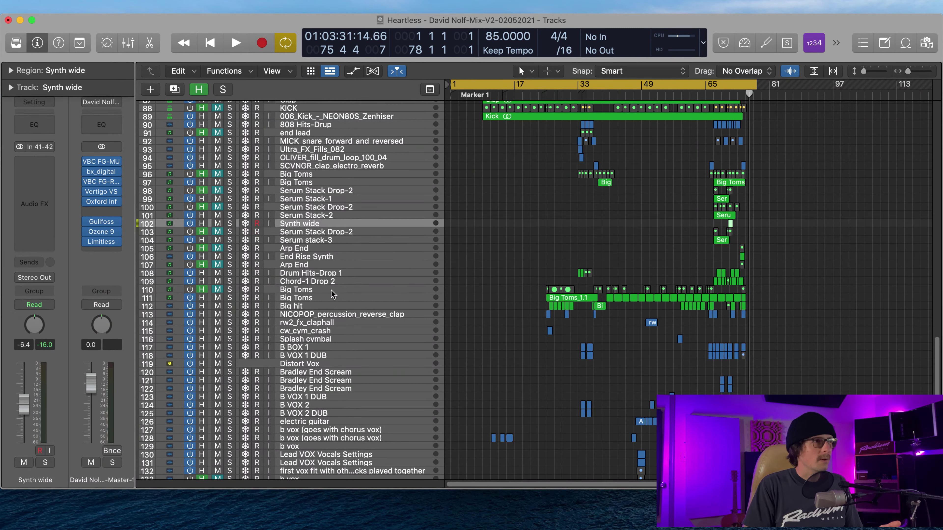
key(Up)
key(Up)
key(Down)
key(Down)
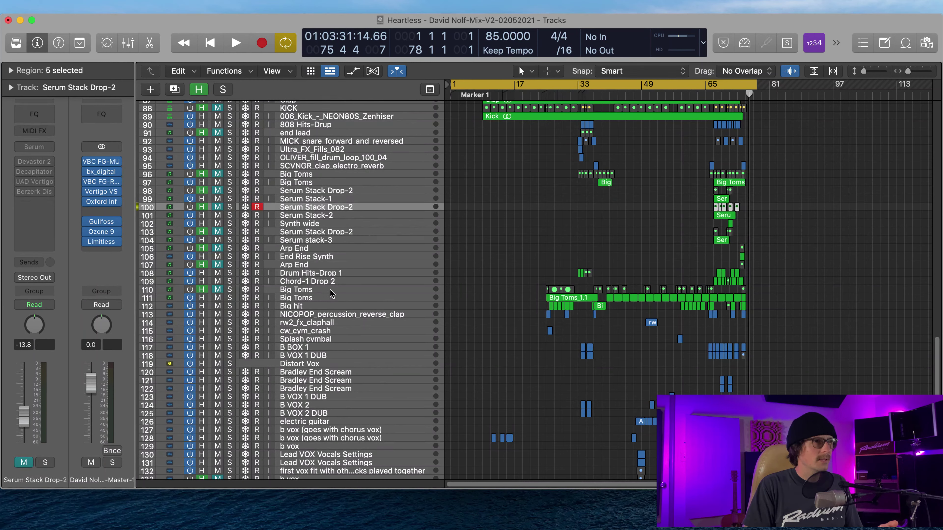
Step up through the tracks to OLIVER_fill_drum_loop_100_04 and back to Serum Stack Drop-2 on track 100 to compare their channel strips
key(Up)
key(Up)
key(Up)
key(Up)
key(Up)
key(Up)
key(Up)
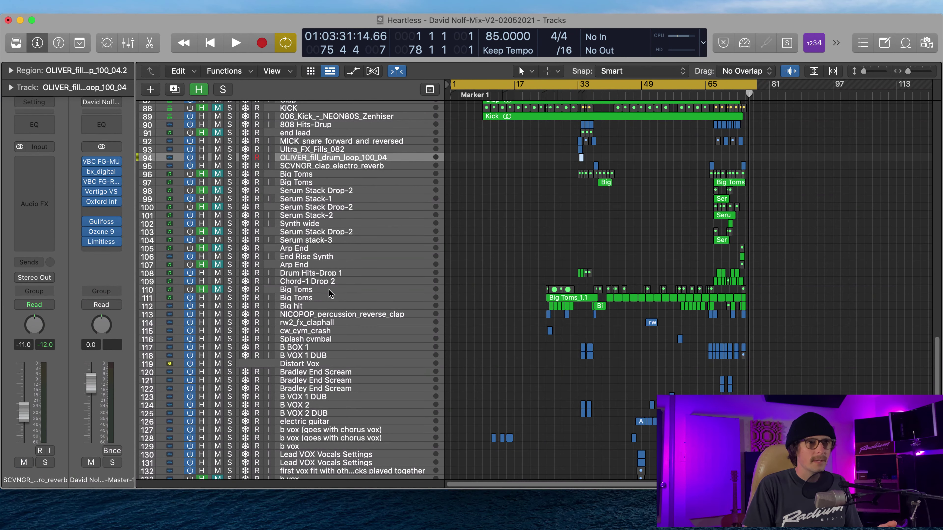
key(Down)
key(Down)
key(Down)
key(Down)
key(Down)
key(Down)
key(Down)
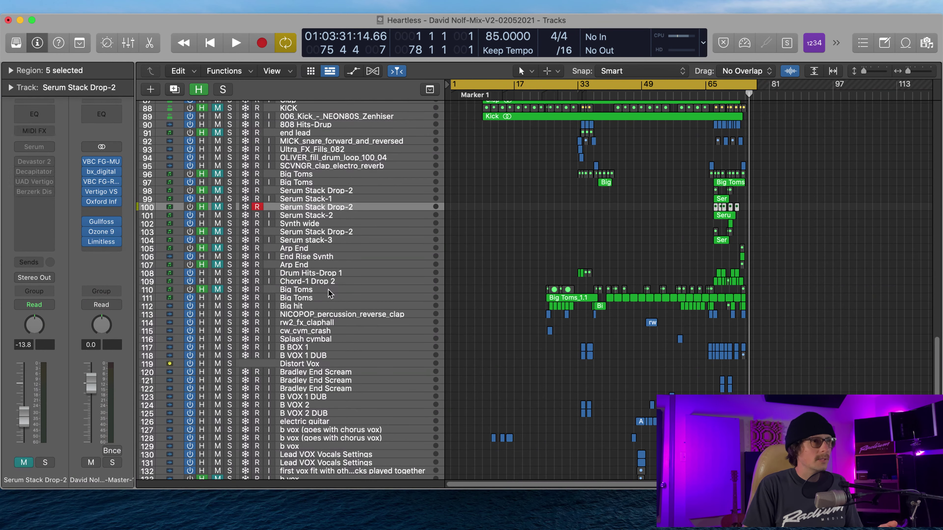
key(Down)
key(Up)
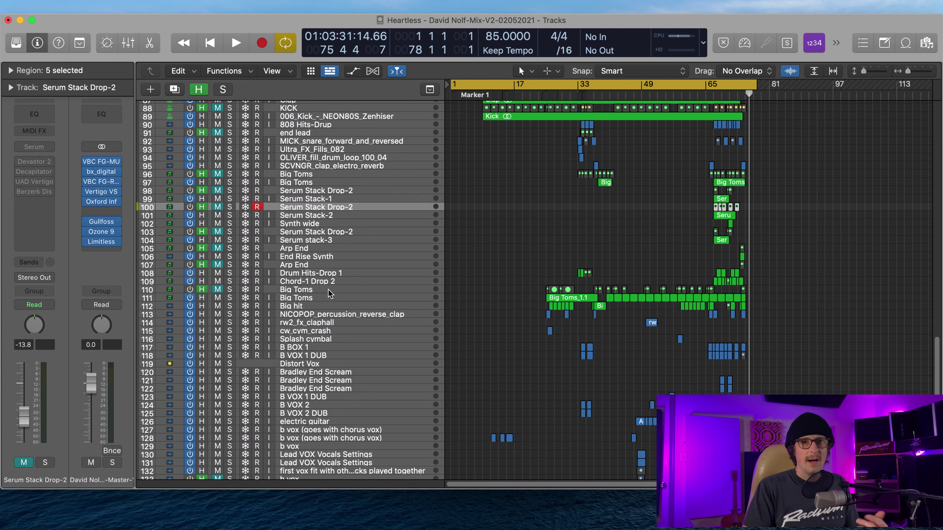
Turn on and unhide the Serum Stack Drop-2 track on track 100, and conceal the remaining hidden tracks again
click(187, 207)
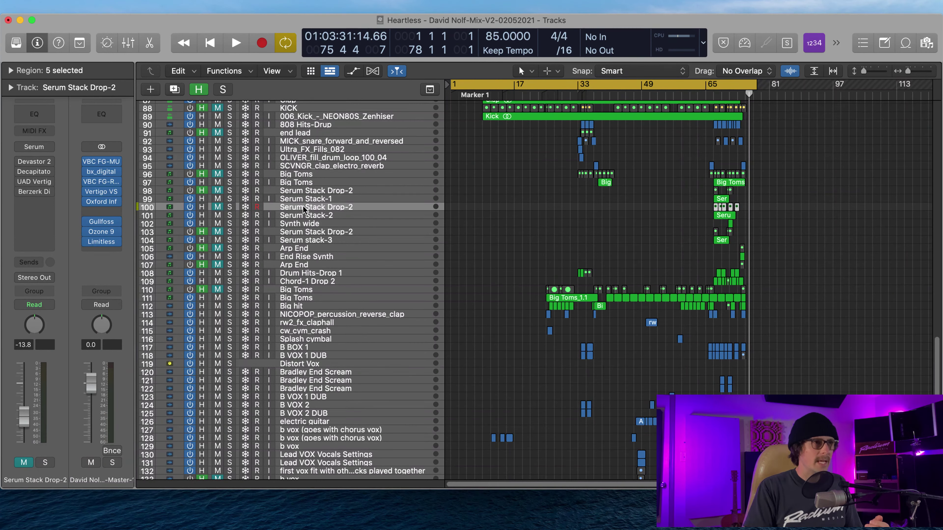
click(199, 91)
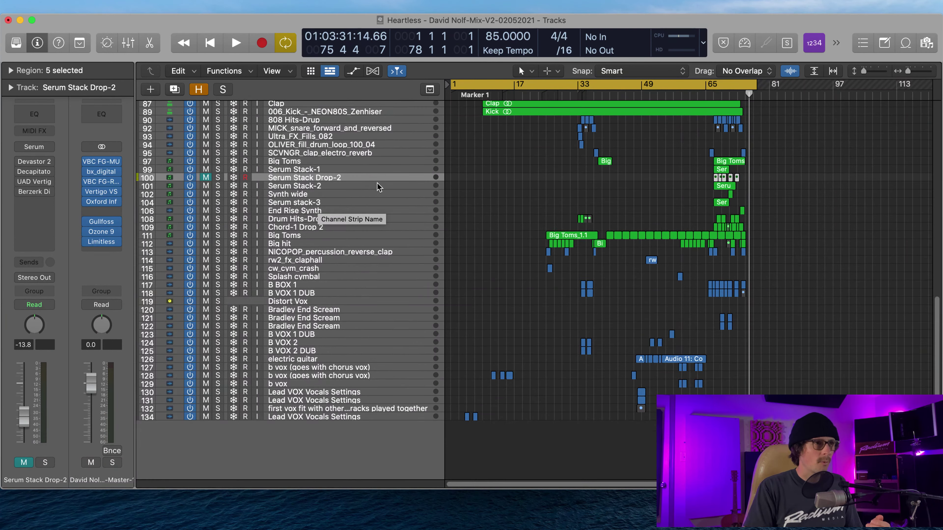
Turn off cycle playback, audition the Serum Stack-1 track soloed from bar 66, and clear its solo after stopping
drag(691, 159, 810, 232)
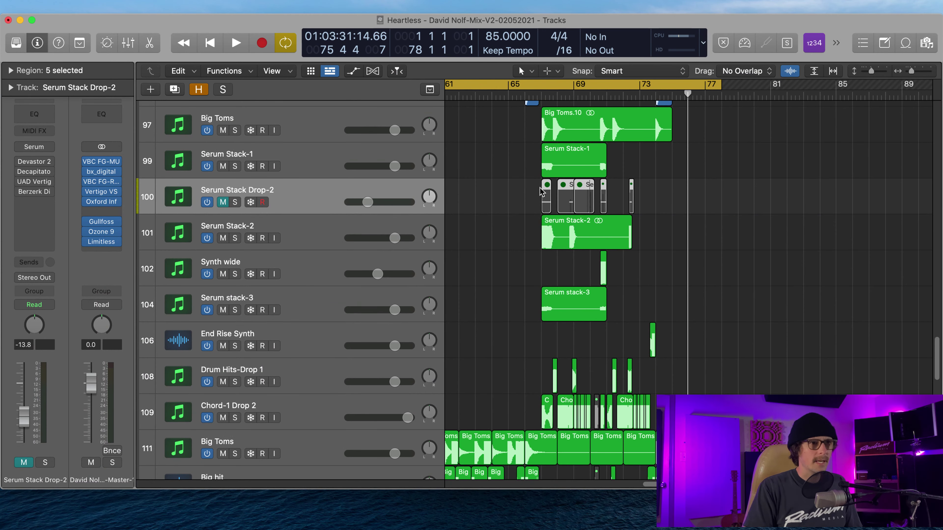
click(524, 95)
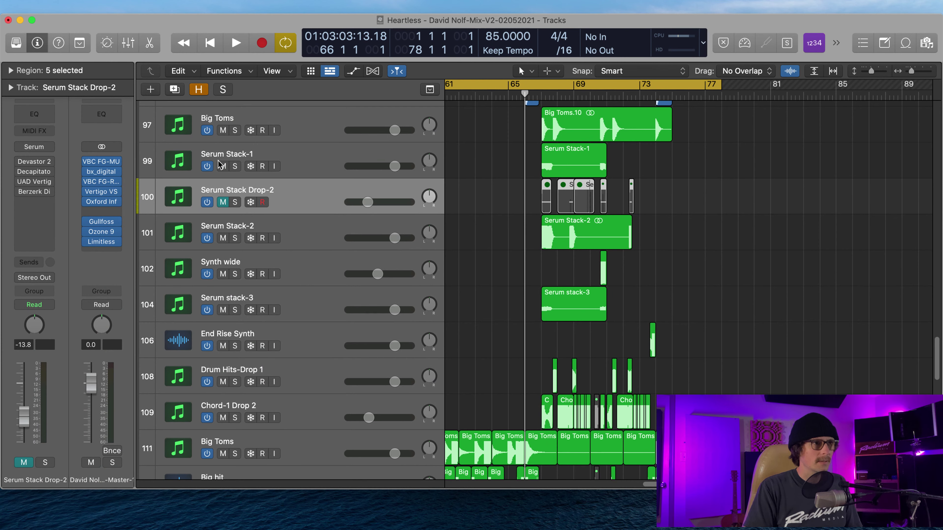
click(235, 166)
click(596, 87)
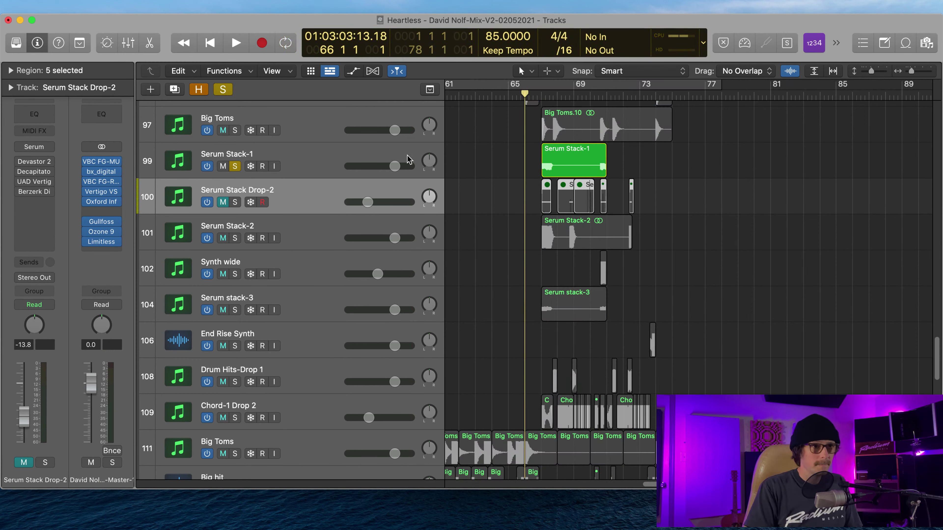
click(553, 161)
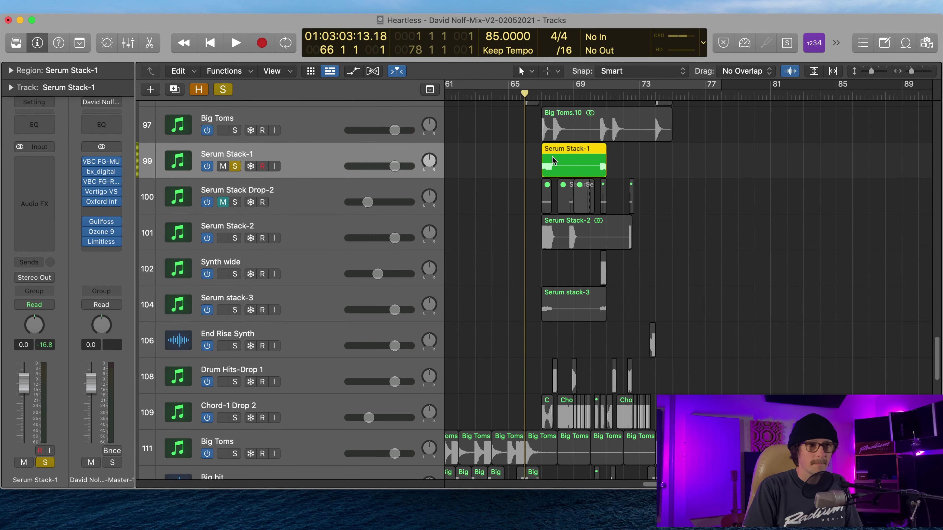
key(space)
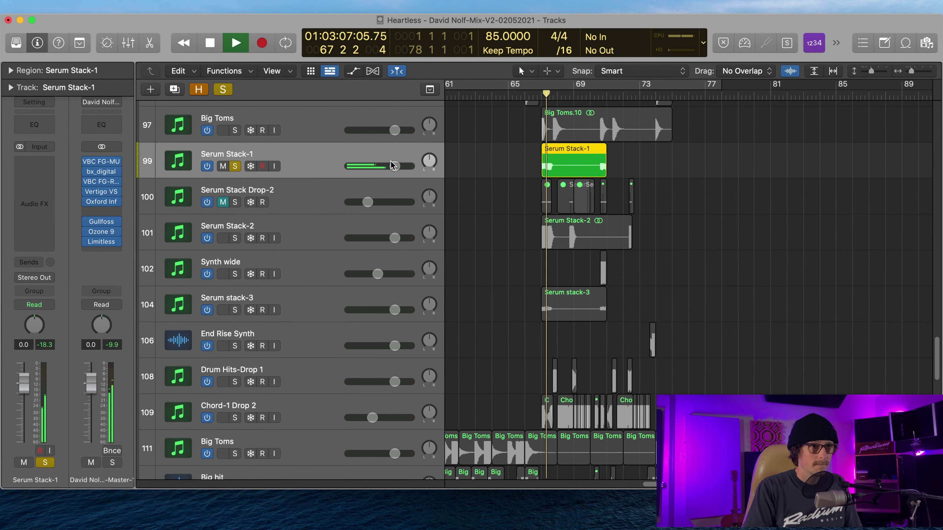
key(space)
click(237, 166)
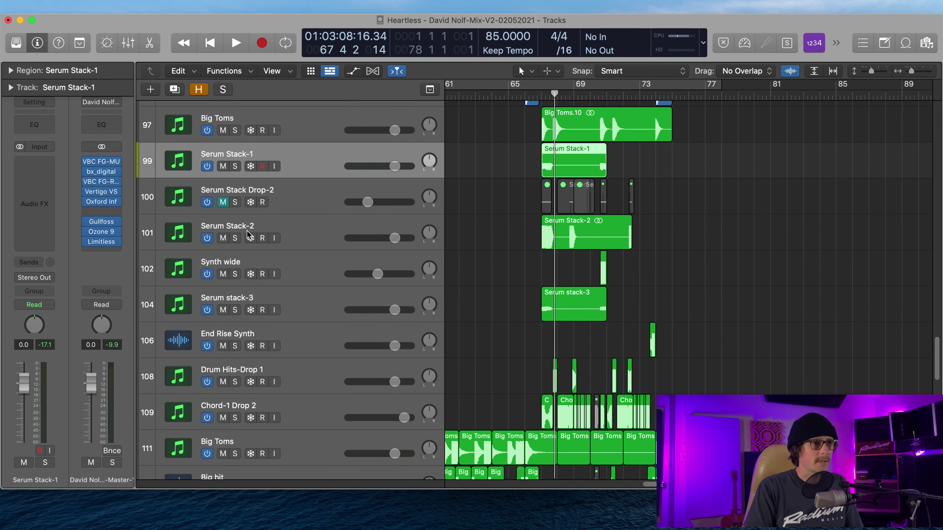
Audition the Serum Stack-2 track soloed from bar 67 to bar 69, and clear its solo after stopping
click(235, 239)
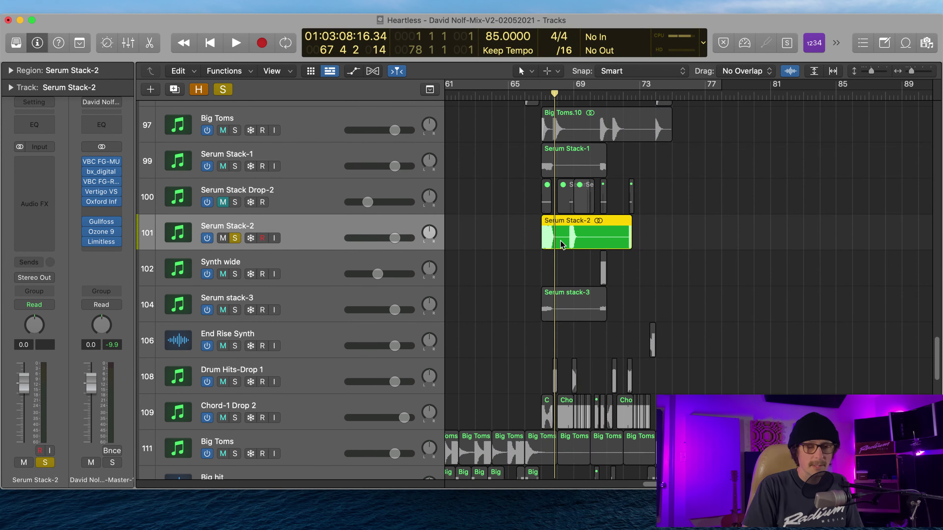
key(space)
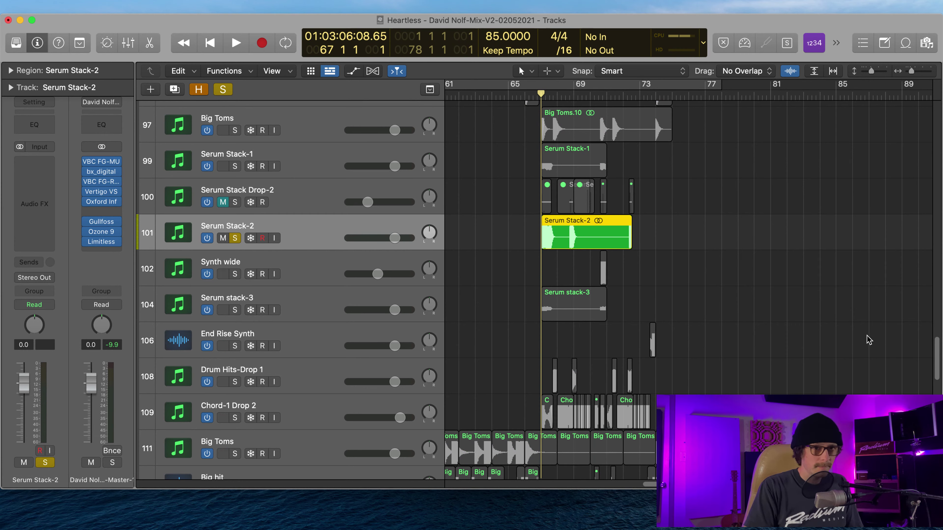
key(space)
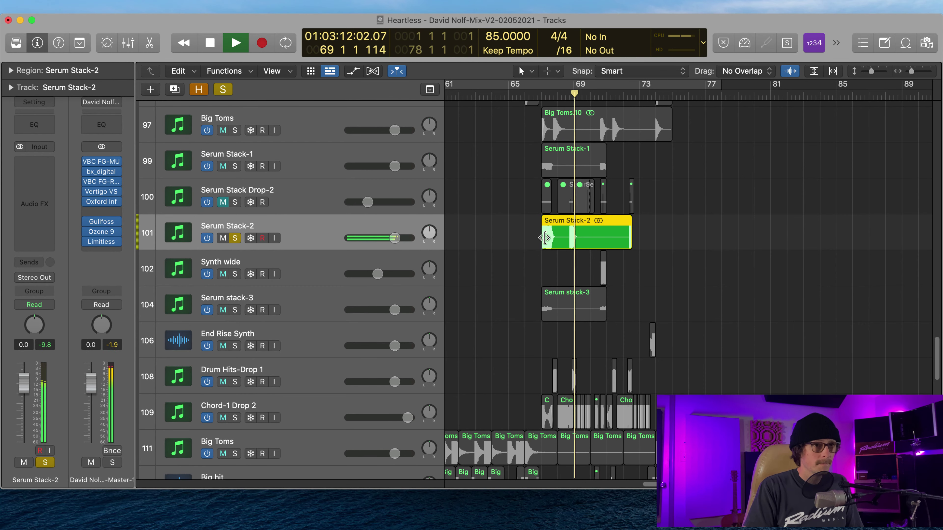
key(space)
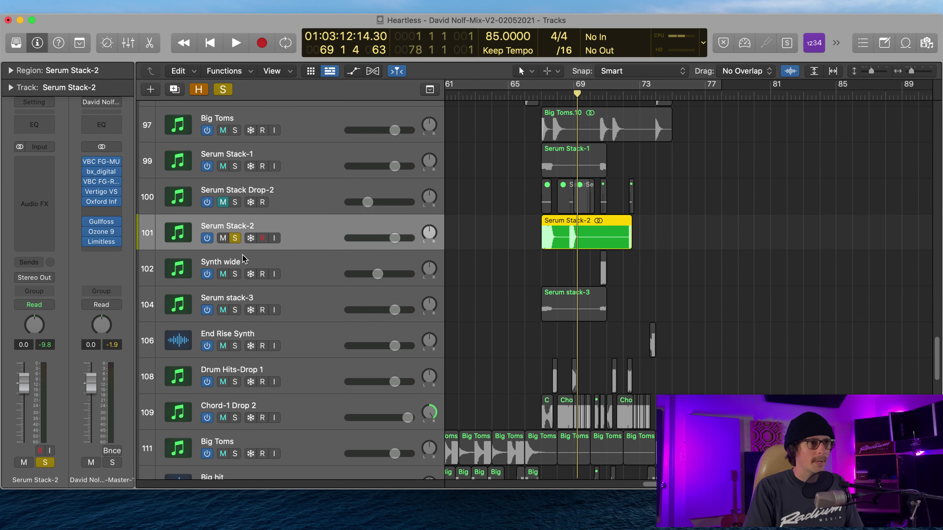
click(238, 241)
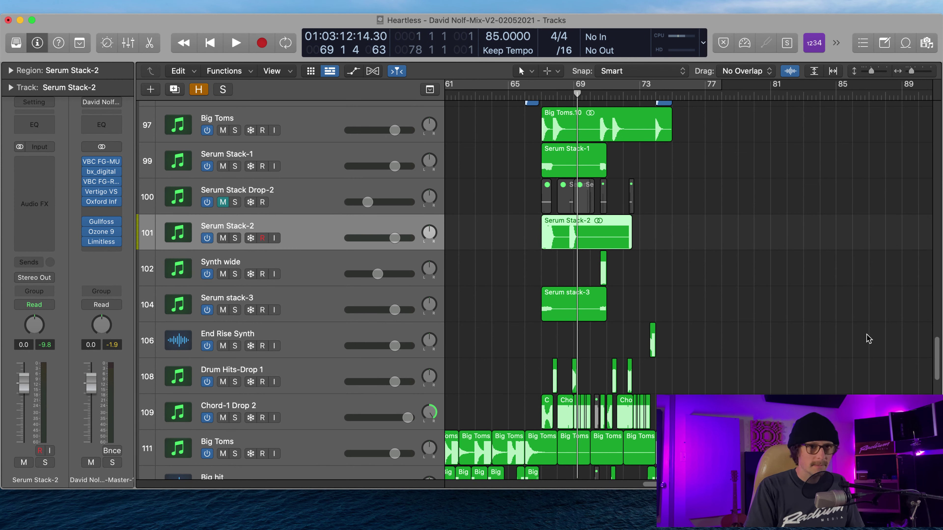
Play the drop in the full mix from bar 66 to bar 68 and look over the surrounding tracks
click(522, 98)
key(space)
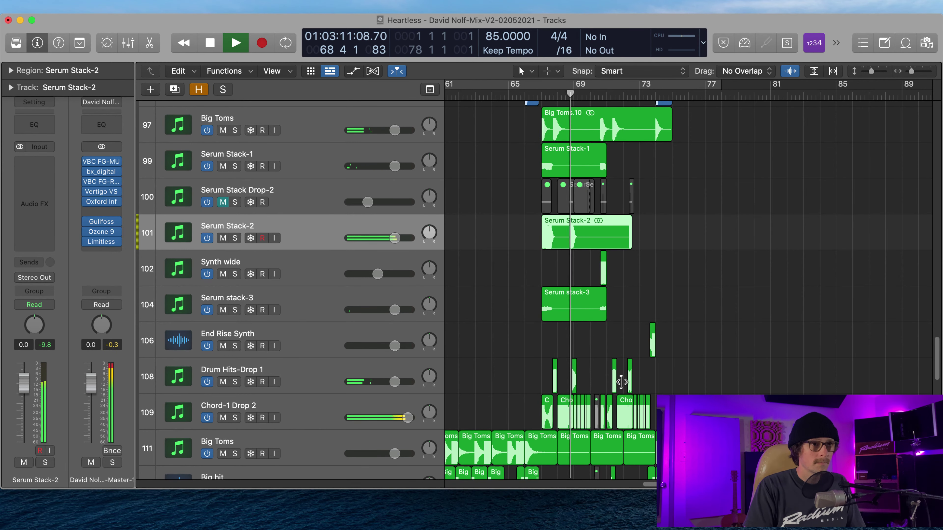
key(space)
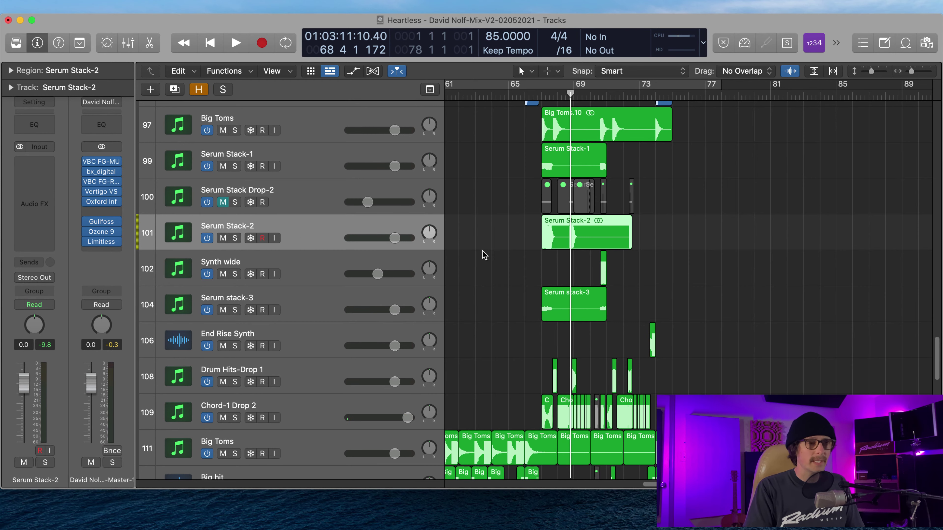
scroll(533, 308, down, 5)
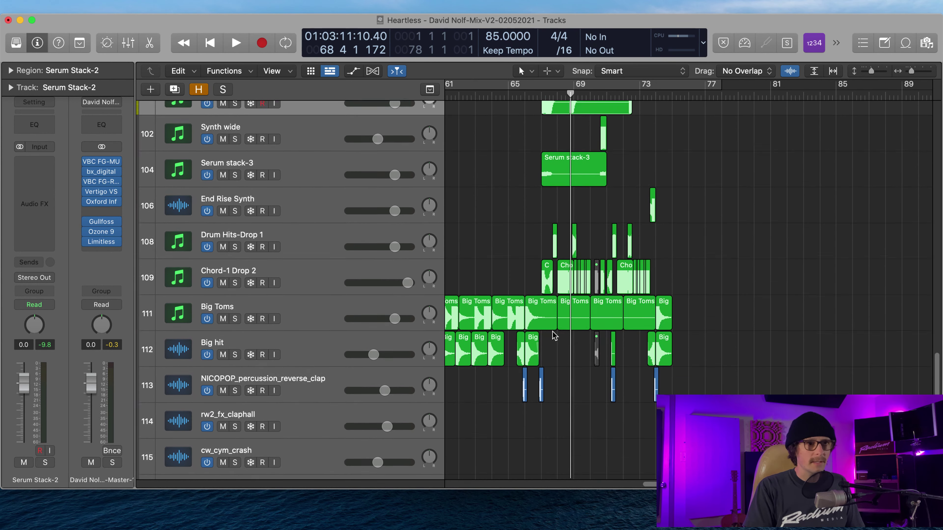
scroll(549, 327, up, 5)
scroll(552, 333, up, 4)
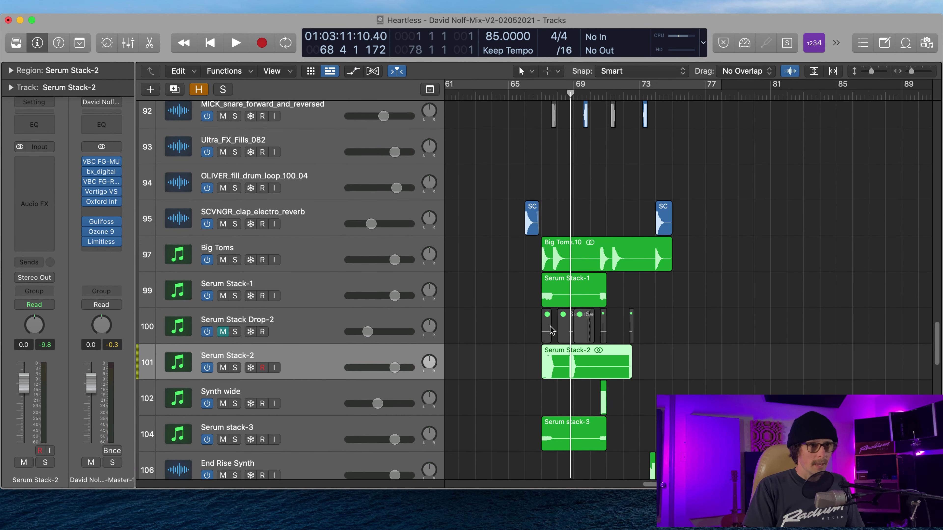
Select the Serum Stack Drop-2 instrument track and unmute it
scroll(633, 377, down, 3)
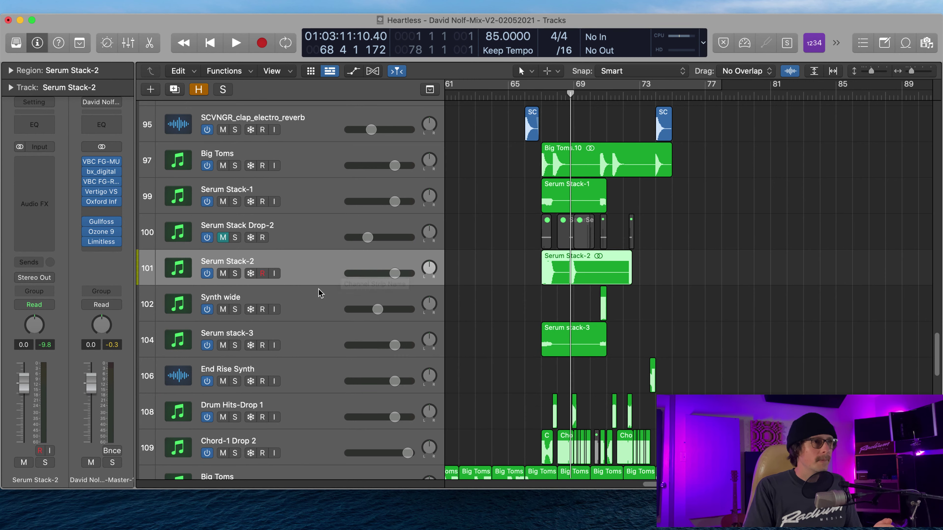
click(313, 236)
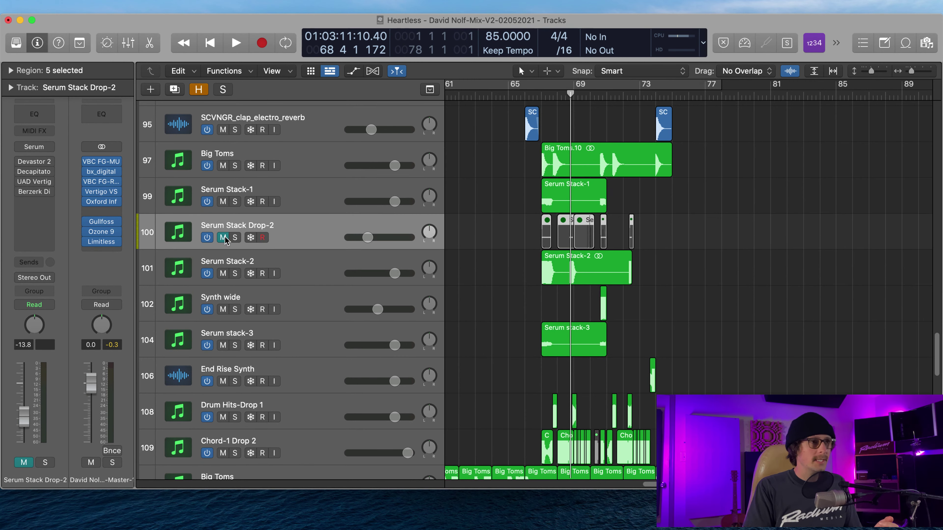
click(223, 237)
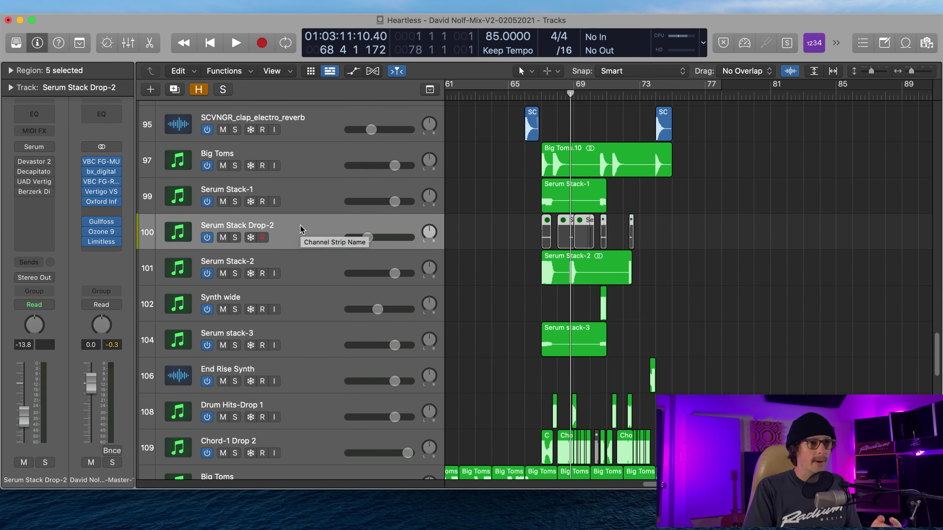
scroll(479, 362, down, 3)
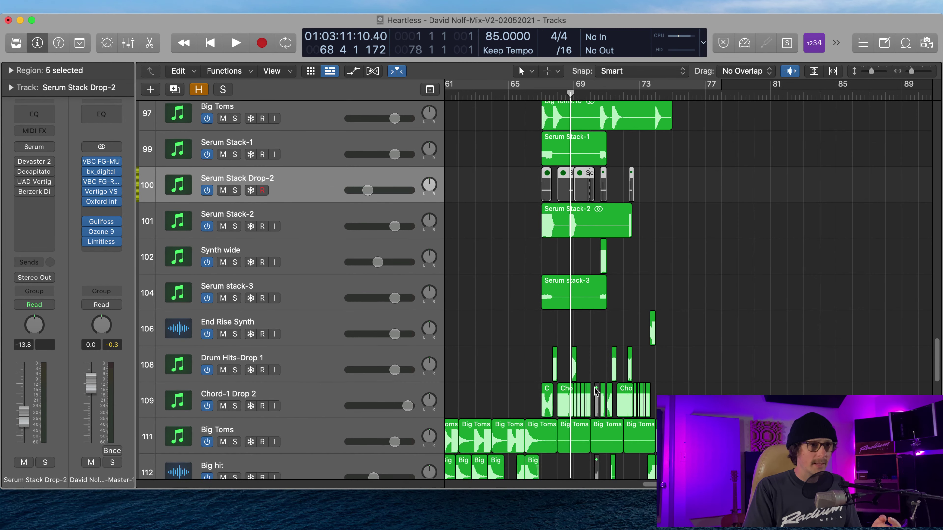
Look over the lower tracks, solo the Serum Stack Drop-2 track, and unmute its five selected regions
scroll(538, 390, down, 7)
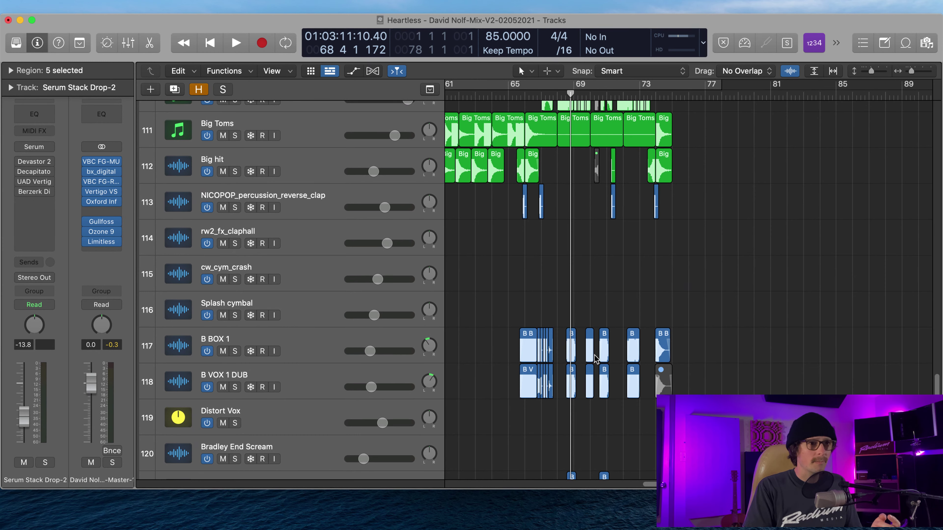
scroll(630, 359, down, 4)
scroll(553, 347, down, 1)
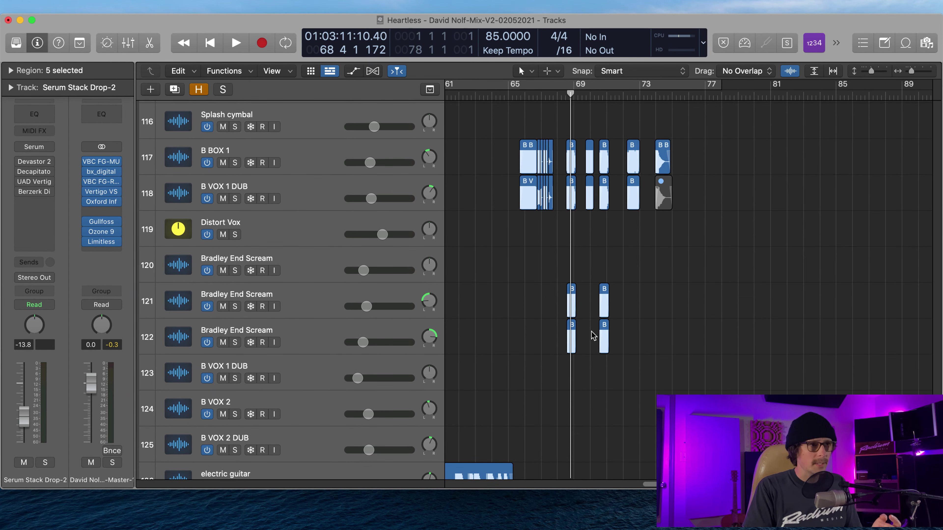
scroll(593, 332, down, 9)
scroll(600, 337, up, 8)
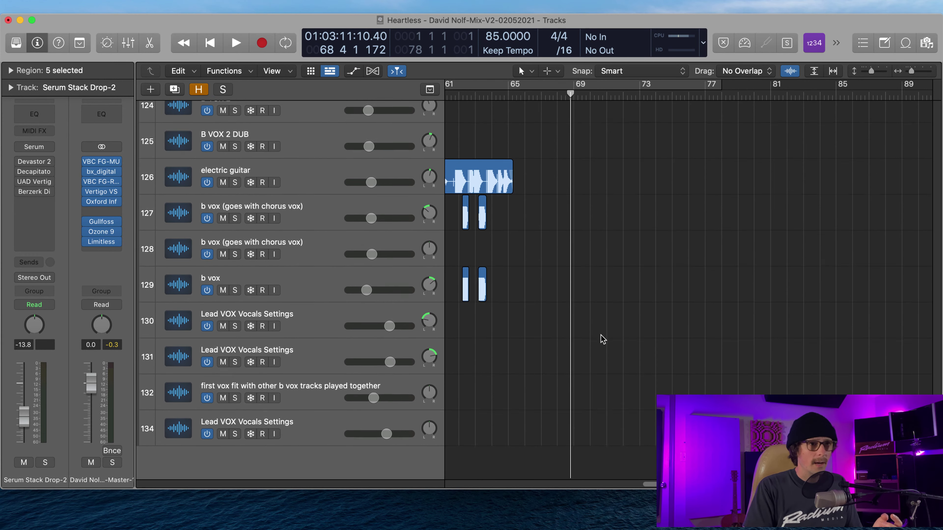
scroll(600, 338, up, 20)
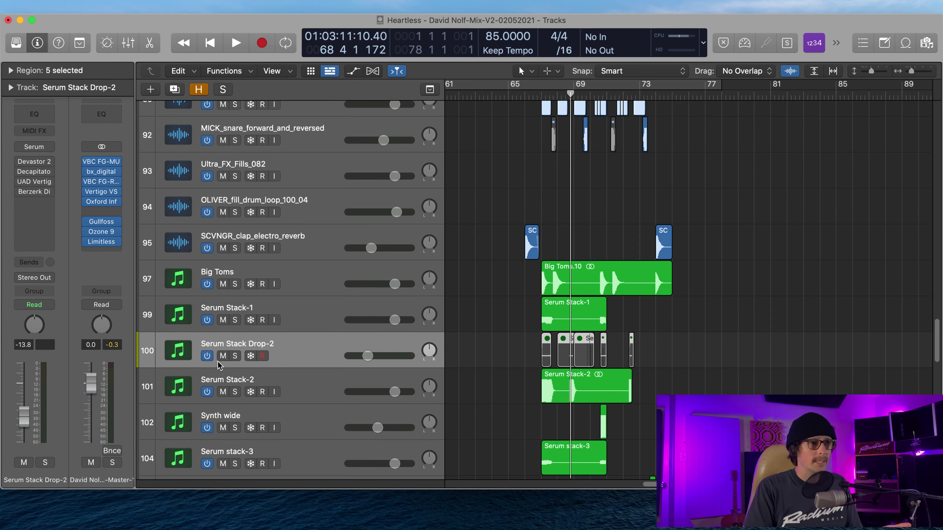
click(234, 356)
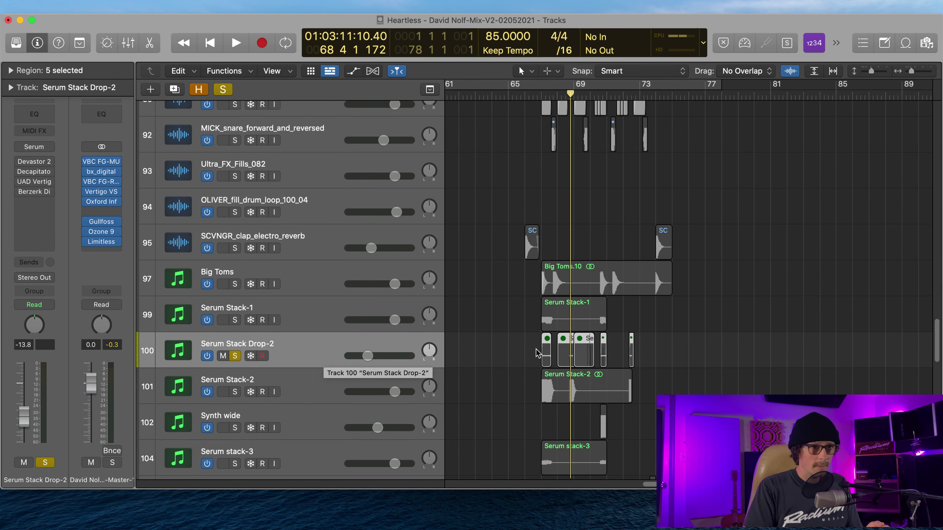
key(ctrl+m)
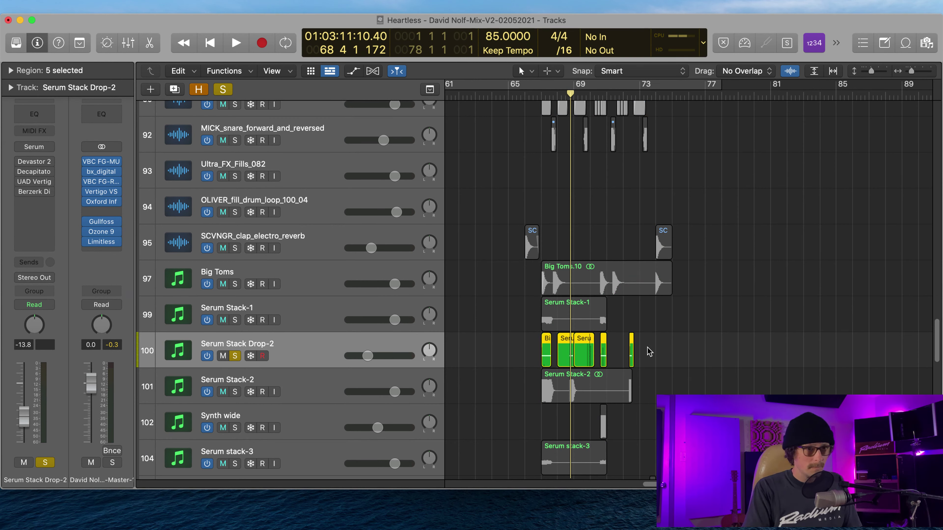
Turn on the Serum instrument and the Devastor 2, Decapitator, UAD Vertigo and Berzerk effects on Serum Stack Drop-2
click(19, 147)
click(19, 172)
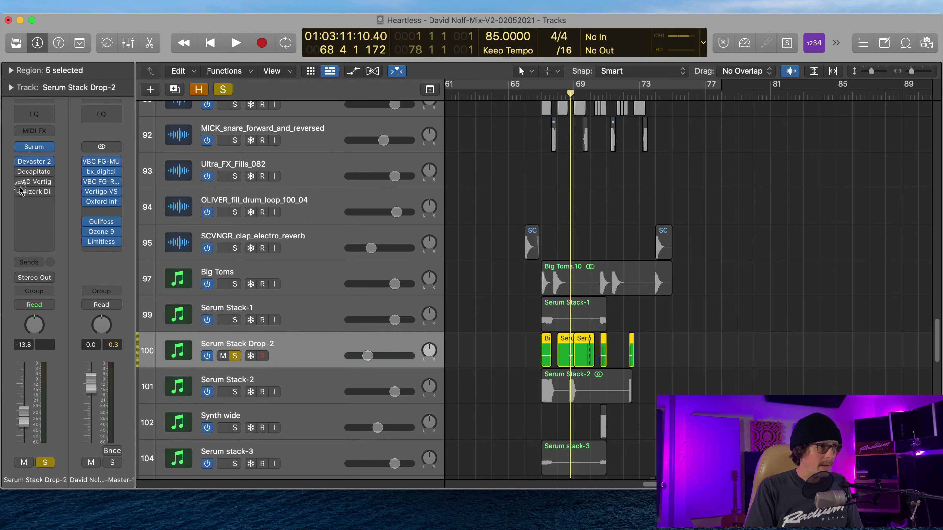
click(20, 172)
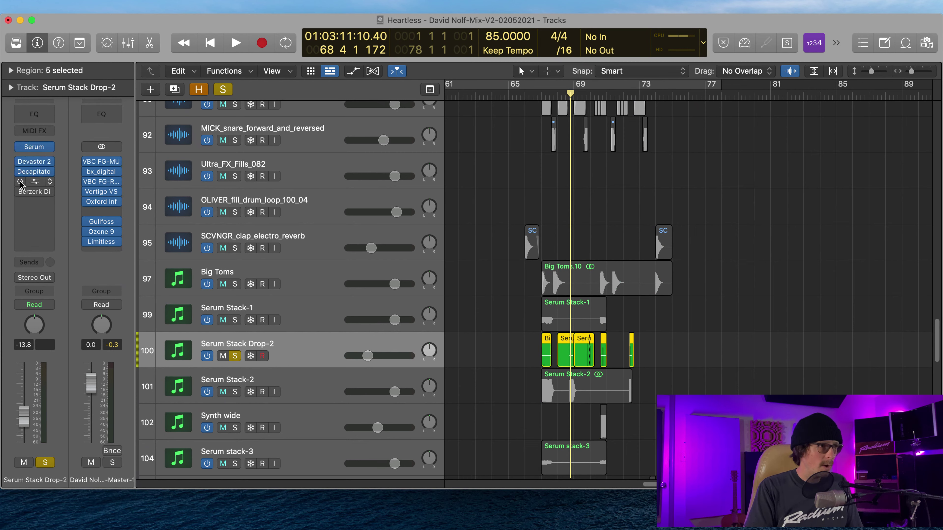
click(19, 182)
click(19, 192)
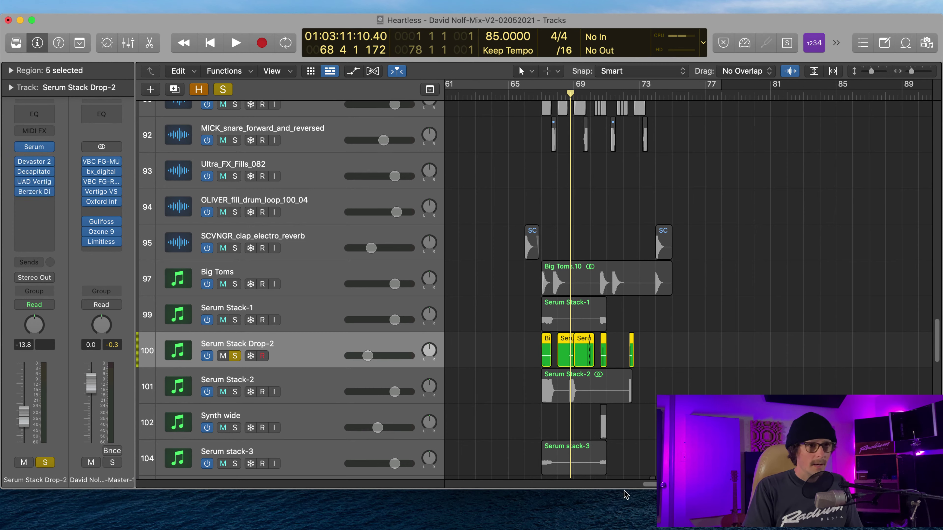
Set the cycle range to the Serum Stack Drop-2 regions, and examine the BS Marsh preset in its Serum instrument
drag(509, 337, 659, 347)
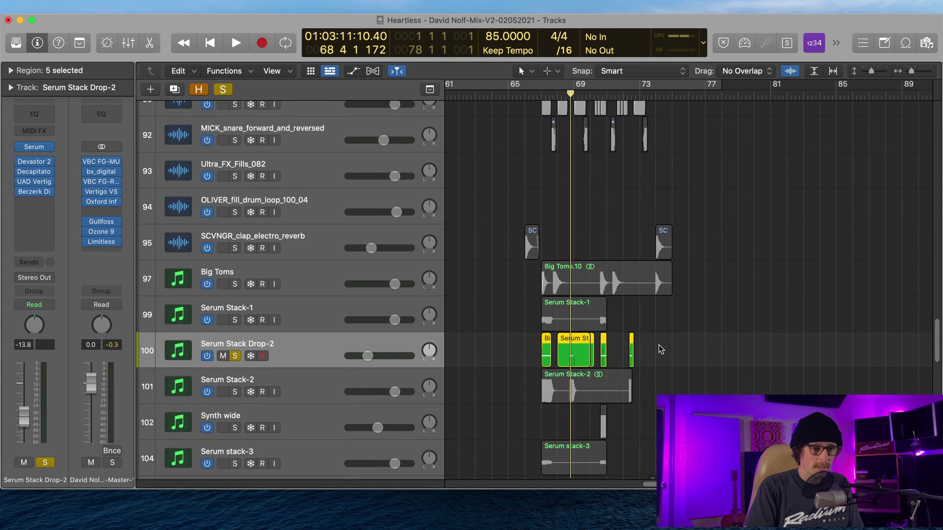
key(super+u)
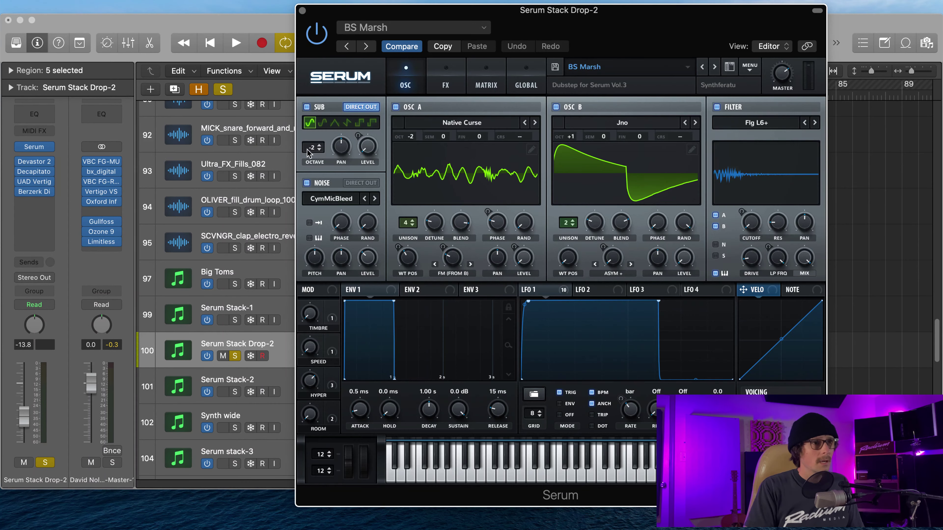
drag(638, 31, 506, 34)
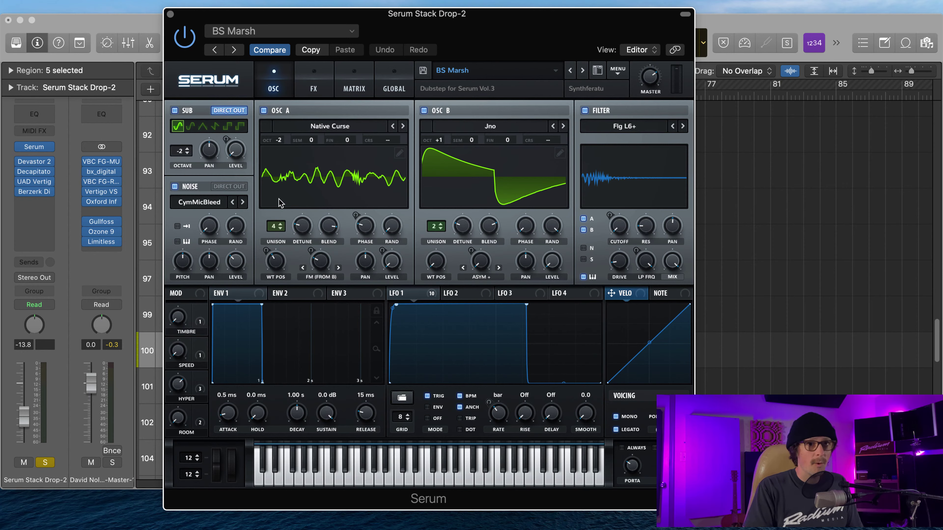
click(170, 15)
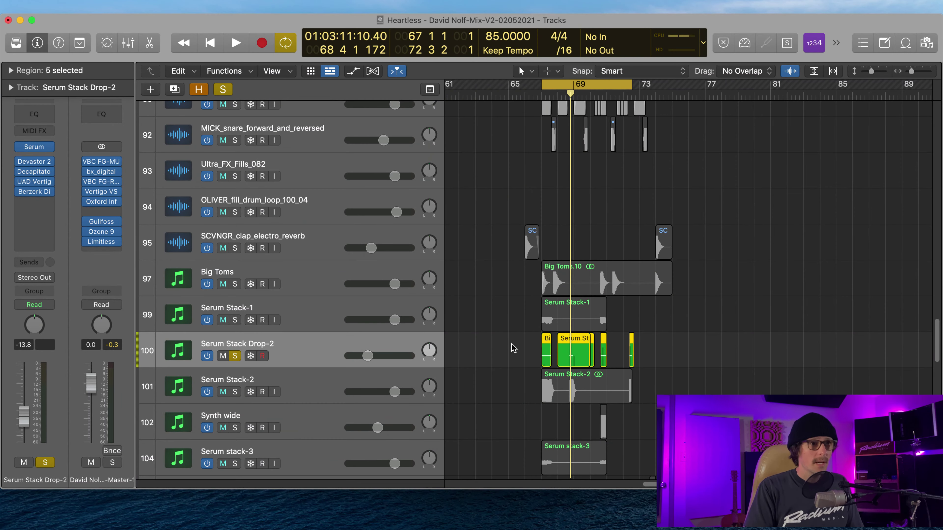
Bypass all four audio effects on Serum Stack Drop-2 and audition the dry Serum sound from bar 67
mouse_move(21, 162)
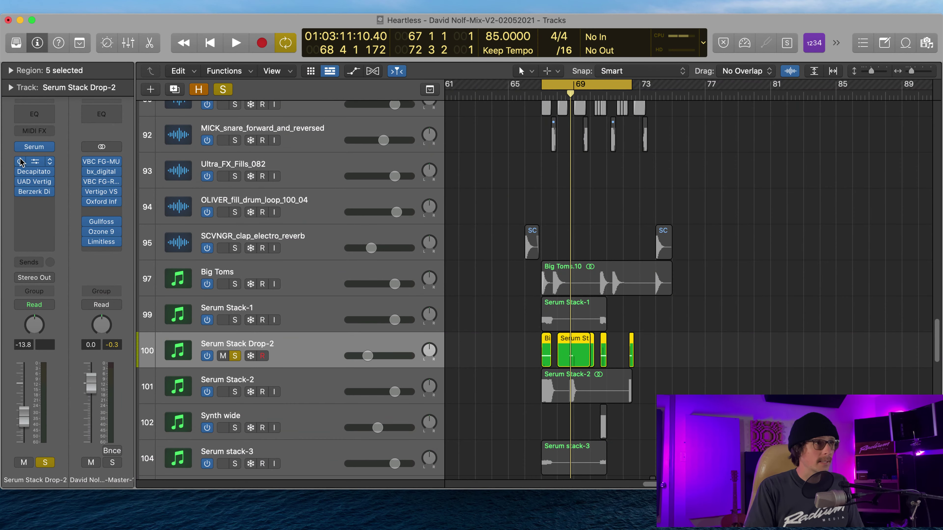
drag(19, 162, 17, 193)
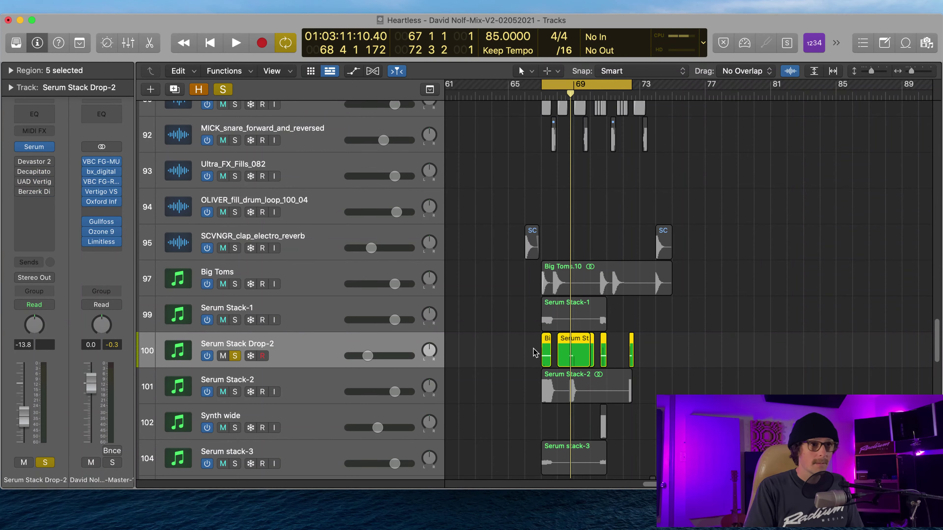
click(537, 354)
key(space)
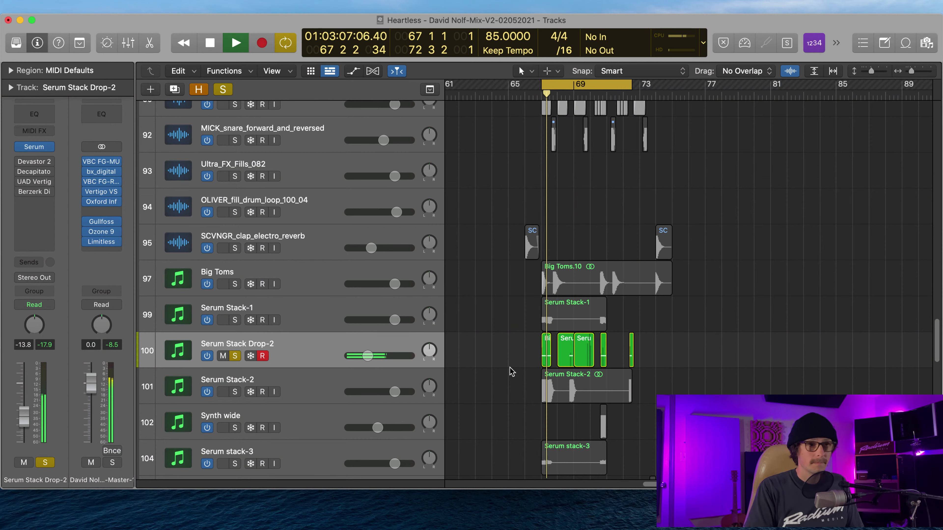
key(space)
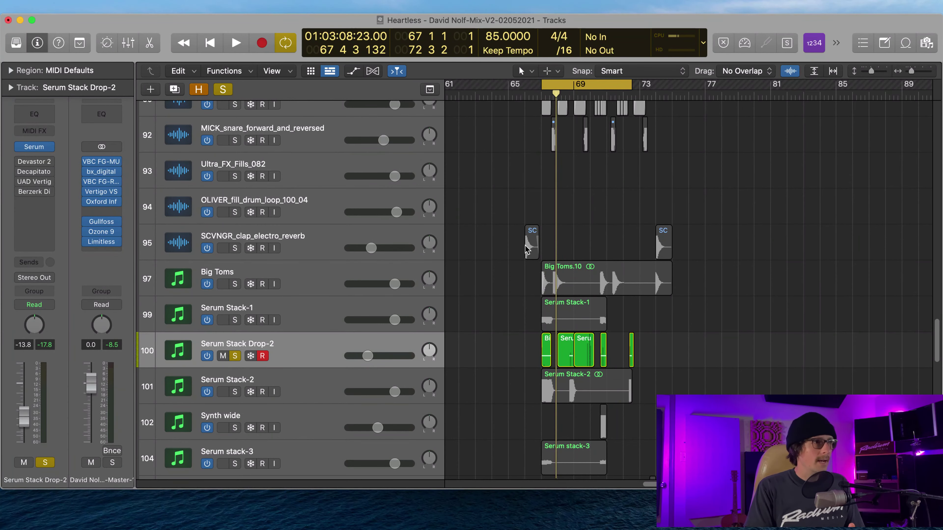
Turn Devastor 2 back on, try to authorize its license, and close the plug-in without signing in
click(34, 163)
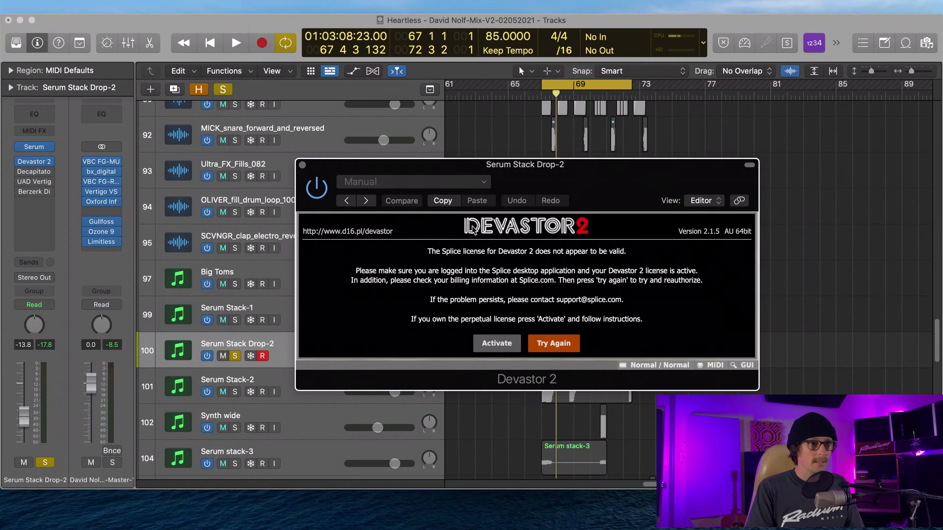
click(541, 348)
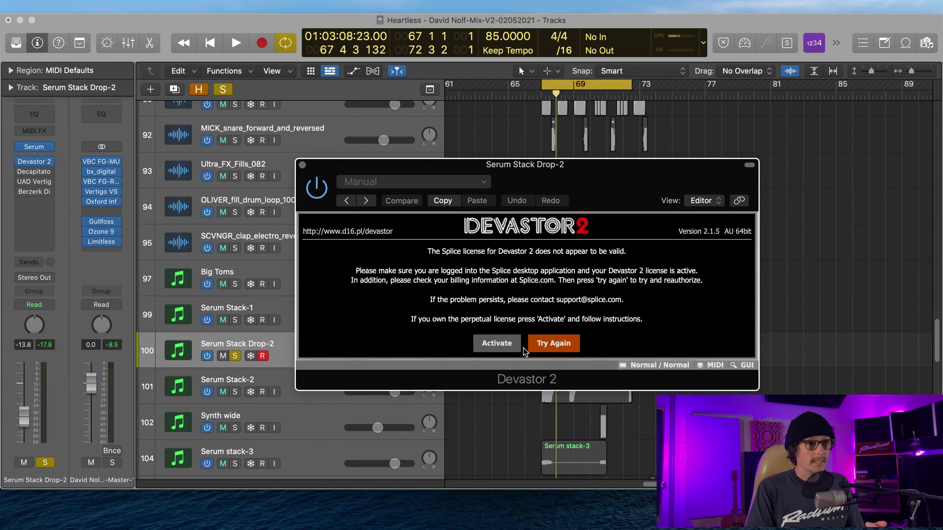
click(540, 349)
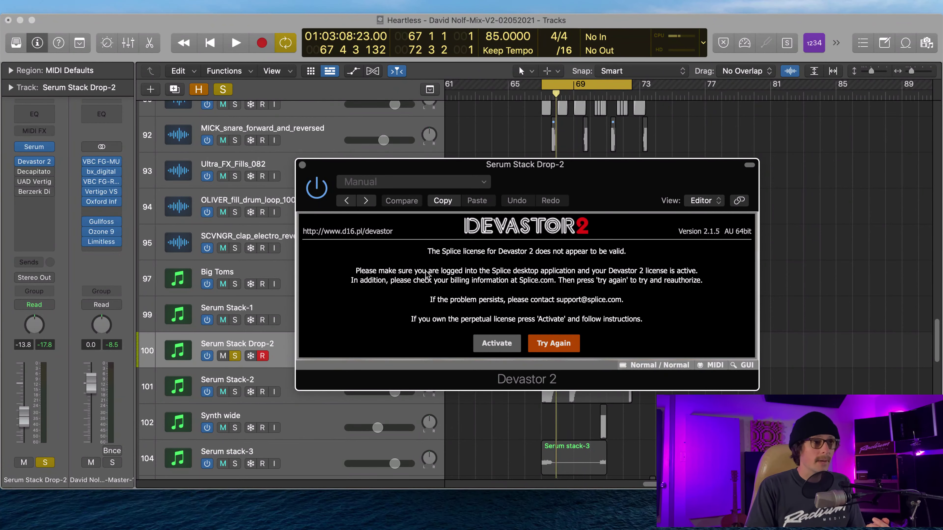
click(499, 352)
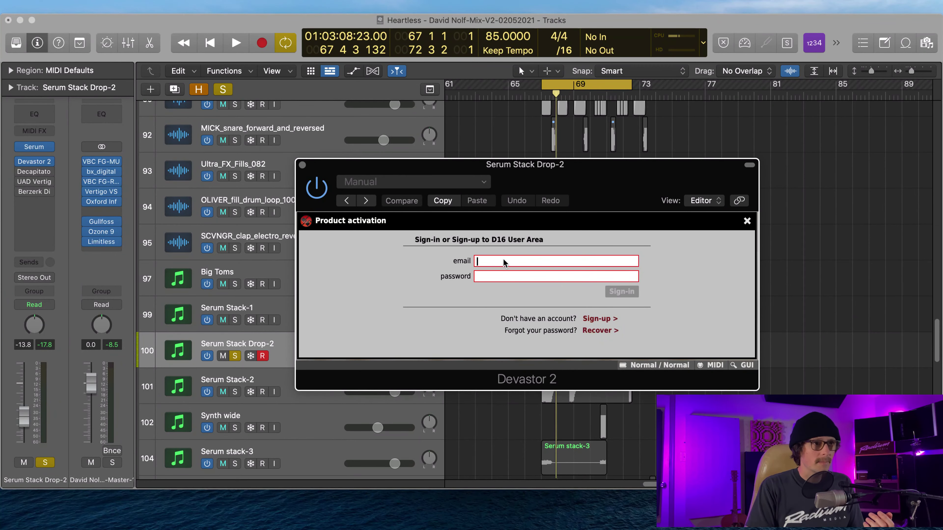
click(302, 165)
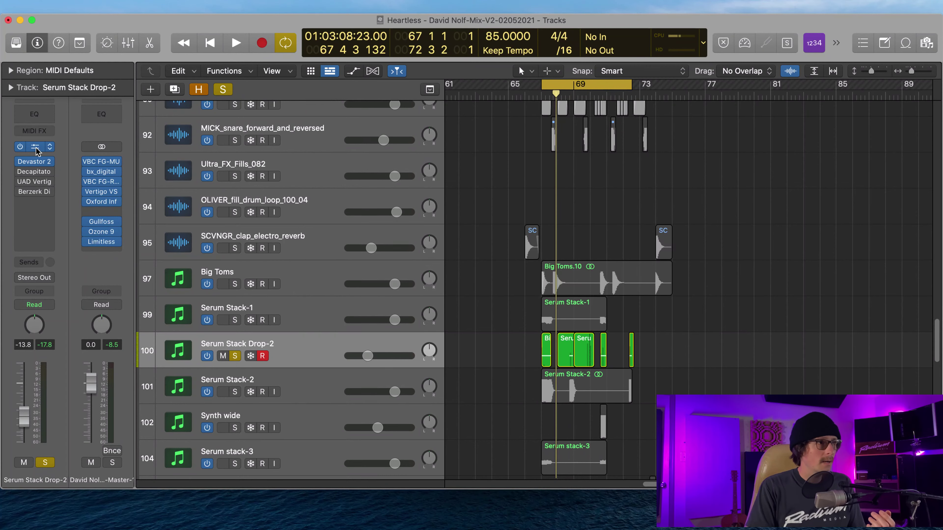
mouse_move(21, 173)
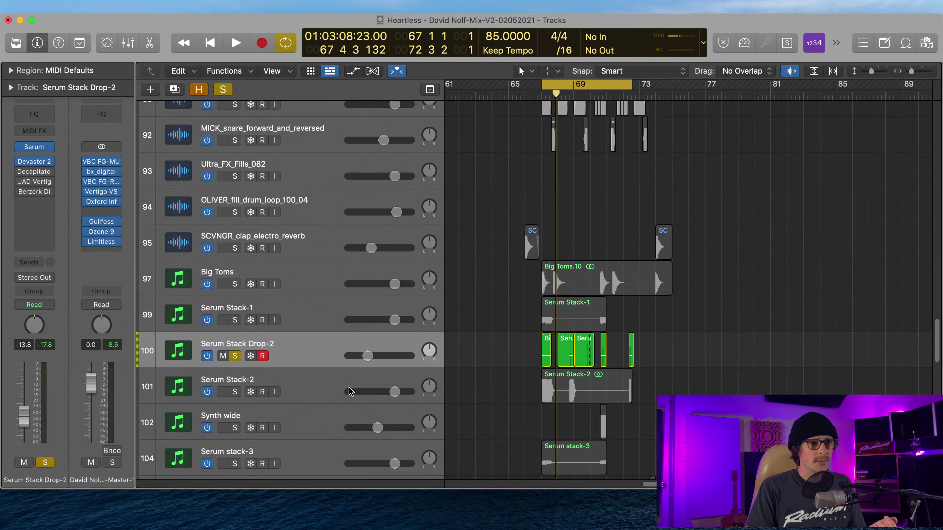
Move the solo from Serum Stack Drop-2 to the bounced Serum Stack-2 track and audition it from bar 67
click(307, 382)
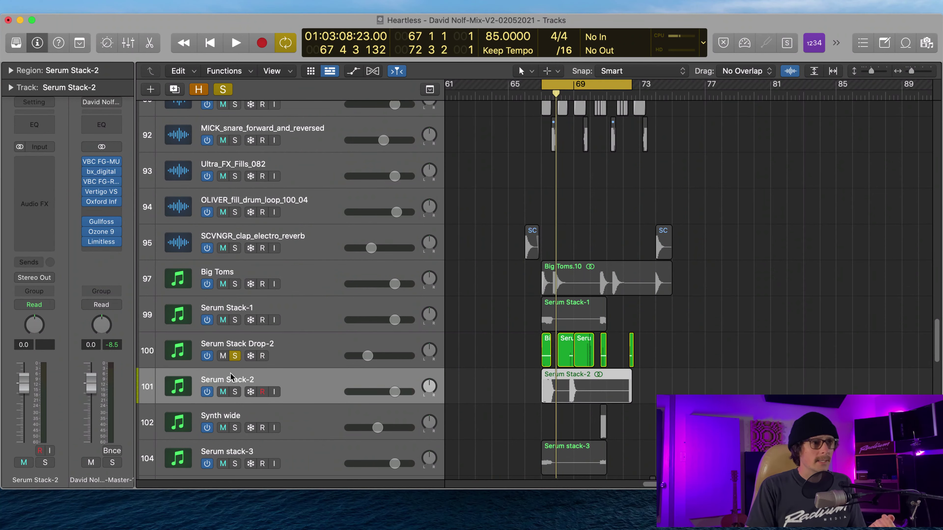
click(235, 356)
click(235, 392)
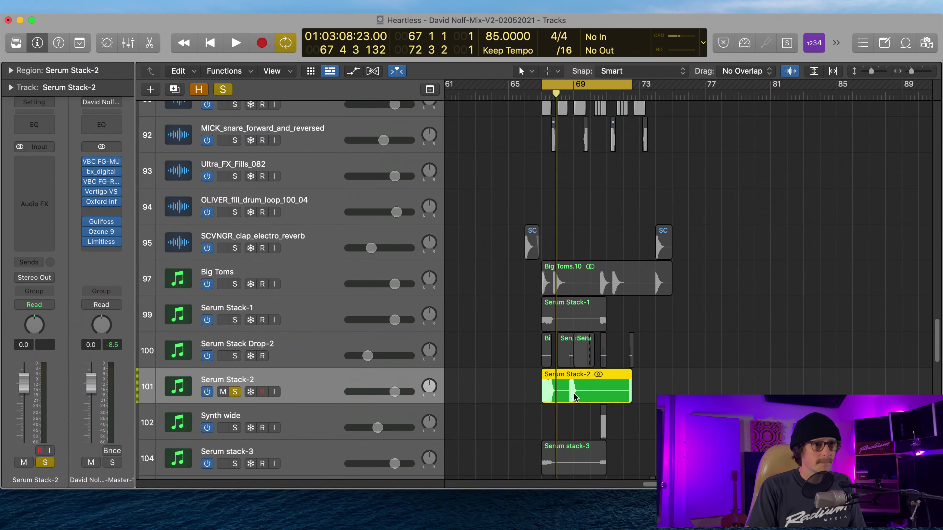
key(space)
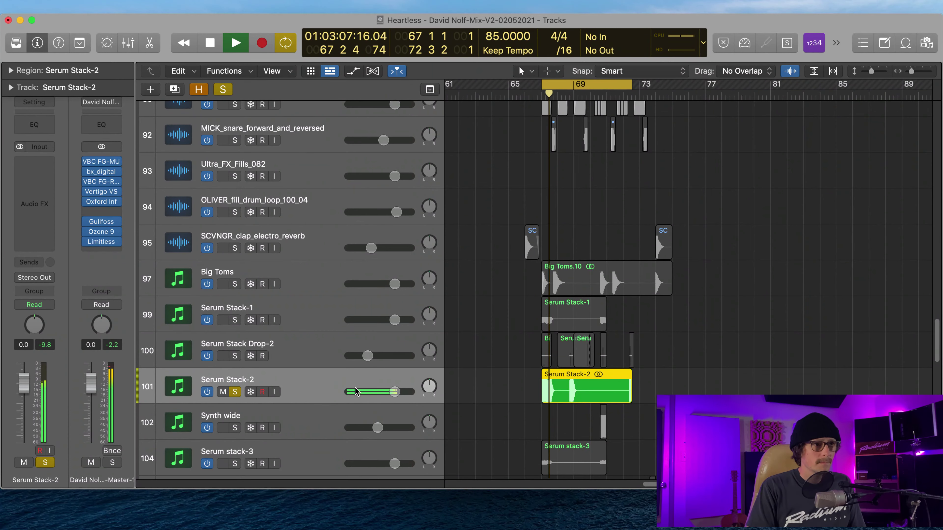
key(space)
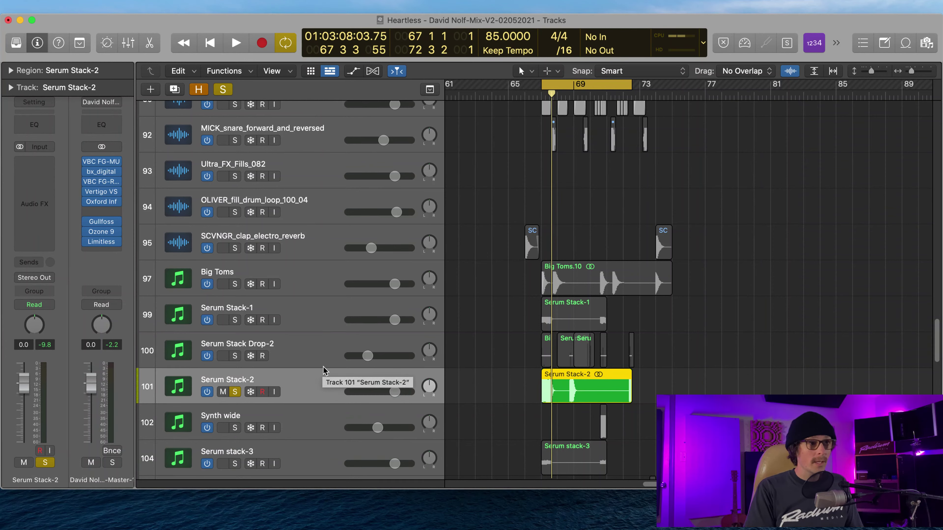
Switch the solo back to Serum Stack Drop-2, turn on its Decapitator effect, and open it for inspection
click(317, 356)
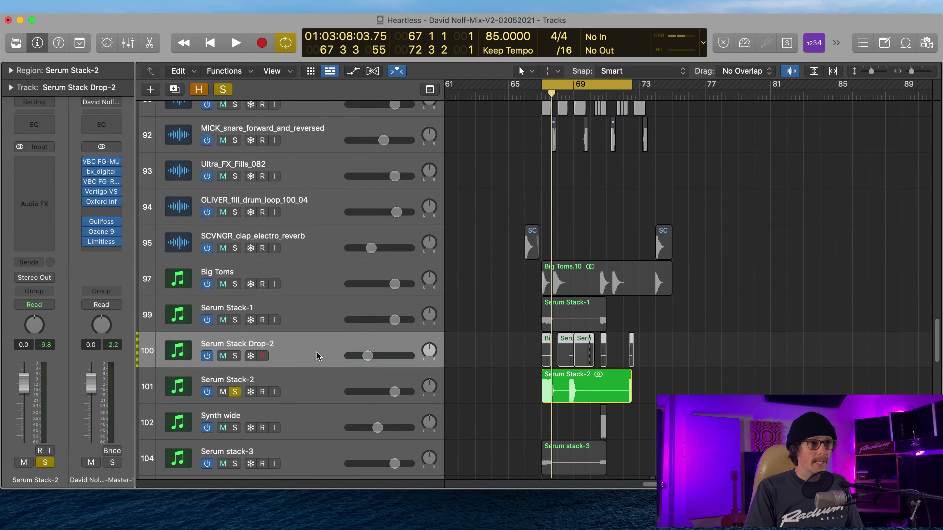
click(235, 391)
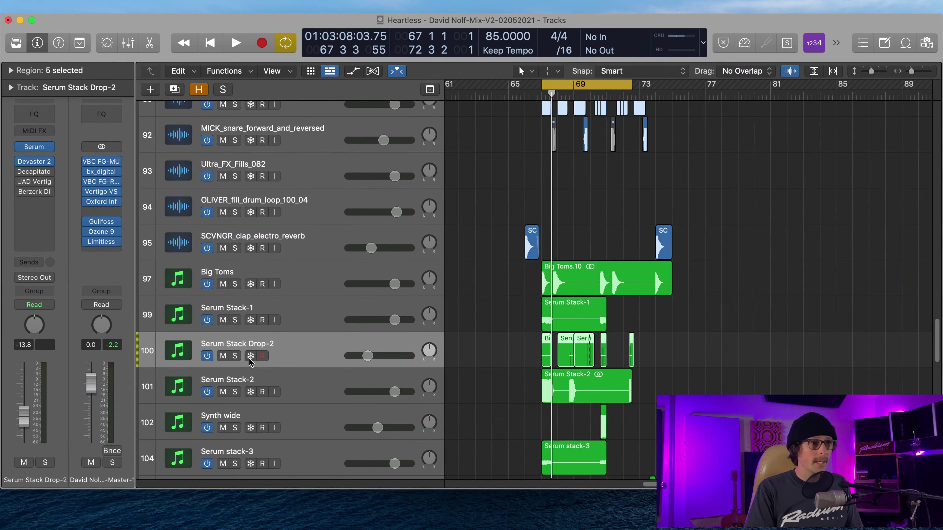
click(234, 356)
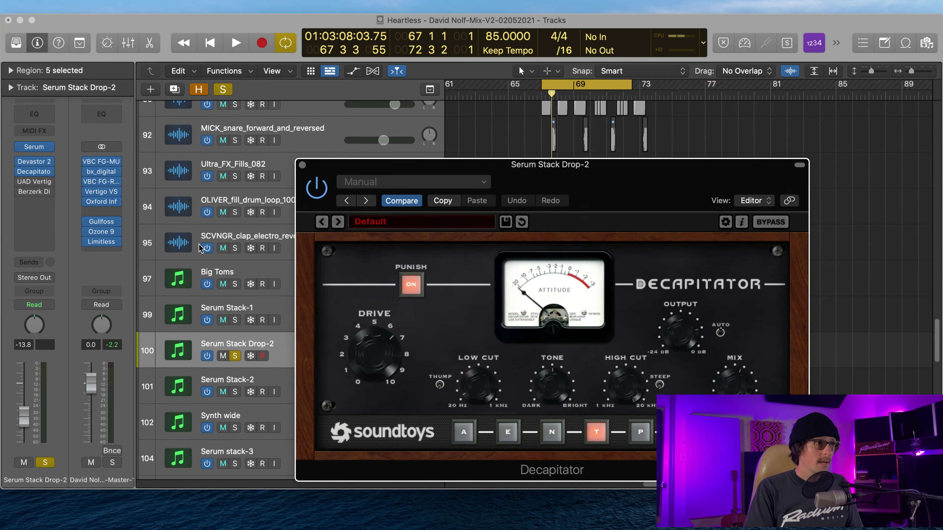
drag(632, 189, 521, 166)
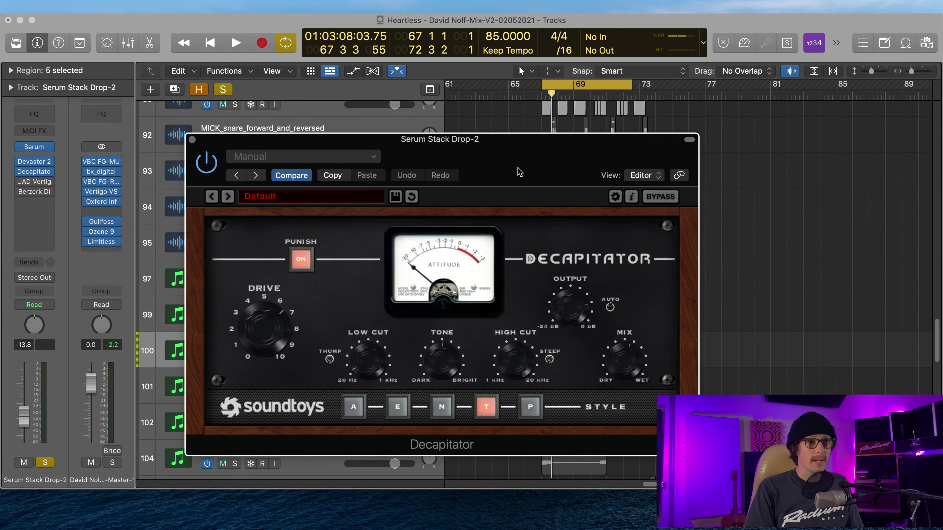
Turn on UAD Vertigo VSM-3 and Berzerk Distortion, examine their settings, and close the Vertigo window
click(20, 181)
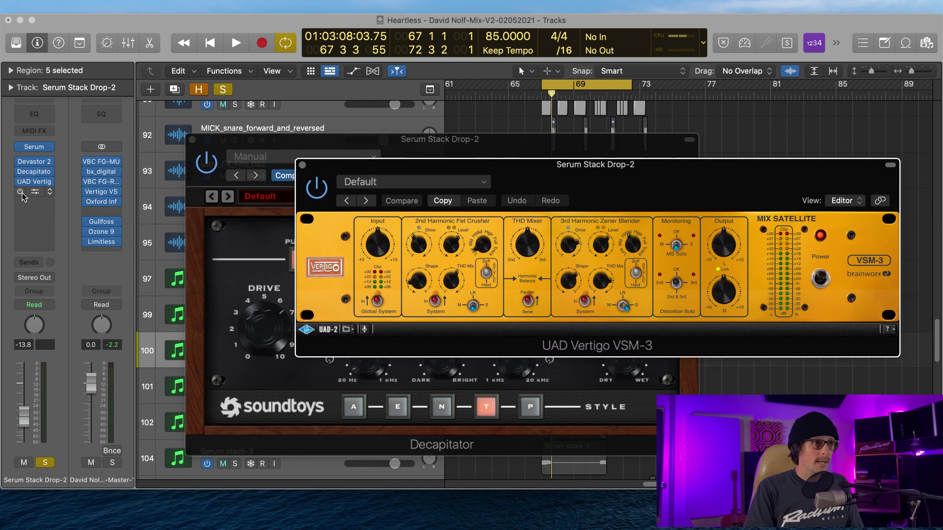
click(37, 192)
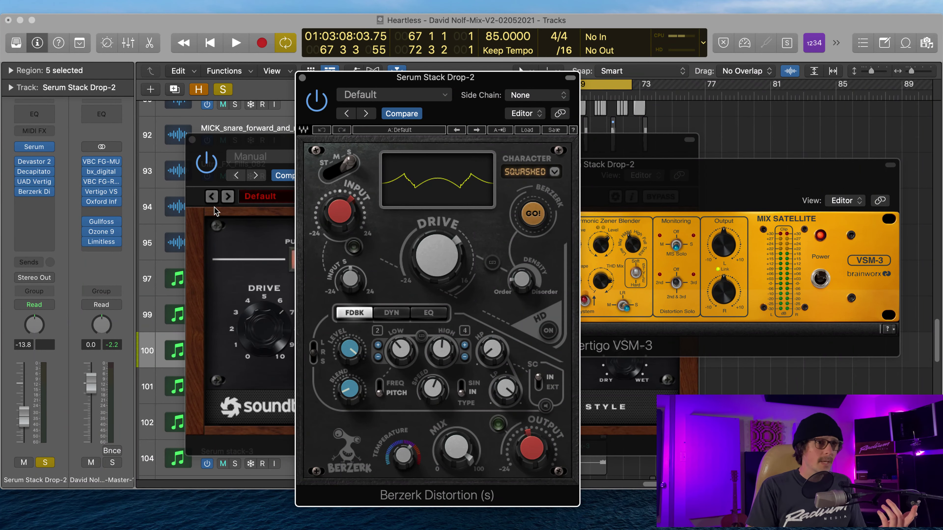
click(681, 190)
drag(681, 175, 608, 181)
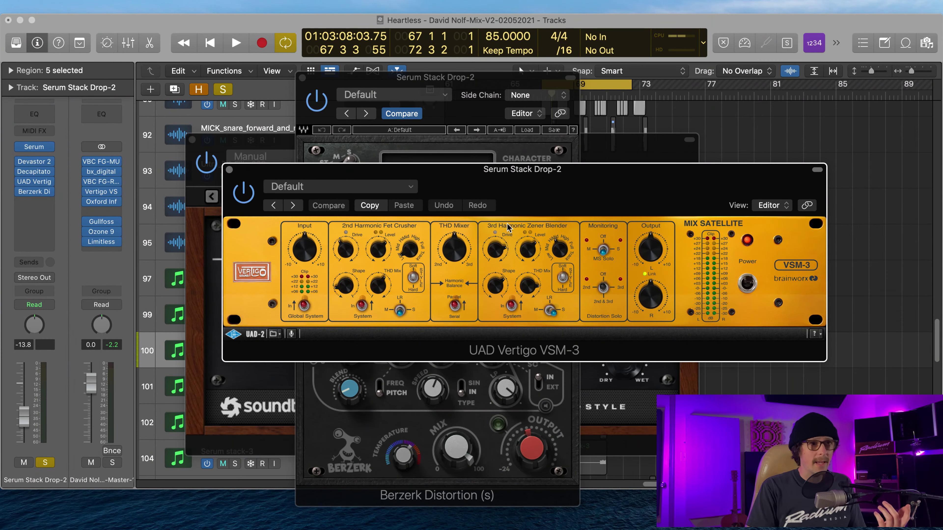
click(230, 170)
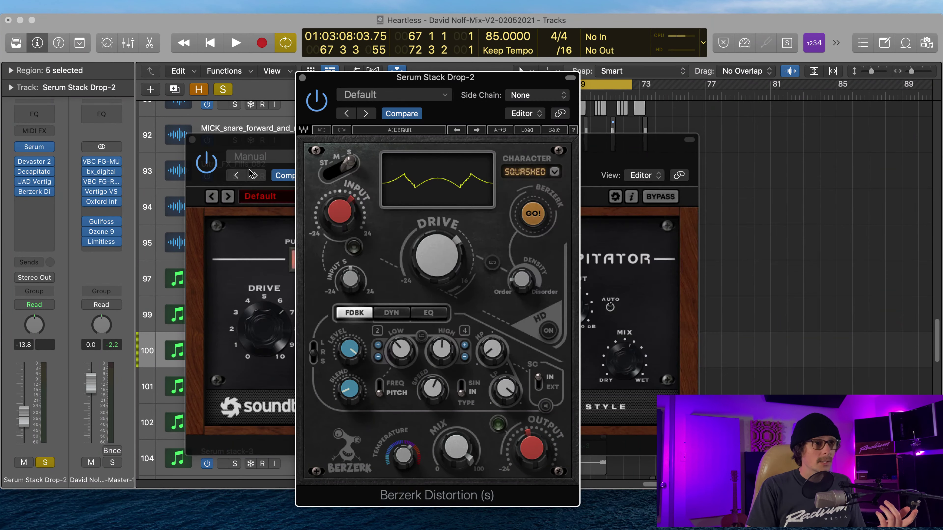
Close the Berzerk Distortion and Decapitator windows, and move the solo from Serum Stack Drop-2 to the bounced Serum Stack-2 track
click(302, 78)
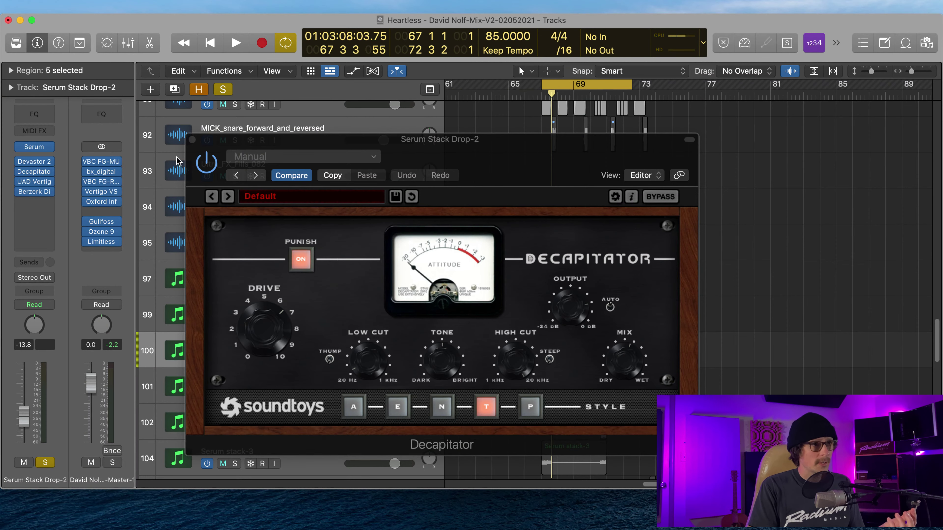
click(193, 140)
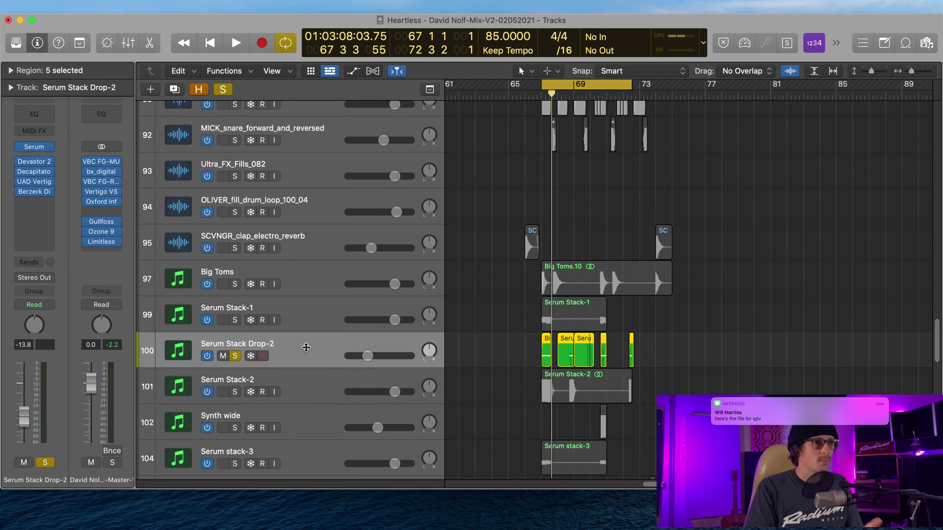
click(315, 386)
click(235, 393)
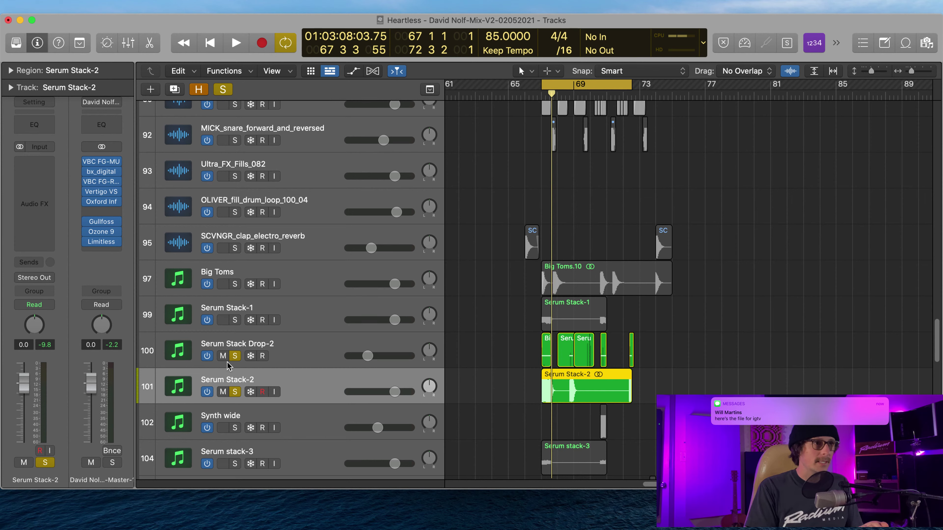
click(236, 357)
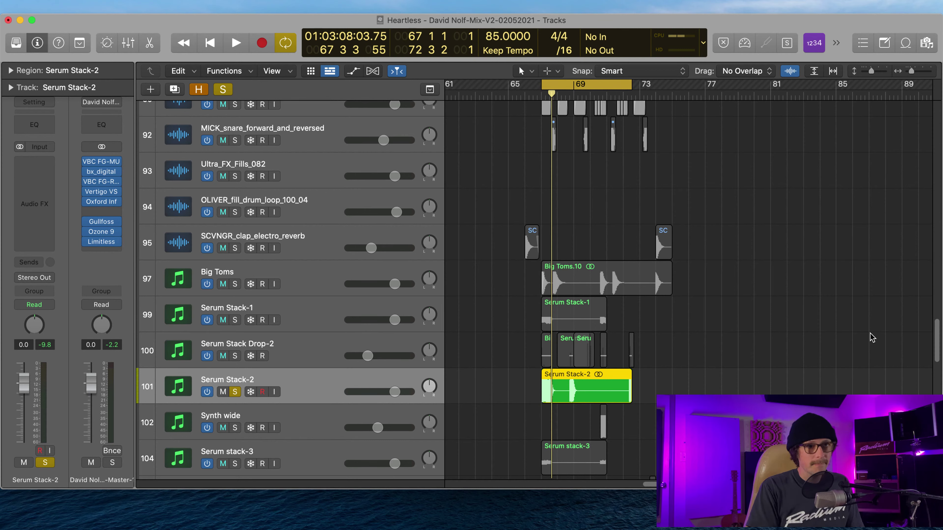
Audition the soloed Serum Stack-2 from bar 67, and clear its solo to hear the part in the full mix
click(482, 363)
key(space)
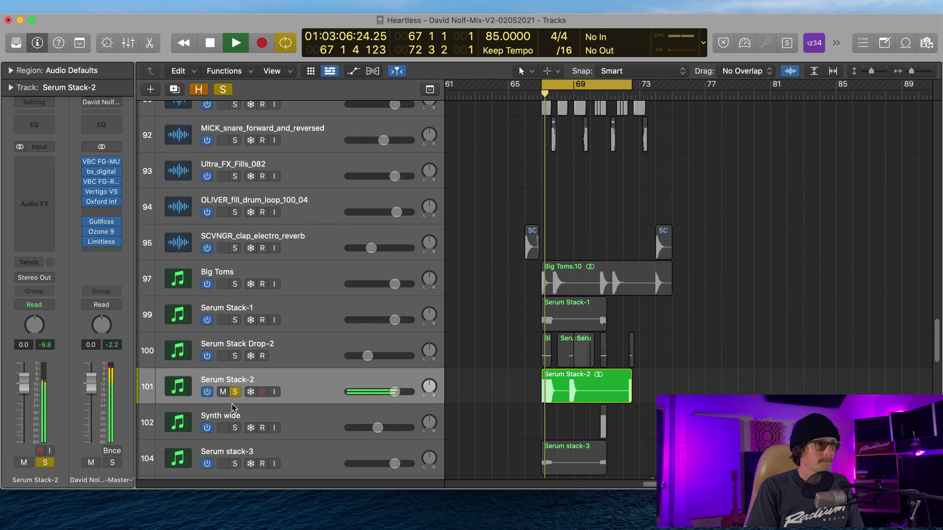
key(space)
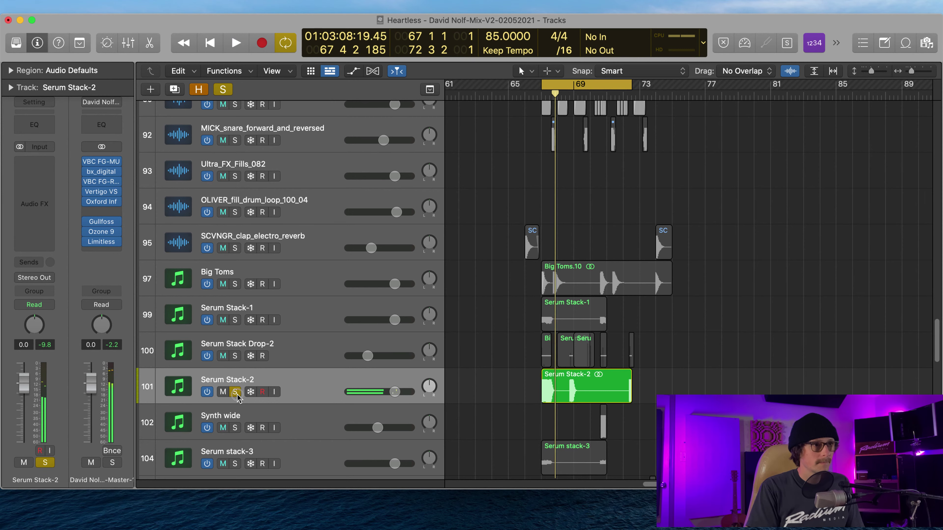
click(235, 392)
key(space)
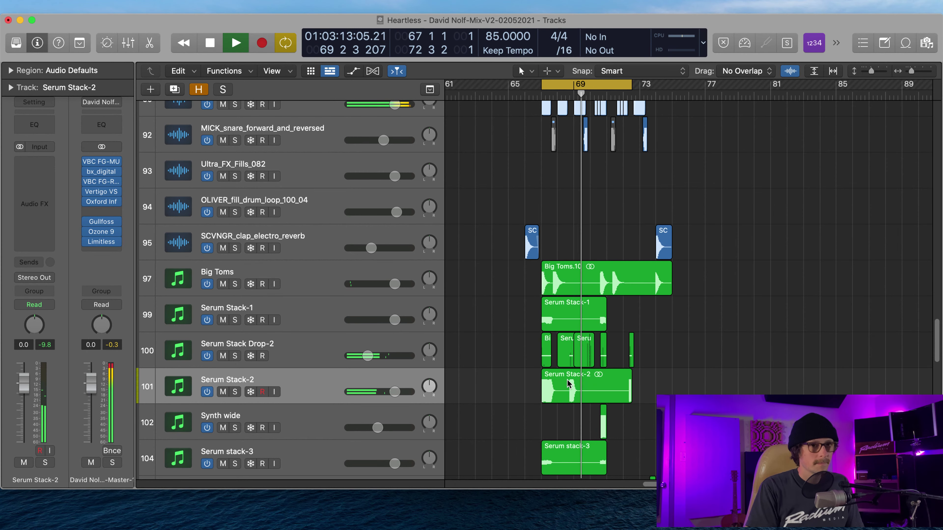
key(space)
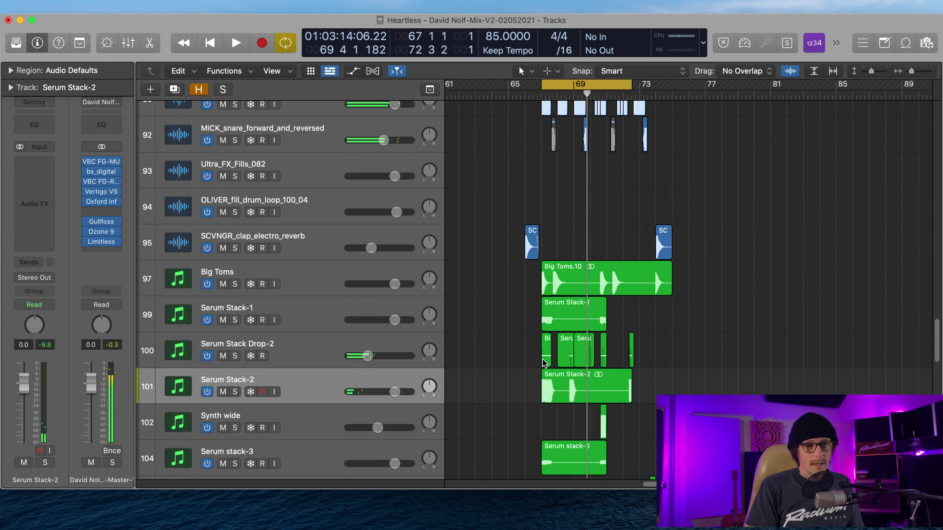
Go back to the first drop in the arrangement and place the playhead at bar 32
scroll(550, 363, down, 6)
scroll(551, 365, left, 4)
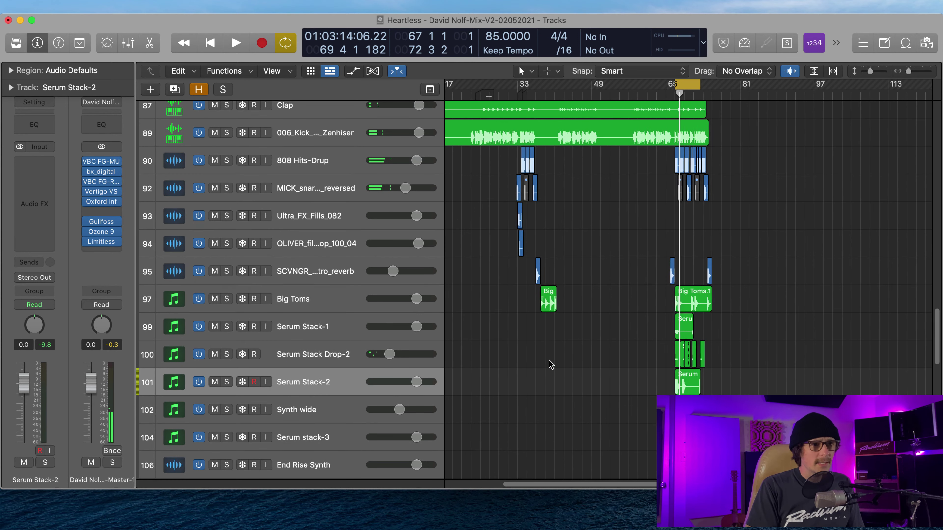
scroll(551, 365, left, 2)
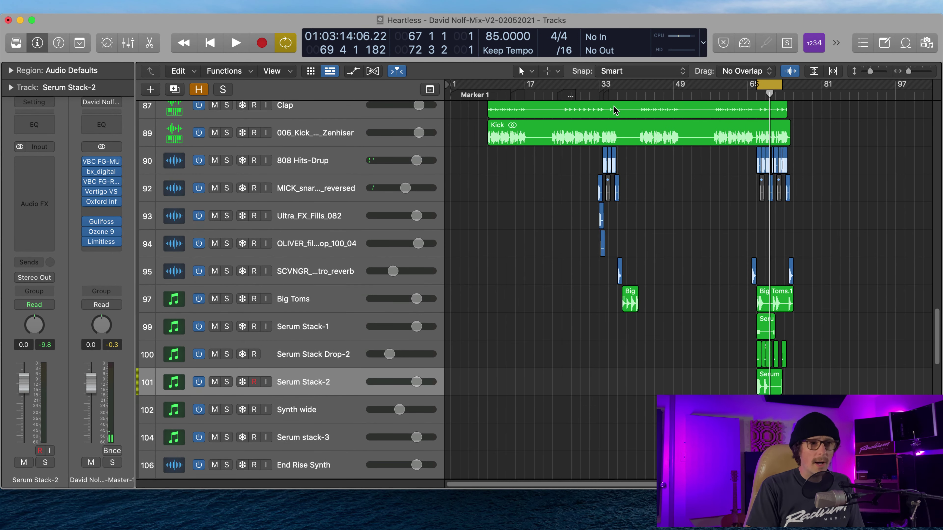
scroll(633, 244, right, 3)
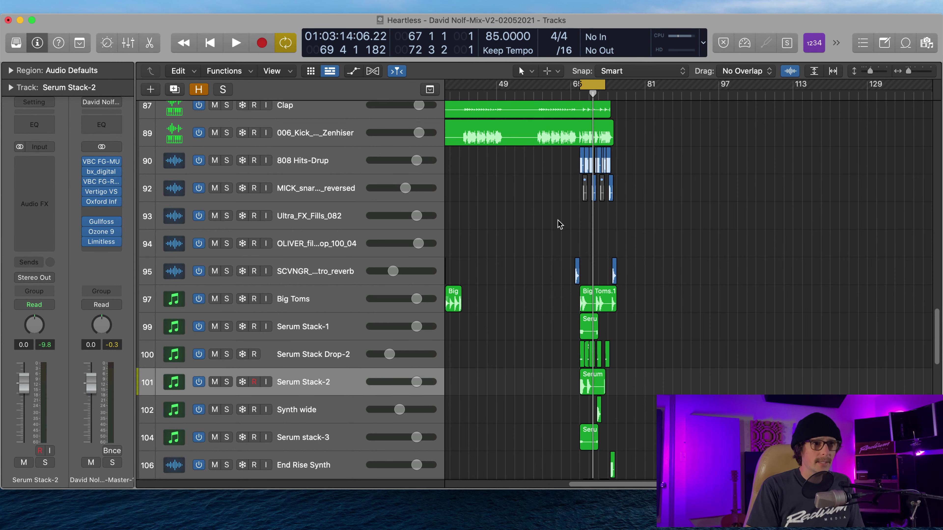
click(479, 95)
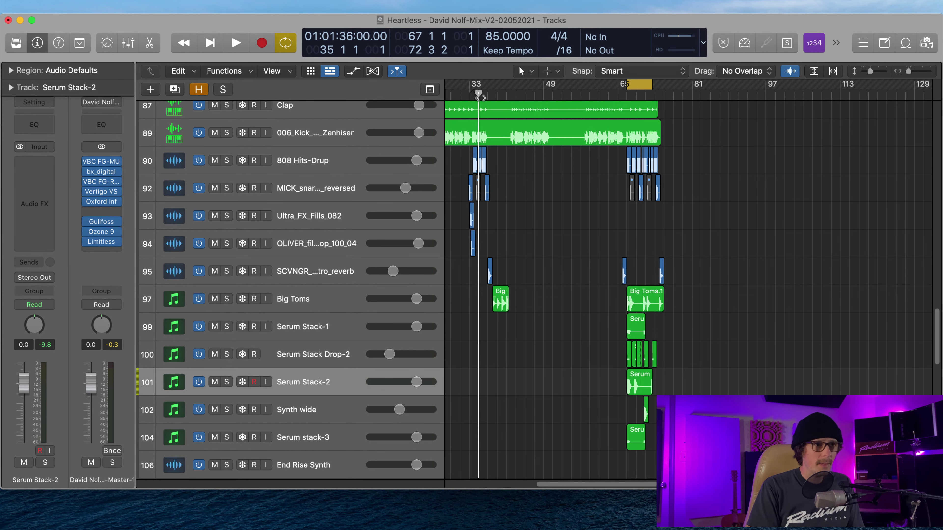
click(464, 97)
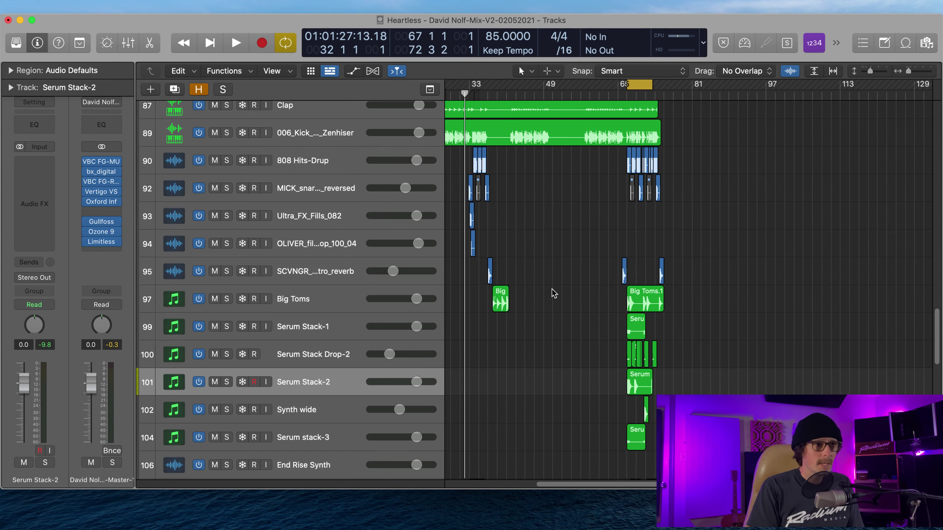
Set the cycle range to bars 33 to 37 and play the first drop in the full mix
scroll(553, 293, down, 5)
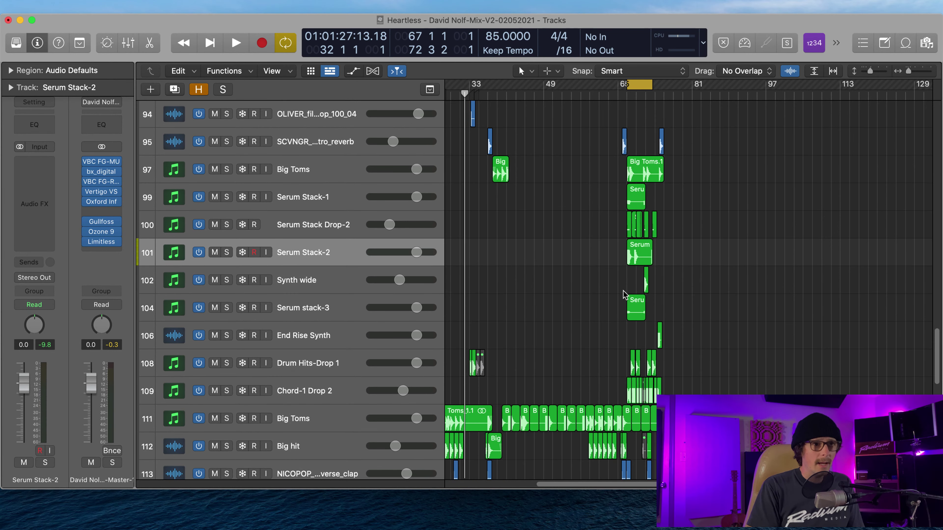
scroll(551, 297, down, 15)
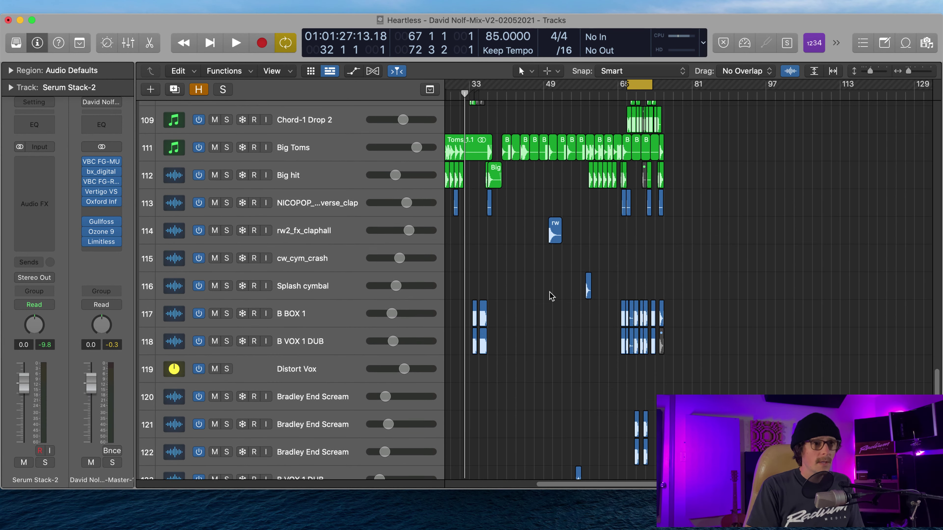
scroll(560, 327, up, 3)
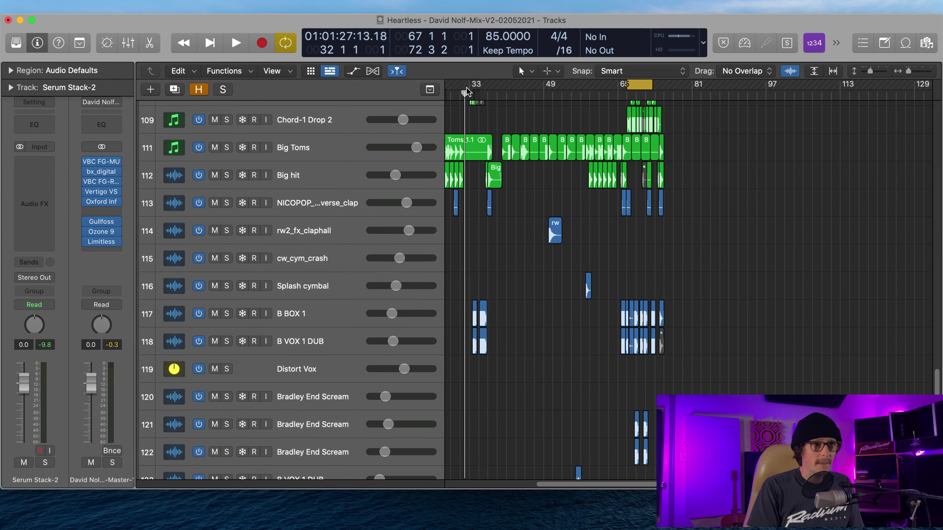
drag(467, 89, 489, 87)
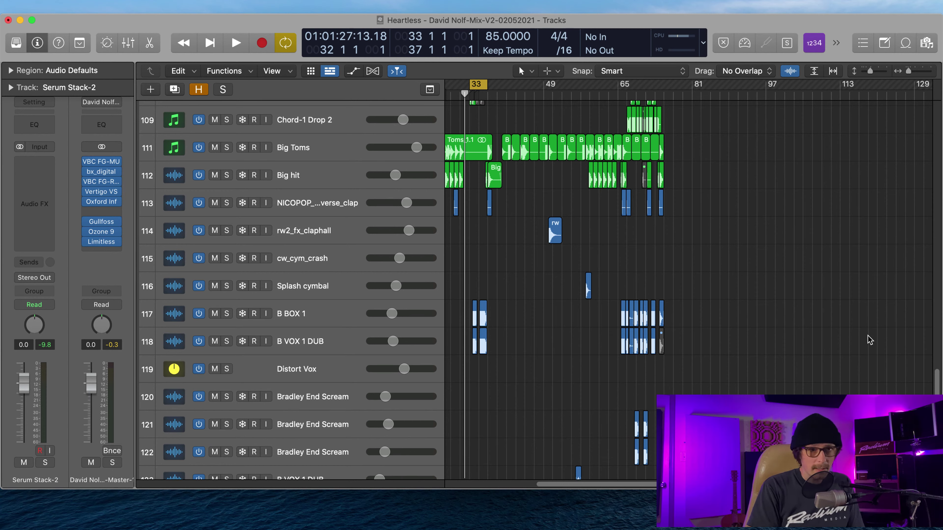
key(space)
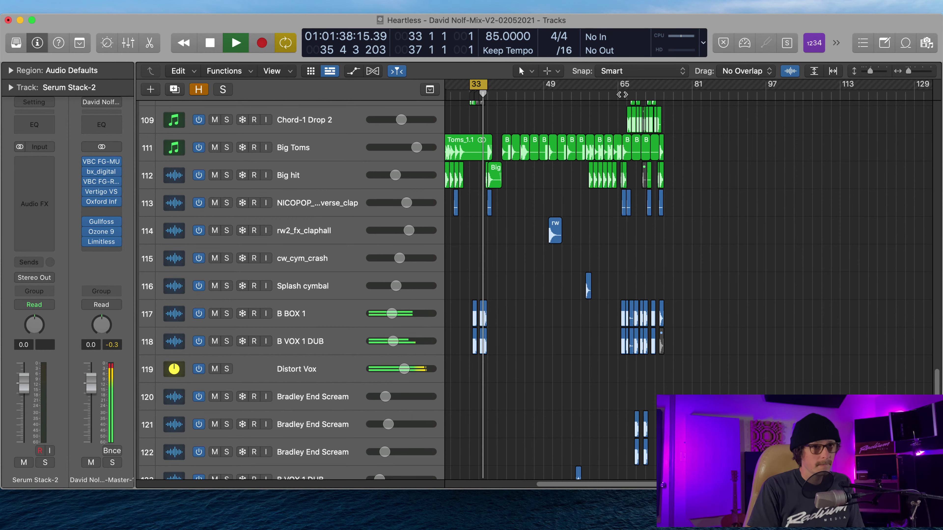
key(space)
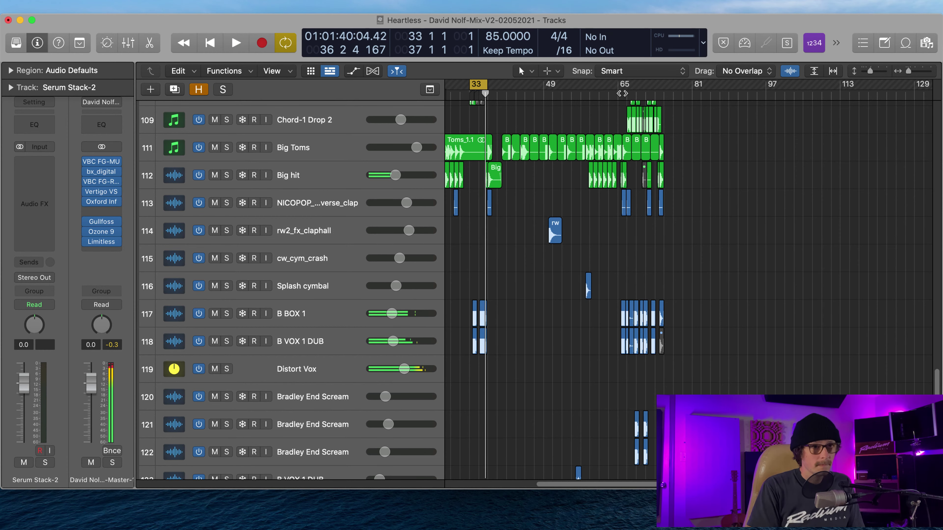
Play the second drop from about bar 65 for comparison, and turn cycle mode off
click(622, 94)
key(space)
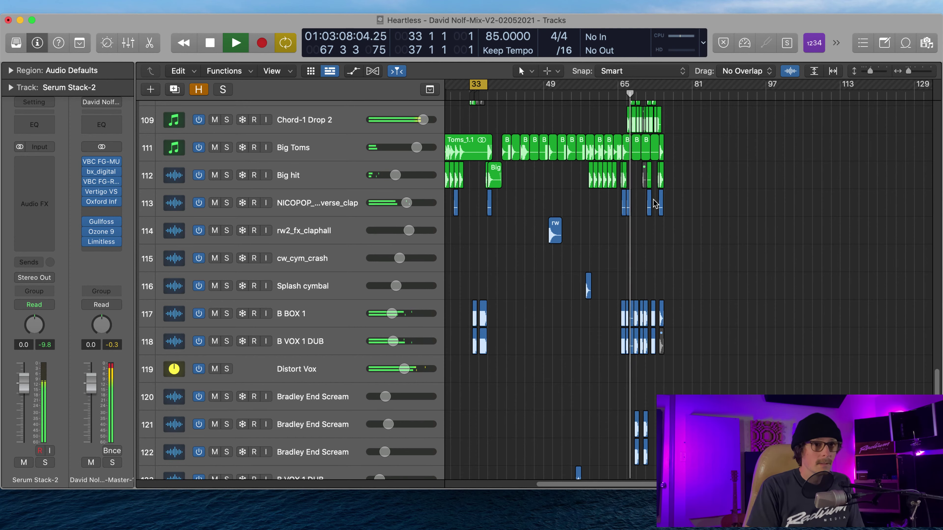
key(space)
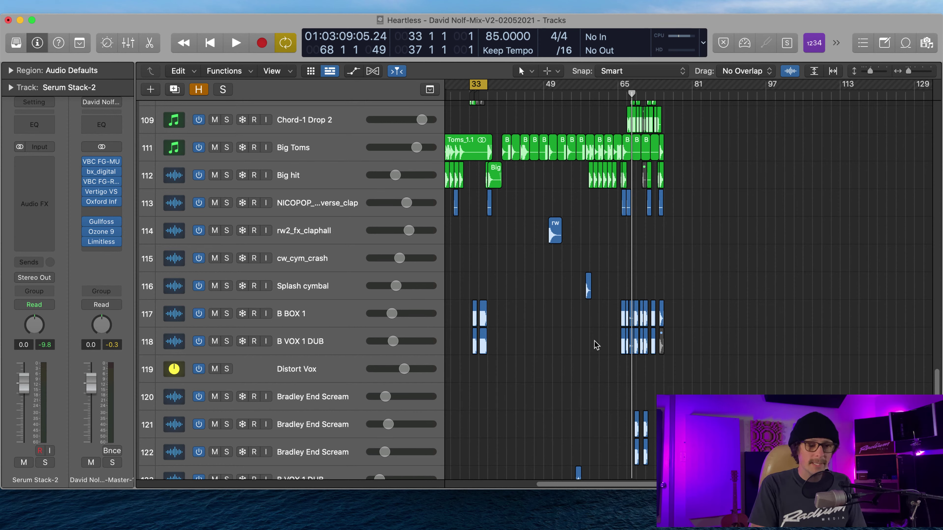
key(c)
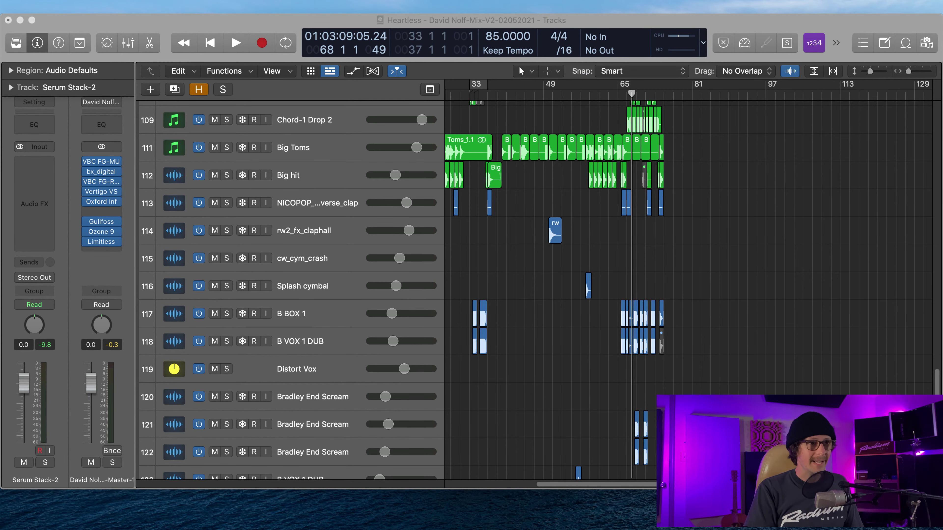
click(563, 285)
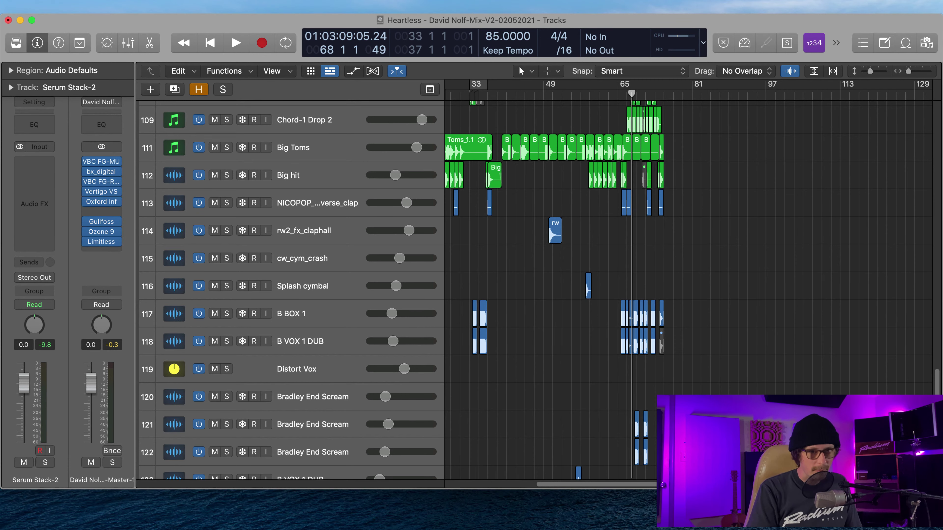
Zoom in on the second-drop vocal regions and select the B BOX 1 and B VOX 1 DUB tracks together
scroll(592, 358, left, 5)
scroll(591, 358, up, 1)
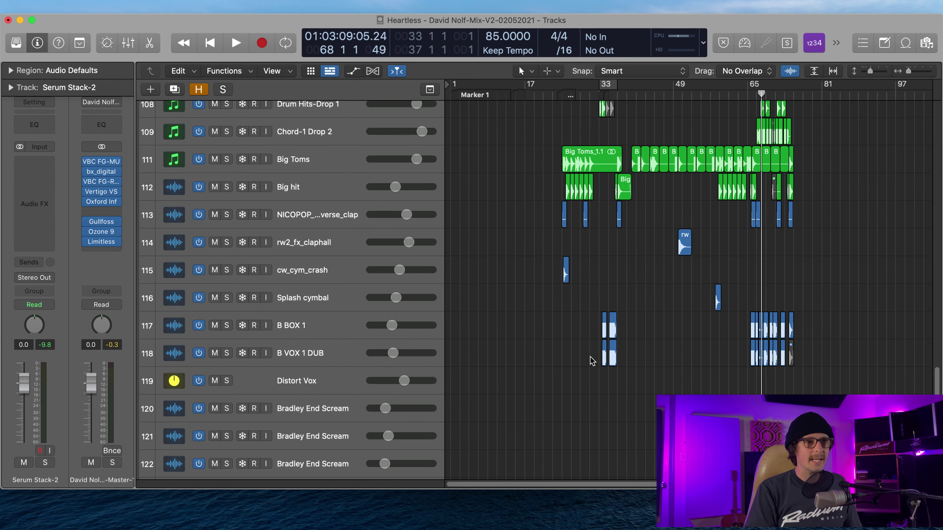
scroll(595, 337, down, 10)
scroll(594, 337, right, 5)
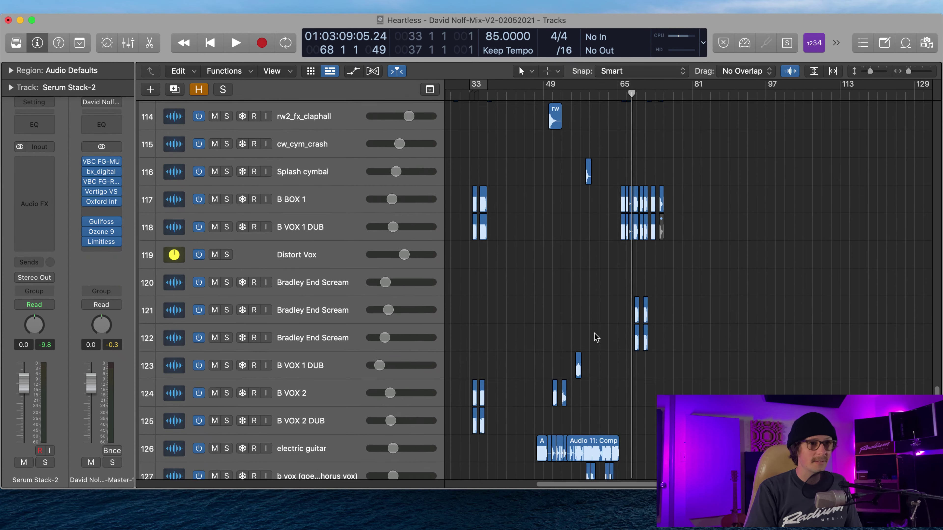
scroll(593, 333, up, 6)
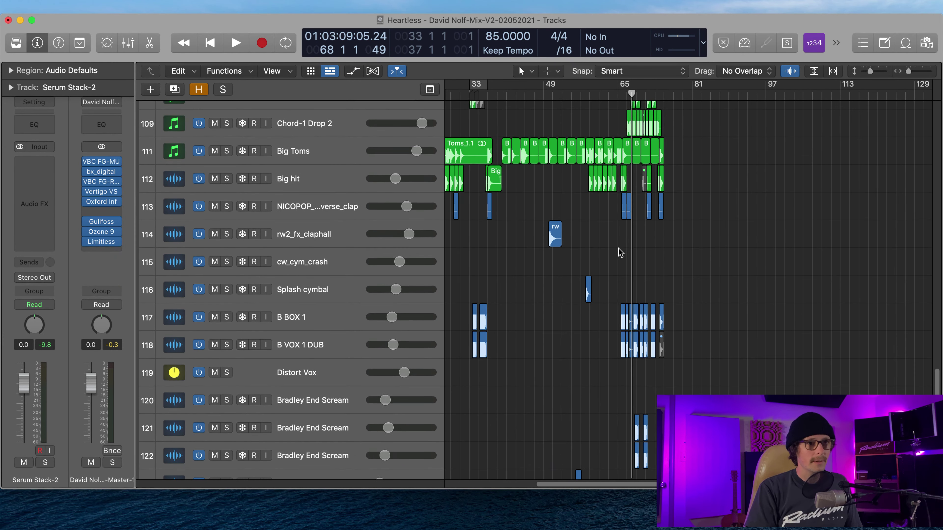
drag(605, 272, 690, 434)
key(z)
click(326, 188)
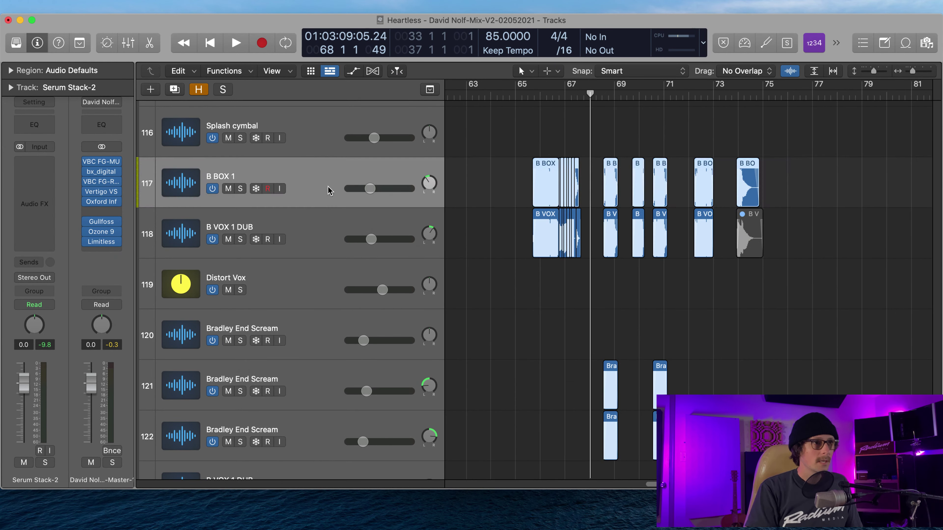
shift+click(299, 236)
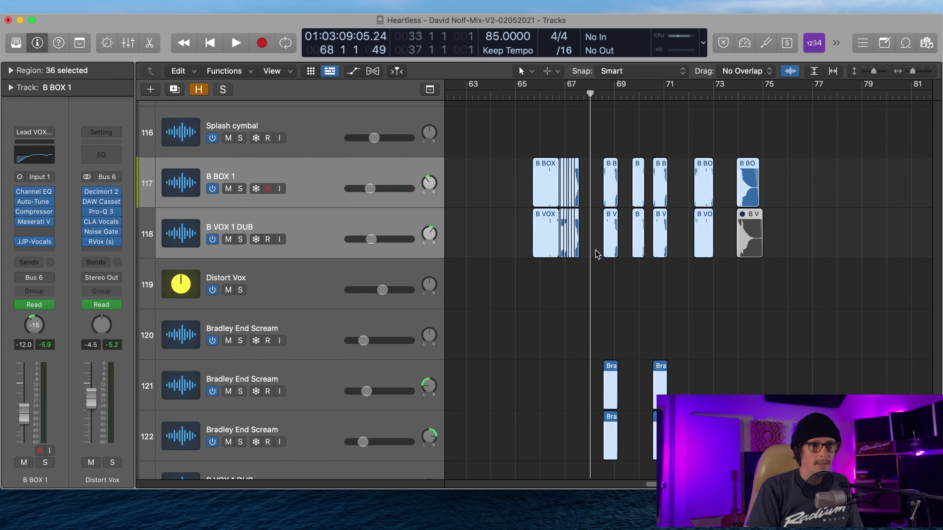
Solo B BOX 1 and B VOX 1 DUB together and audition them from beat 3 of bar 65
click(525, 95)
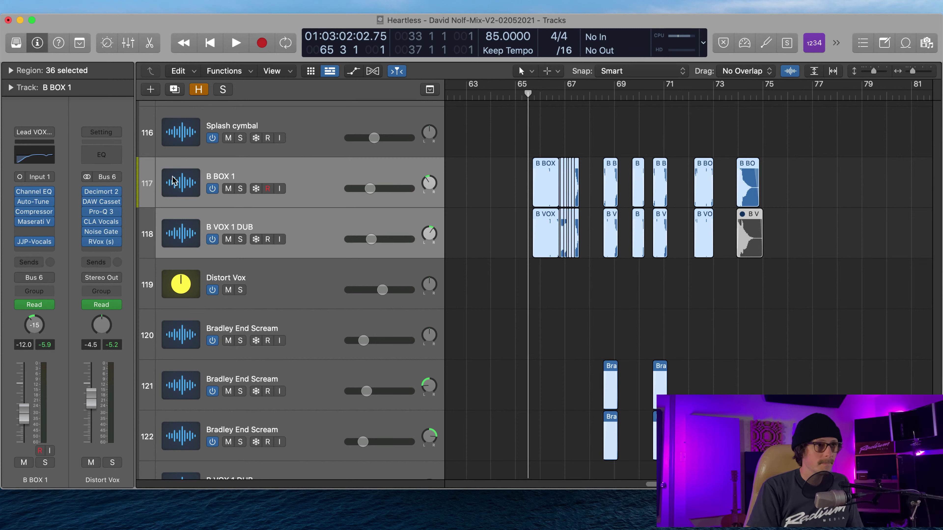
click(290, 190)
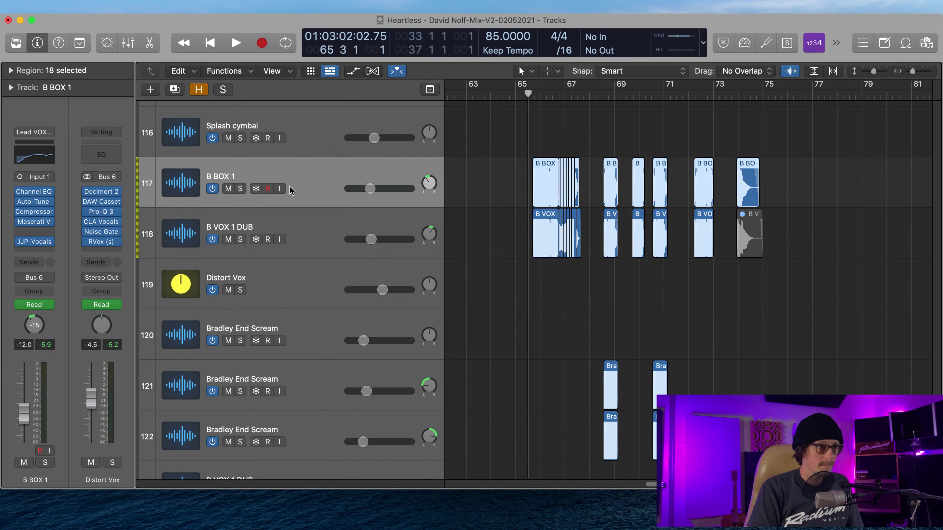
shift+click(226, 234)
key(s)
key(space)
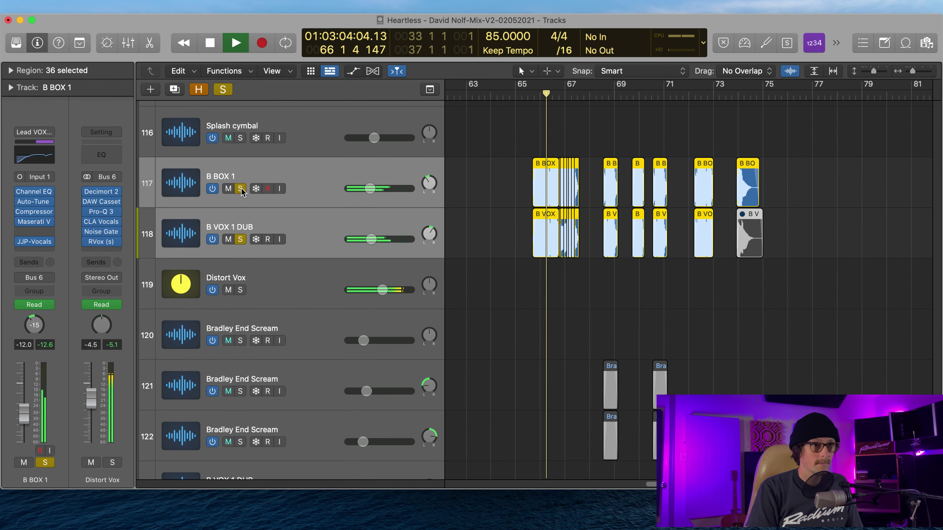
key(space)
Deselect the vocal regions, show track automation, and zoom in on the Distort Vox pan automation around bar 67
click(323, 187)
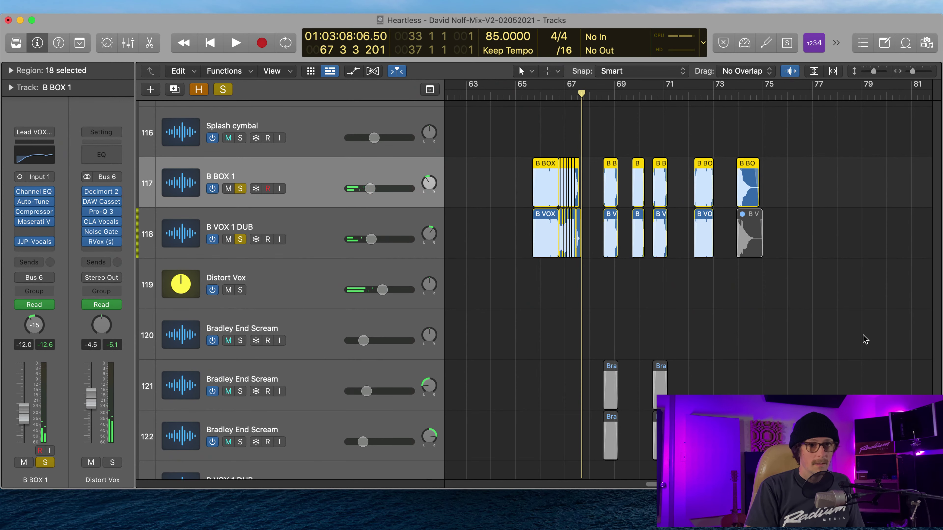
click(504, 216)
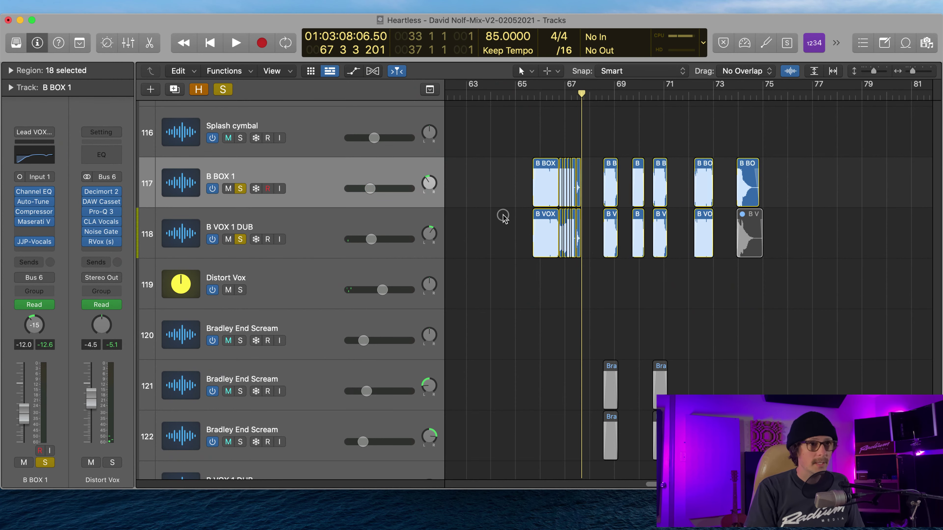
key(a)
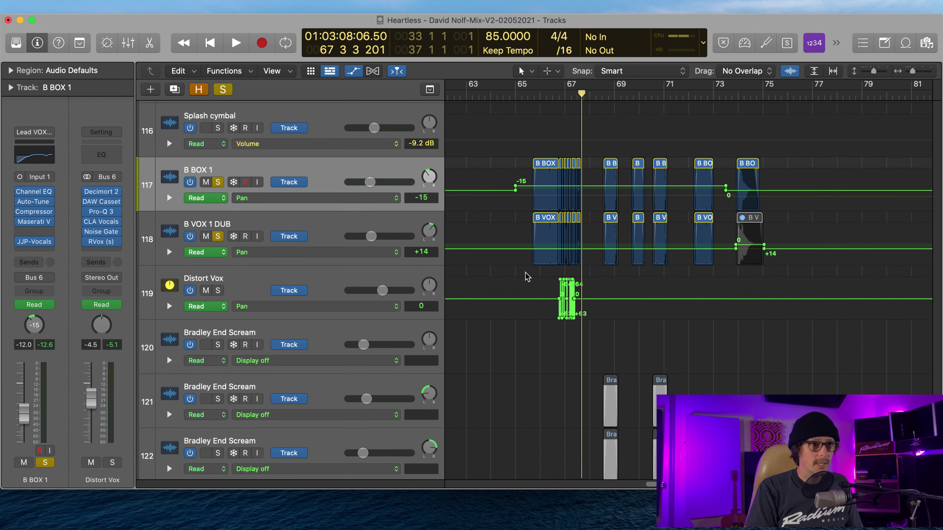
drag(527, 276, 672, 380)
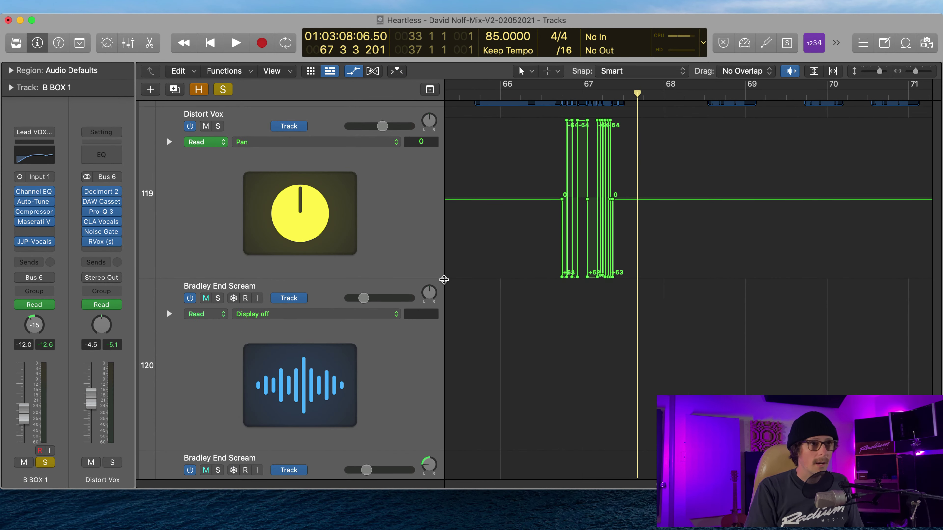
Hide track automation and compare the channel strips of B VOX 1 DUB and B BOX 1, ending on B BOX 1
key(a)
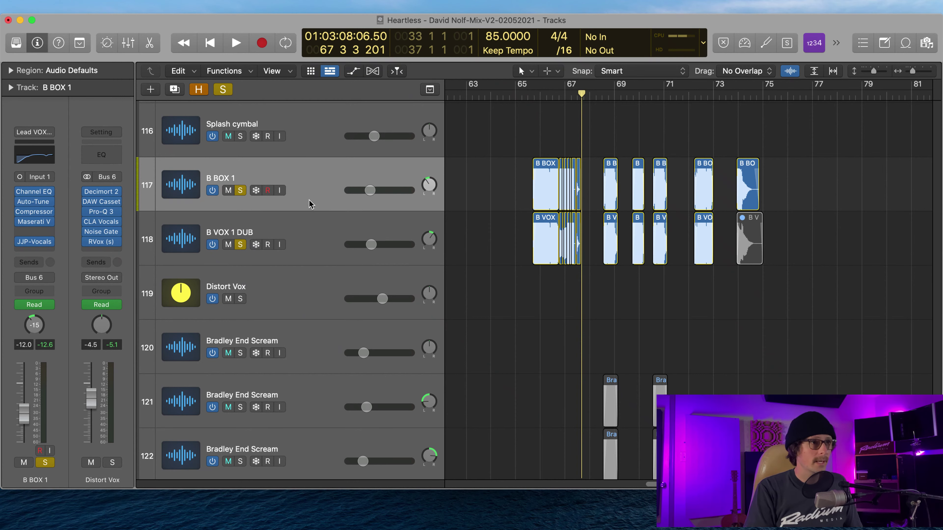
click(309, 234)
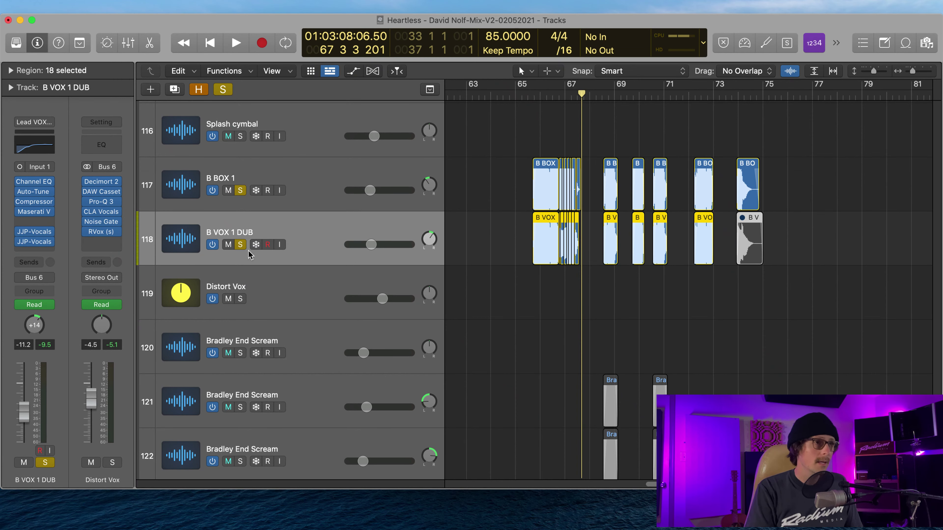
click(311, 182)
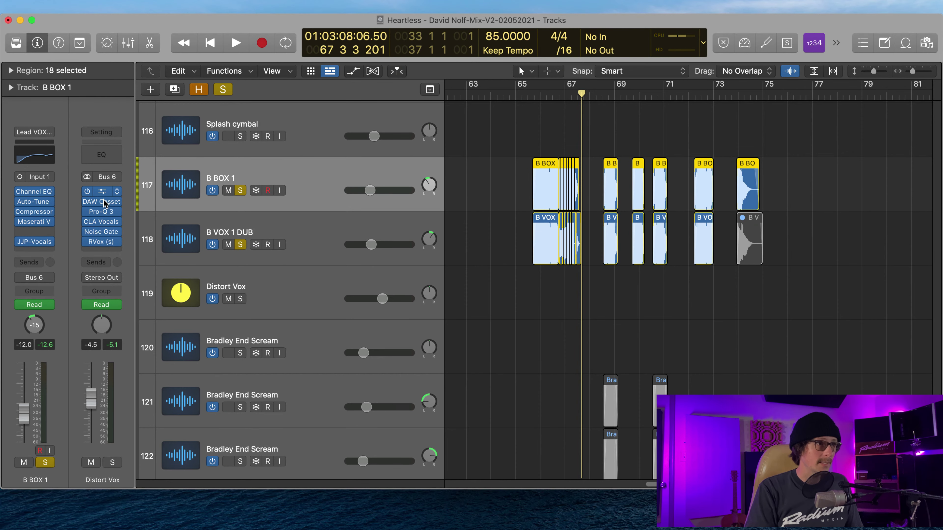
Open and close the Decimort 2 and DAW Cassette plug-ins on the Distort Vox bus to examine them
click(101, 191)
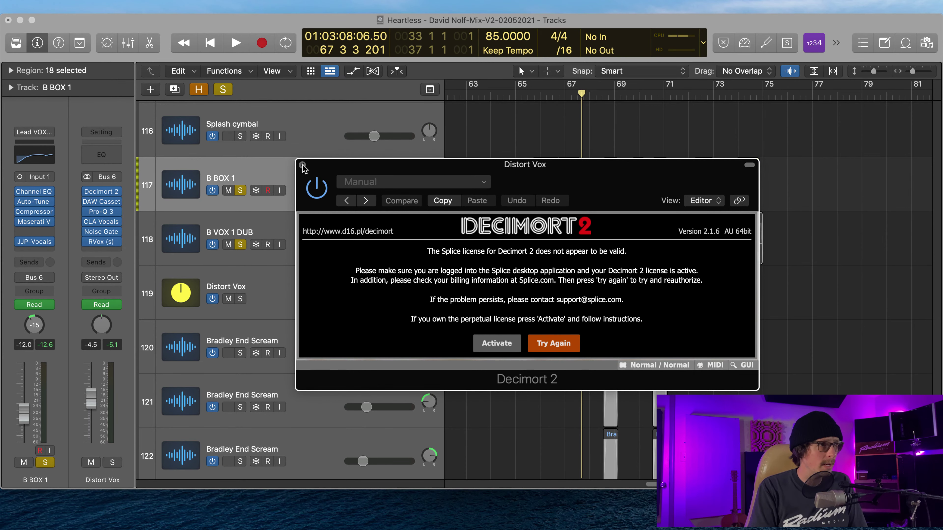
click(302, 165)
click(101, 202)
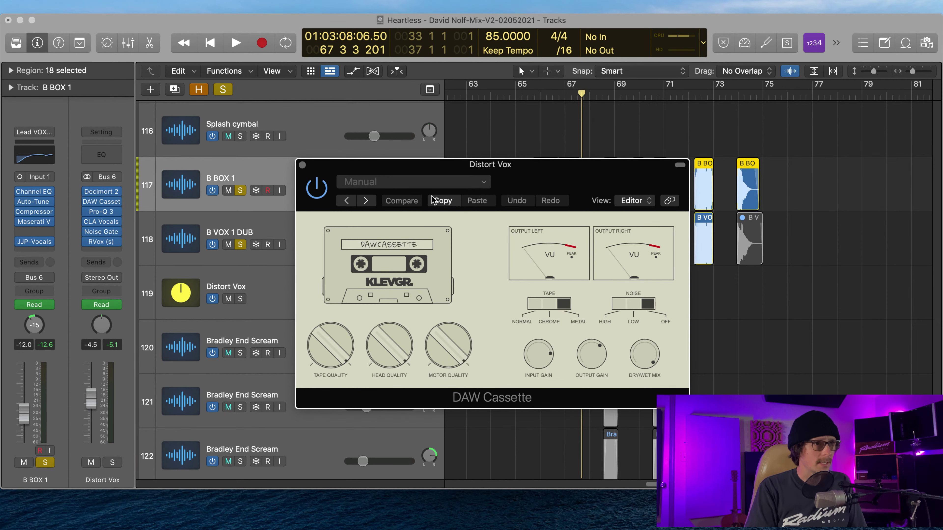
click(302, 165)
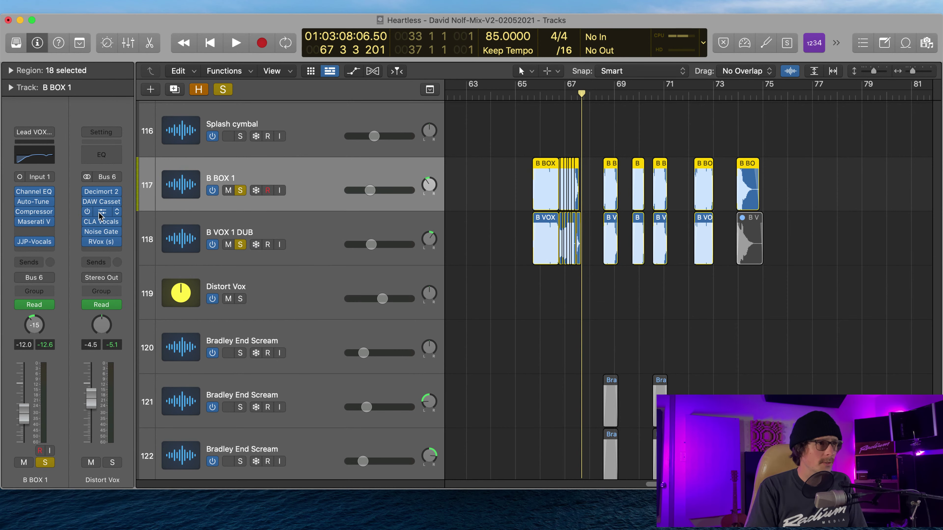
Examine the Pro-Q 3, CLA Vocals, Noise Gate and RVox settings on the Distort Vox bus, and close their windows
click(110, 213)
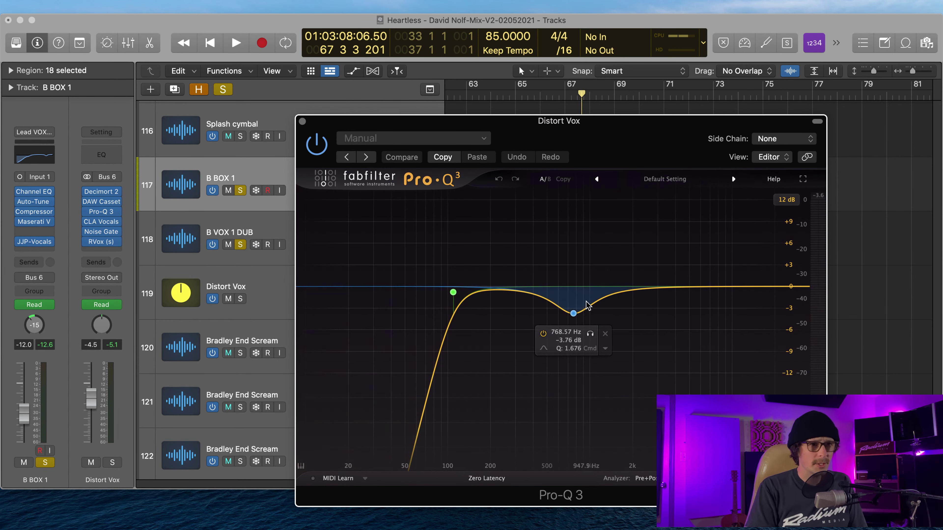
click(103, 222)
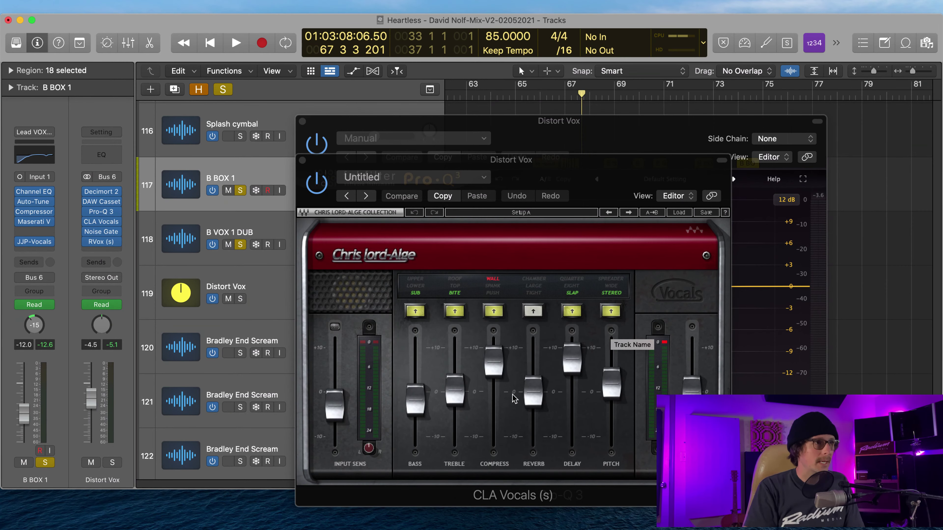
click(102, 232)
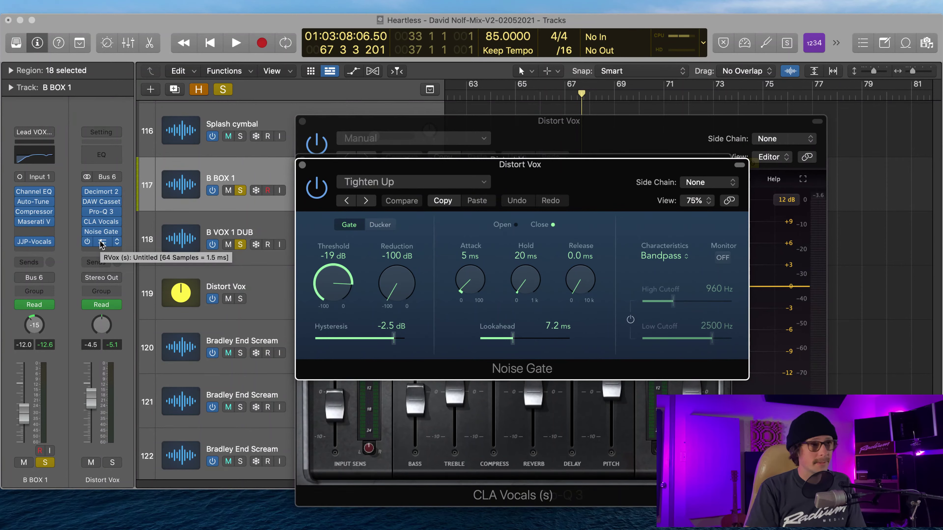
click(102, 242)
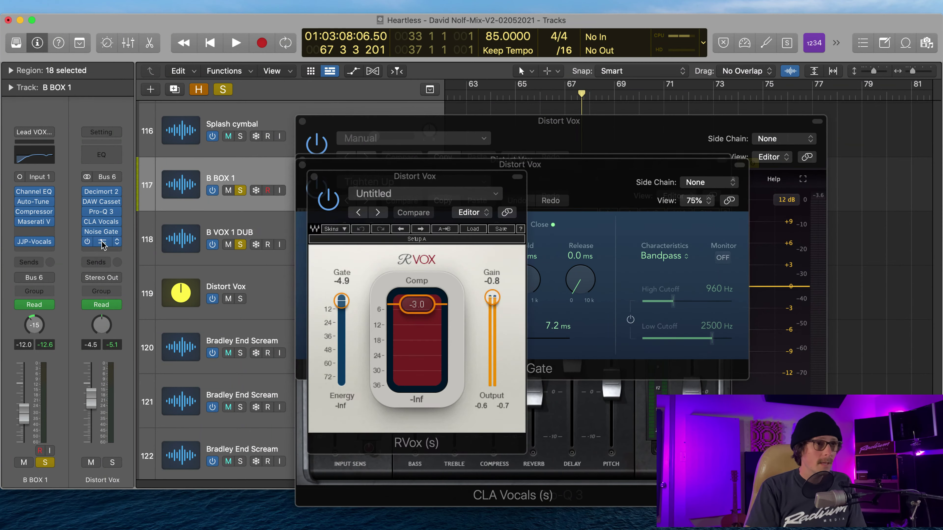
click(315, 179)
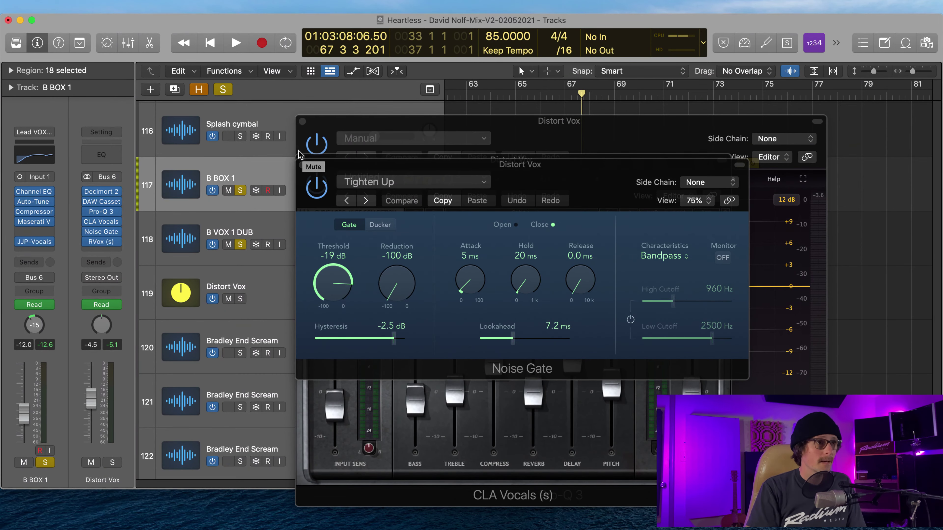
click(302, 165)
click(302, 164)
click(302, 121)
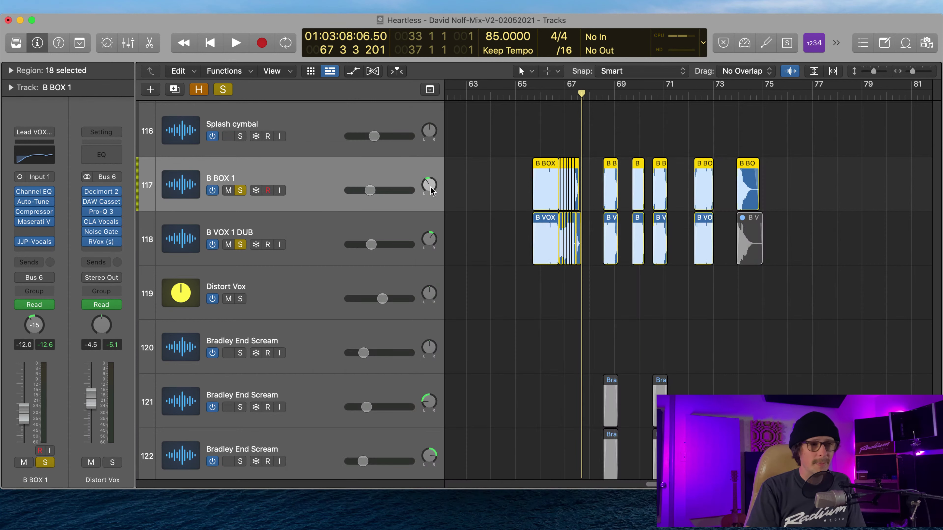
Examine the Channel EQ, Auto-Tune EFX and Compressor settings on the B BOX 1 track, including the compression ratio
click(306, 222)
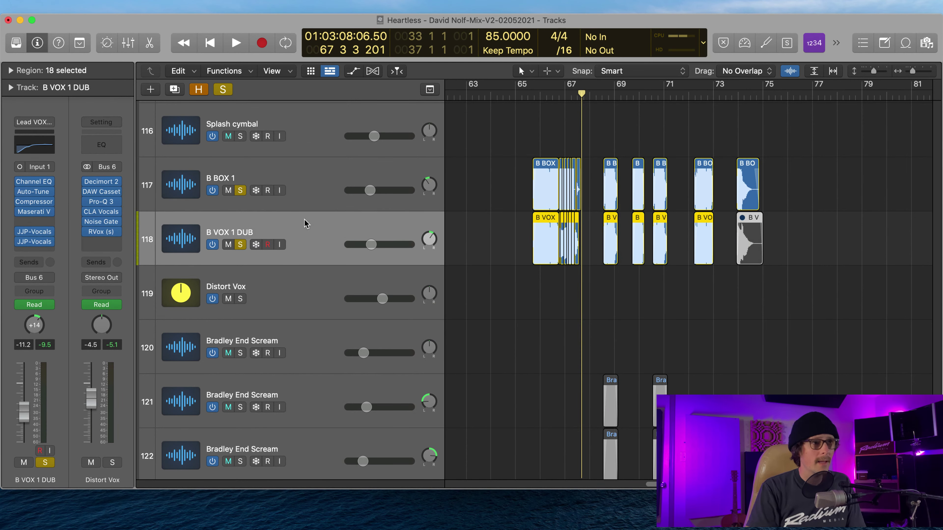
click(294, 195)
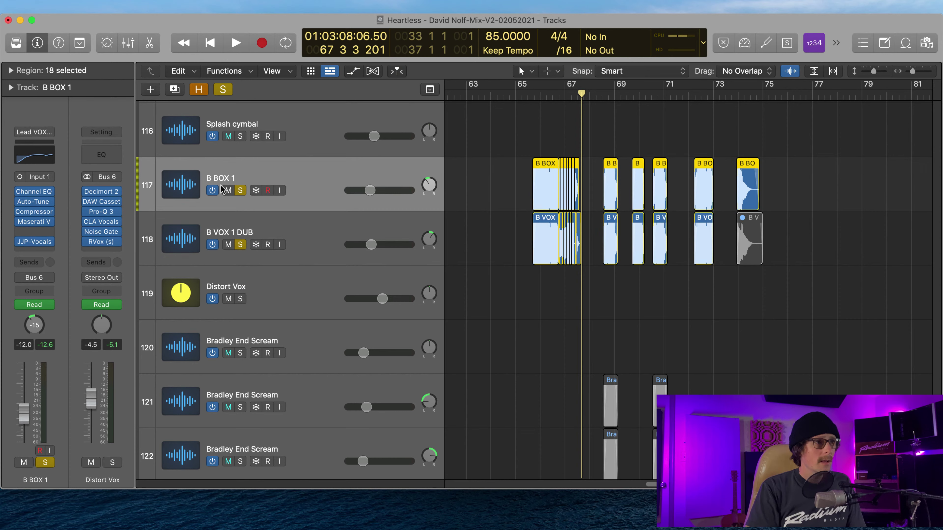
click(35, 192)
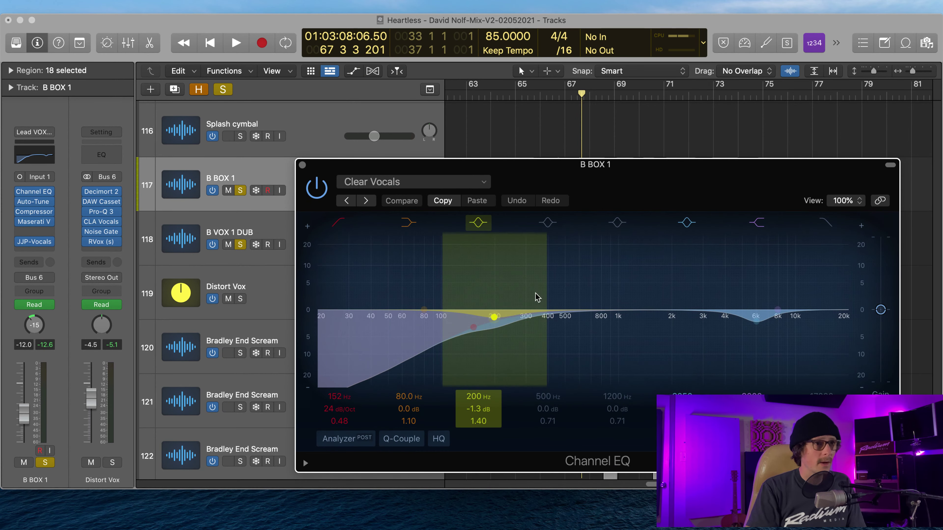
mouse_move(39, 205)
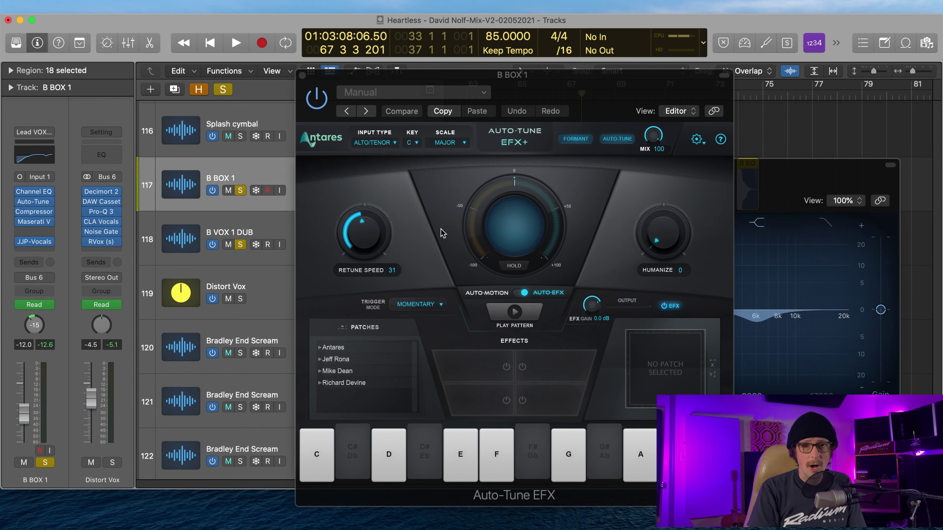
click(35, 212)
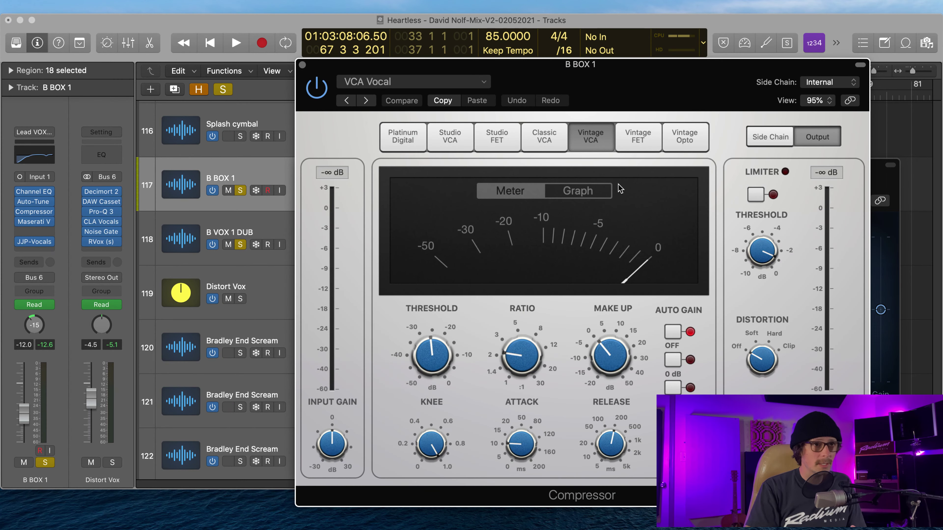
drag(637, 82, 490, 81)
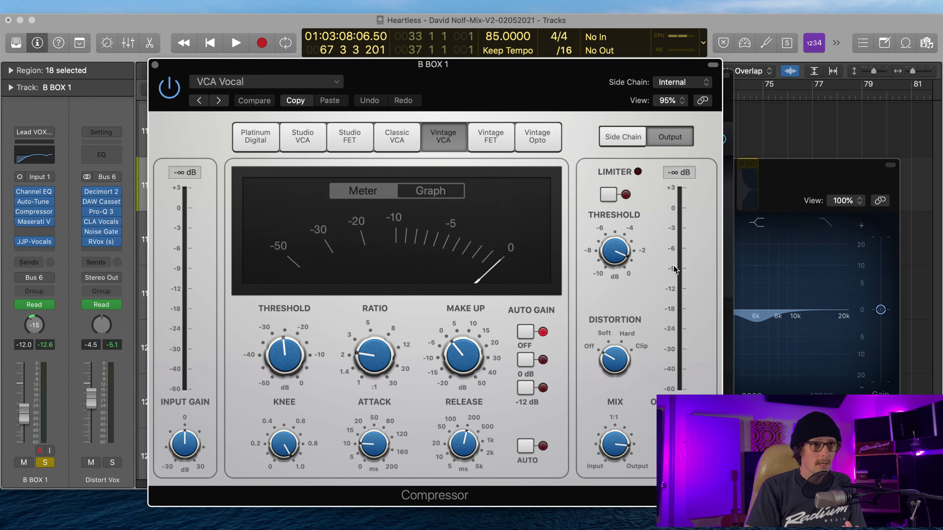
mouse_move(371, 359)
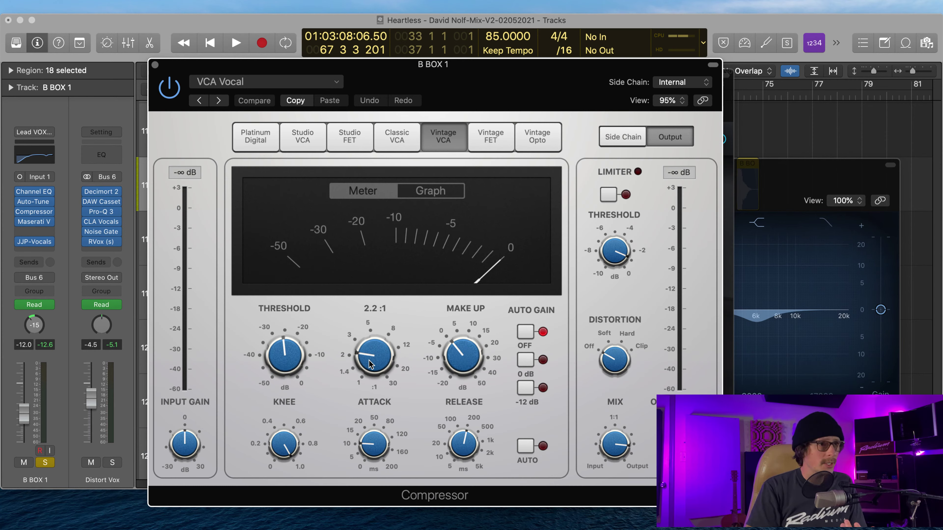
Examine the Maserati VX1 settings on B BOX 1, including the bass amount, and close the Maserati and Compressor windows
click(35, 222)
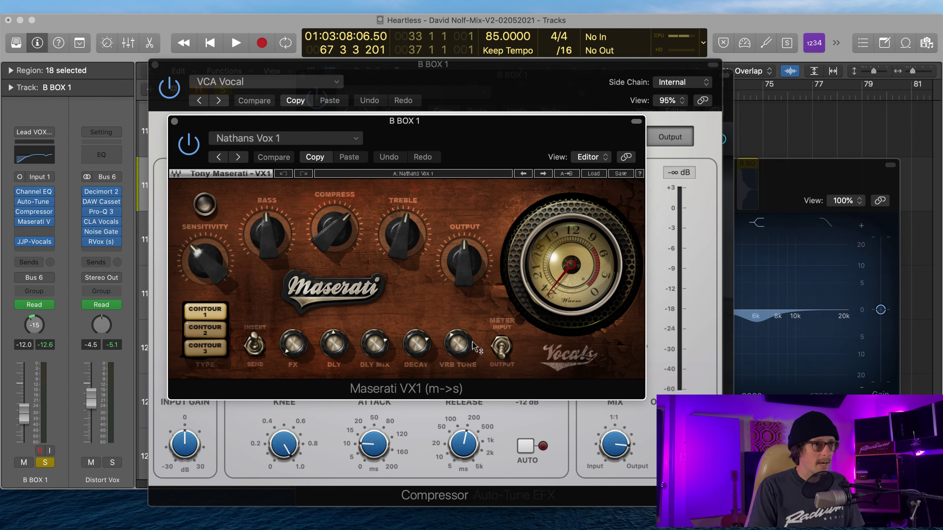
mouse_move(407, 232)
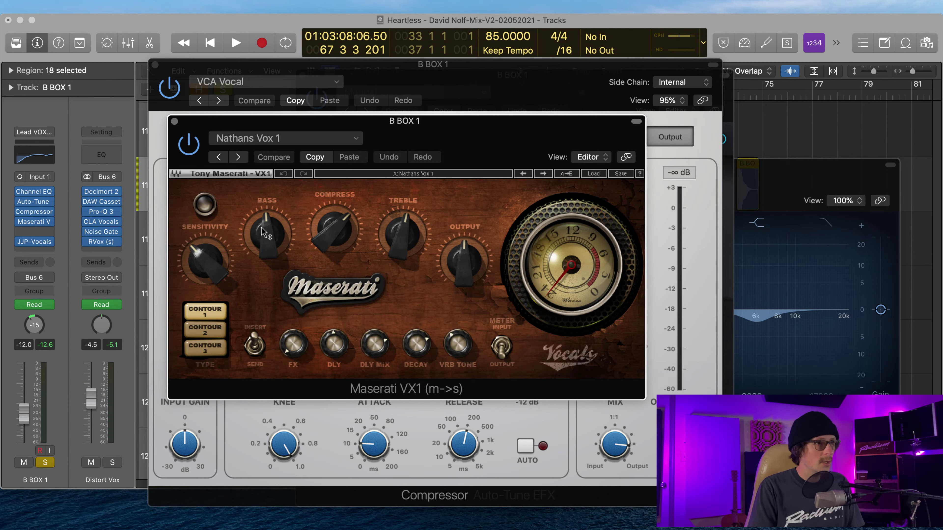
mouse_move(262, 227)
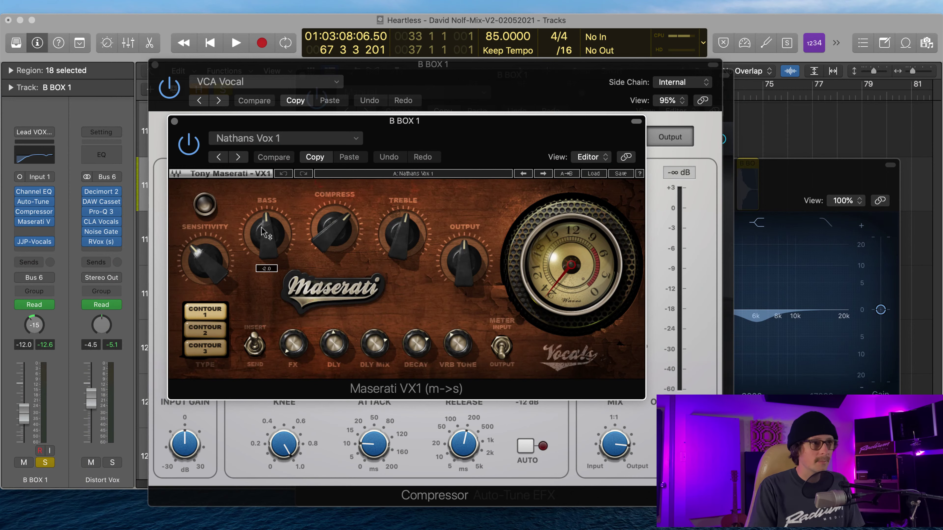
click(174, 122)
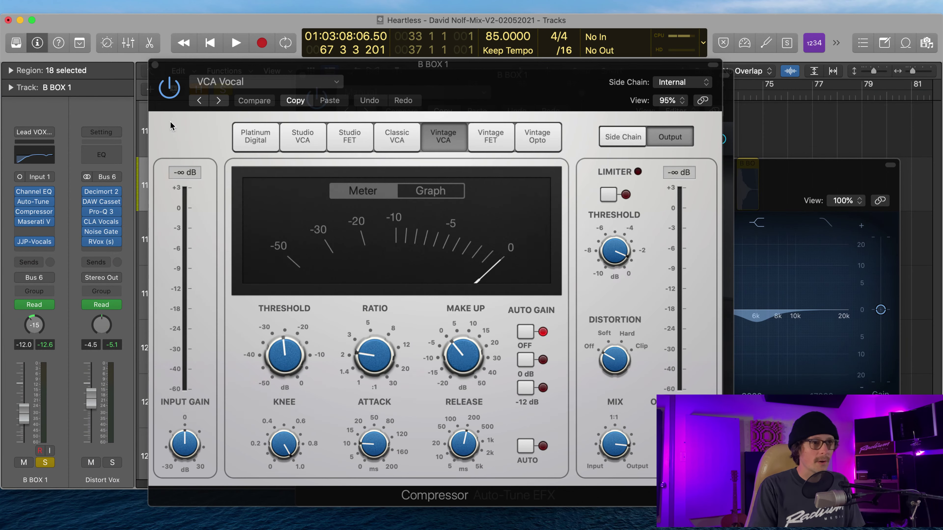
click(155, 65)
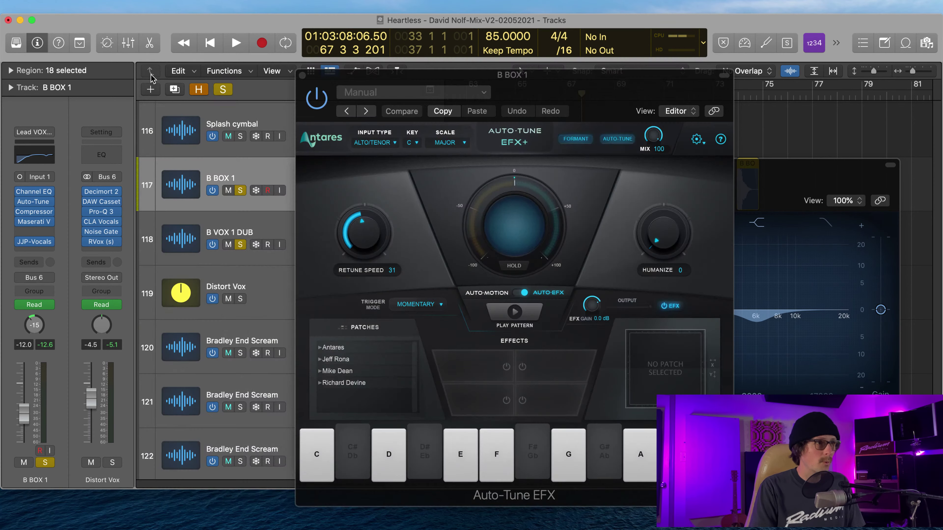
Examine JJP-Vocals and revisit Maserati VX1 on B BOX 1, and close all remaining plug-in windows
click(34, 242)
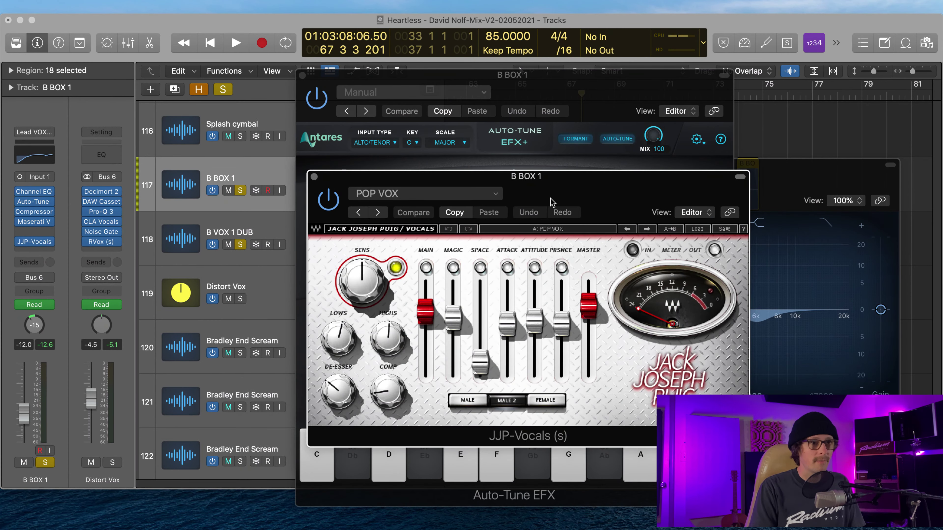
drag(555, 200, 448, 179)
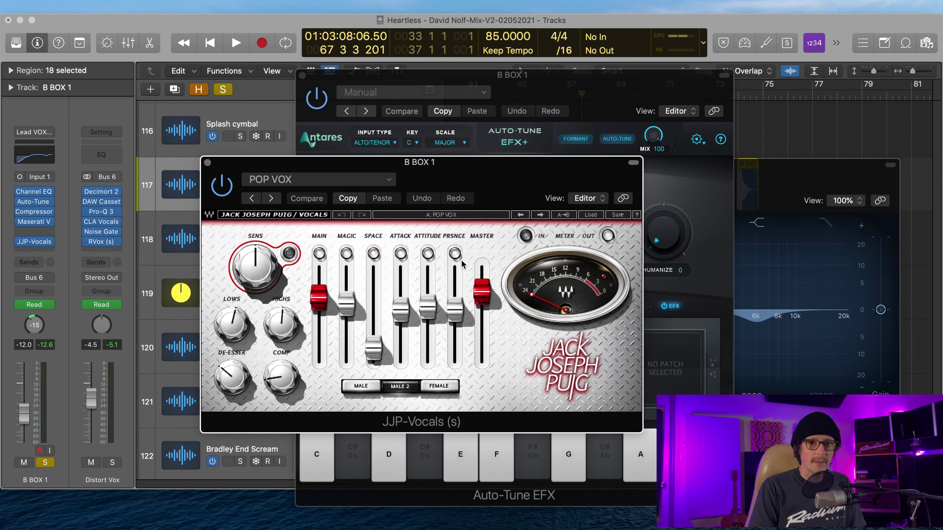
click(36, 225)
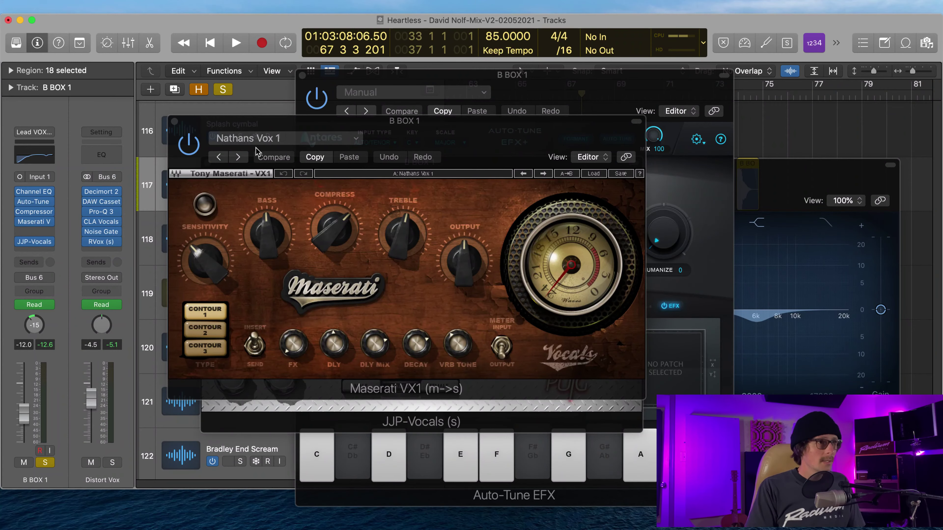
click(175, 122)
click(229, 166)
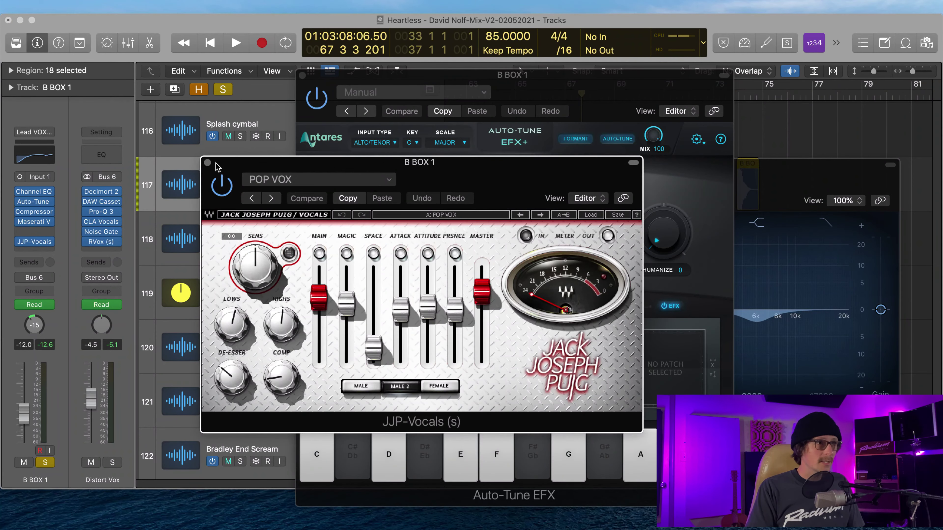
click(208, 163)
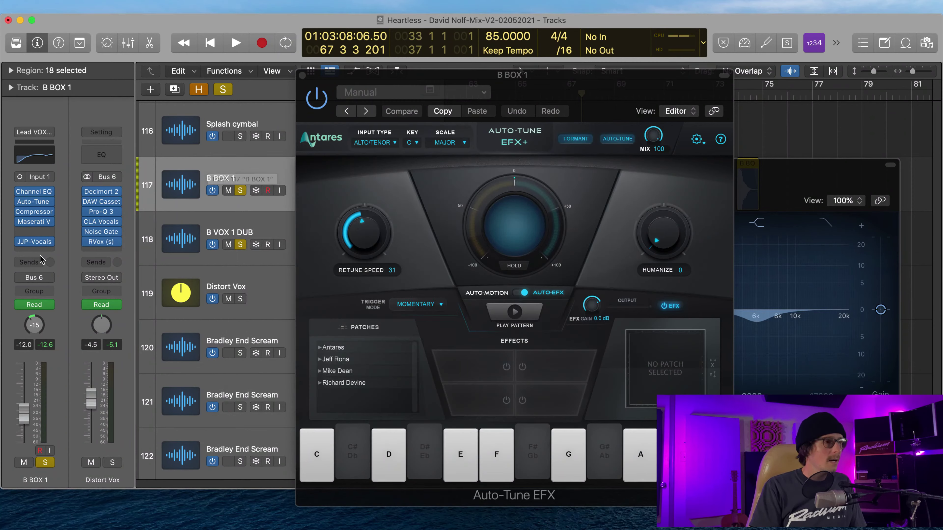
mouse_move(38, 243)
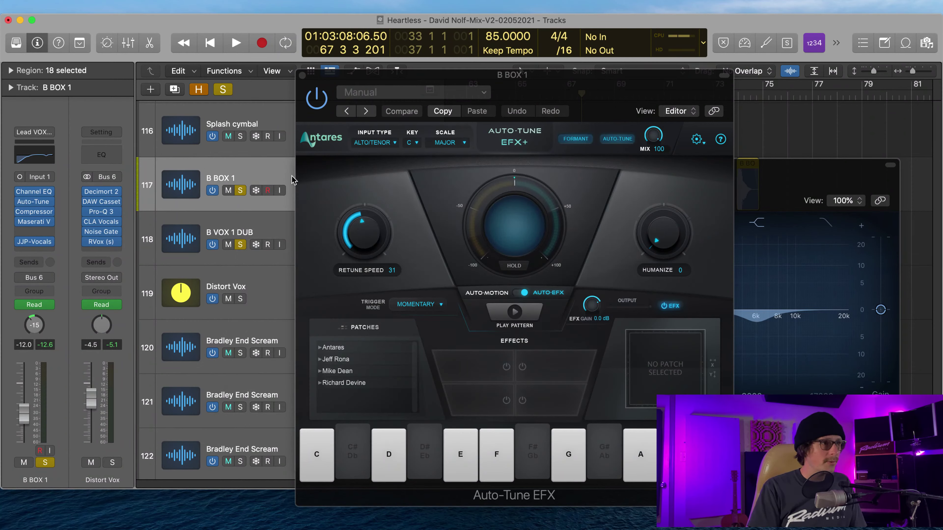
click(302, 75)
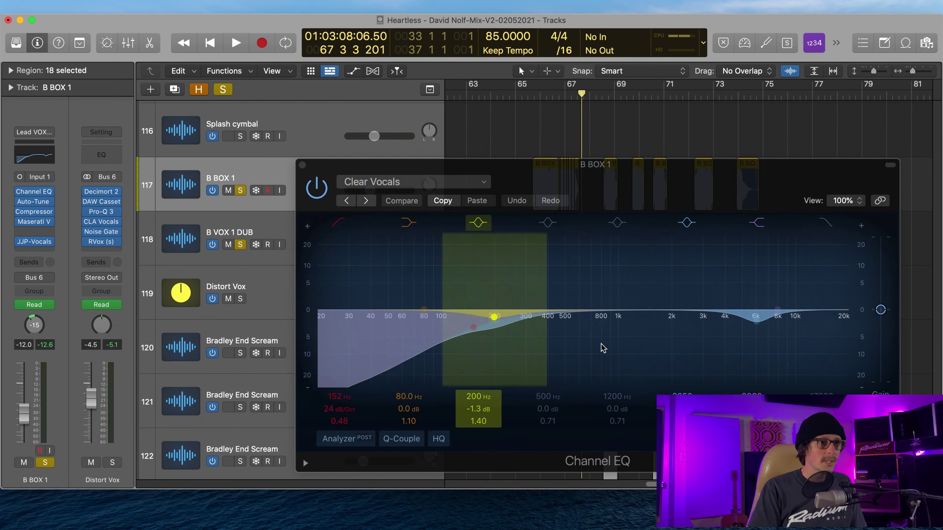
click(302, 165)
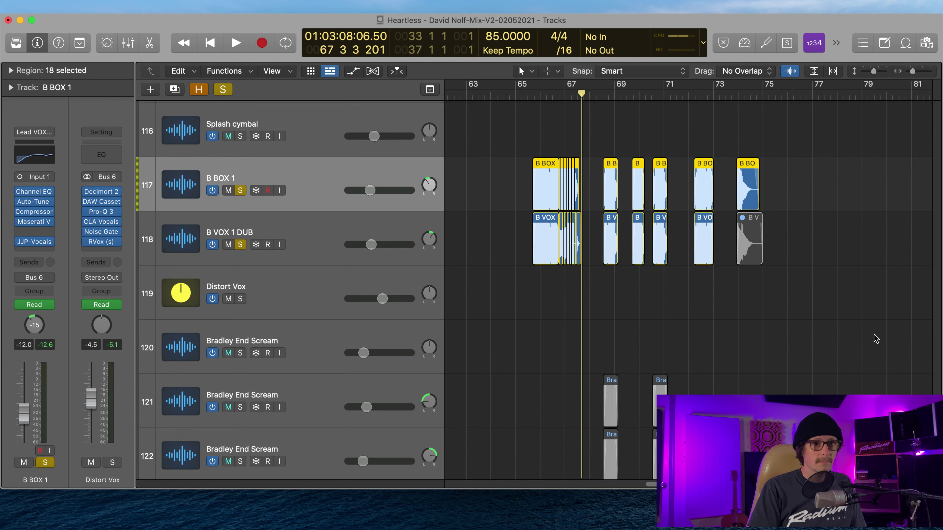
Deselect the regions, play the soloed distorted vocals from bar 65, and return the playhead to beat 3 of bar 65
click(551, 340)
click(517, 96)
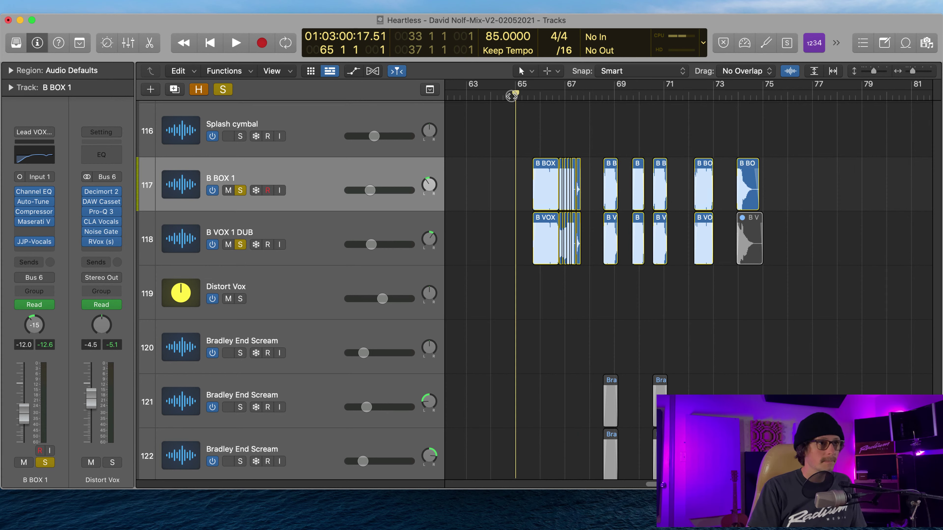
key(space)
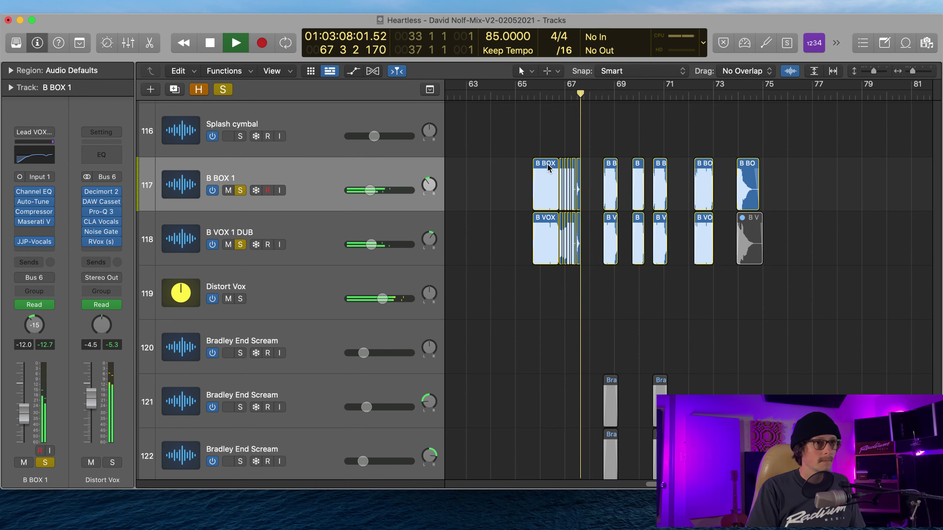
key(space)
click(527, 96)
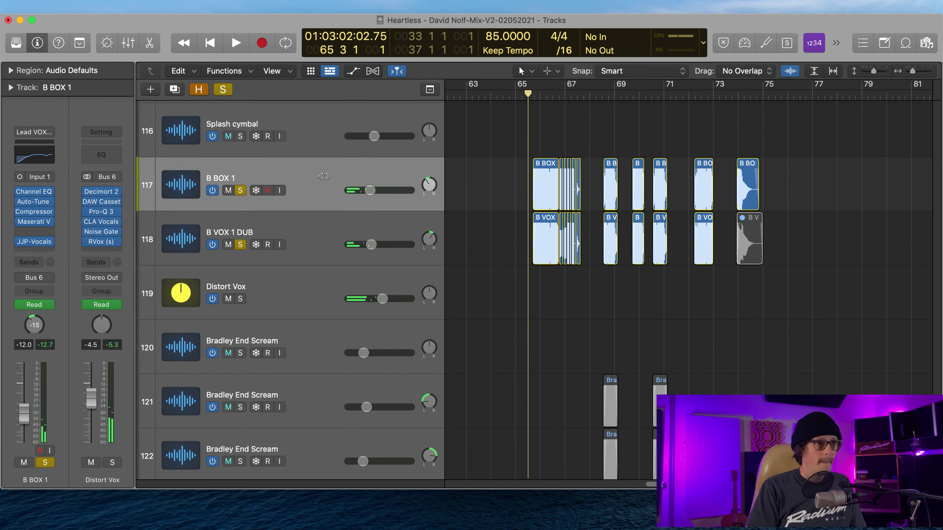
Clear all solos and play the full mix from bar 65 through the distorted vocal section
alt+click(241, 191)
key(space)
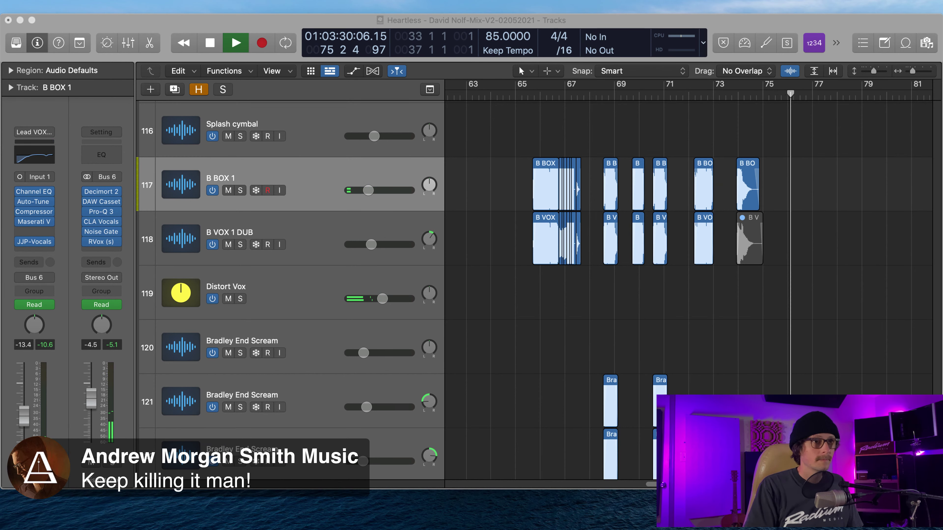
click(830, 328)
key(space)
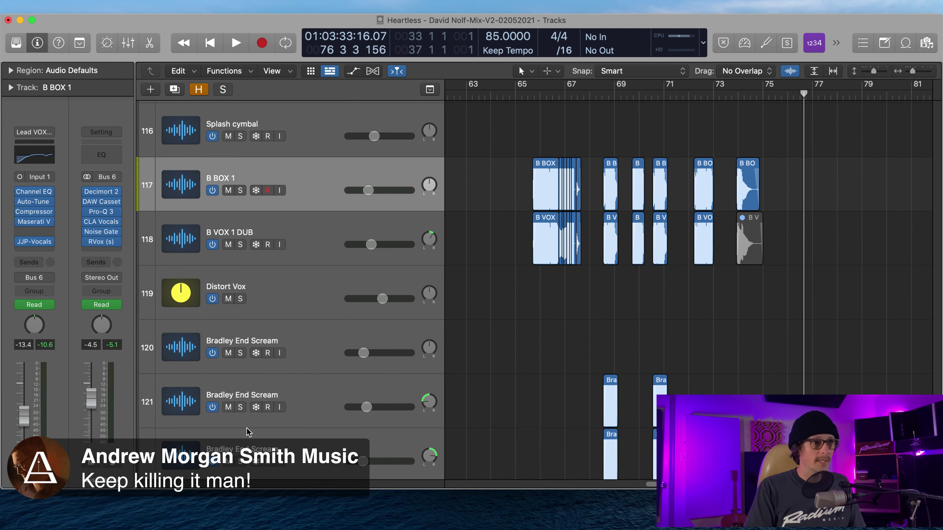
Check the channel strips and panning of the two End Scream tracks, 121 and 122, and select both together
click(315, 392)
scroll(542, 412, down, 4)
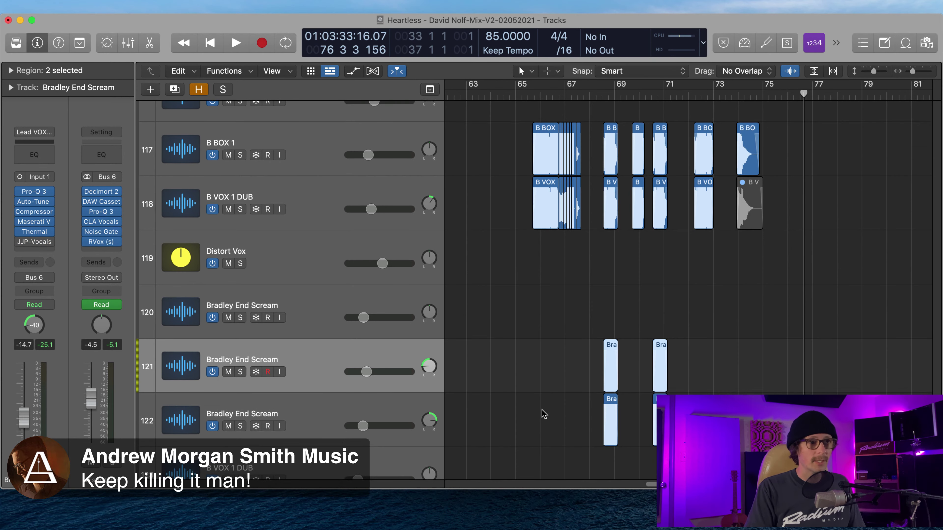
click(332, 382)
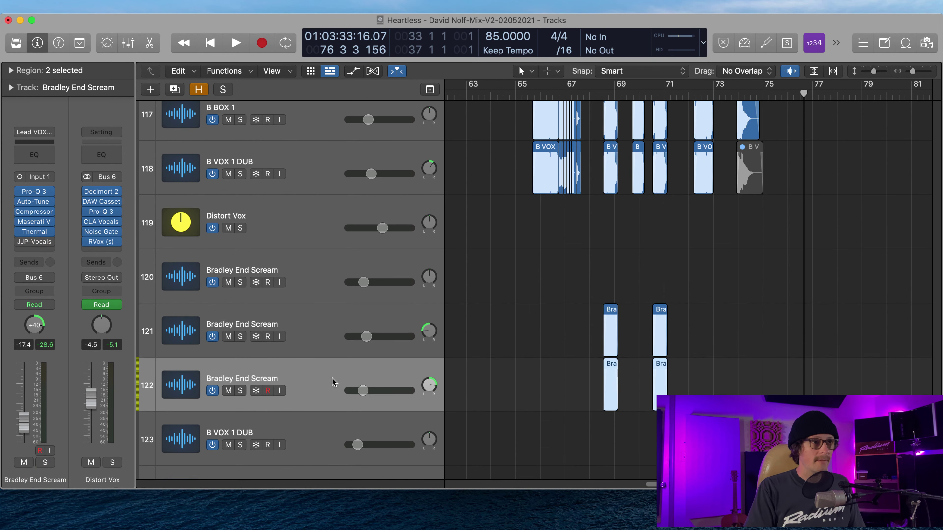
shift+click(314, 334)
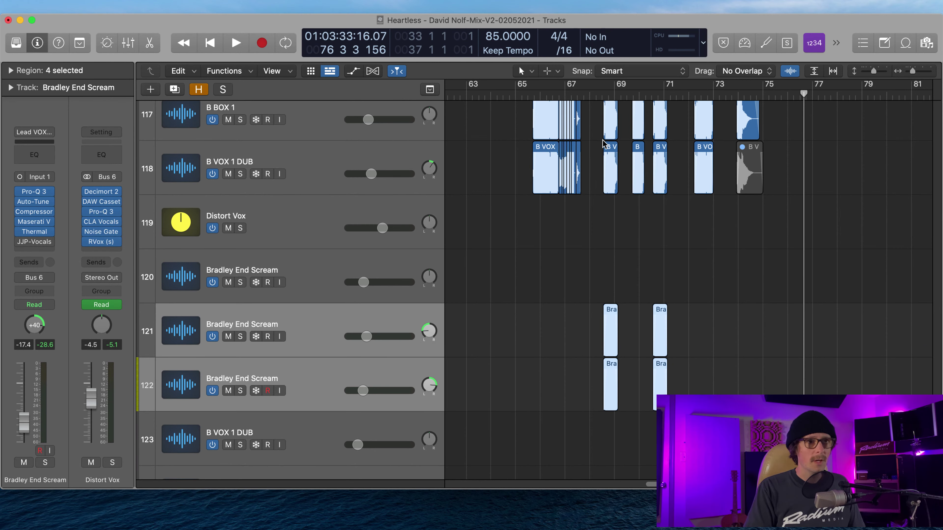
Solo both End Scream tracks with B VOX 1 DUB and B BOX 1, and play them from bar 68
click(592, 93)
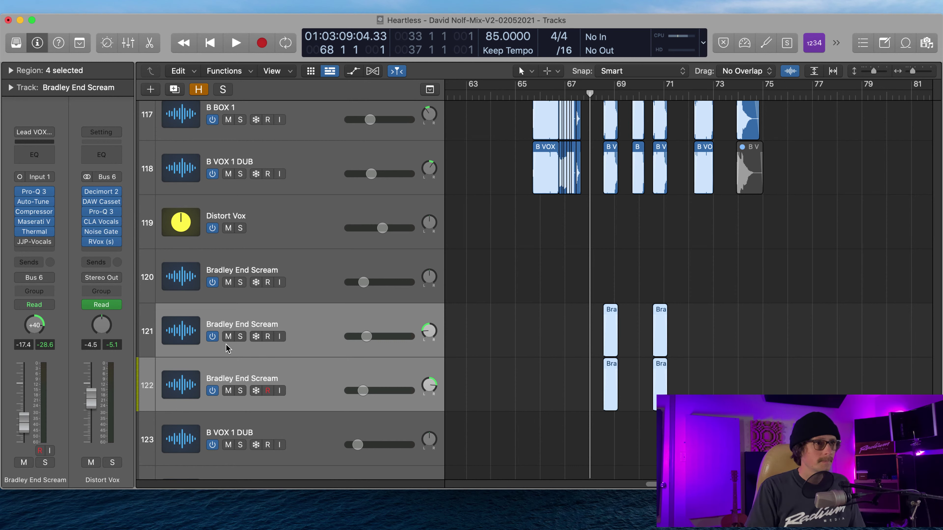
click(239, 336)
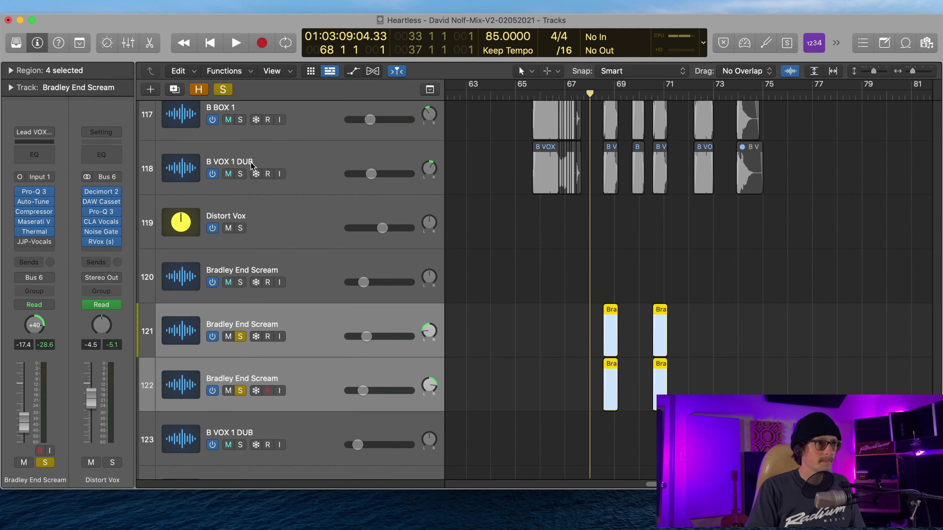
click(240, 174)
click(240, 120)
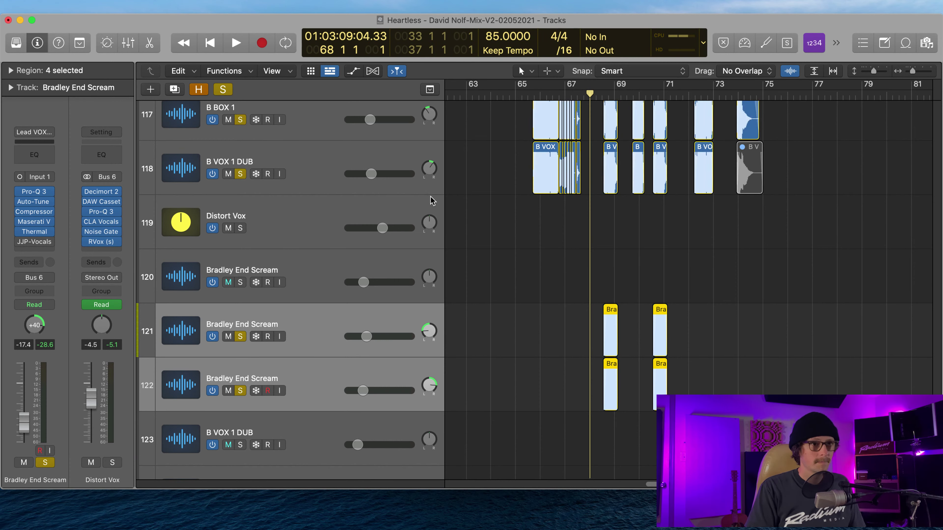
key(space)
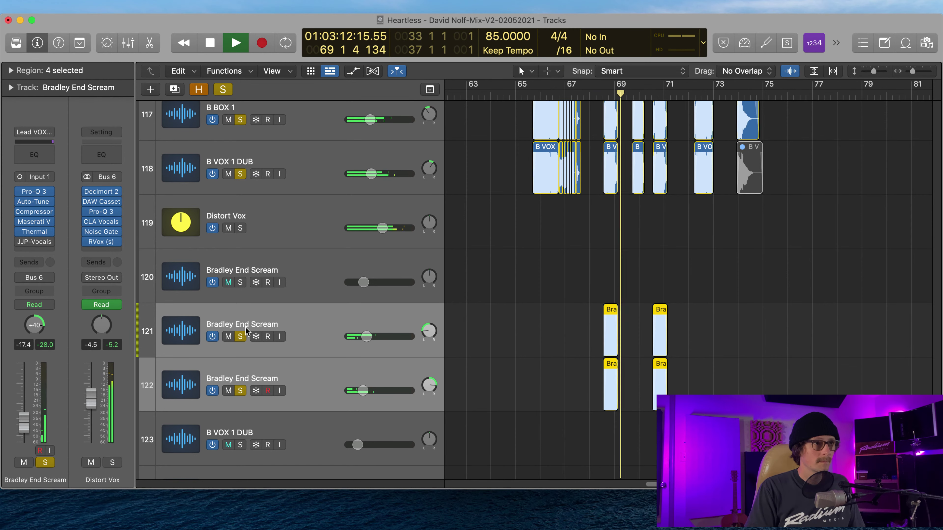
Audition the full mix against the two End Scream tracks soloed alone, replay them from bar 68, and release the solo
alt+click(241, 336)
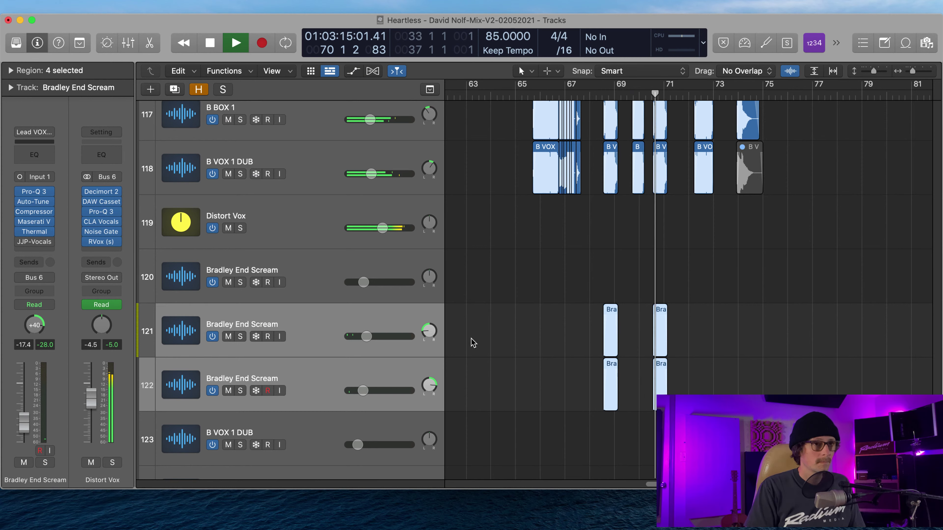
click(240, 336)
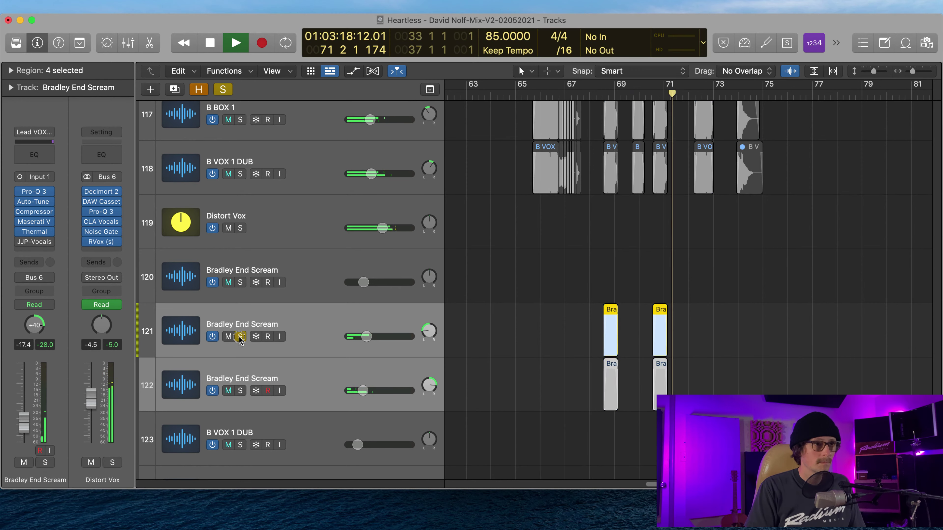
click(594, 97)
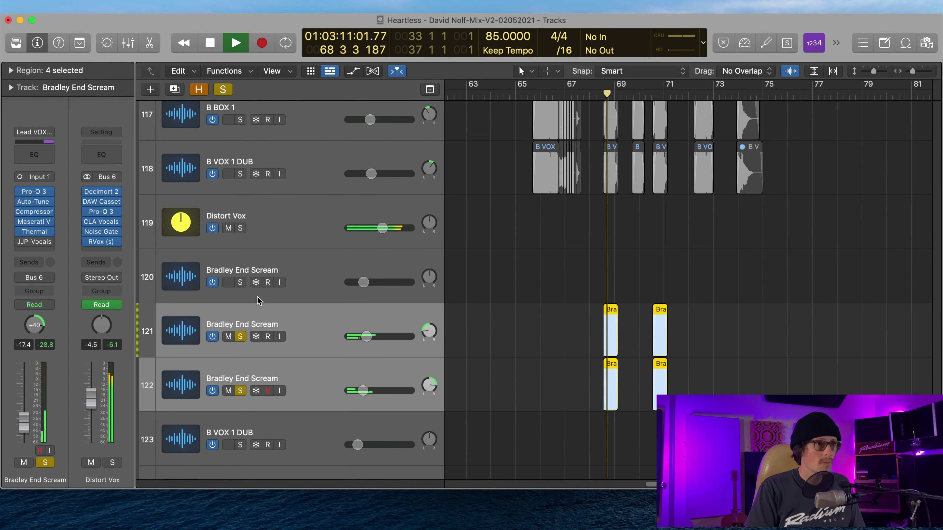
click(240, 336)
Stop playback, examine the Thermal plug-in settings on End Scream track 122, and close the plug-in window
key(space)
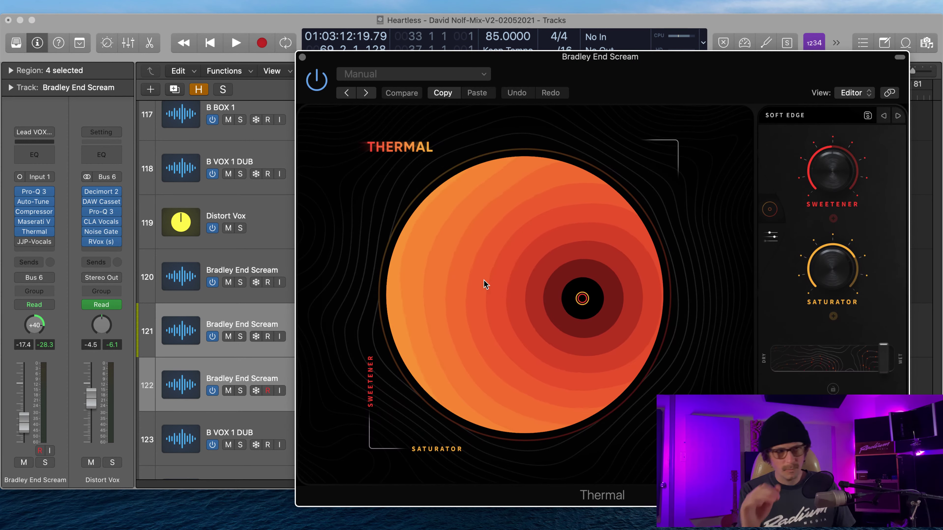
drag(623, 59, 410, 65)
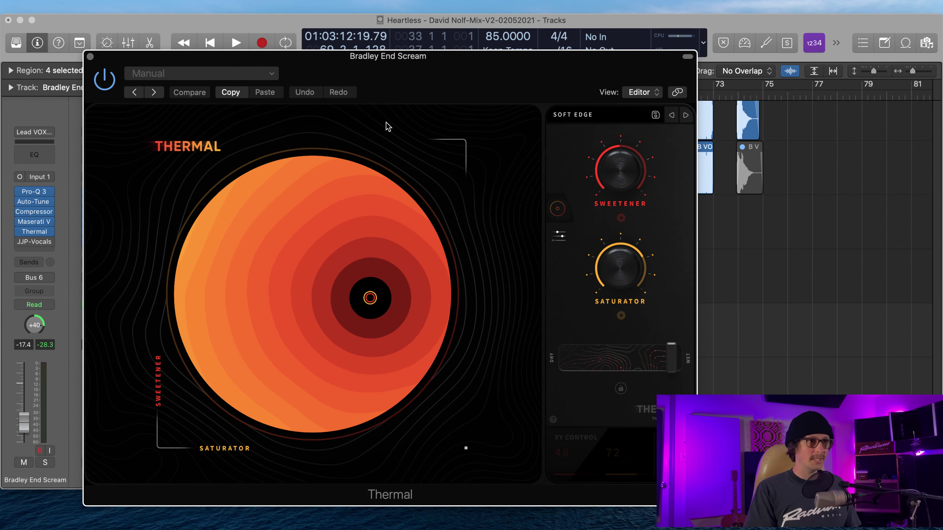
click(90, 56)
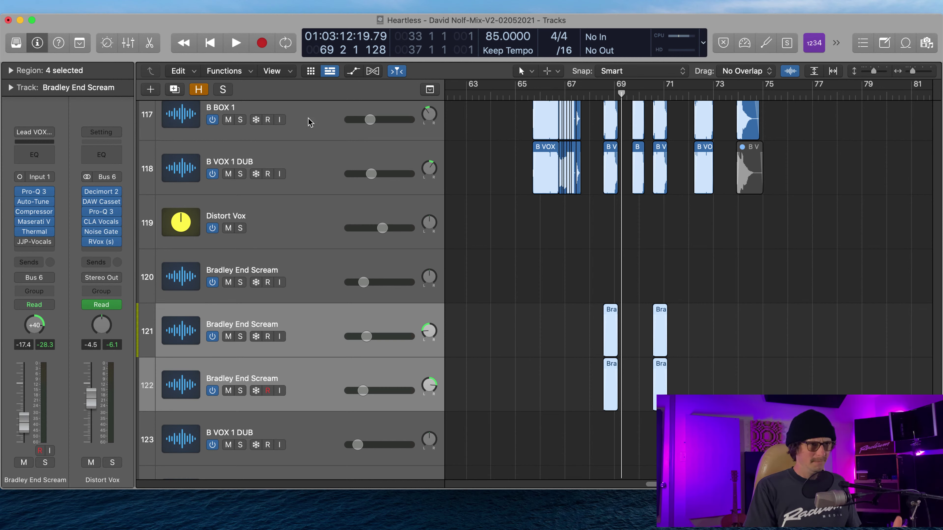
Deselect the regions and play the full mix from bar 68 to the end of bar 71
click(587, 94)
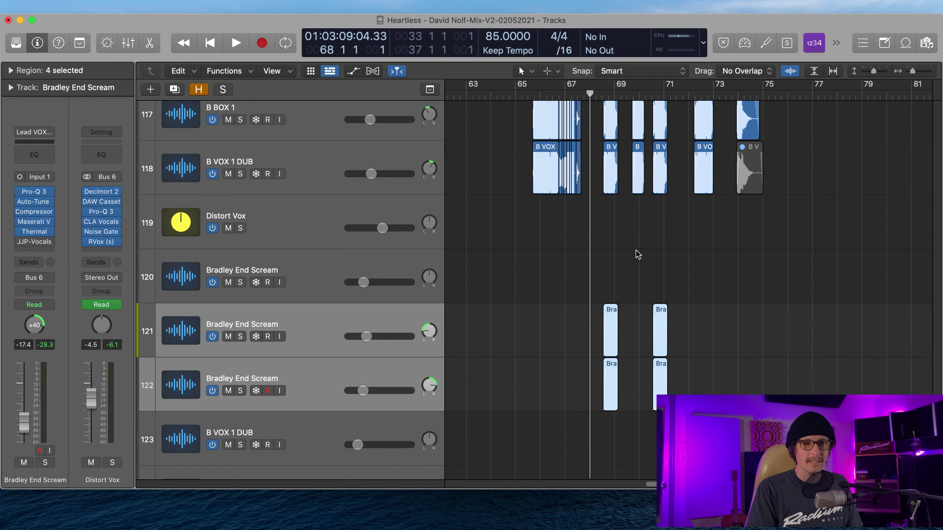
click(500, 307)
key(space)
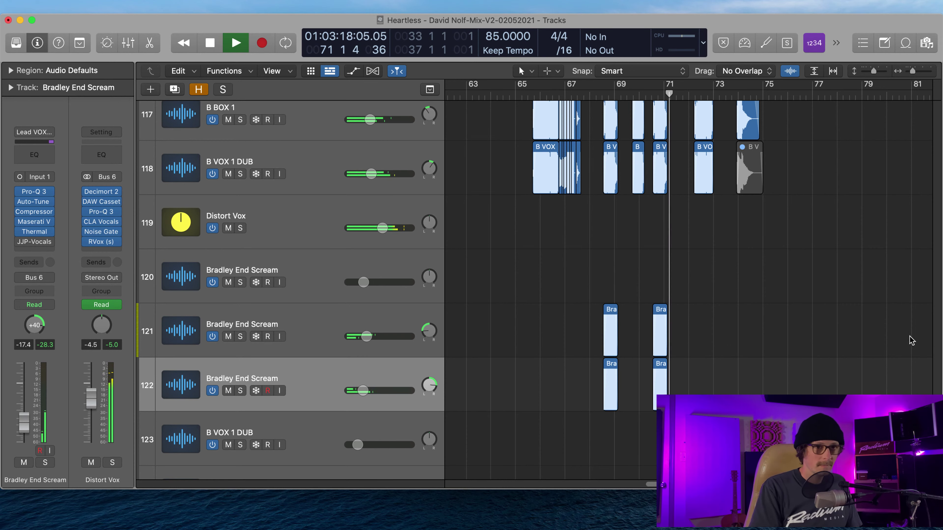
key(space)
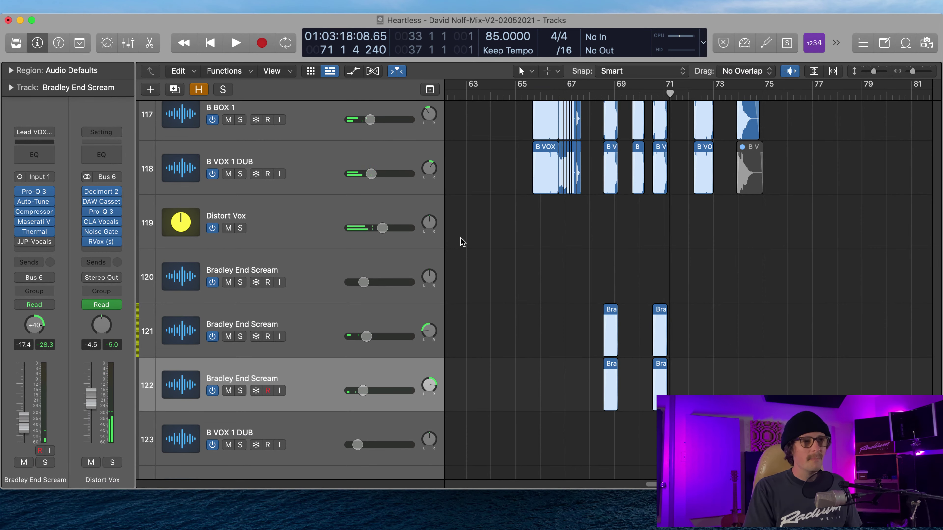
Compare the channel strips and insert chains of the B BOX 1 and B VOX 1 DUB tracks
scroll(532, 305, up, 3)
click(316, 199)
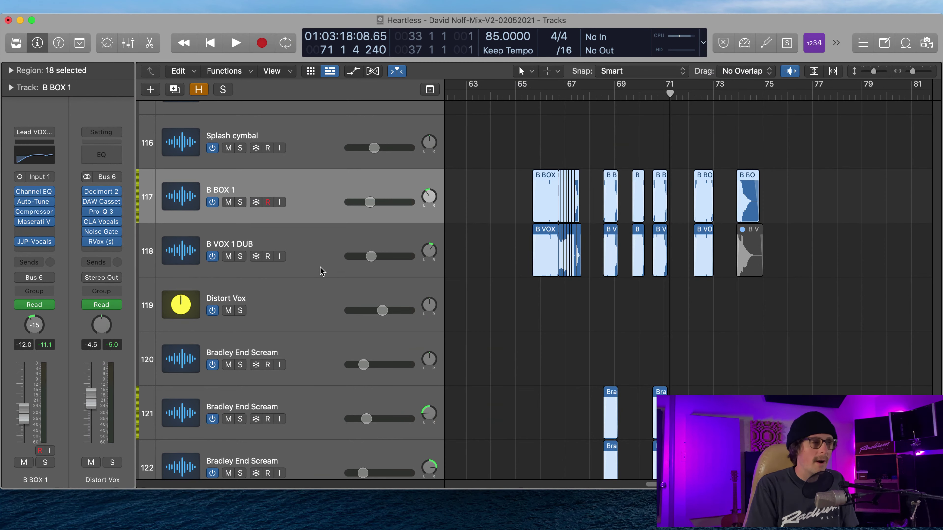
click(290, 250)
scroll(369, 293, down, 2)
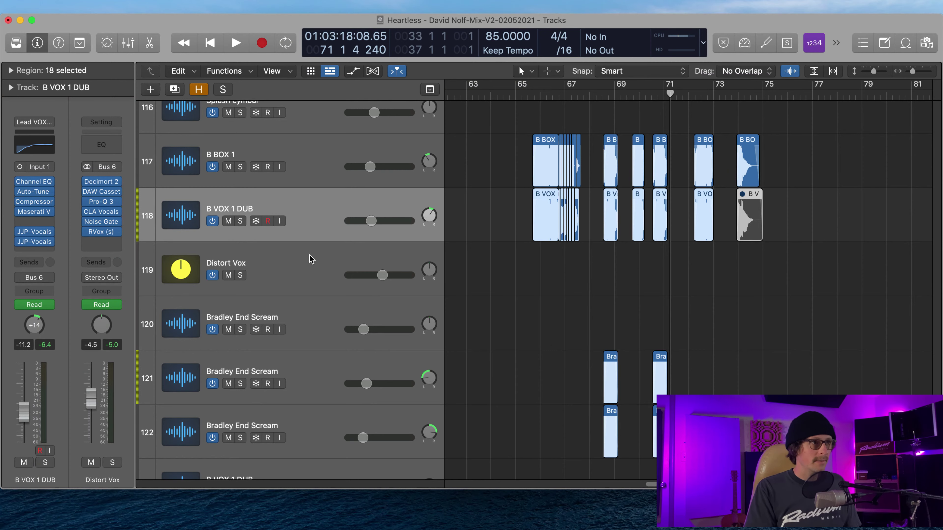
Inspect the Decimort 2 plug-in on the Distort Vox bus and close its window
click(102, 182)
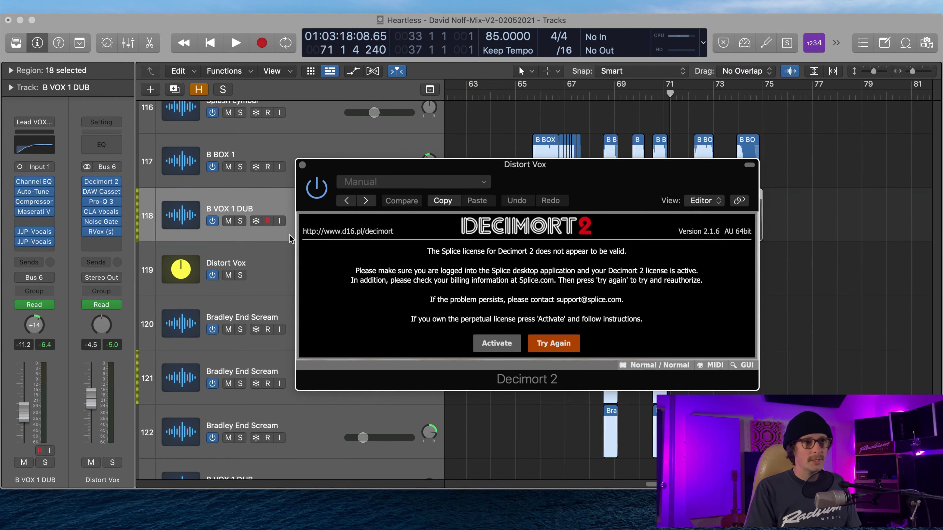
drag(633, 178, 565, 157)
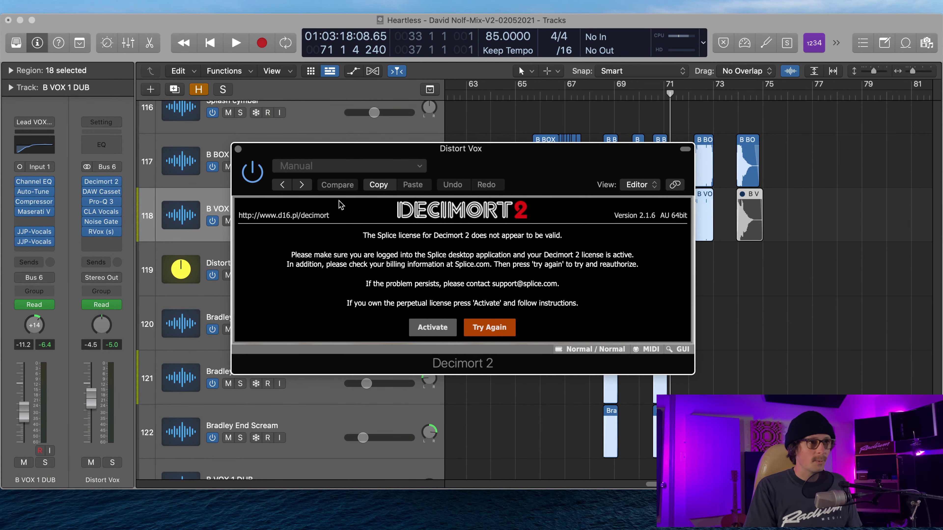
click(238, 149)
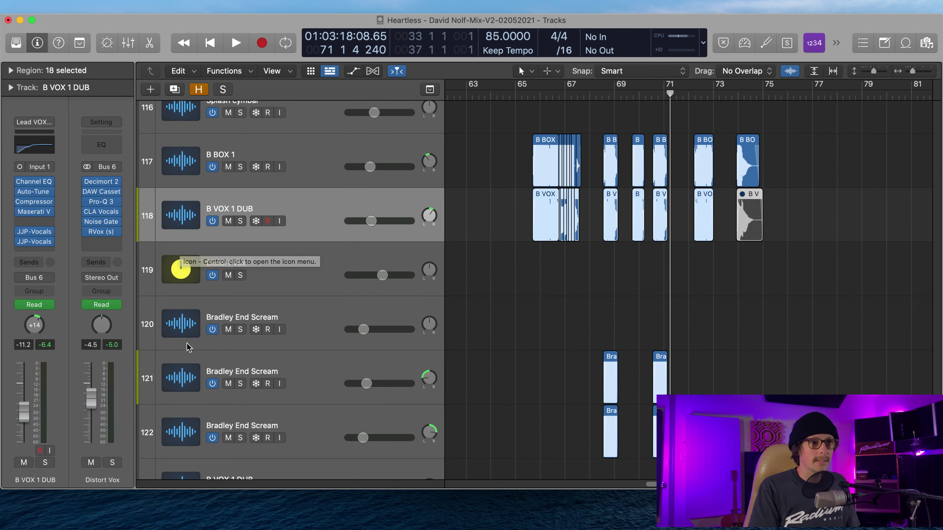
Select the four drum tracks from SCVNGR_snare_80s_01 to 006_Kick_-_NEON80S_Zenhiser and solo their regions
ctrl+alt+click(610, 357)
scroll(611, 356, up, 10)
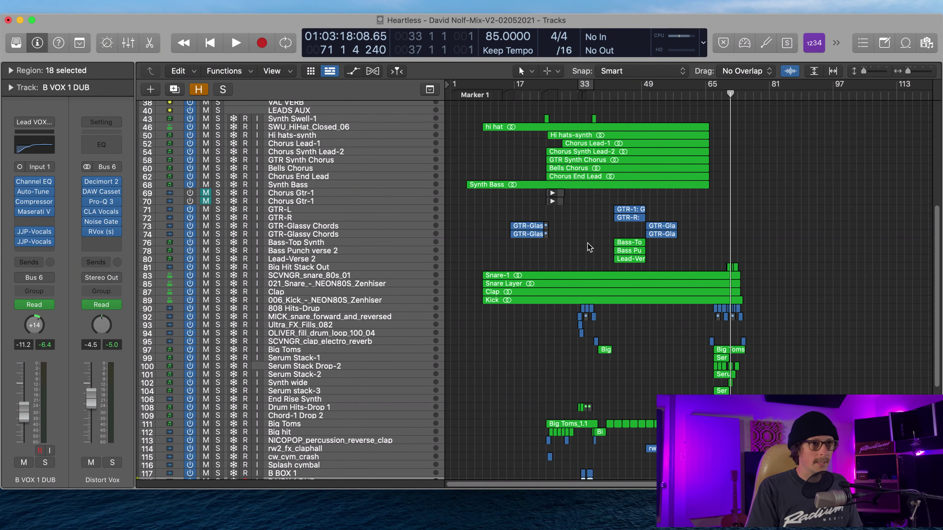
scroll(608, 269, up, 5)
scroll(608, 274, down, 3)
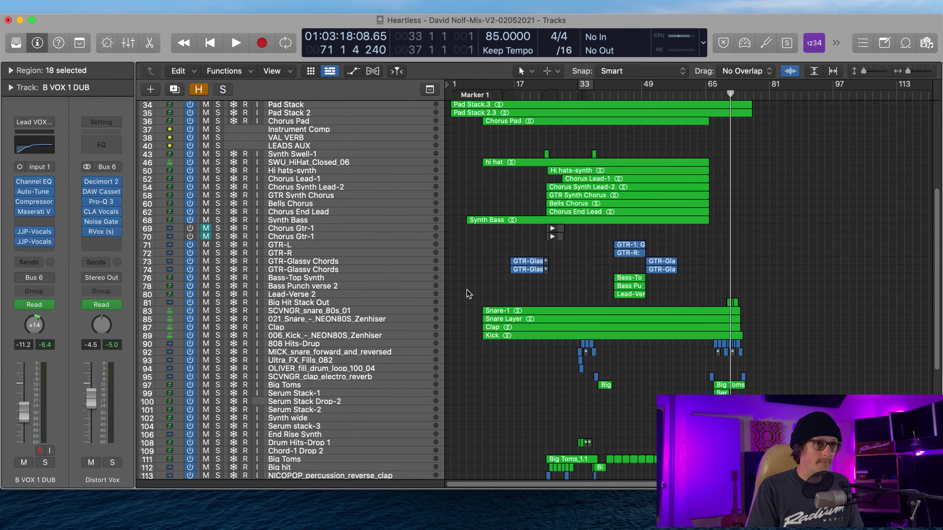
click(348, 328)
click(348, 336)
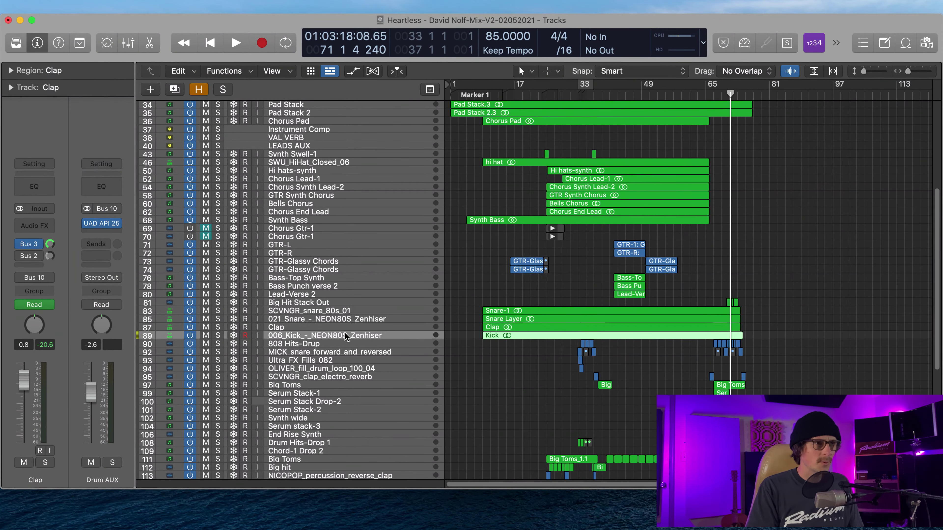
shift+click(377, 312)
key(ctrl+s)
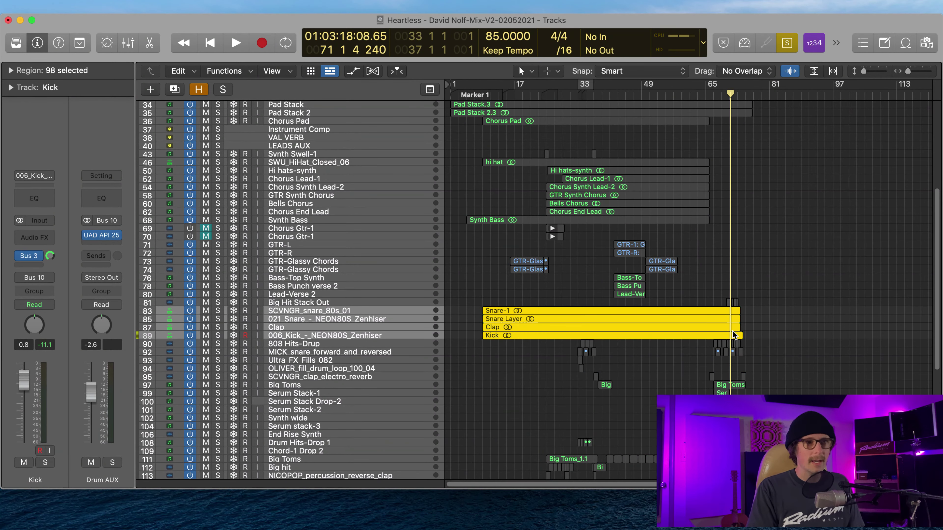
scroll(672, 314, down, 5)
scroll(673, 314, up, 5)
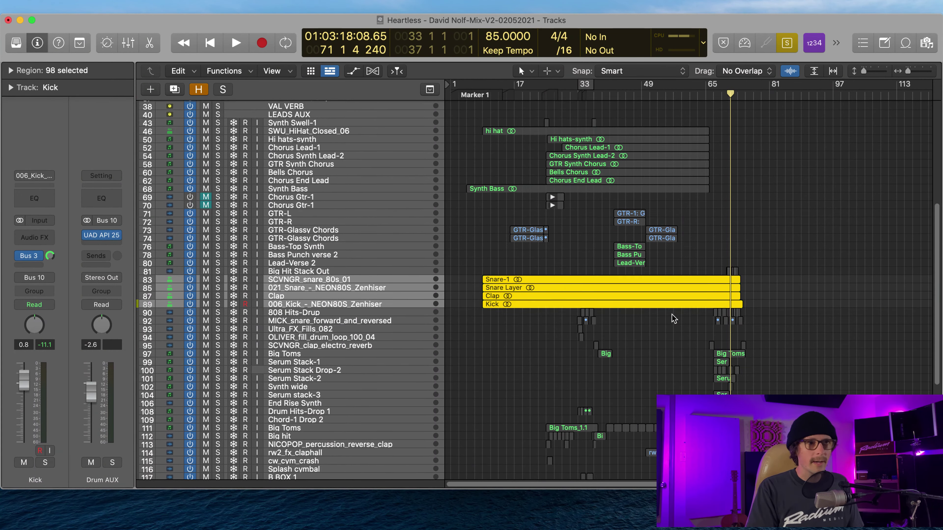
scroll(657, 182, up, 5)
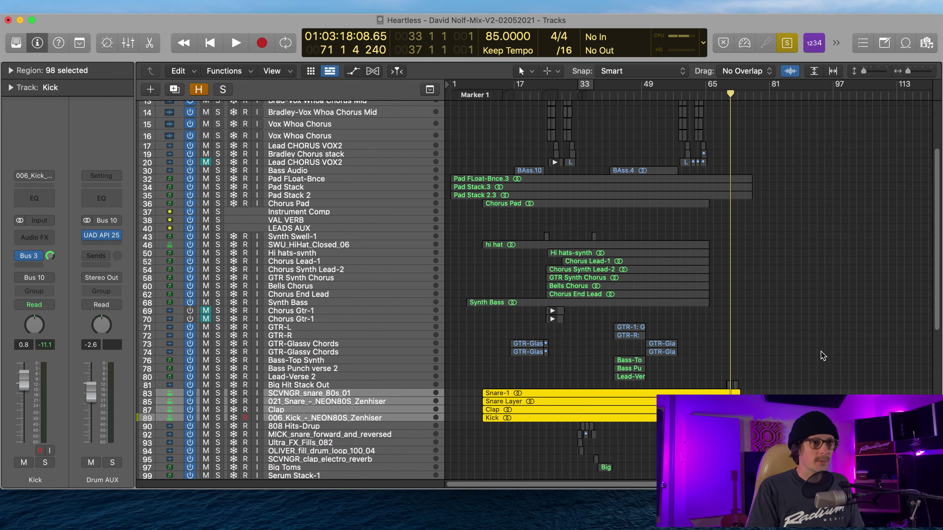
key(super+Tab)
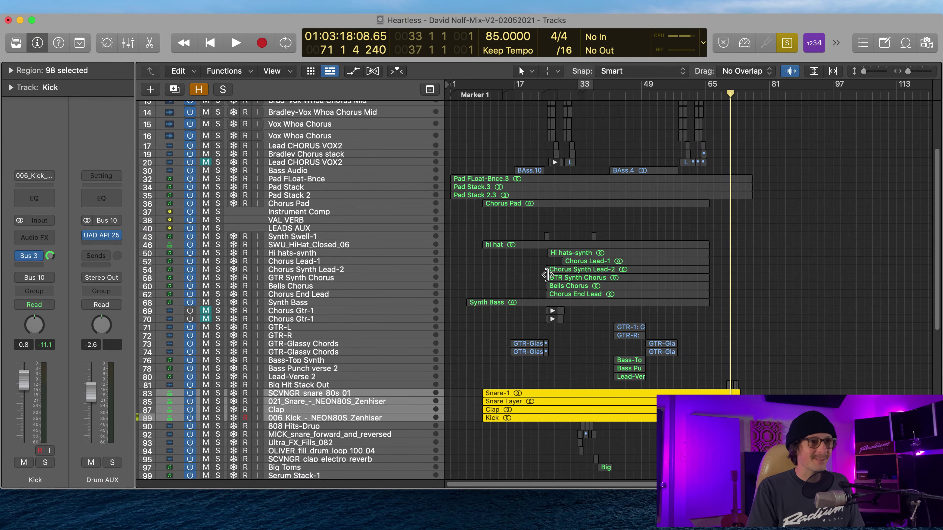
scroll(658, 317, down, 3)
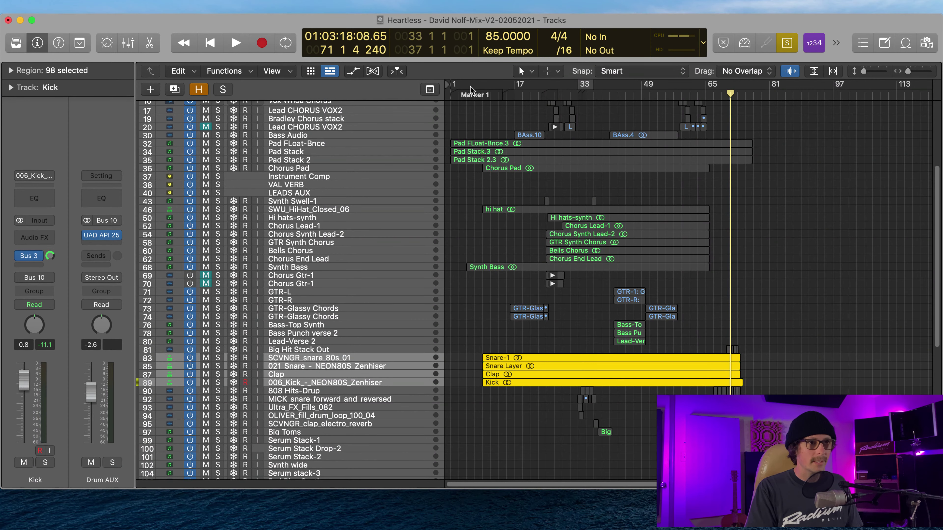
Select only the long Snare-1, Snare Layer, Clap and Kick regions and place the playhead at bar 9
click(486, 96)
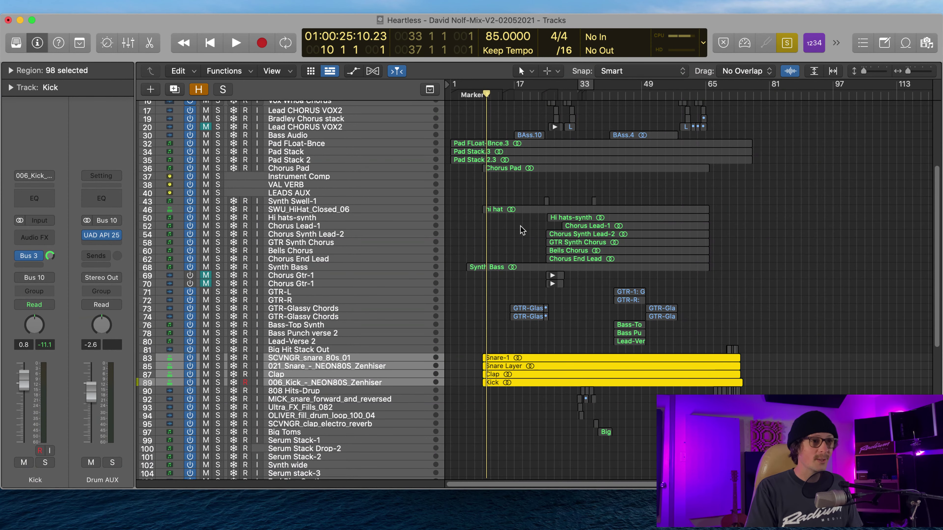
scroll(517, 305, up, 1)
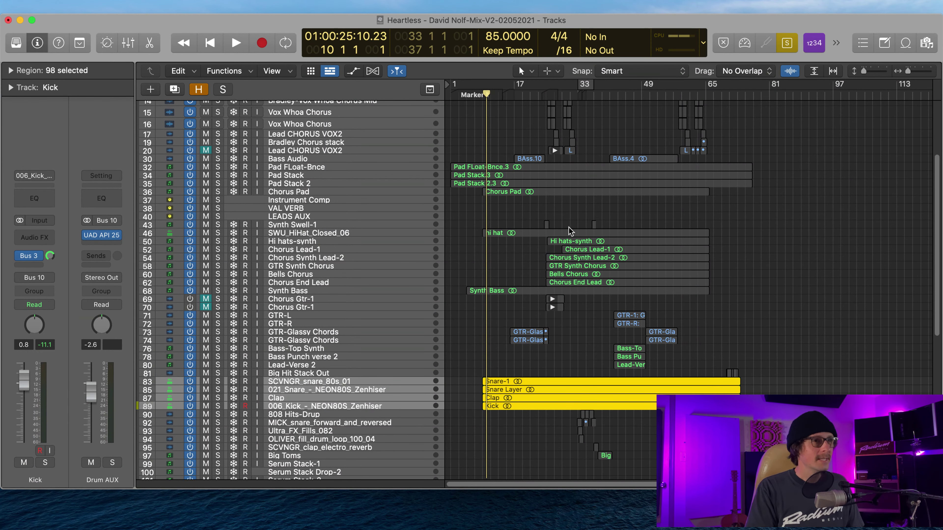
scroll(552, 342, down, 1)
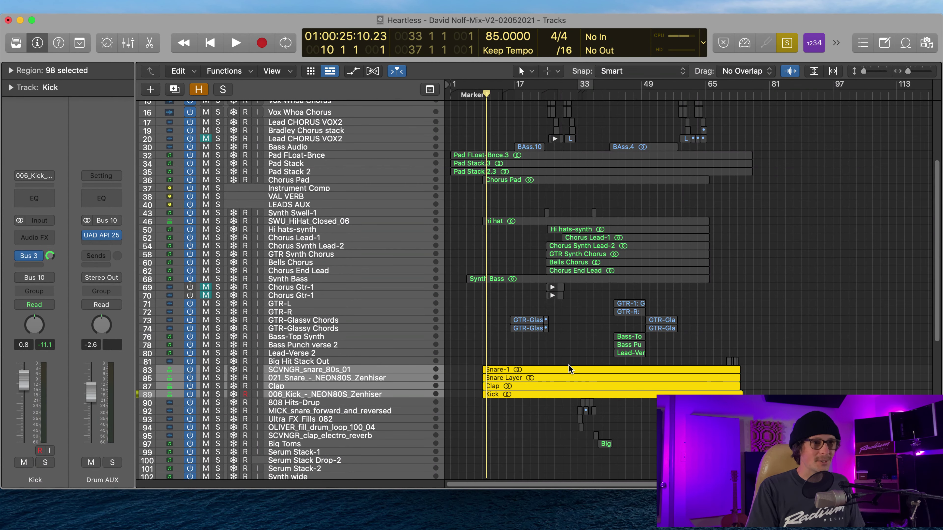
drag(572, 361, 580, 400)
key(comma)
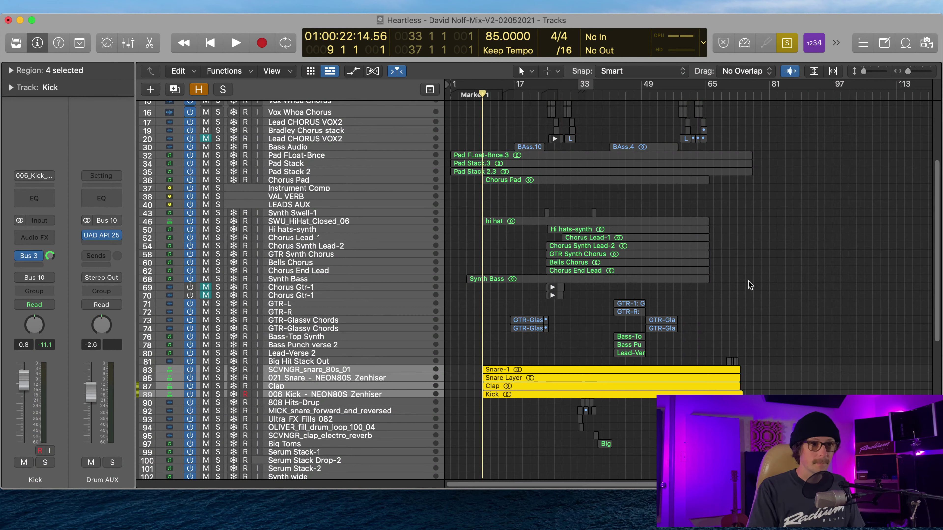
Turn off solo, play the full mix from bar 9 until bar 14, and solo the four snare, clap and kick tracks again
key(ctrl+s)
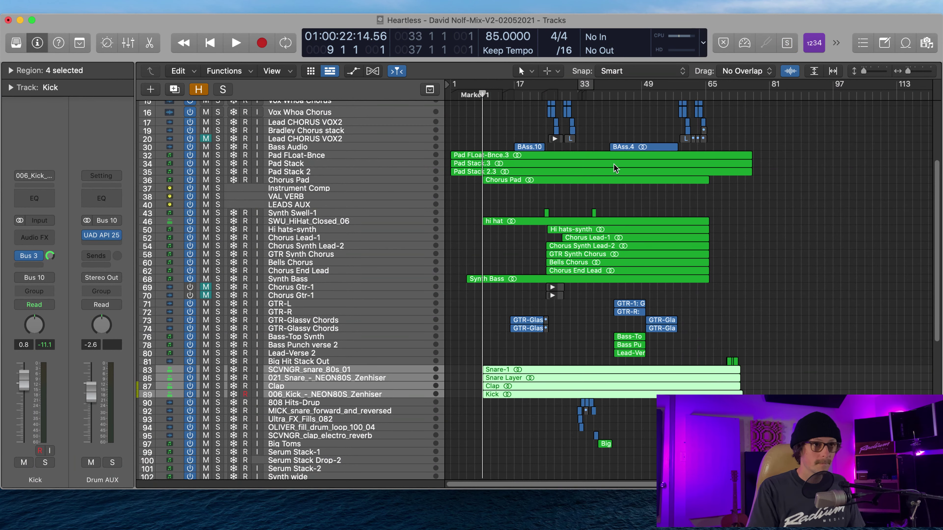
click(489, 337)
key(space)
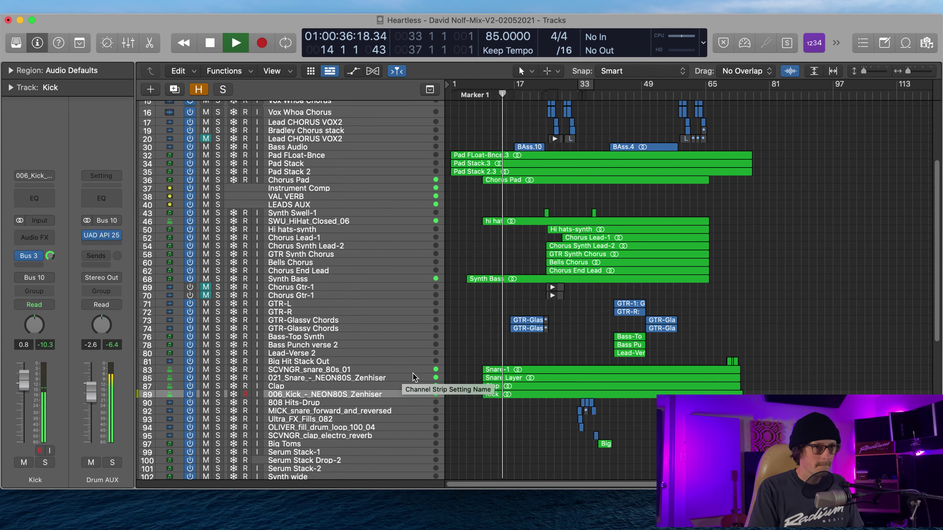
key(space)
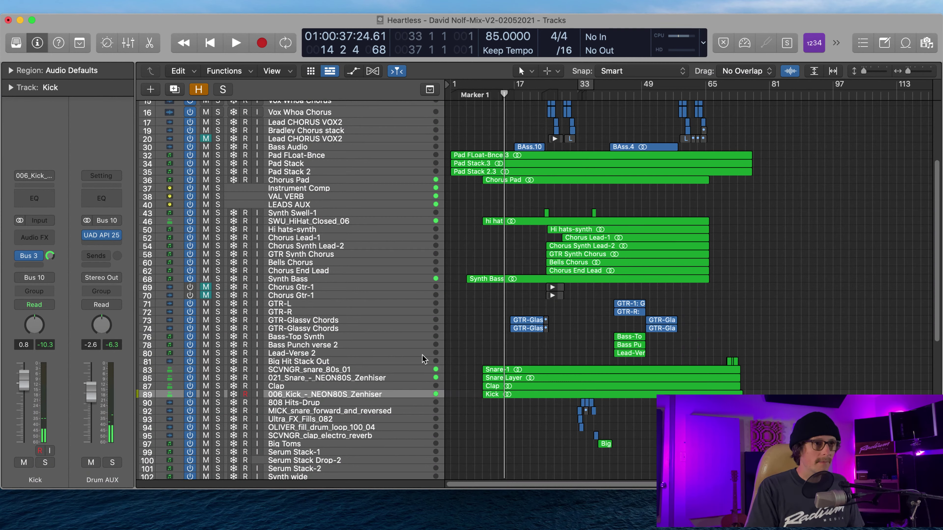
shift+click(418, 369)
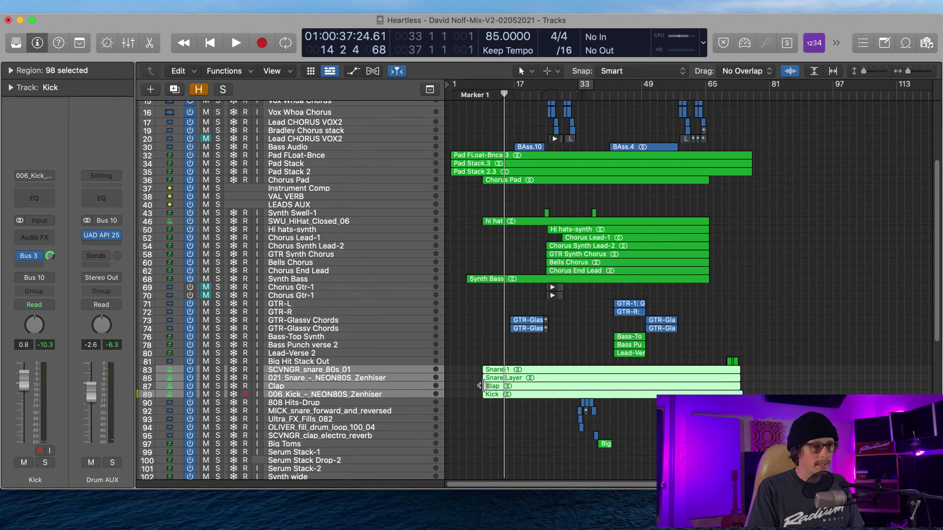
key(ctrl+s)
Move the SWU_HiHat_Closed_06 track directly above the SCVNGR_snare_80s_01 track
scroll(574, 381, up, 1)
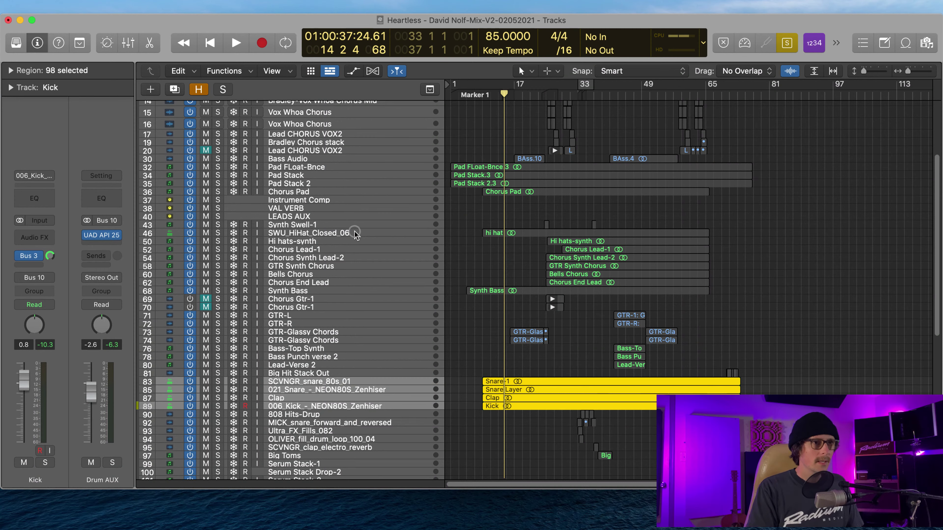
drag(355, 233, 377, 366)
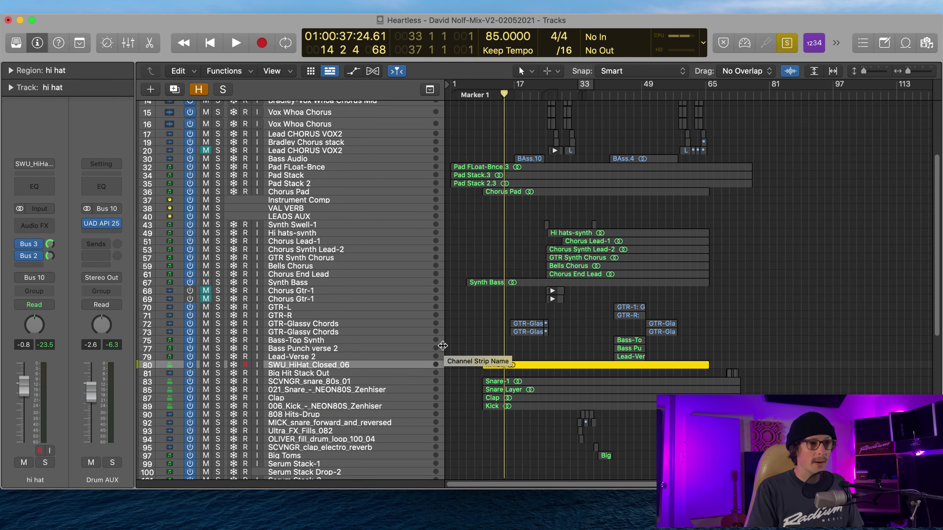
drag(406, 365, 409, 378)
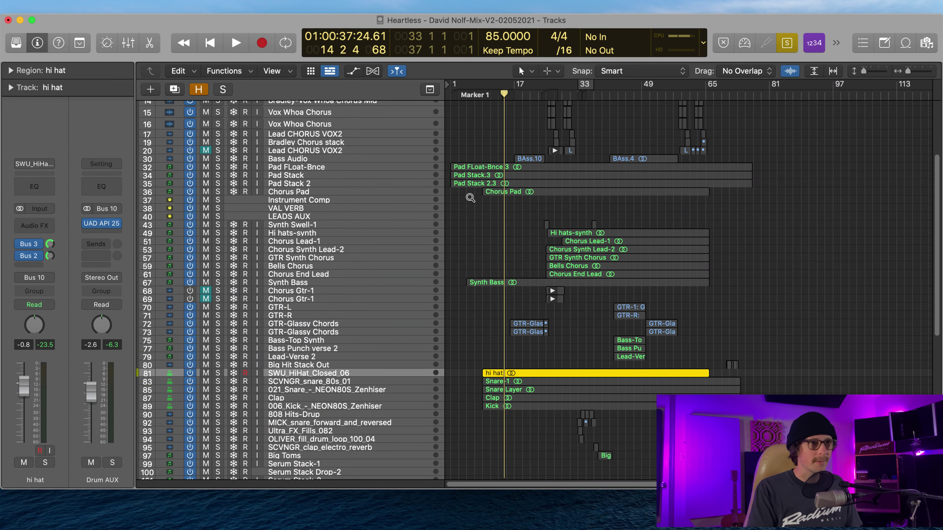
Select the hi hat region on the SWU_HiHat_Closed_06 track and play it in solo from bar 9
drag(470, 197, 690, 301)
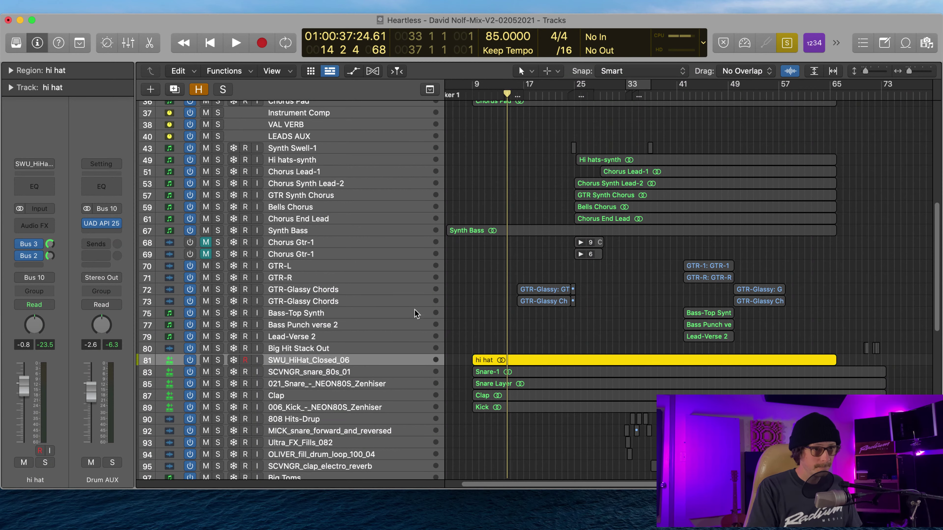
click(487, 337)
click(497, 359)
key(shift+Return)
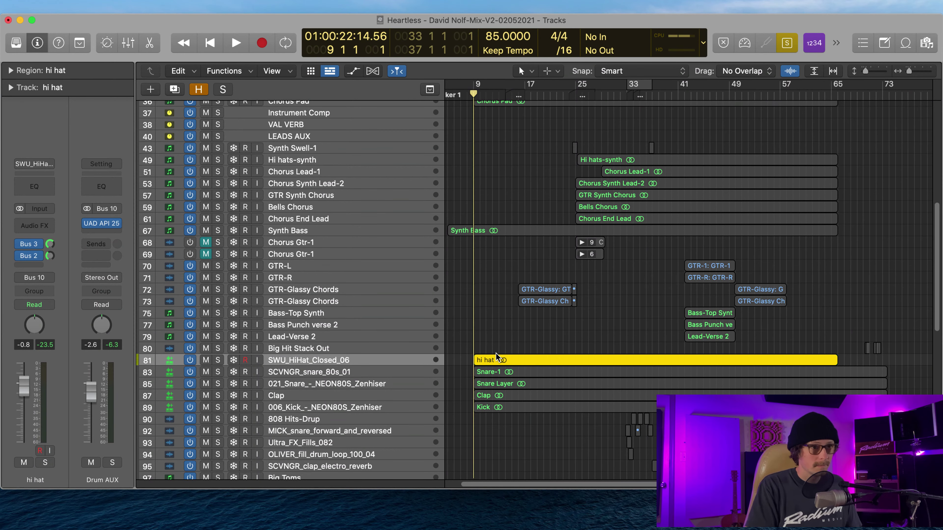
key(space)
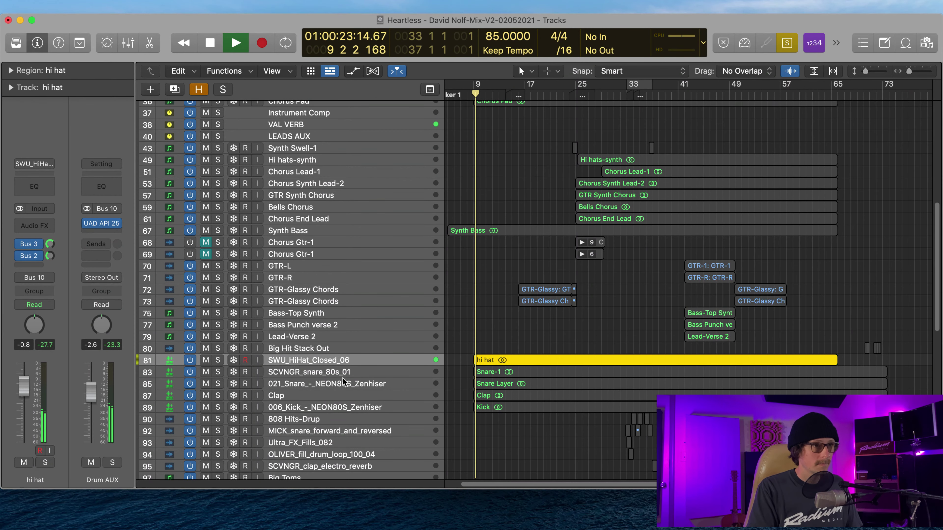
Add the Snare-1, Snare Layer, Clap and Kick tracks, plus all tracks up to Synth Bass, to the soloed selection and restart playback near bar 9
shift+click(352, 372)
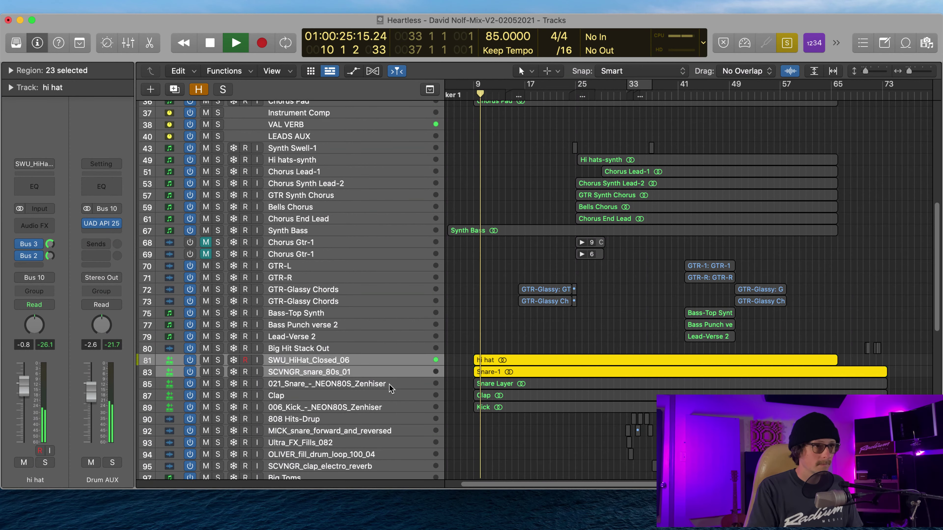
shift+click(405, 385)
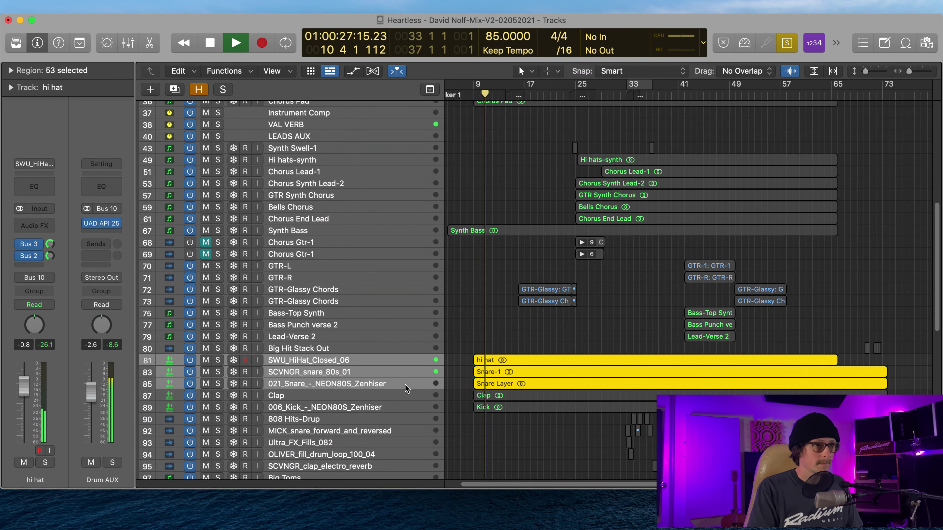
shift+click(395, 396)
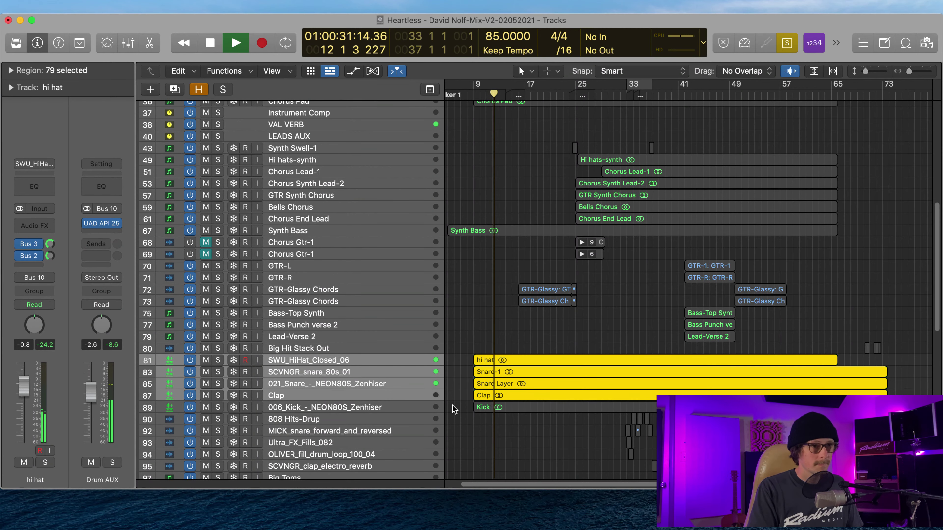
shift+click(410, 408)
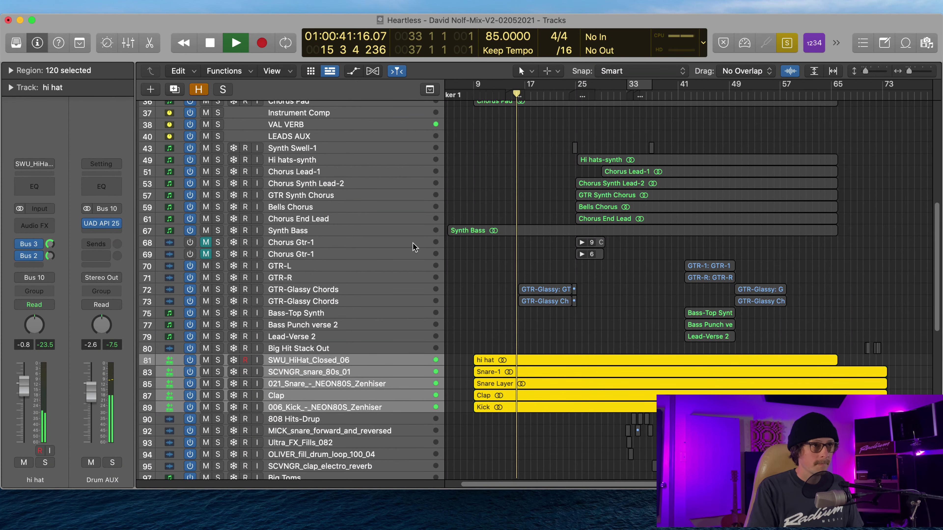
shift+click(309, 232)
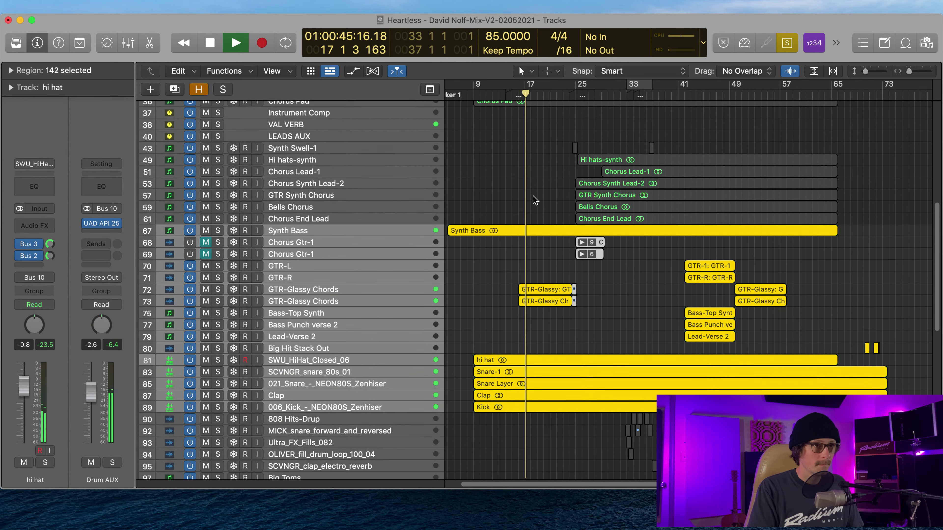
click(468, 96)
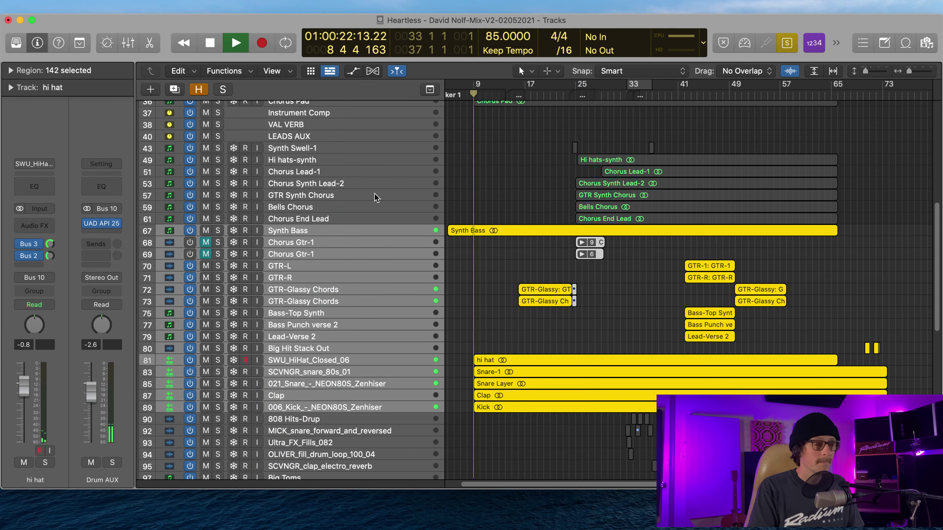
Add the Bass Audio track and track 128, b vox (goes with chorus vox), to the soloed selection during playback
scroll(544, 375, down, 15)
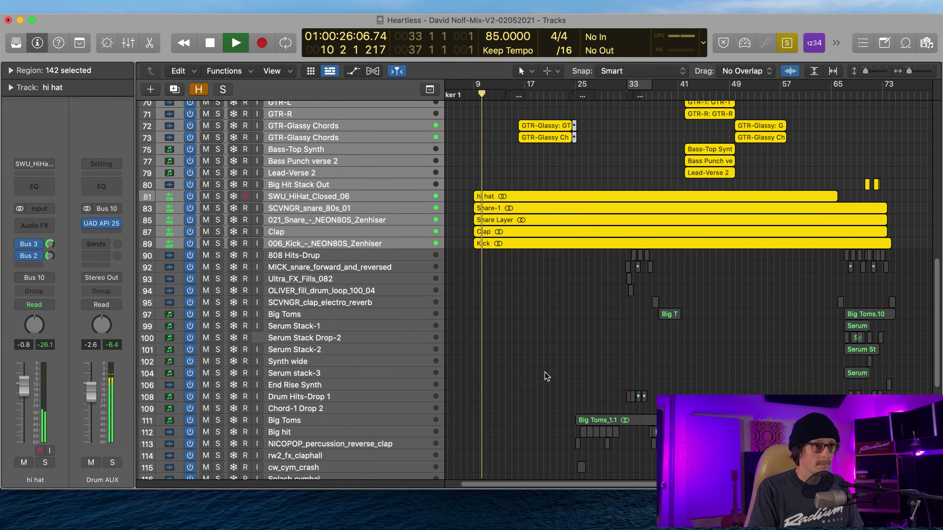
scroll(546, 375, up, 15)
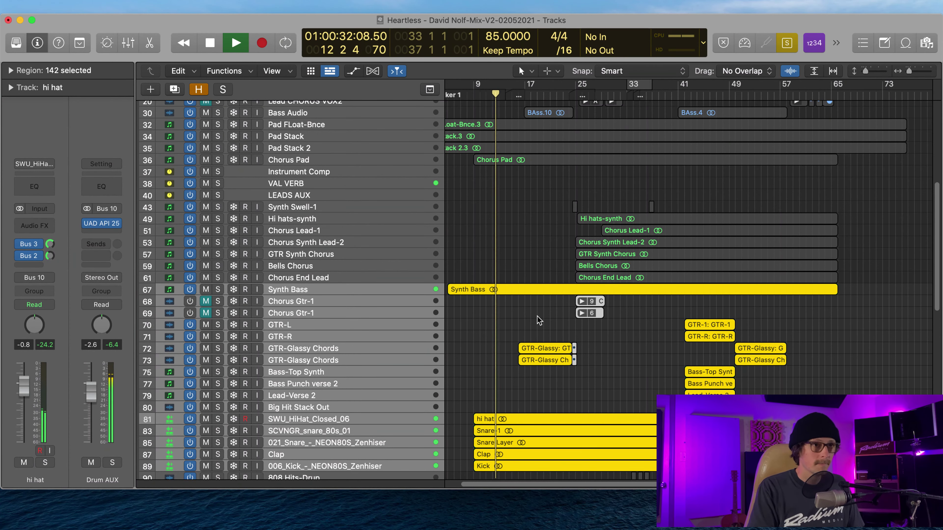
scroll(563, 265, up, 2)
scroll(648, 292, up, 2)
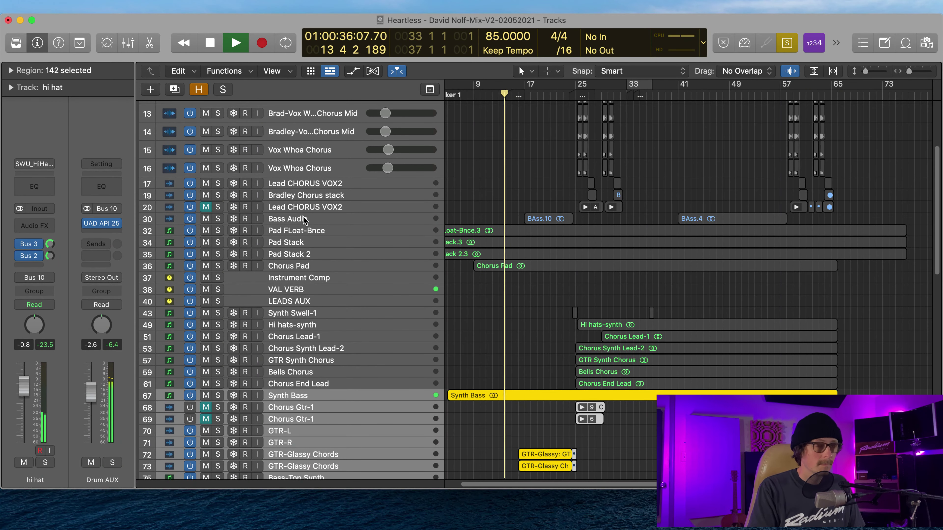
shift+click(338, 220)
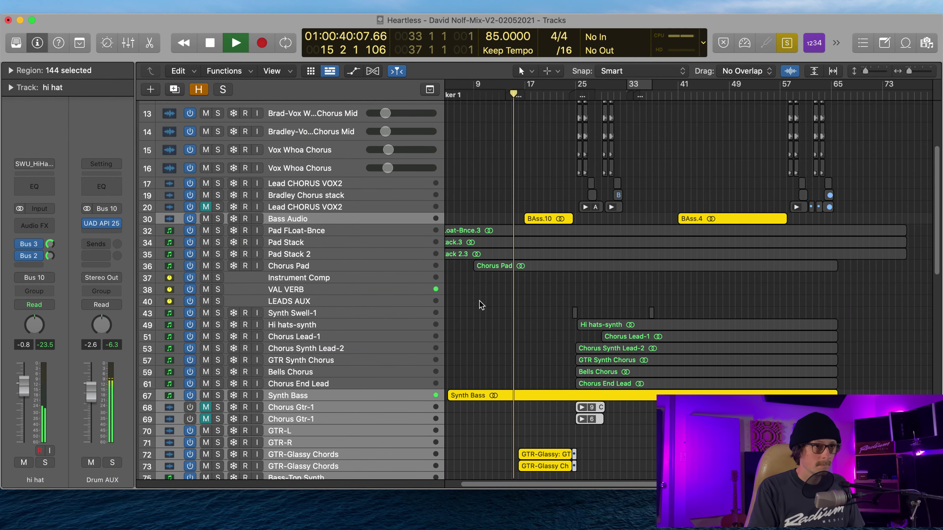
scroll(482, 305, down, 20)
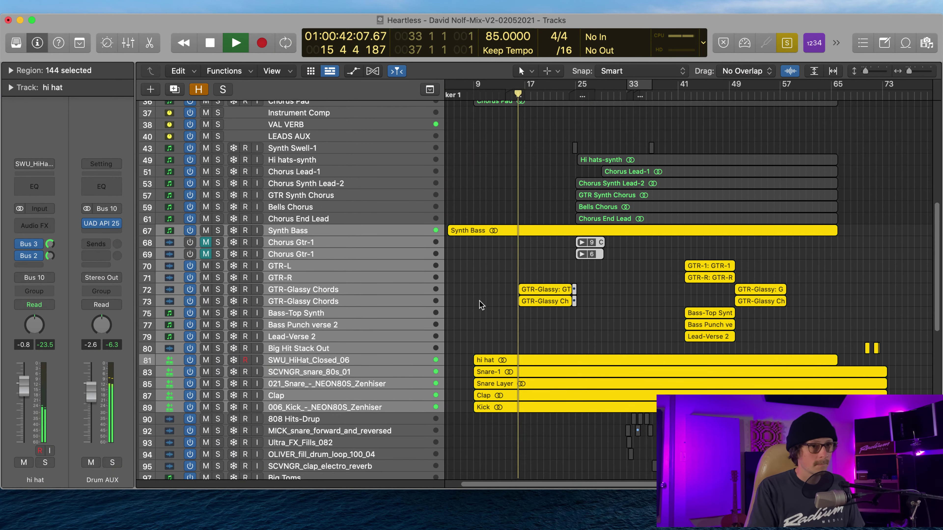
scroll(481, 305, down, 4)
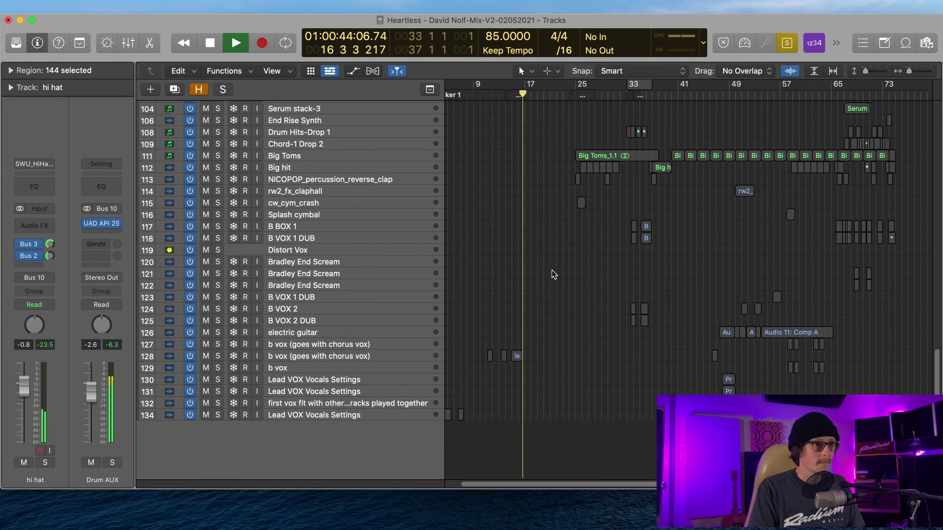
click(419, 356)
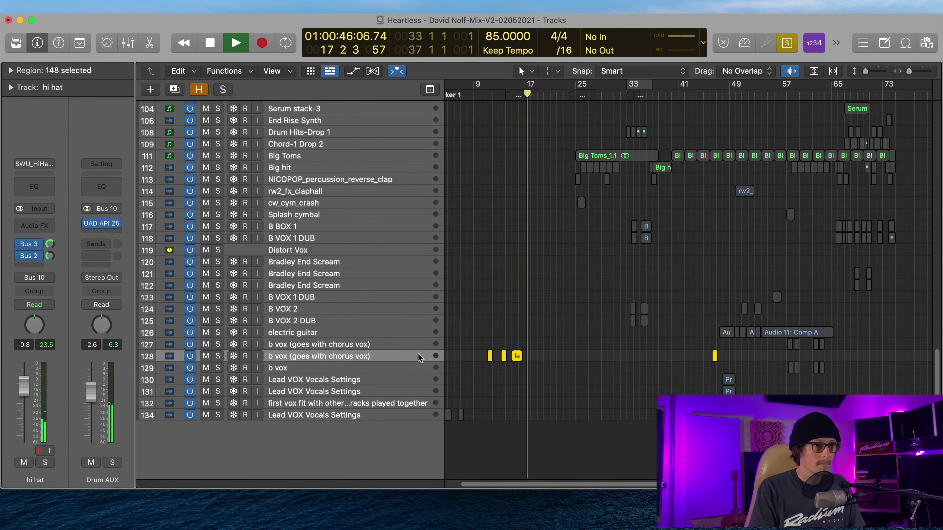
Examine the GTR-Glassy Chords regions up close during playback and stop in bar 20
scroll(529, 310, up, 20)
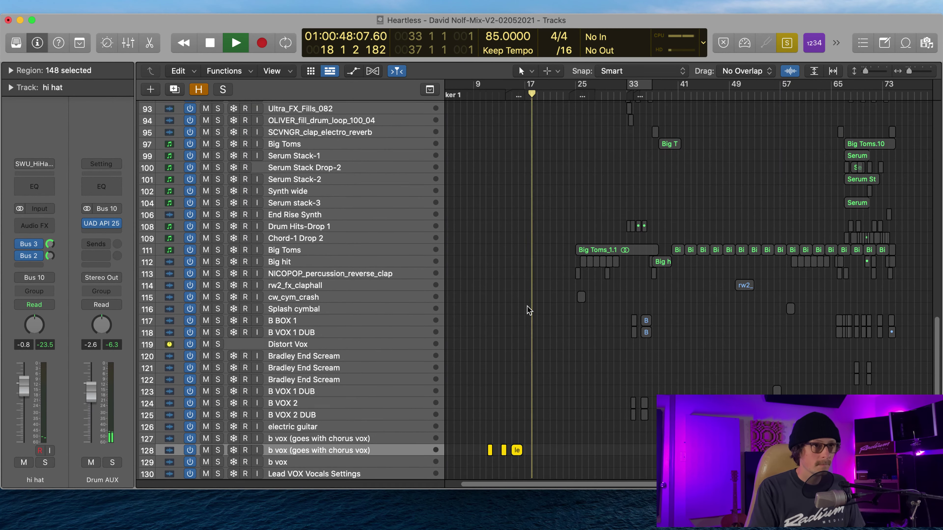
scroll(529, 310, up, 1)
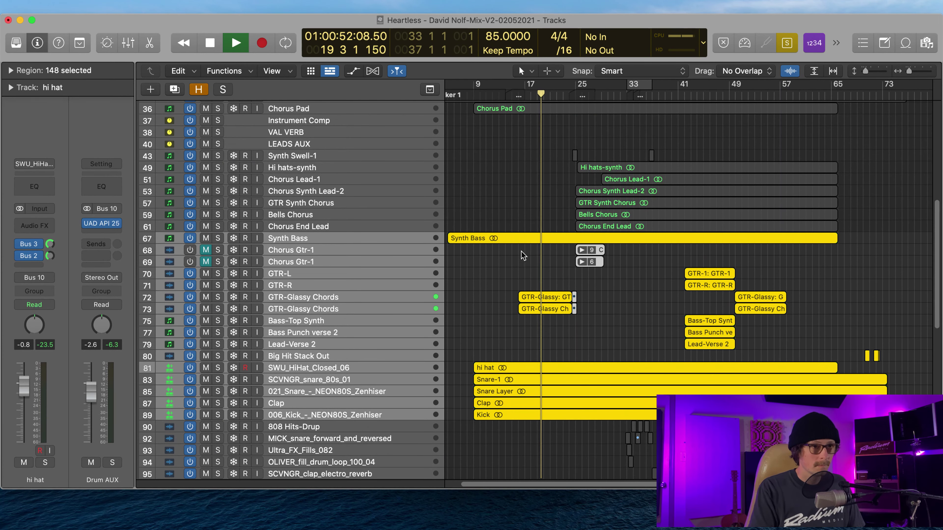
drag(460, 204, 675, 434)
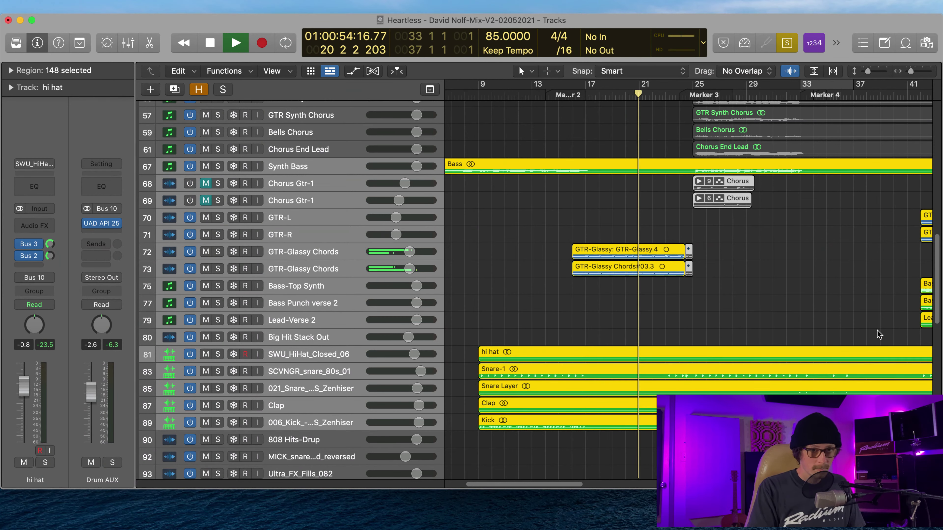
key(space)
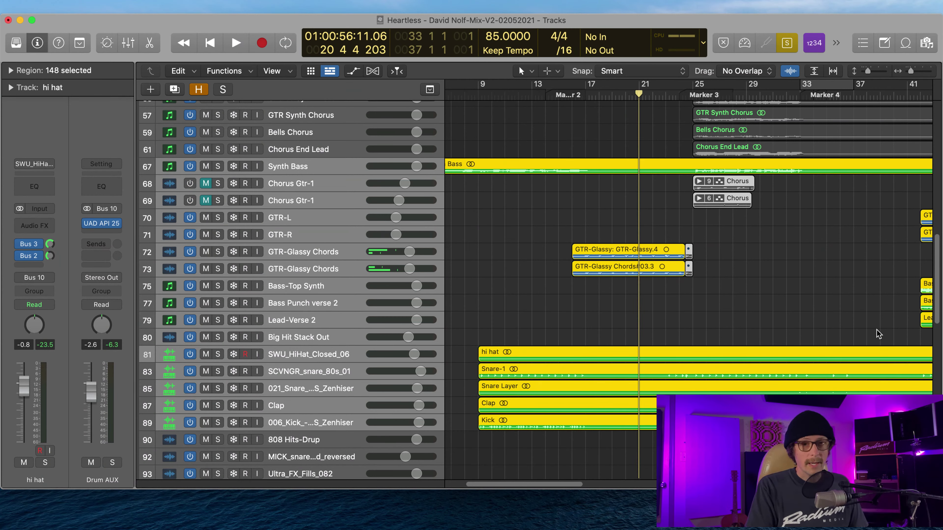
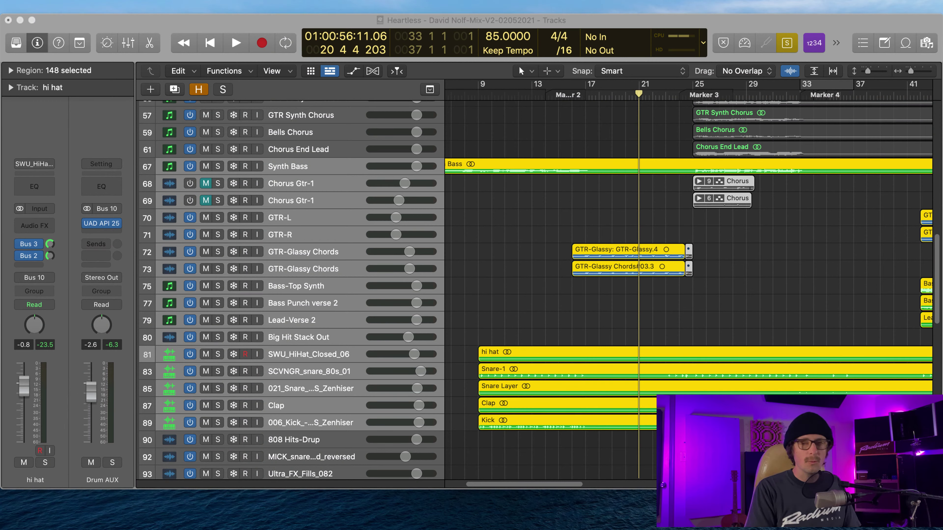
Enlarge the Synth Bass track, select only its region, and place the playhead at its start at bar 5
click(296, 25)
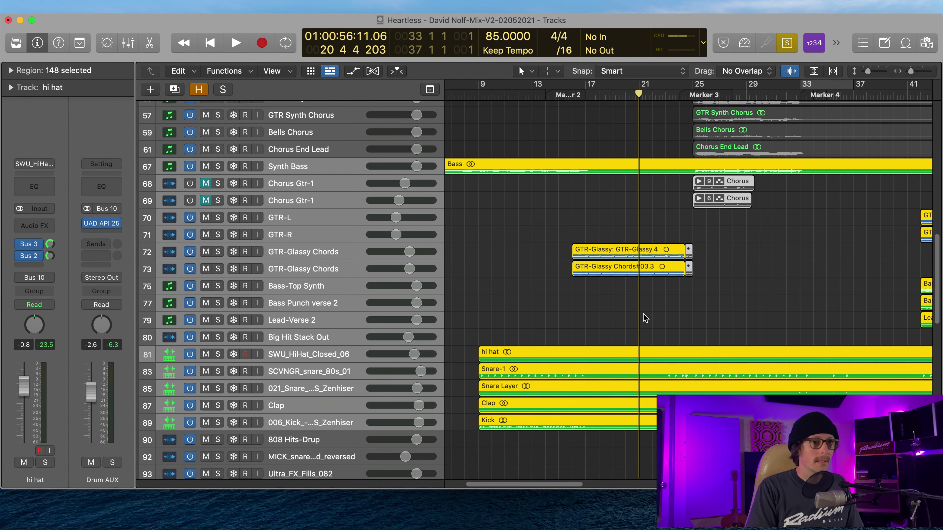
scroll(643, 313, down, 3)
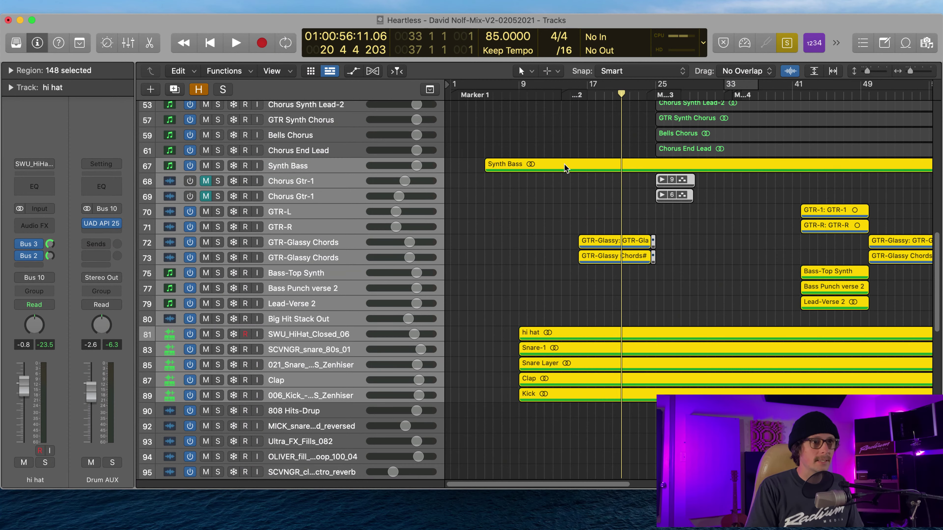
drag(495, 144, 717, 246)
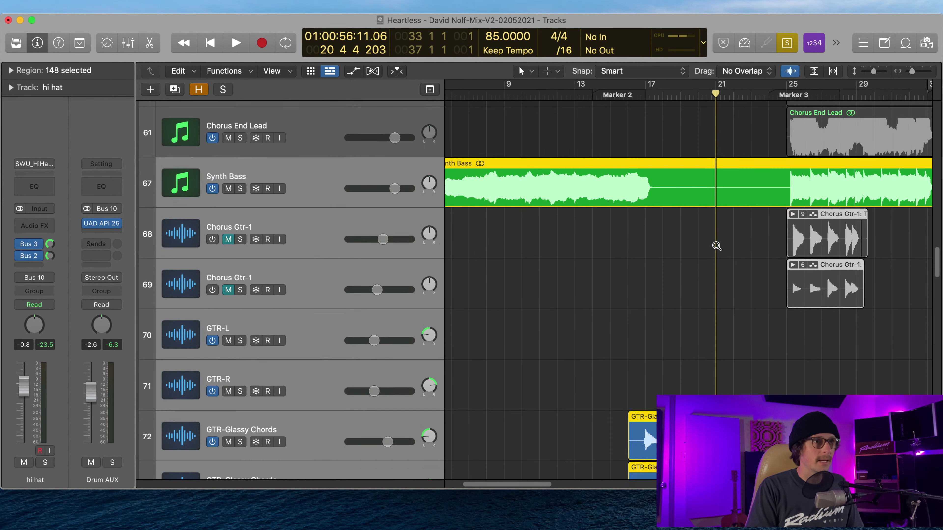
click(321, 183)
scroll(497, 218, left, 3)
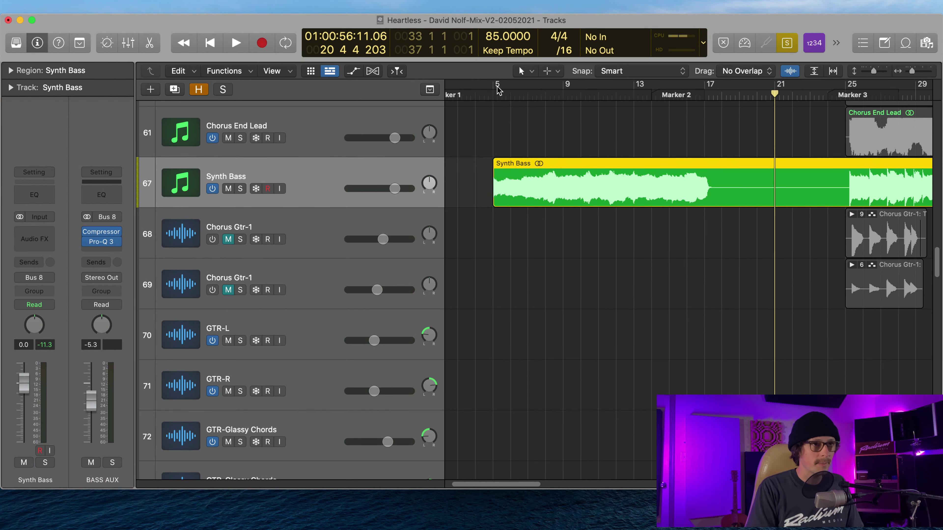
click(498, 90)
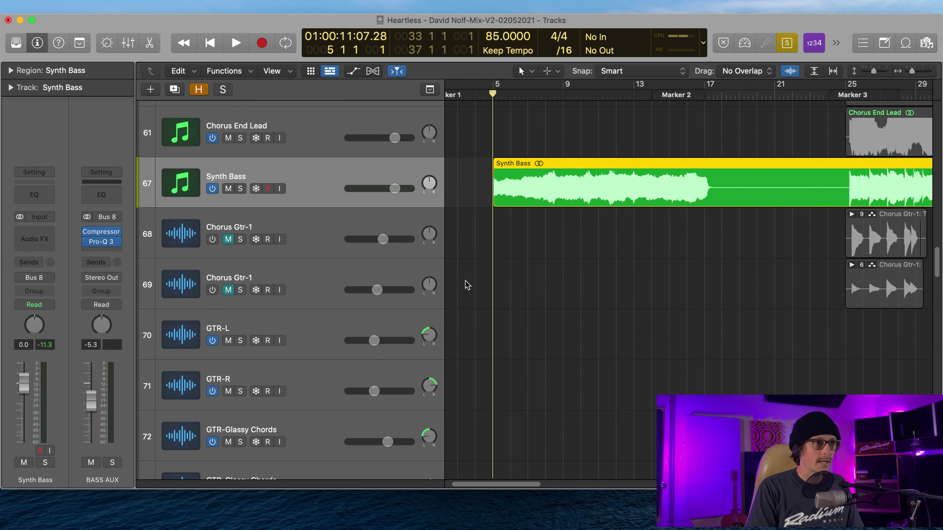
Show the hidden tracks and bring the BAss track above Synth Bass into view
click(202, 90)
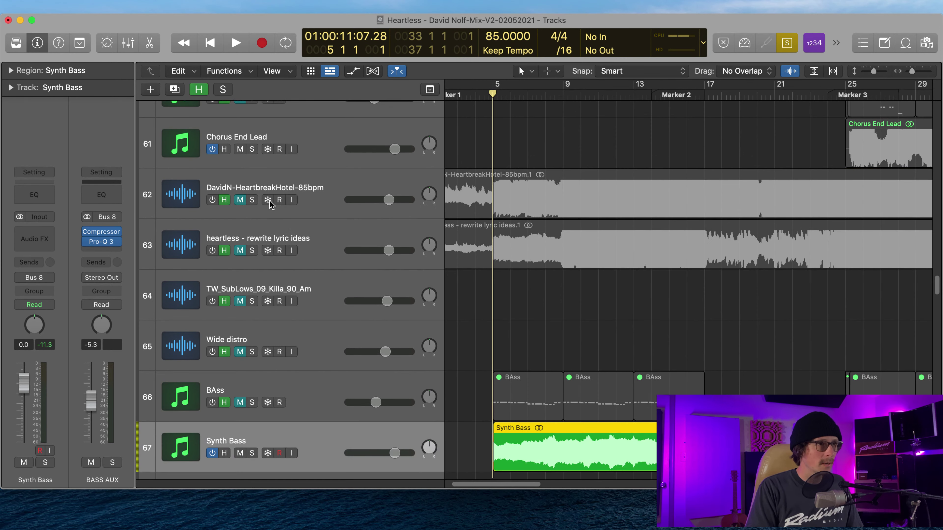
scroll(524, 314, down, 4)
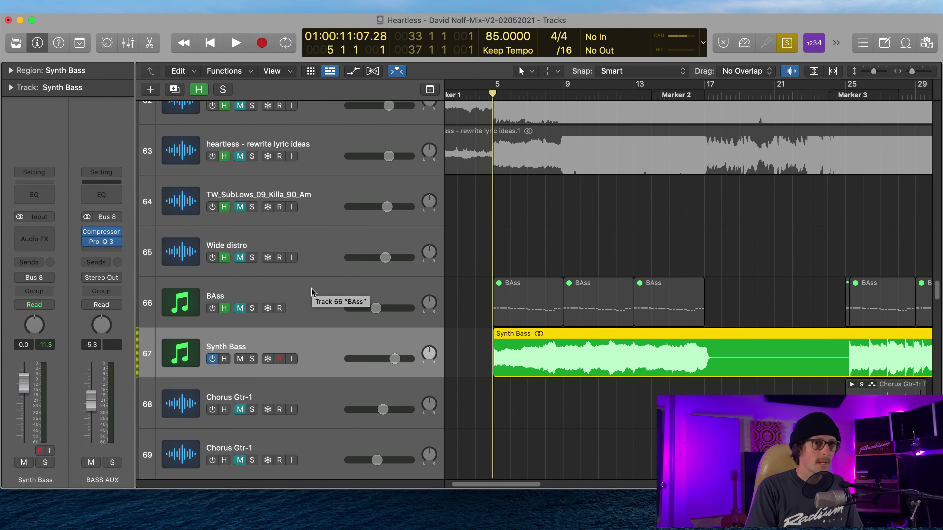
Unhide BAss track 66, turn the track on, and activate its Spire-1.5 instrument and insert effects
click(313, 300)
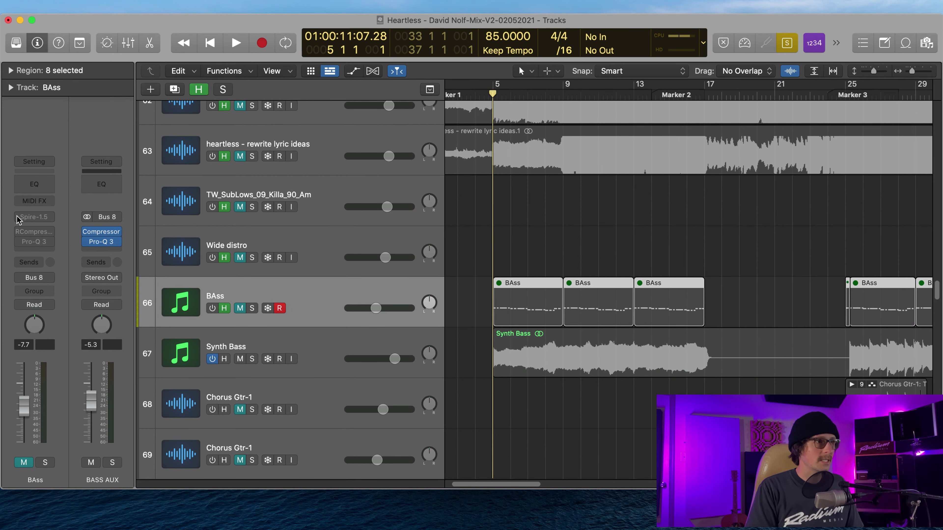
mouse_move(35, 244)
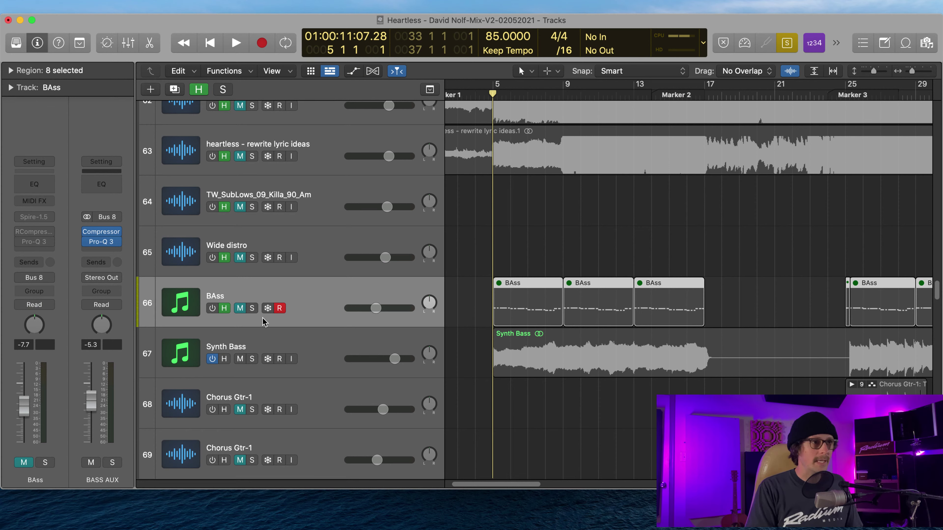
click(225, 310)
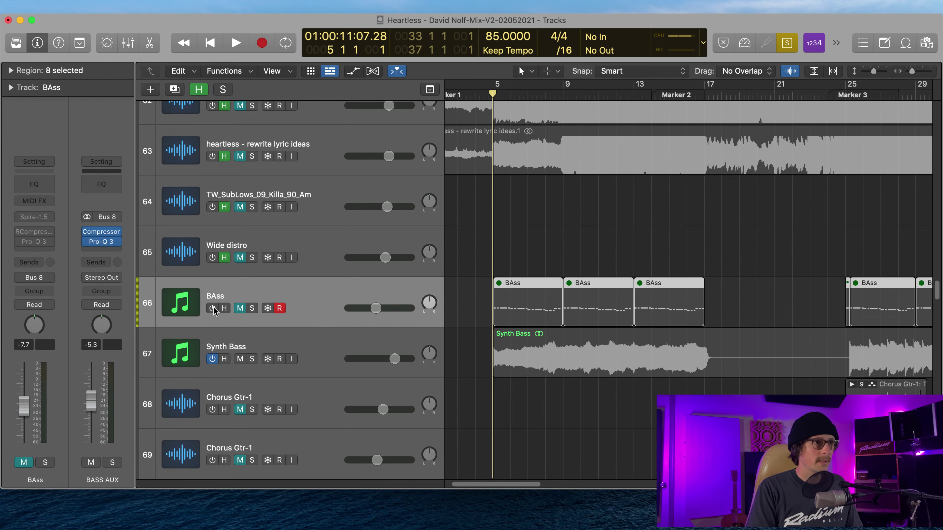
click(283, 305)
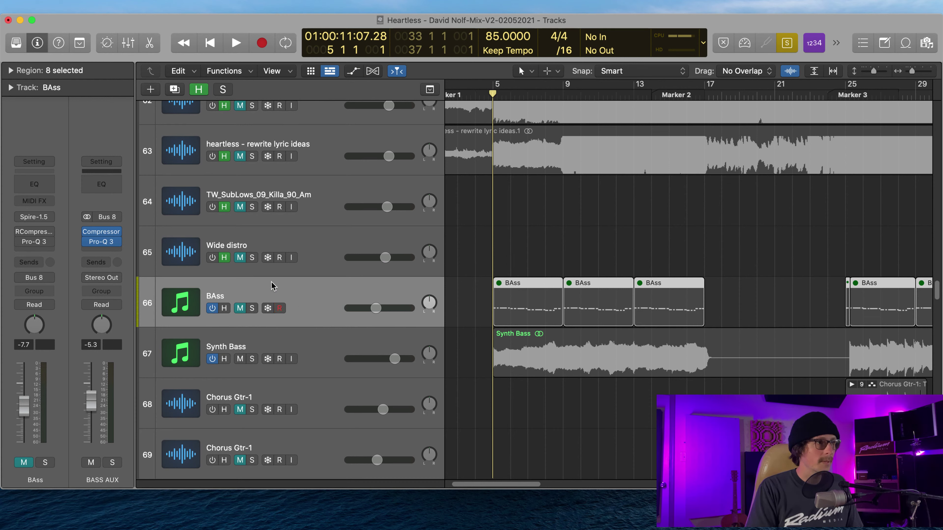
click(21, 217)
click(21, 231)
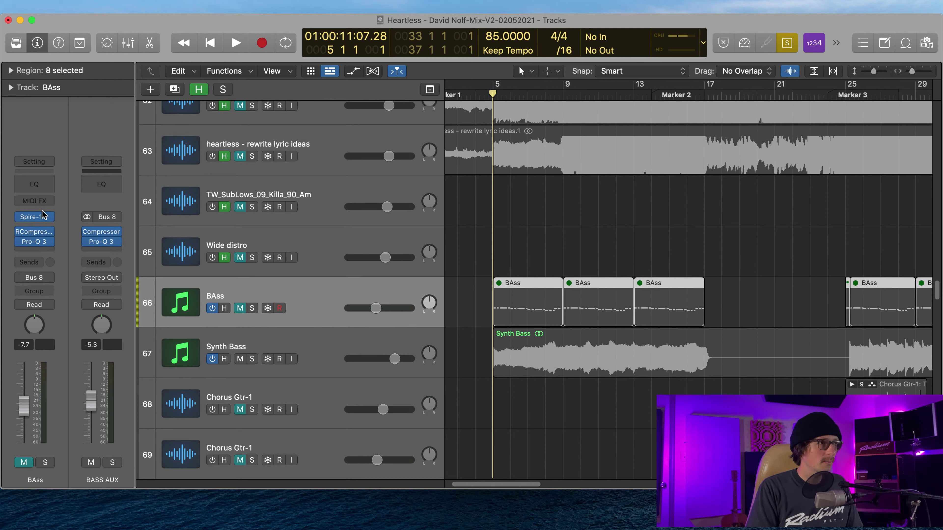
Open the Spire-1.5 synth on BAss track 66, examine its sound settings, and close it
click(35, 217)
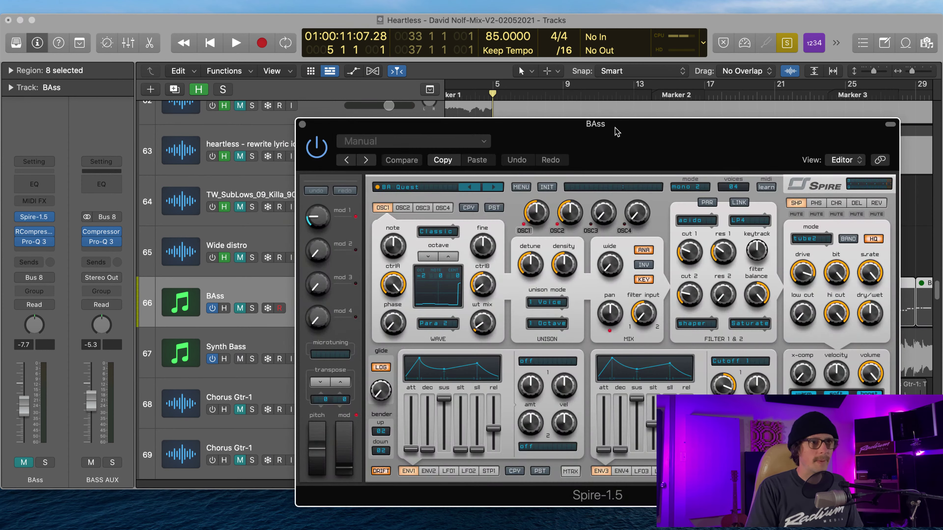
drag(617, 132, 471, 73)
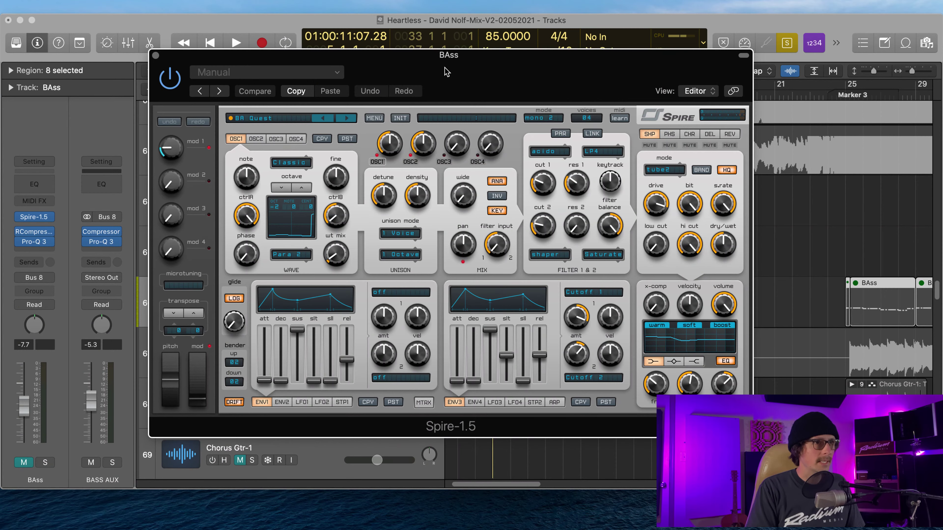
drag(444, 67, 405, 72)
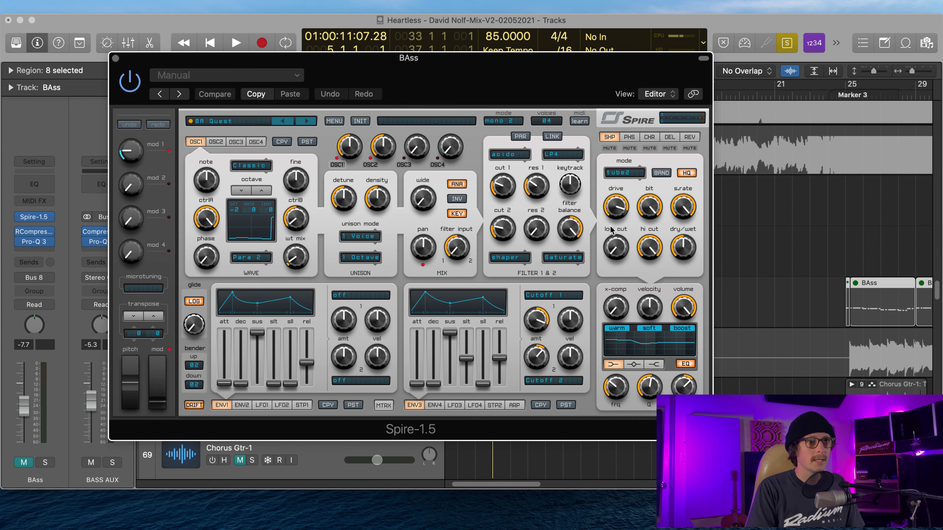
click(116, 58)
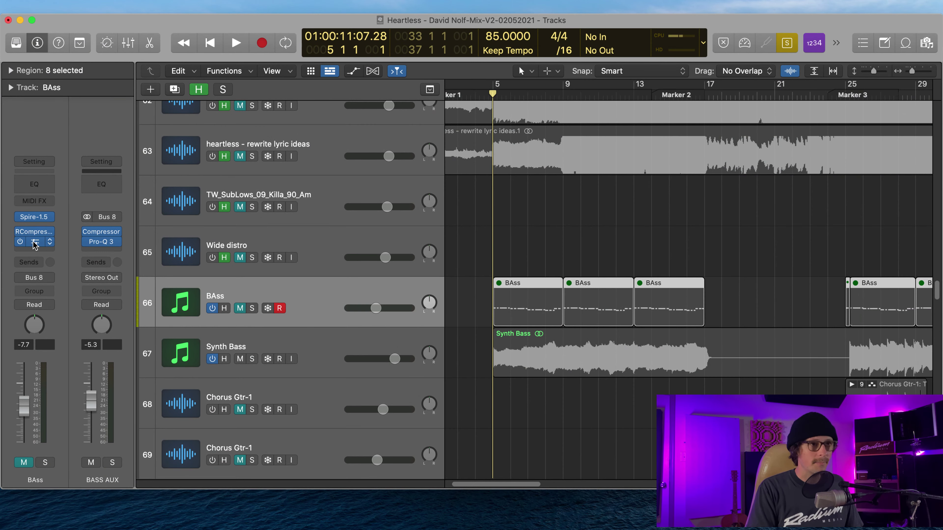
Open the Pro-Q 3 equalizer on BAss track 66, inspect its bands, and close it
click(35, 242)
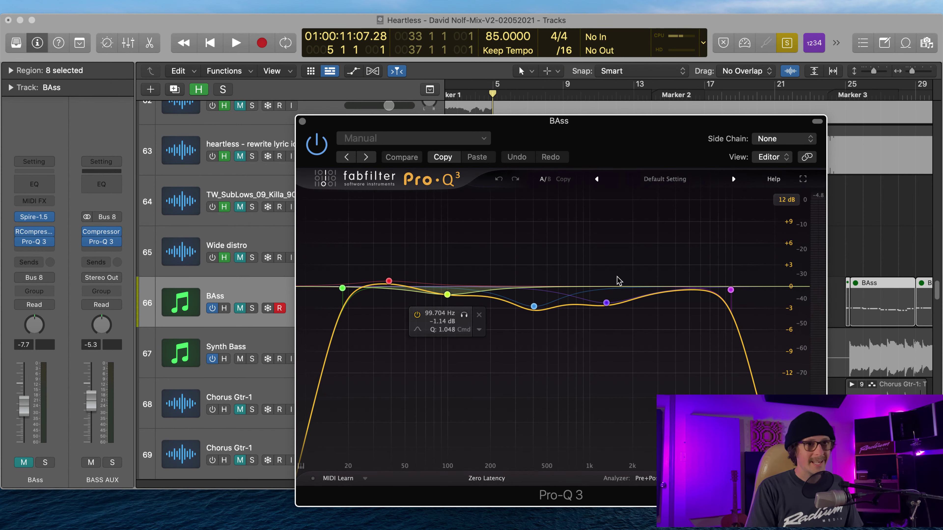
mouse_move(609, 301)
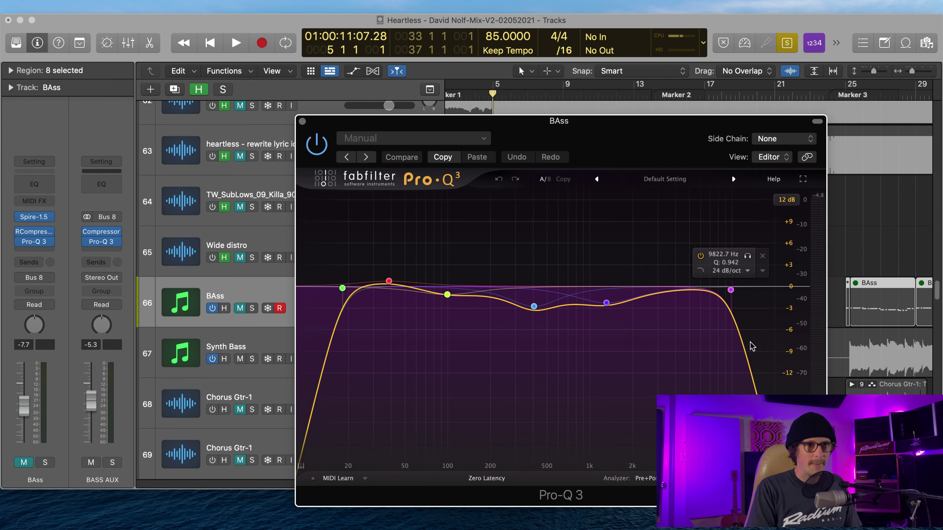
mouse_move(34, 217)
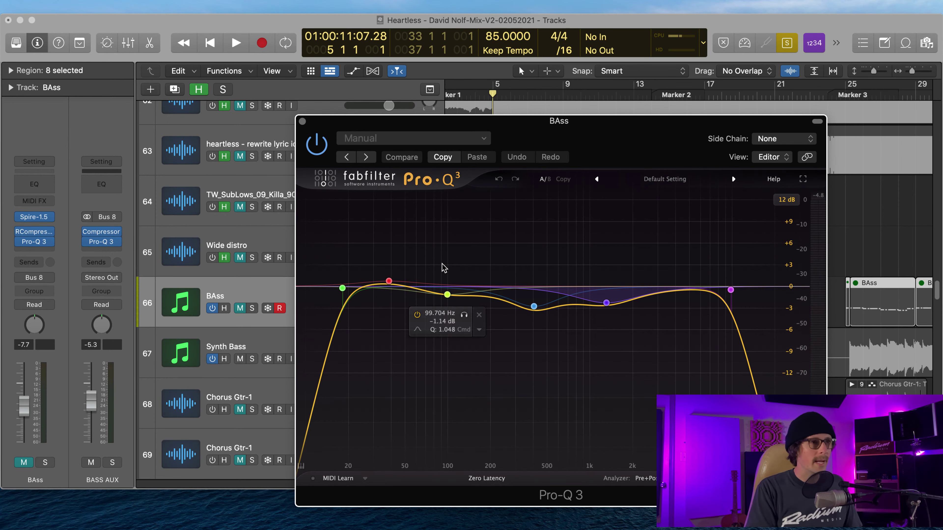
click(302, 121)
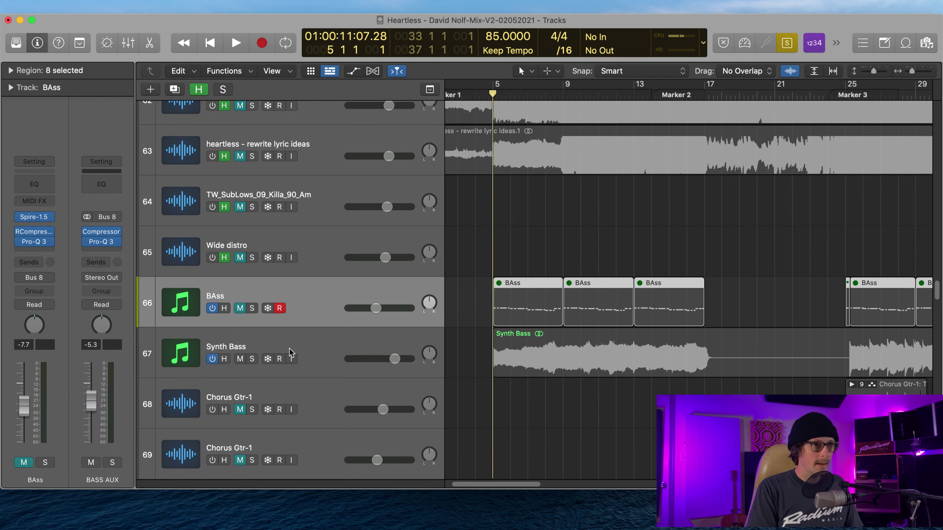
Select the Synth Bass track and play it in solo, restarting just before bar 5
click(307, 342)
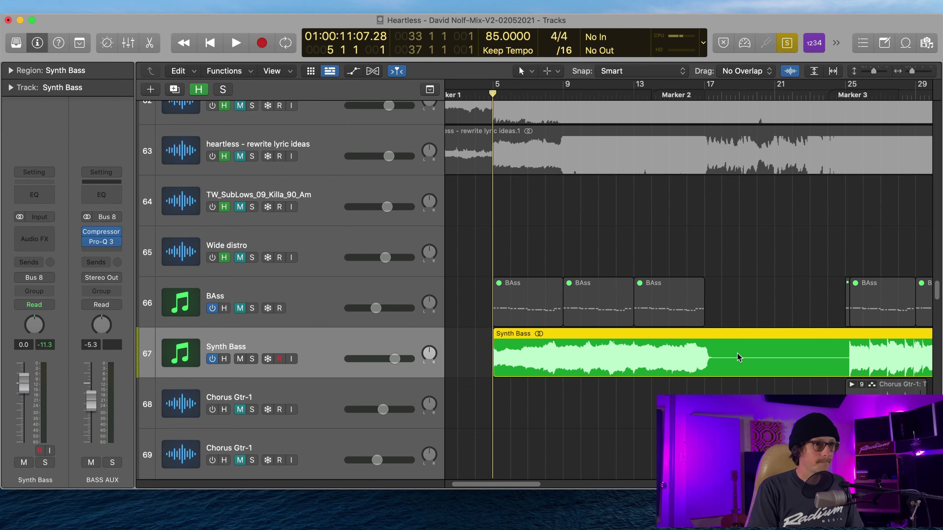
key(space)
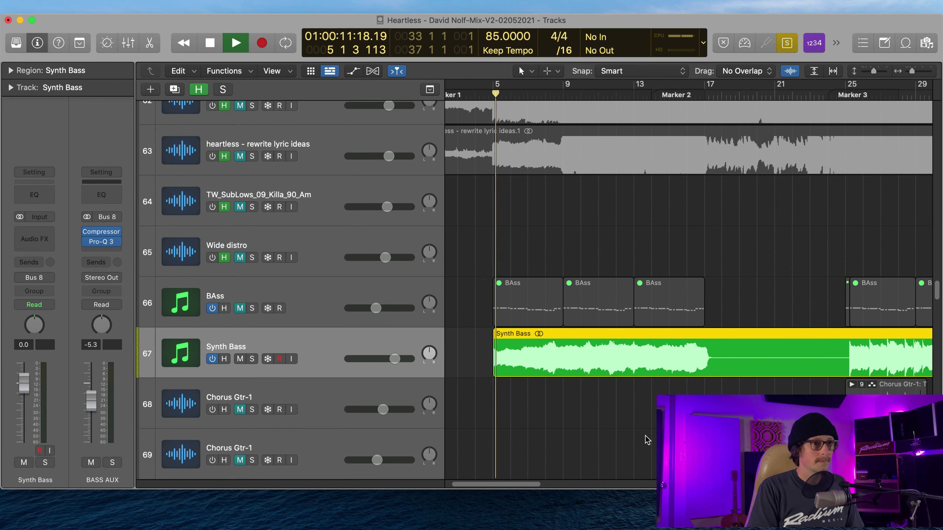
click(489, 95)
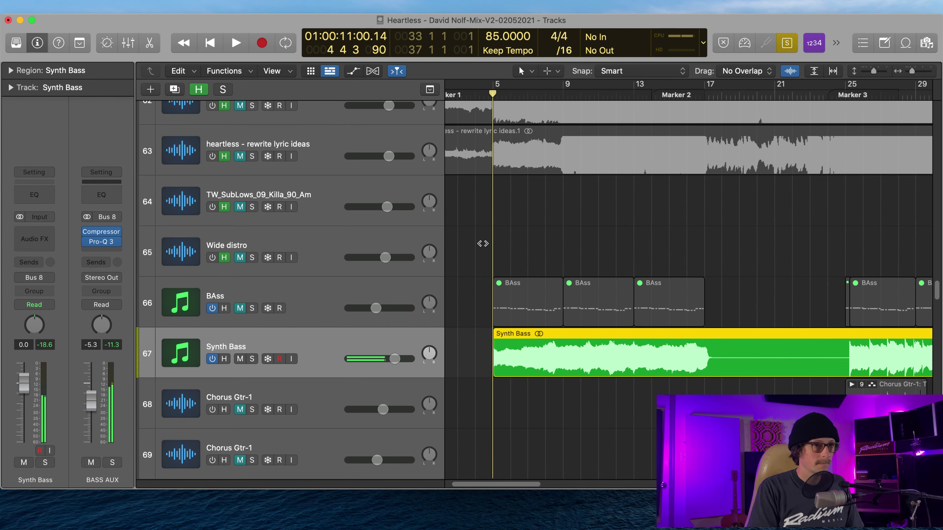
Add SWU_HiHat_Closed_06, Snare, Snare Layer and CLAP (tracks 81, 82, 84 and 86) to the soloed selection during playback
scroll(579, 371, down, 3)
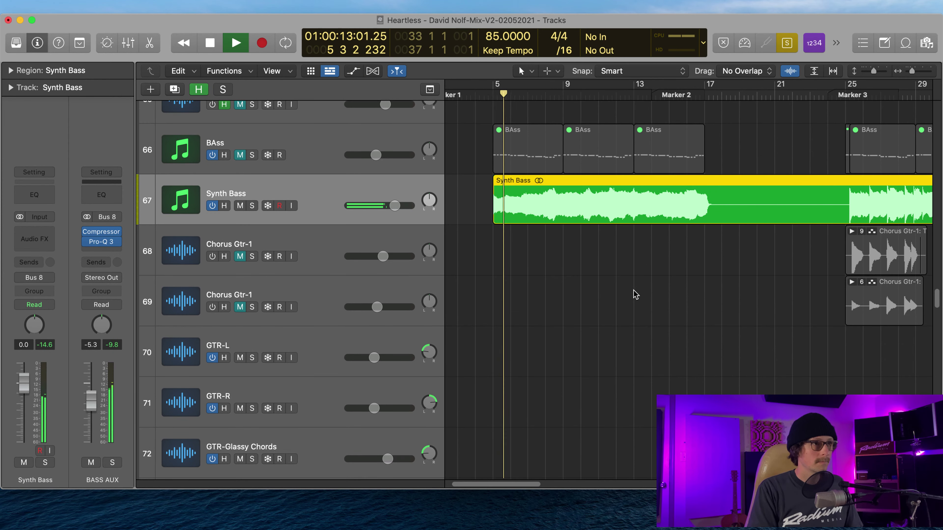
scroll(634, 291, down, 8)
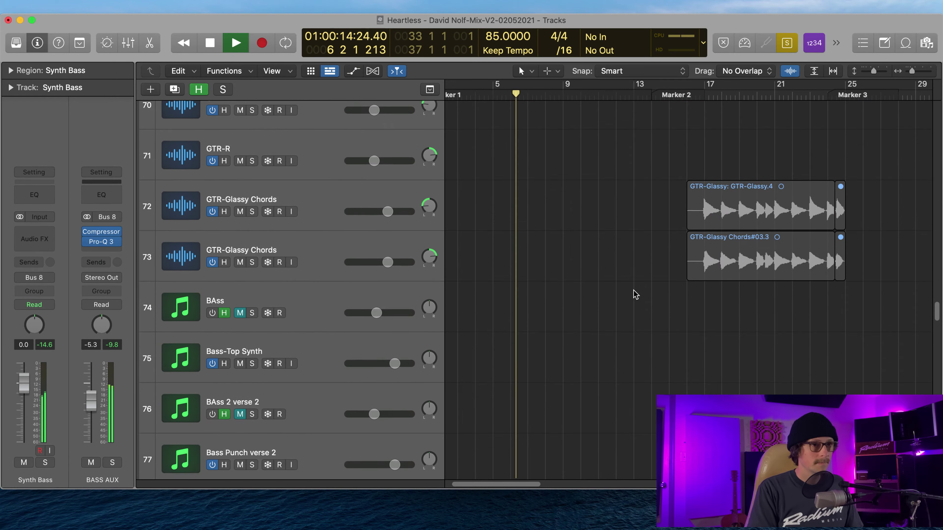
ctrl+alt+click(633, 291)
scroll(634, 290, down, 8)
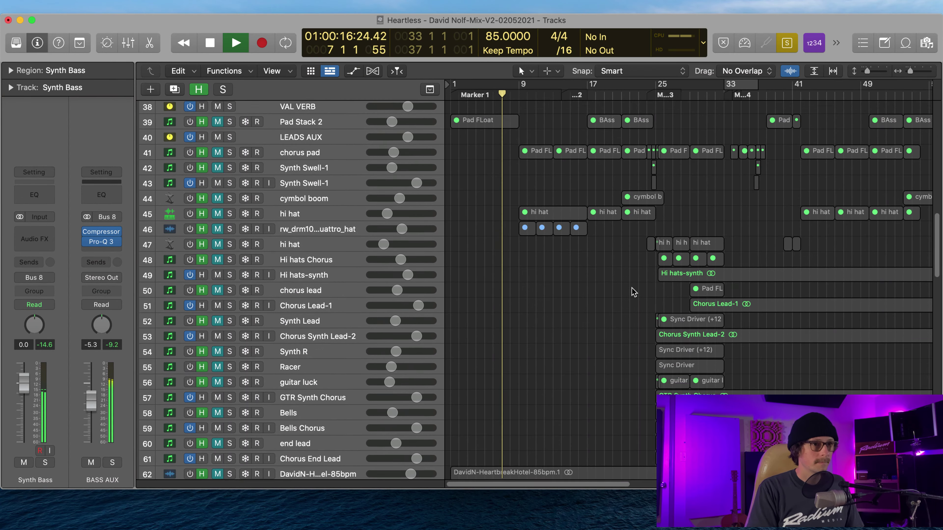
scroll(568, 301, down, 9)
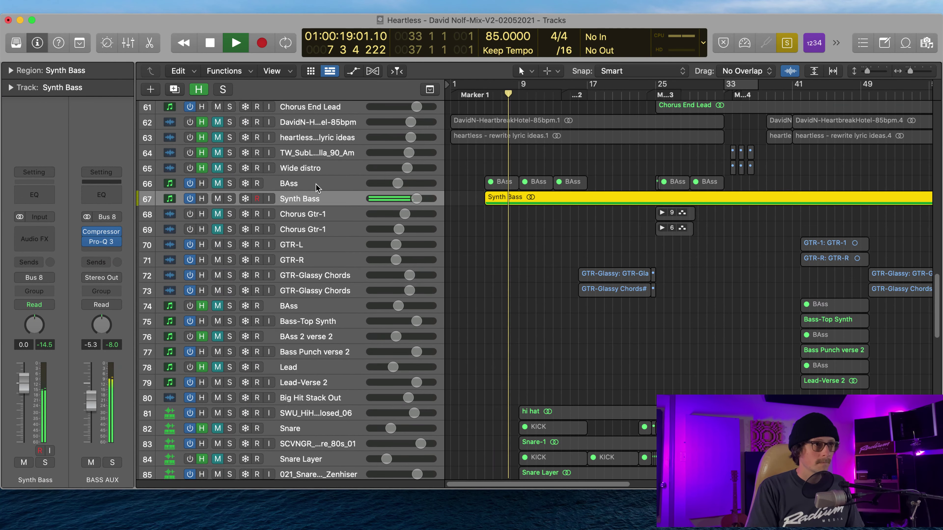
scroll(538, 238, down, 8)
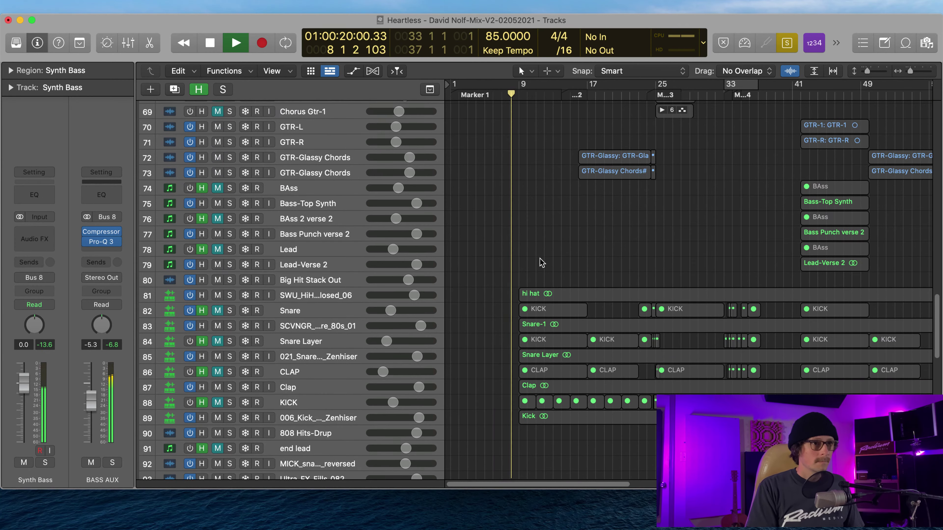
click(337, 298)
shift+click(326, 312)
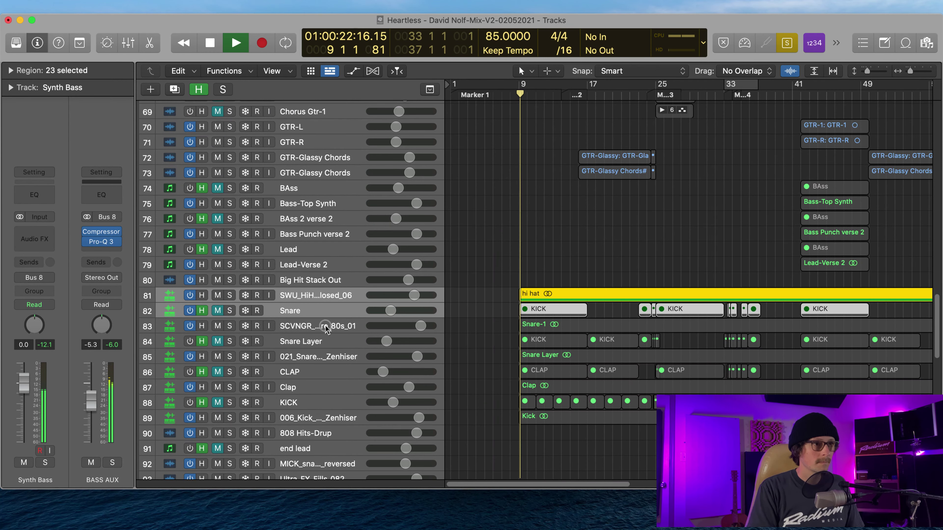
shift+click(328, 343)
shift+click(327, 372)
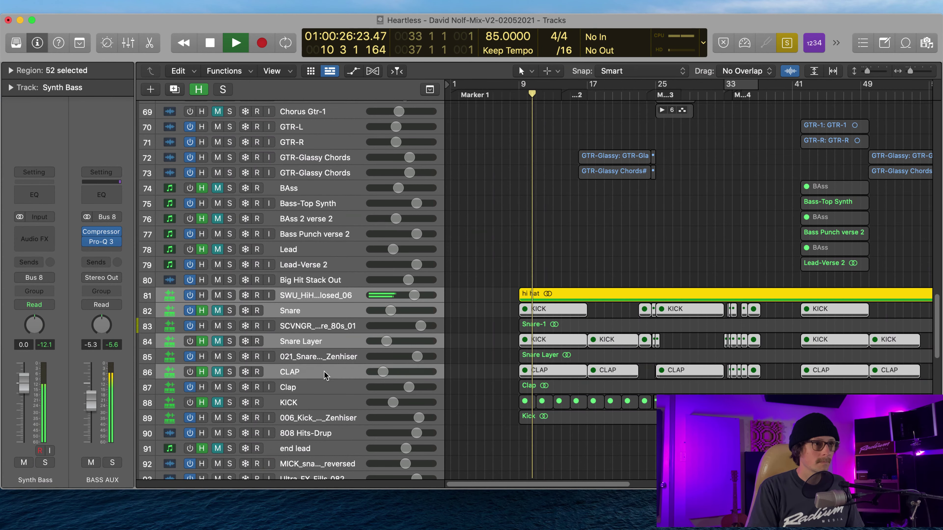
Add snare tracks 85 and 83, Clap track 87 and Zenhiser kick track 89 to the soloed selection during playback
scroll(514, 379, down, 2)
shift+click(329, 332)
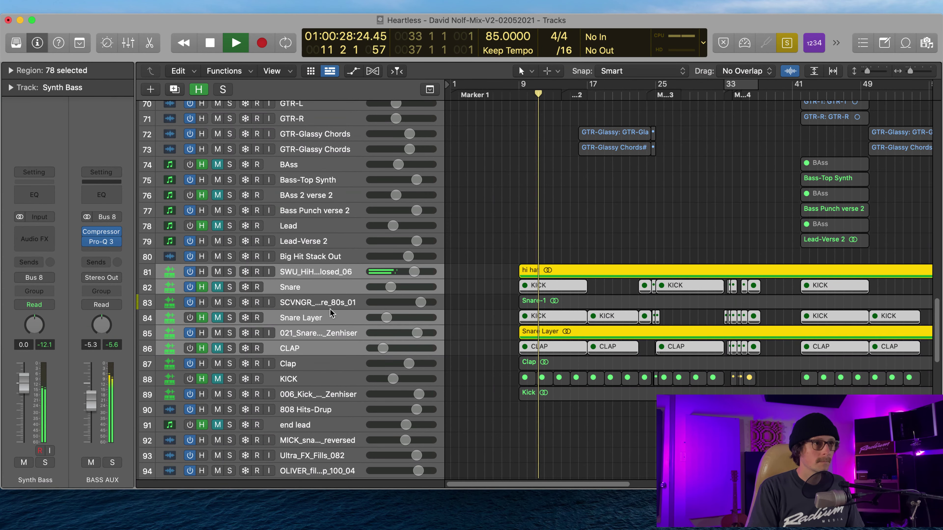
shift+click(328, 301)
scroll(329, 312, down, 4)
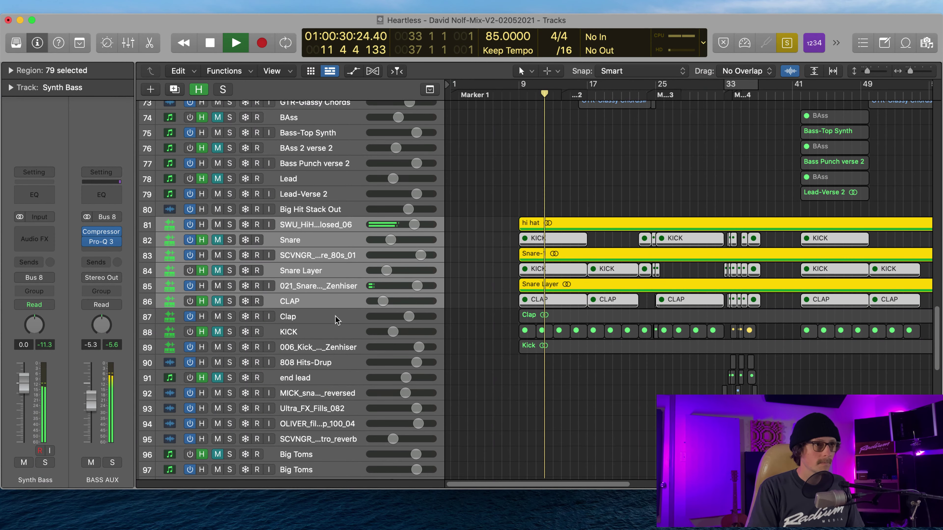
shift+click(329, 323)
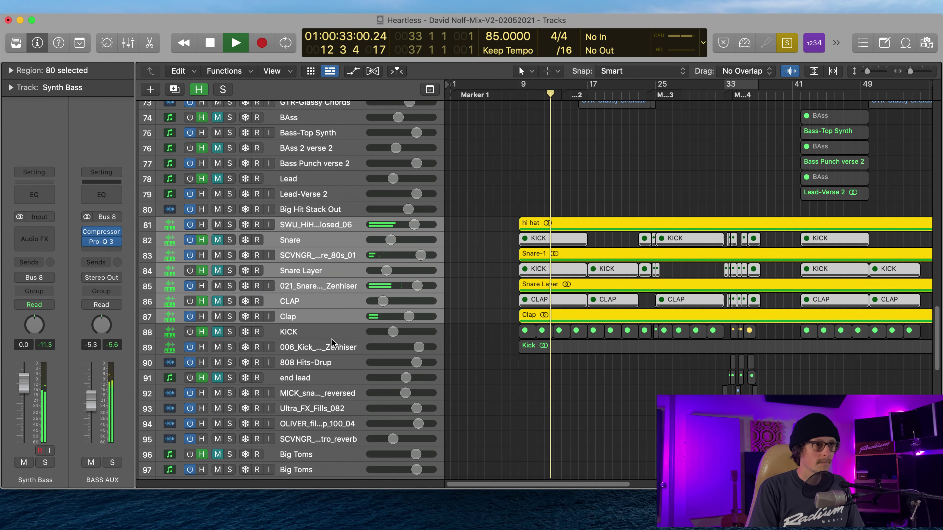
shift+click(334, 346)
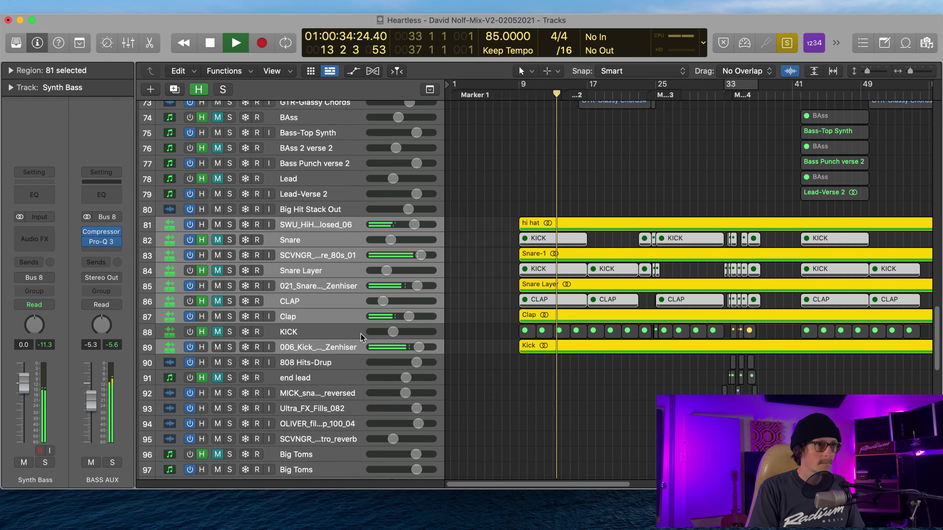
Switch off solo and restart playback of the full mix from bar 9
scroll(555, 321, down, 20)
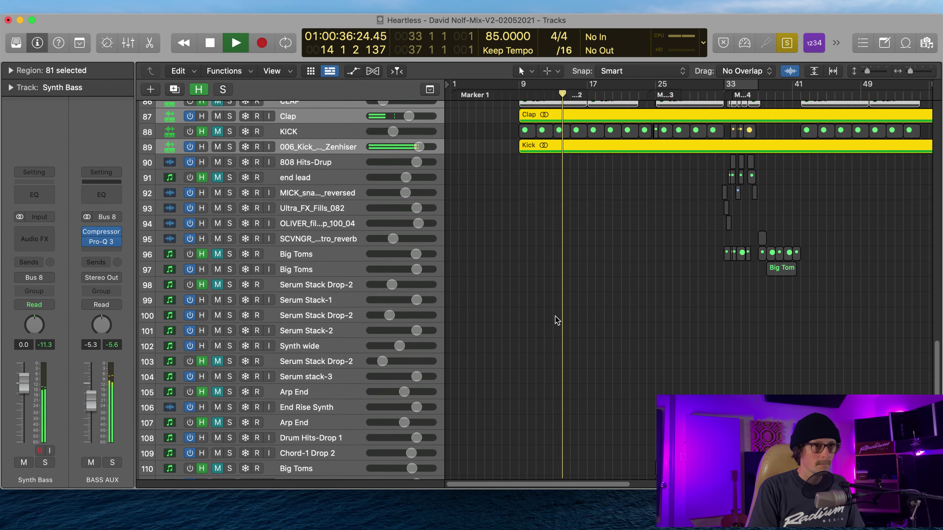
scroll(554, 321, down, 6)
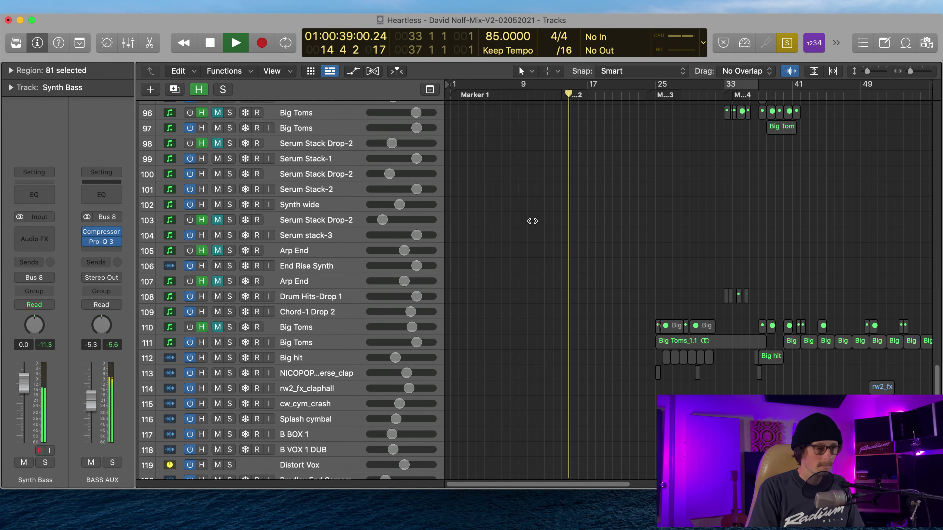
scroll(509, 231, up, 5)
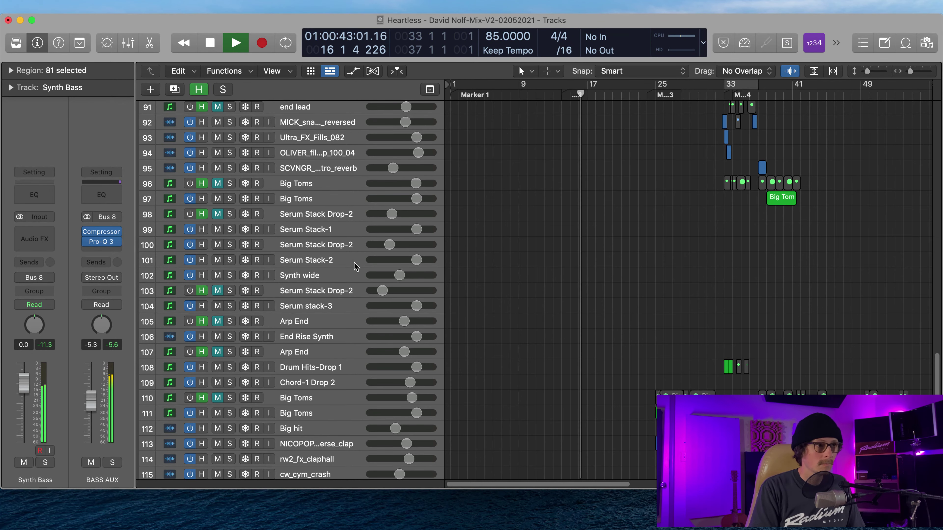
scroll(569, 301, up, 14)
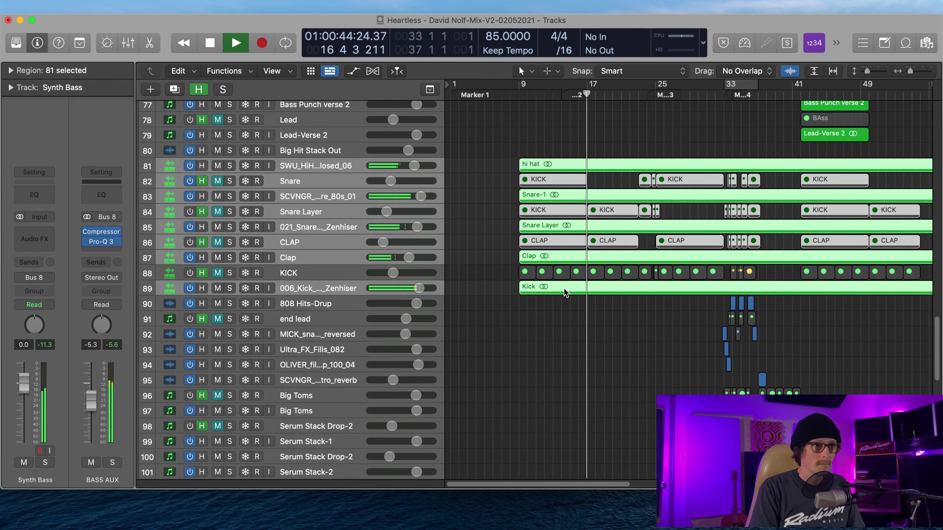
click(521, 91)
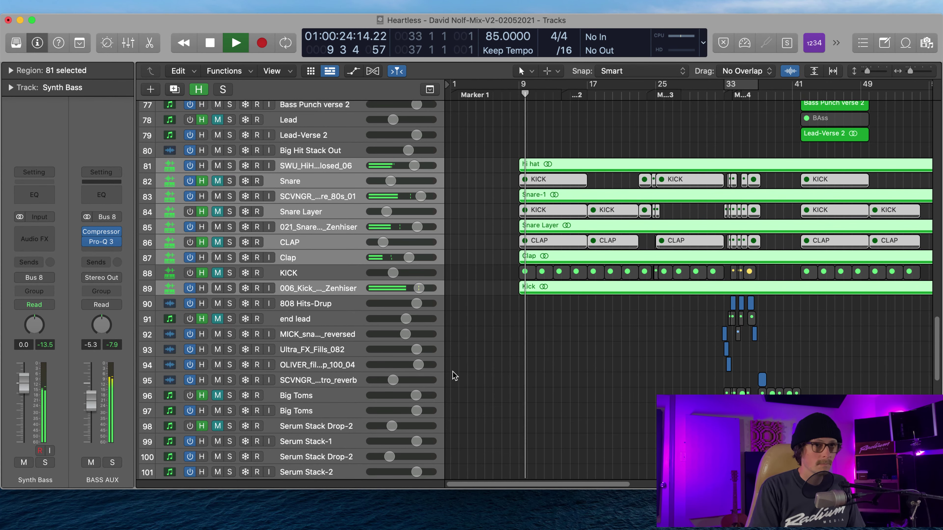
Zoom the arrangement to fit the selected Synth Bass and drum regions while playback continues
scroll(583, 383, up, 9)
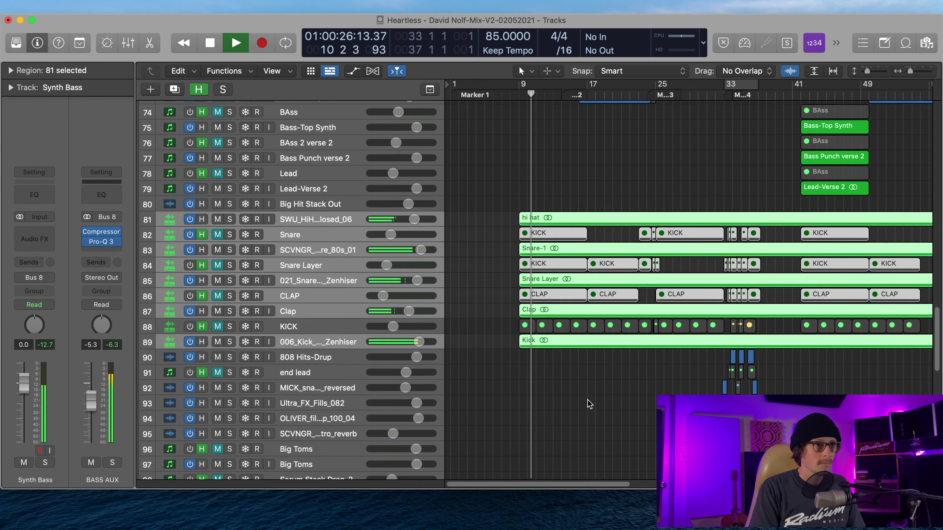
scroll(587, 404, up, 8)
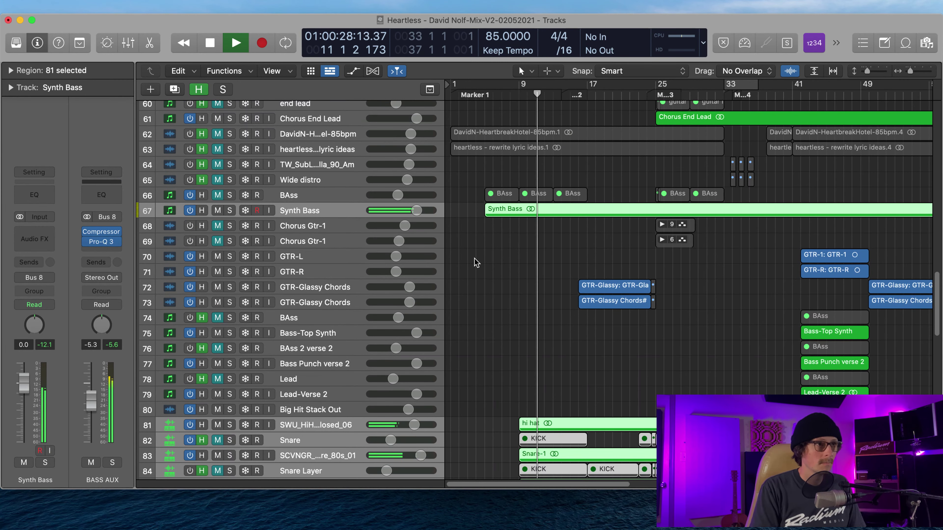
key(z)
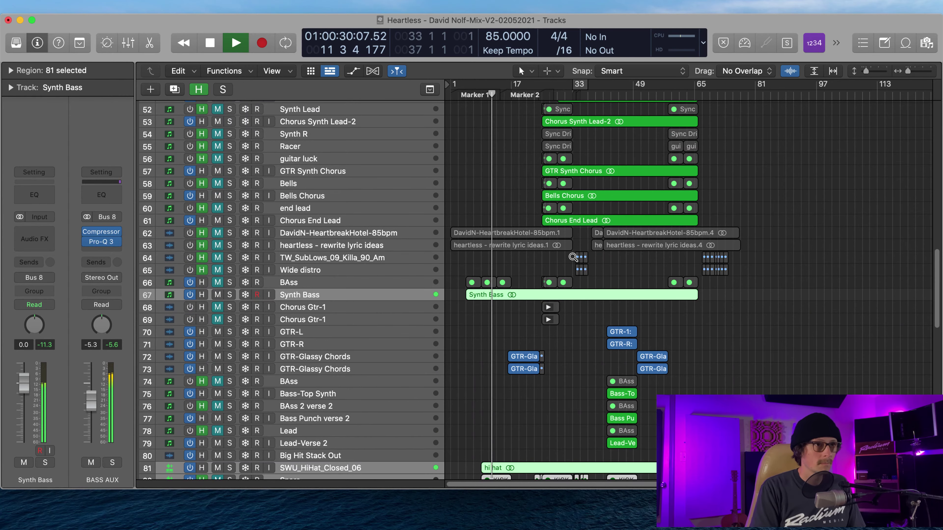
Look over the arrangement down to the last track, hide the tracks marked as hidden, and stop playback
scroll(504, 379, down, 20)
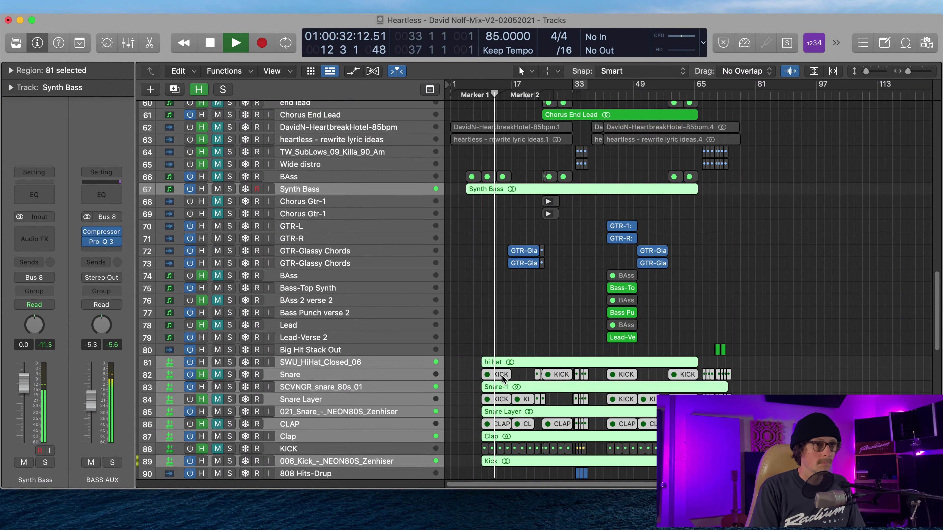
scroll(504, 379, down, 20)
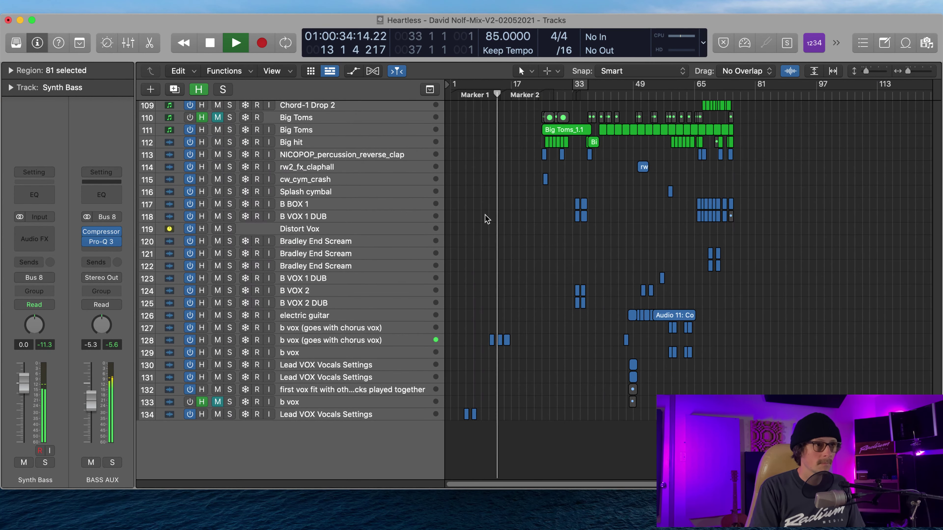
scroll(487, 219, up, 12)
scroll(487, 219, up, 20)
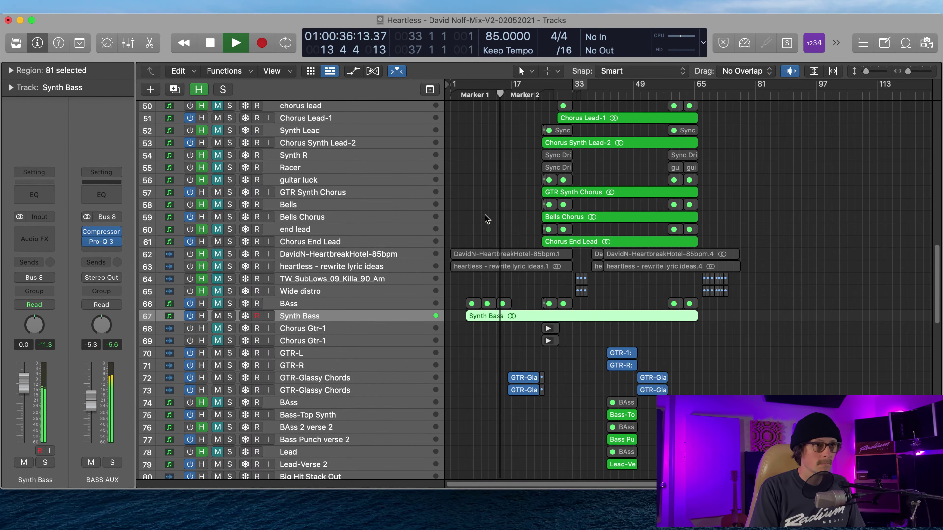
scroll(497, 210, up, 20)
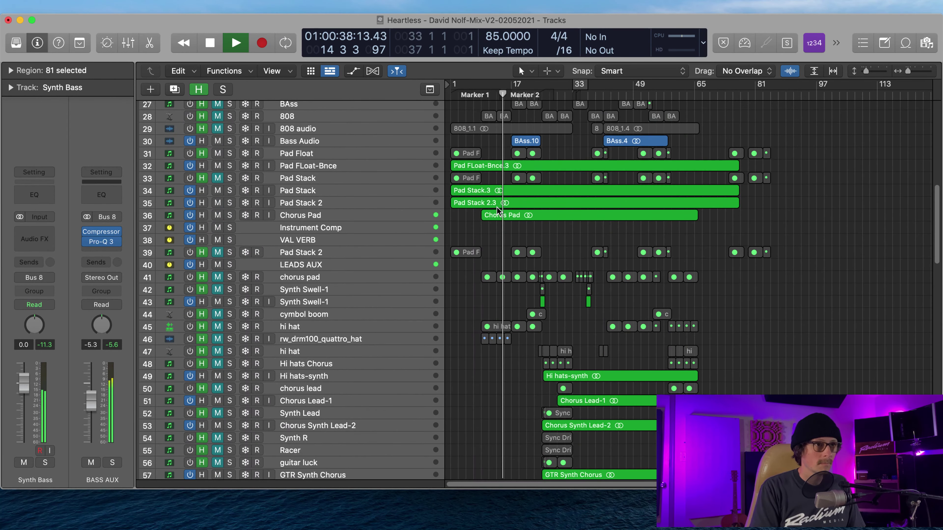
key(h)
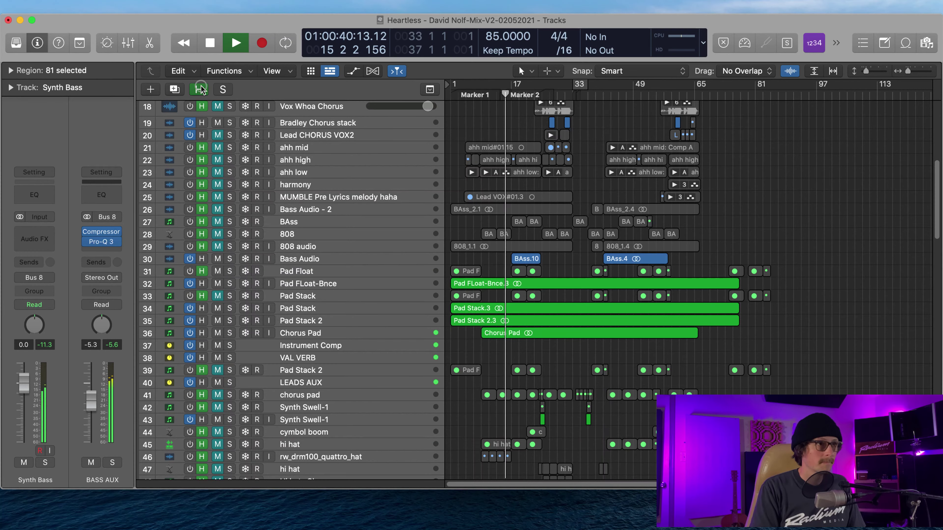
scroll(617, 231, up, 20)
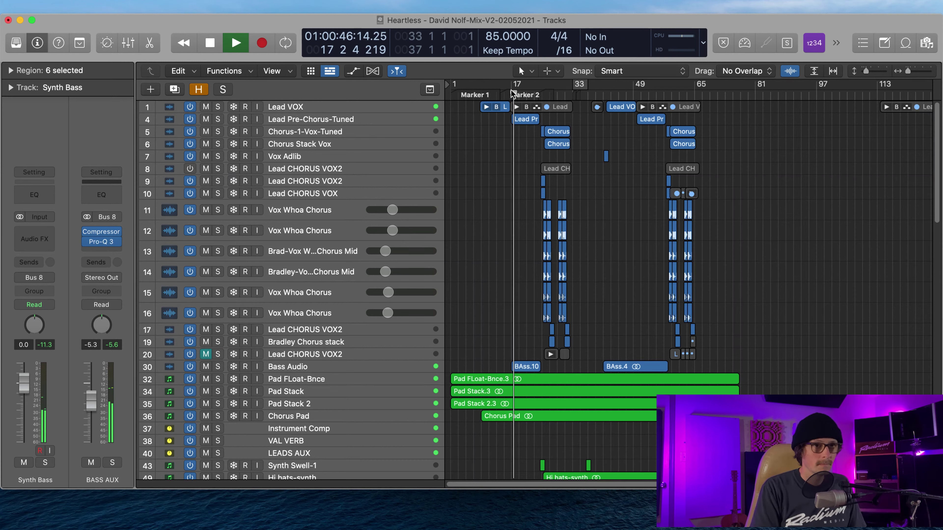
key(space)
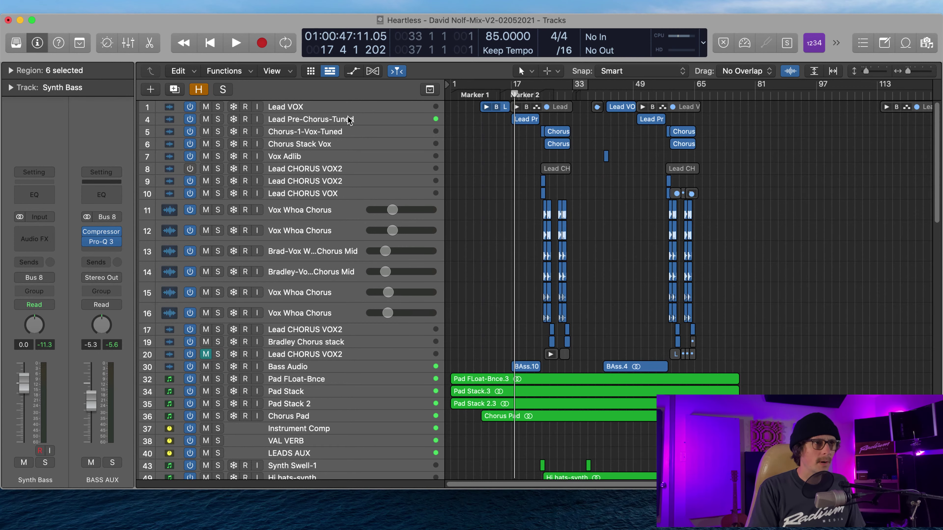
Select the Lead VOX track, enlarge its first region starting at bar 9, and lower the waveform display height
click(345, 110)
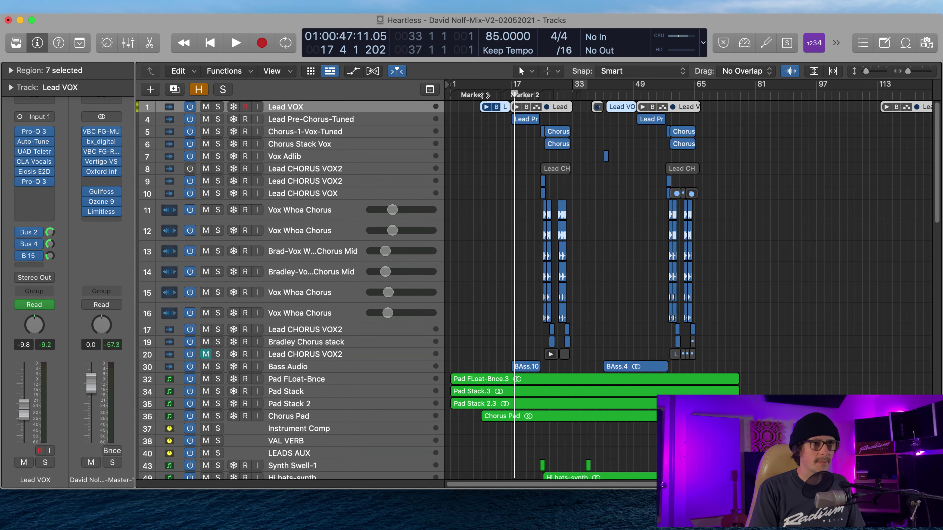
drag(471, 107, 549, 132)
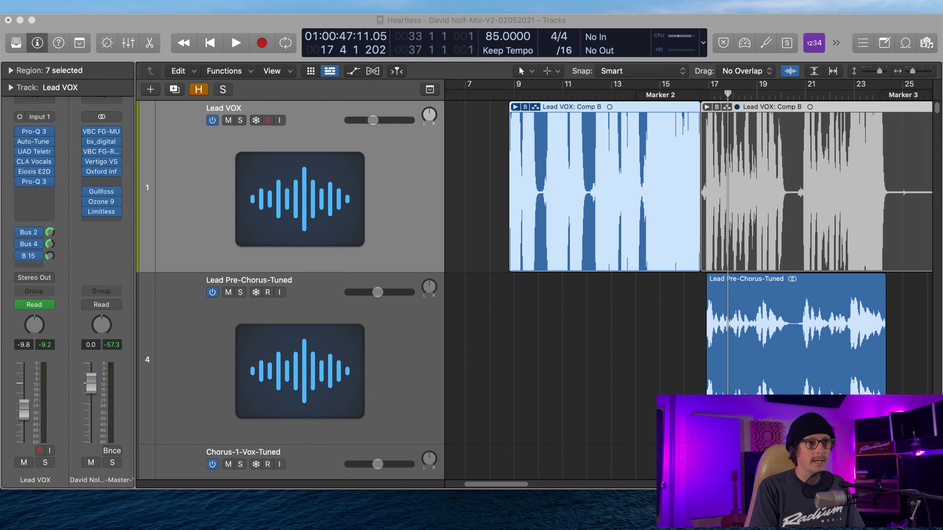
click(264, 22)
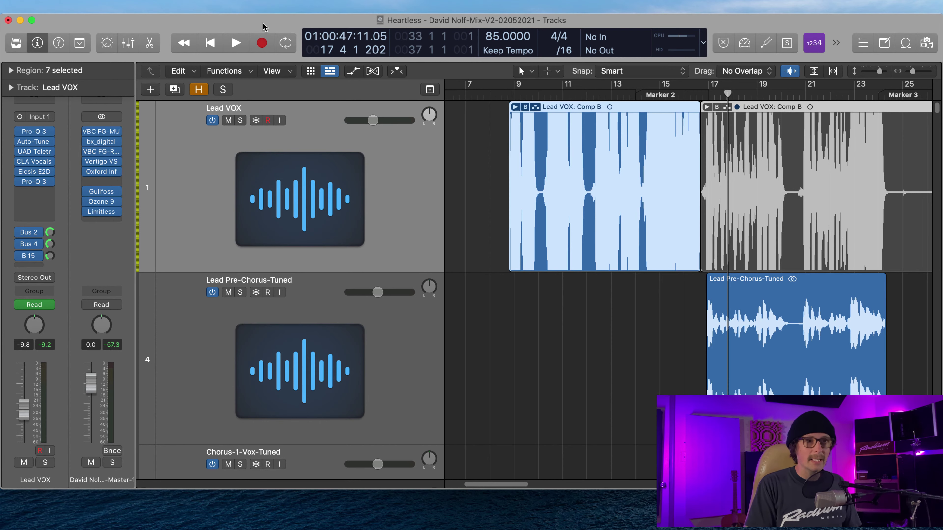
key(ctrl+alt+super+Down)
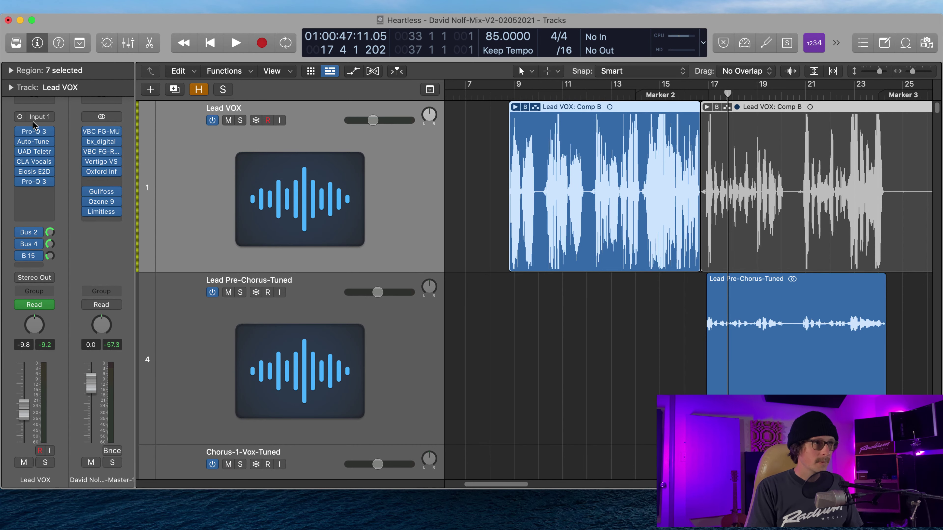
Open the Lead VOX inserts for inspection: Pro-Q 3, Auto-Tune EFX, Teletronix LA-2A, CLA Vocals, E2Deesser and the second Pro-Q 3
click(34, 132)
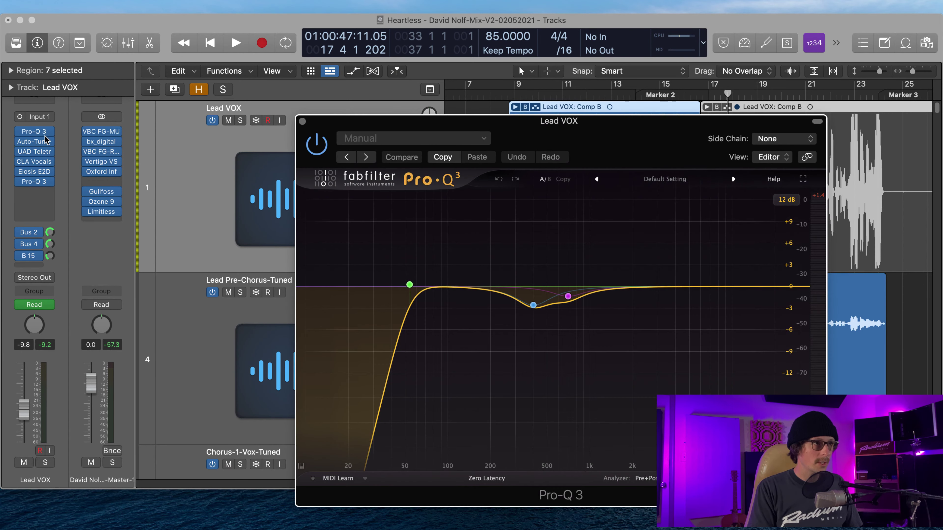
click(35, 150)
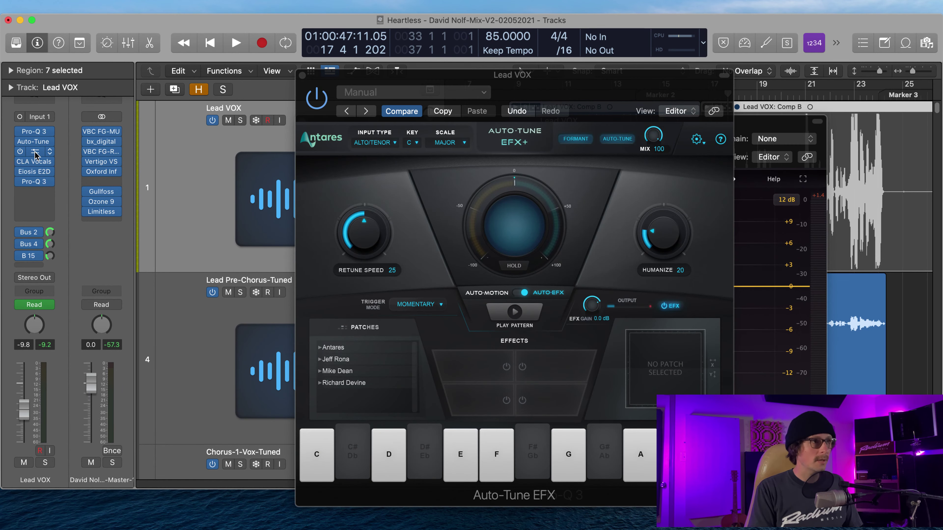
click(35, 152)
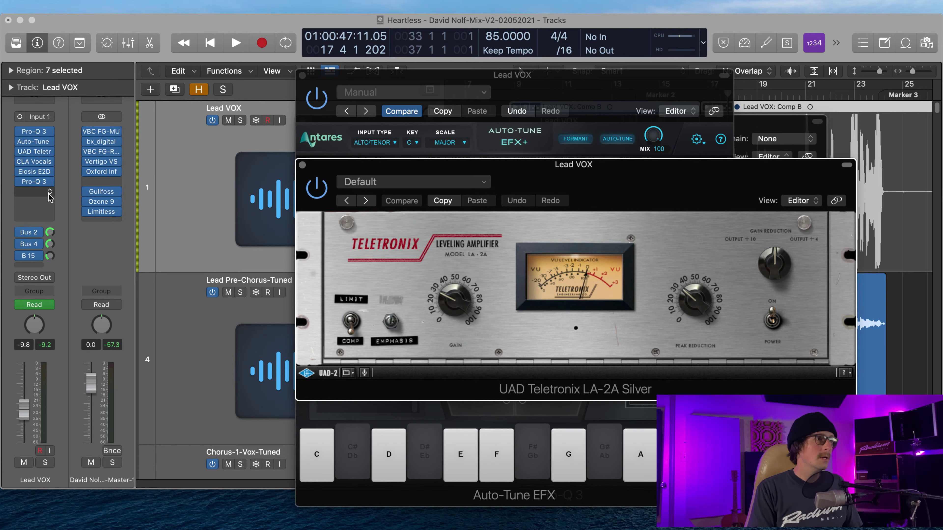
click(36, 162)
click(34, 171)
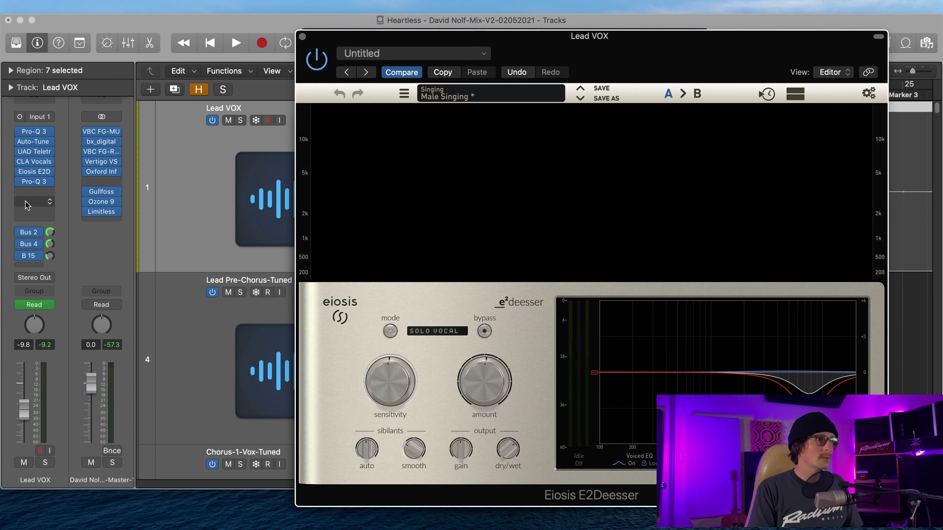
click(33, 181)
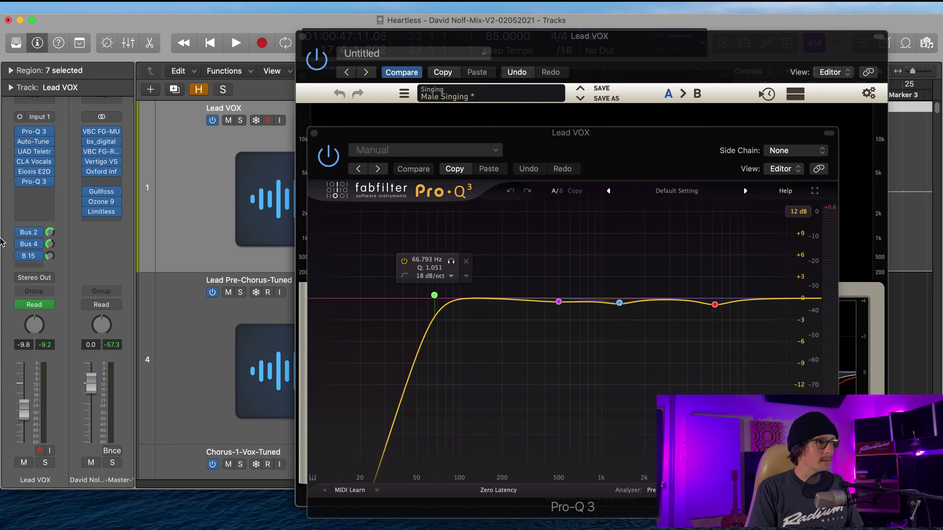
Inspect ValhallaVintageVerb on Lead VOX's Bus 2 return, VAL VERB, and the UAD API 2500 on its Bus 4 return, VOX COMP
click(30, 233)
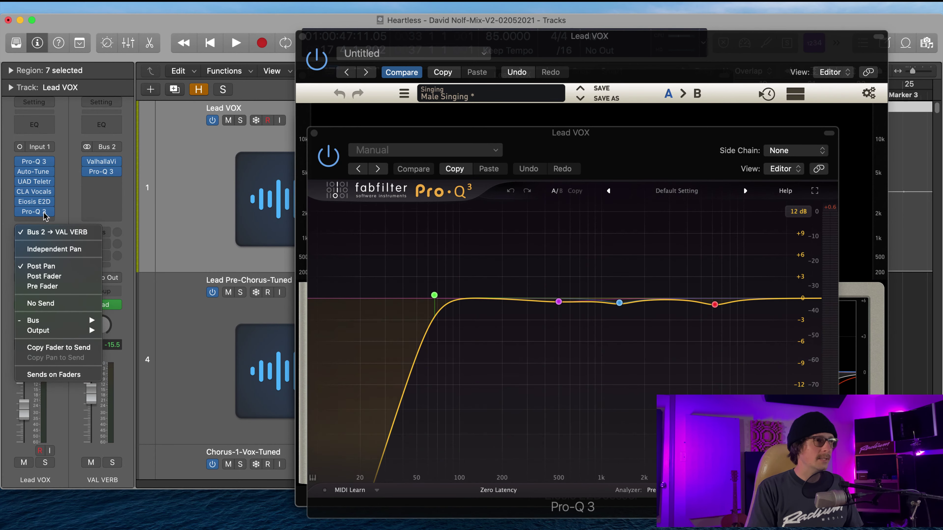
click(76, 164)
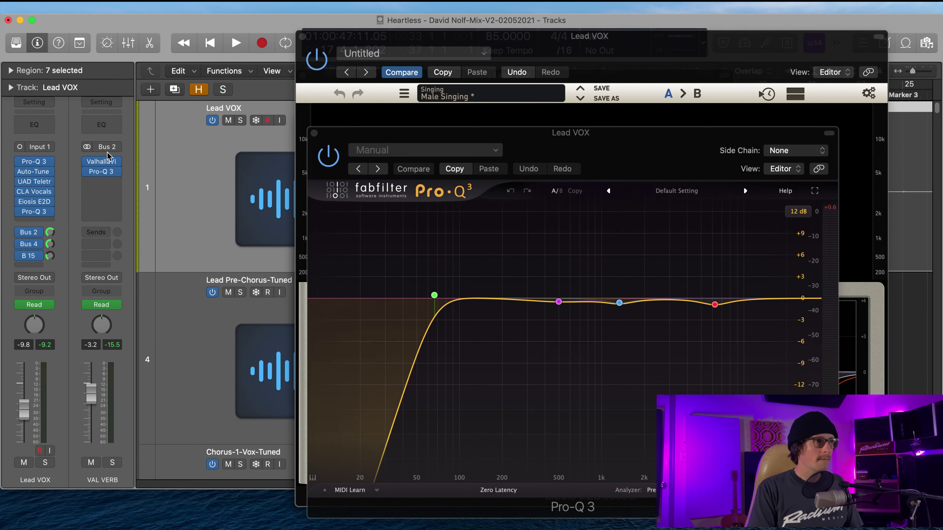
click(102, 164)
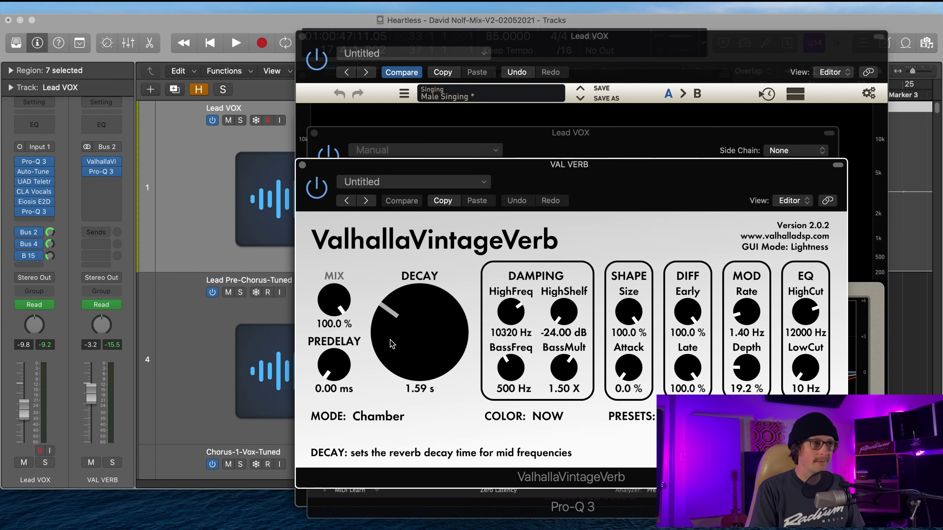
click(34, 246)
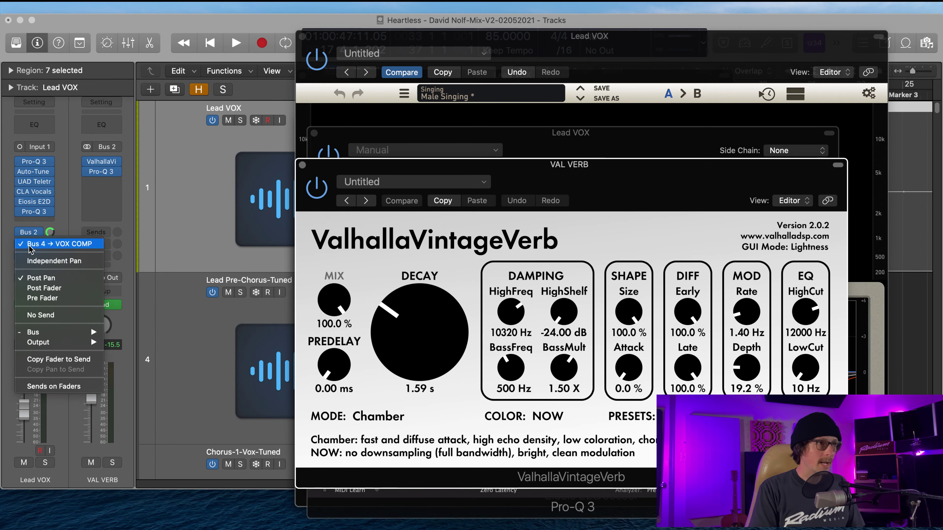
click(104, 162)
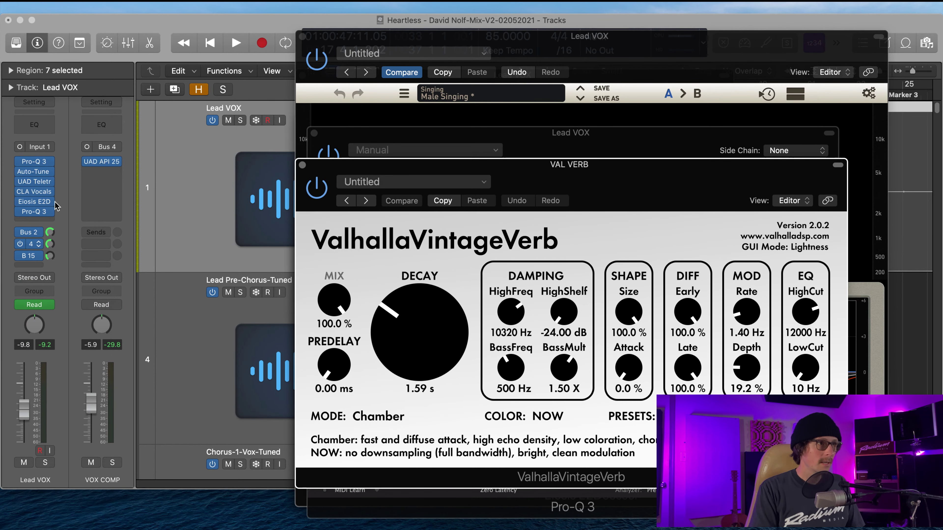
click(104, 162)
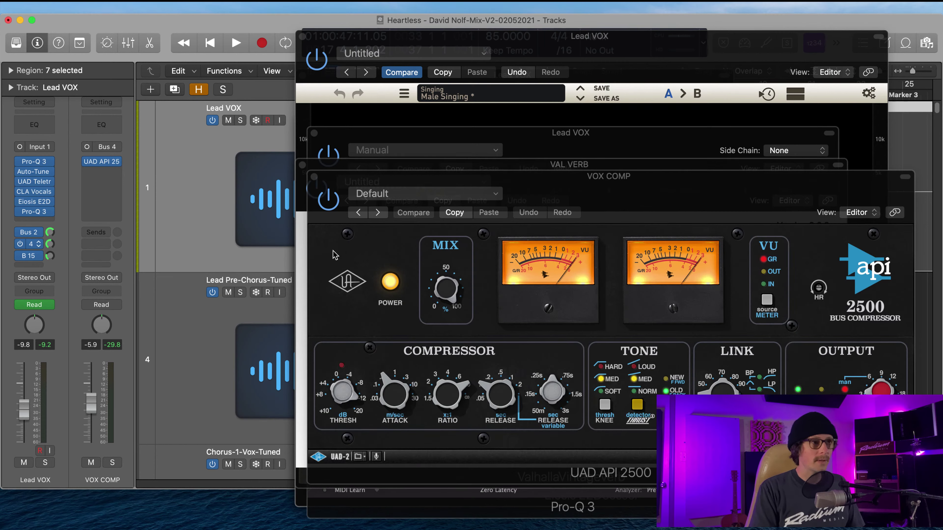
Inspect ValhallaVintageVerb and Pro-Q 3 on Whoa Verb, the return fed by Lead VOX's Bus 15 send
click(28, 257)
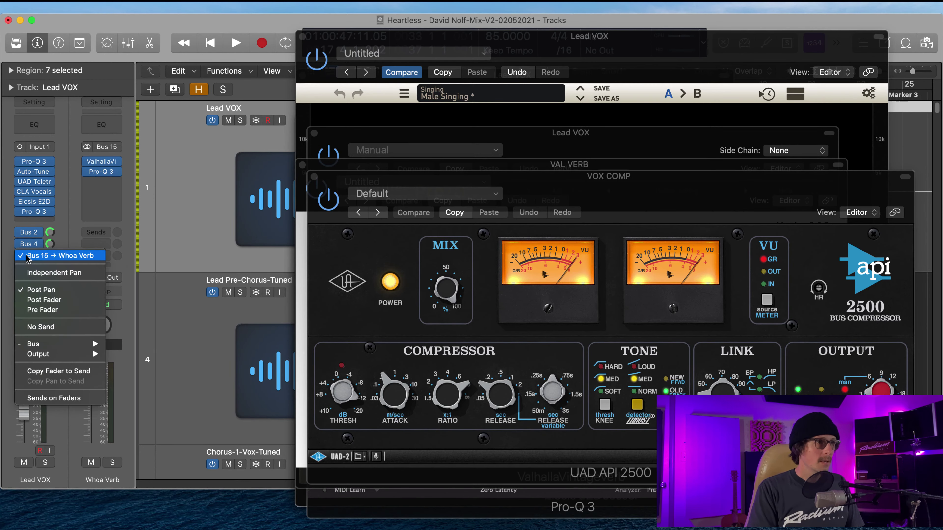
click(60, 210)
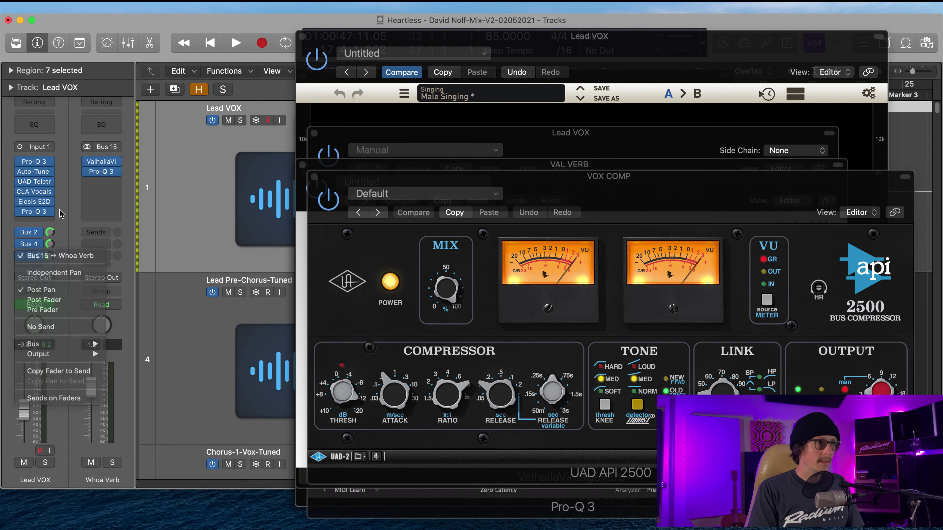
click(107, 164)
drag(592, 179, 571, 122)
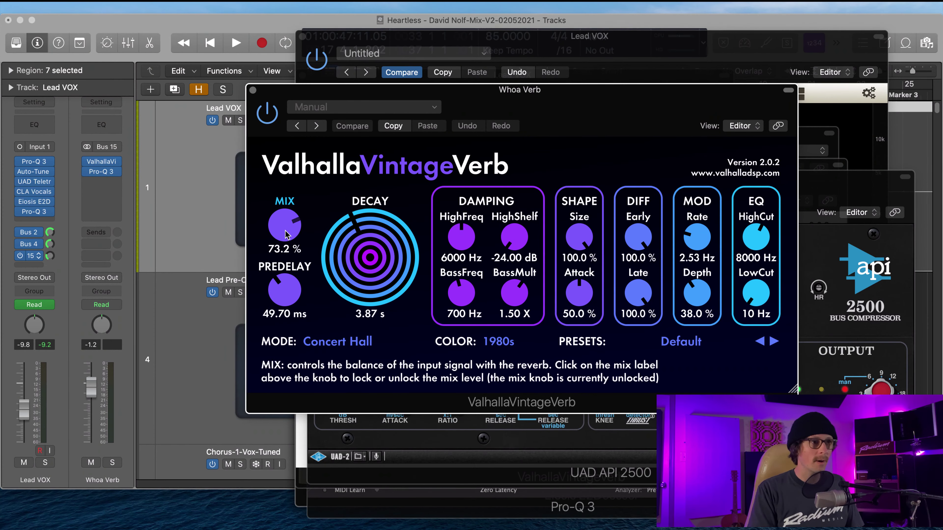
click(101, 172)
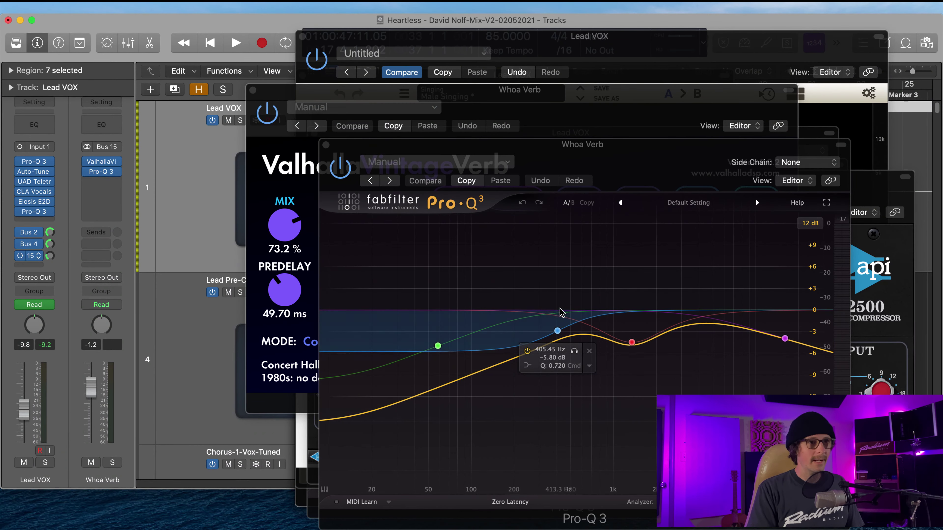
Close all open plug-in windows of Whoa Verb, VOX COMP, VAL VERB and Lead VOX
click(324, 145)
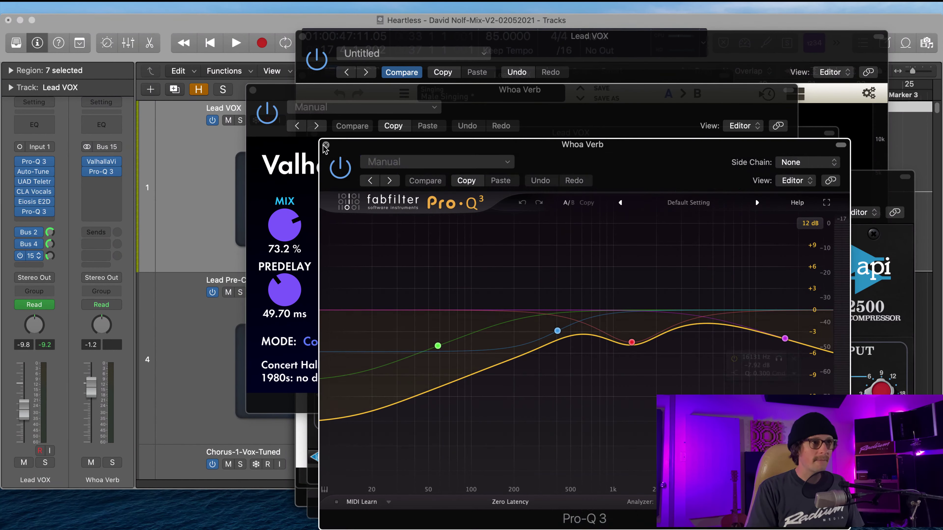
click(325, 145)
click(253, 91)
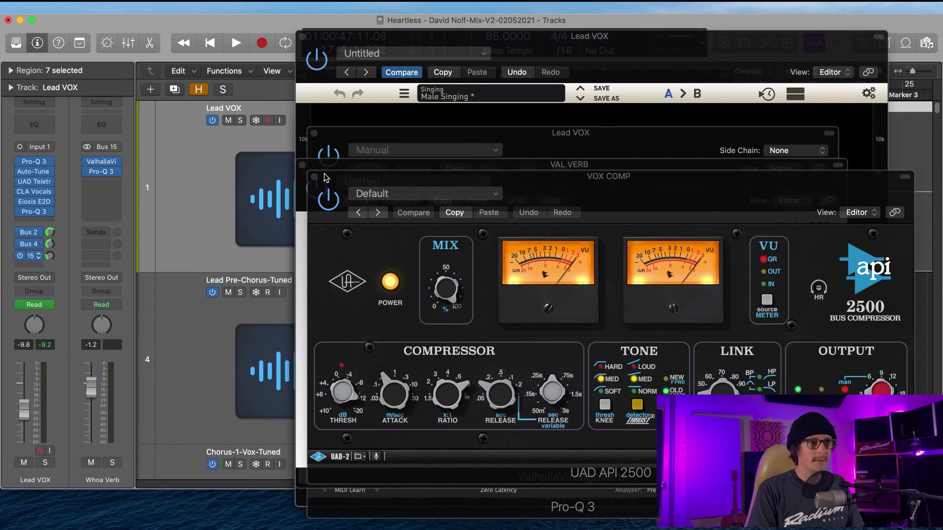
click(314, 177)
click(302, 165)
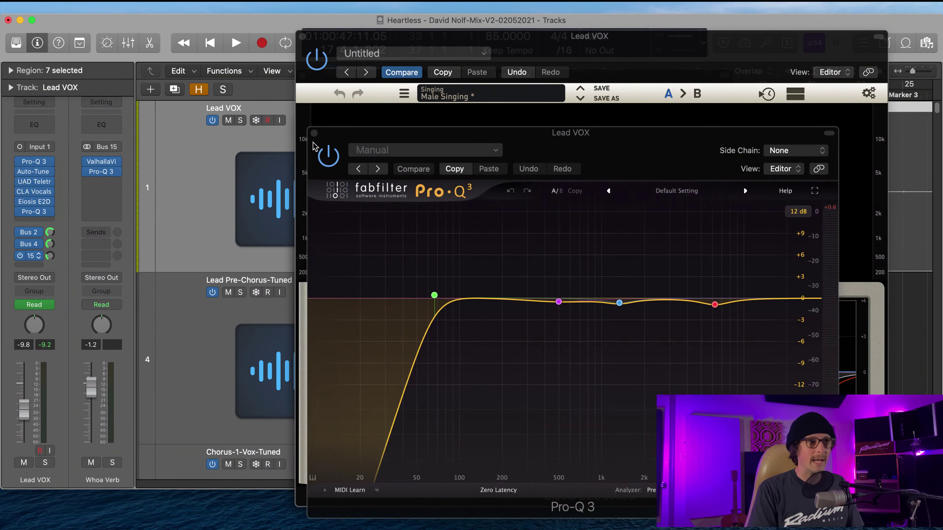
click(314, 133)
click(302, 37)
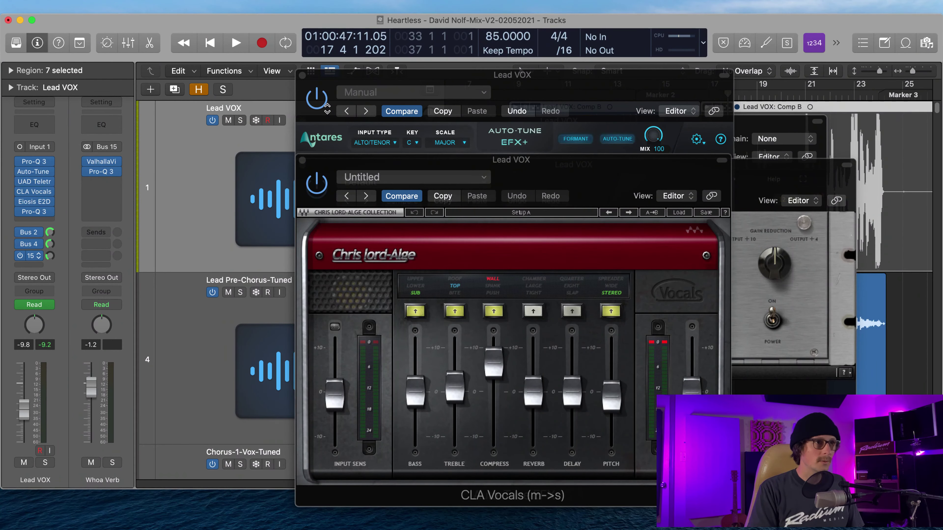
click(302, 76)
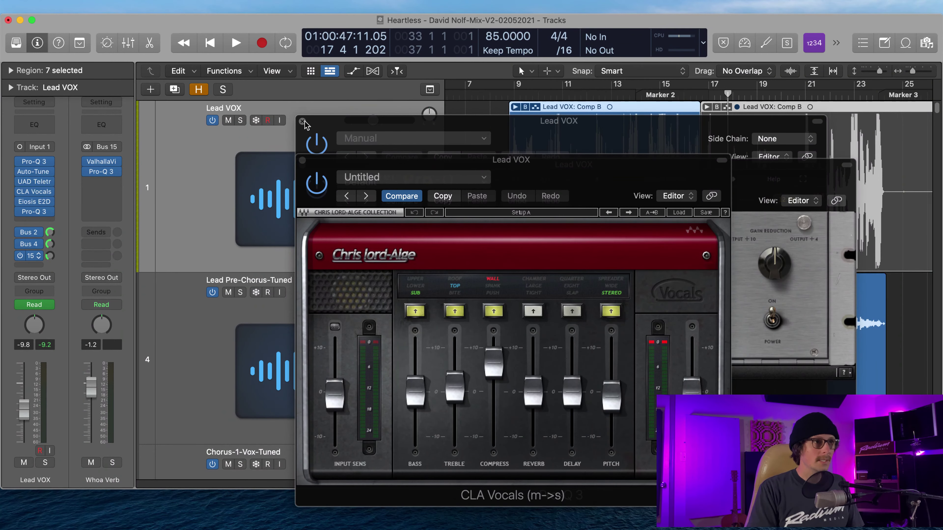
click(302, 160)
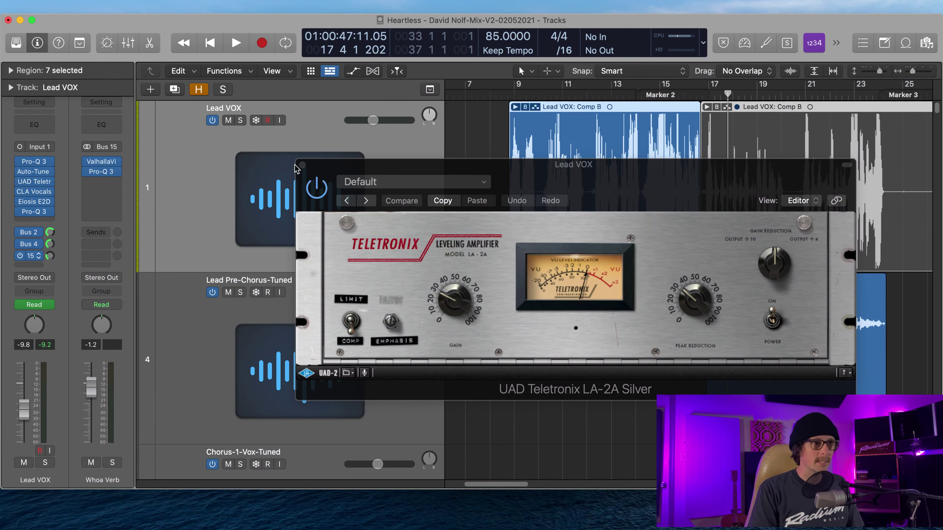
click(302, 165)
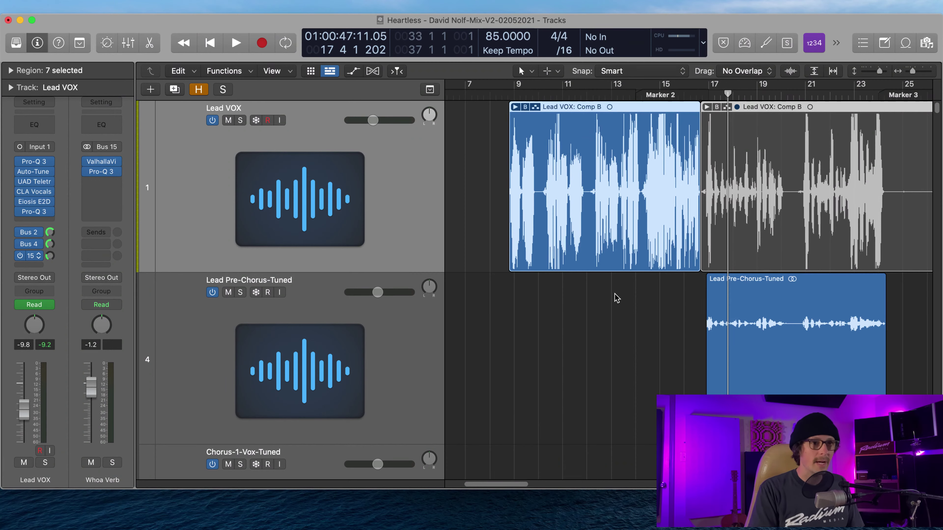
Zoom out to show the whole arrangement and compare the channel strips of Lead Pre-Chorus-Tuned and Lead VOX
ctrl+alt+click(616, 295)
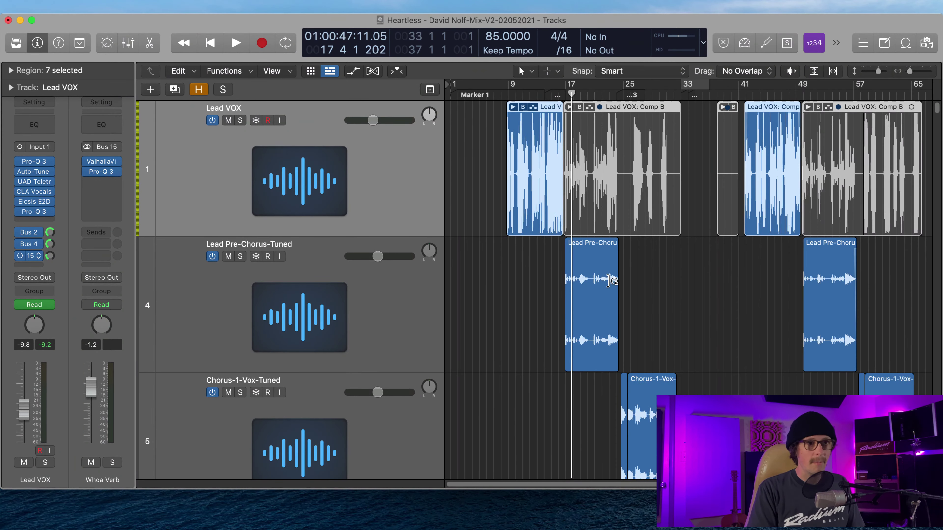
click(350, 311)
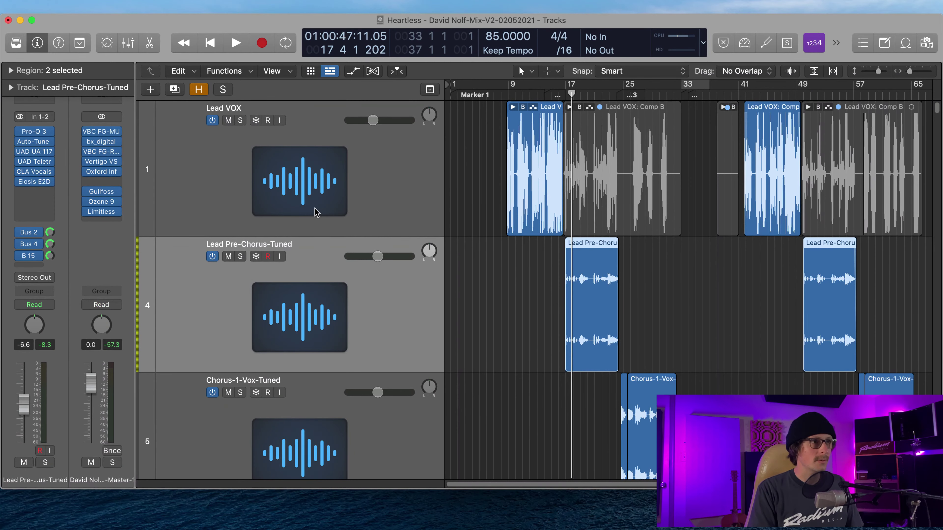
click(315, 212)
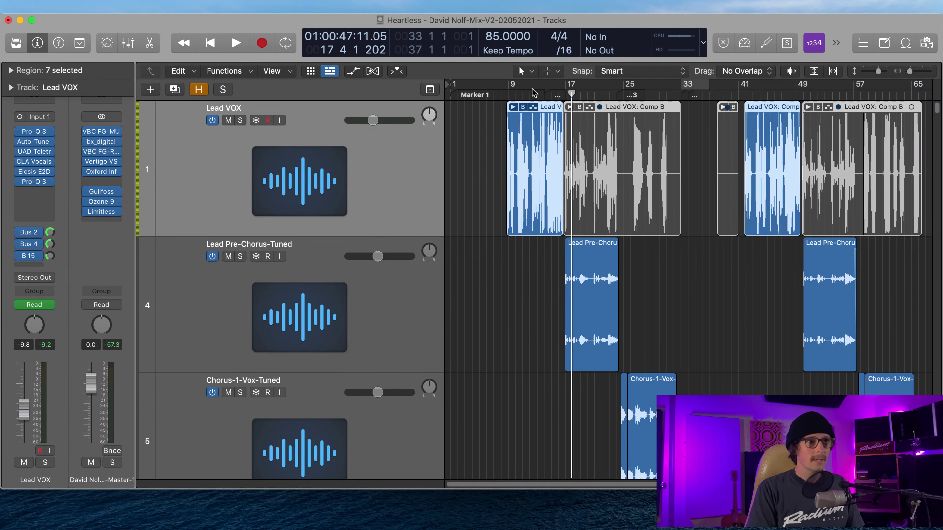
Play the full mix from bar 8, just before the first Lead VOX region, with the Lead VOX track selected
click(479, 94)
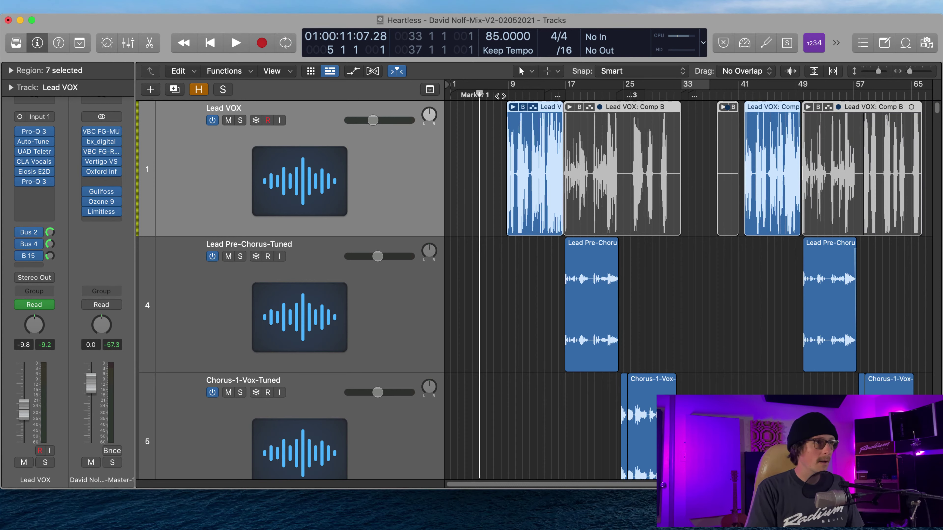
click(500, 96)
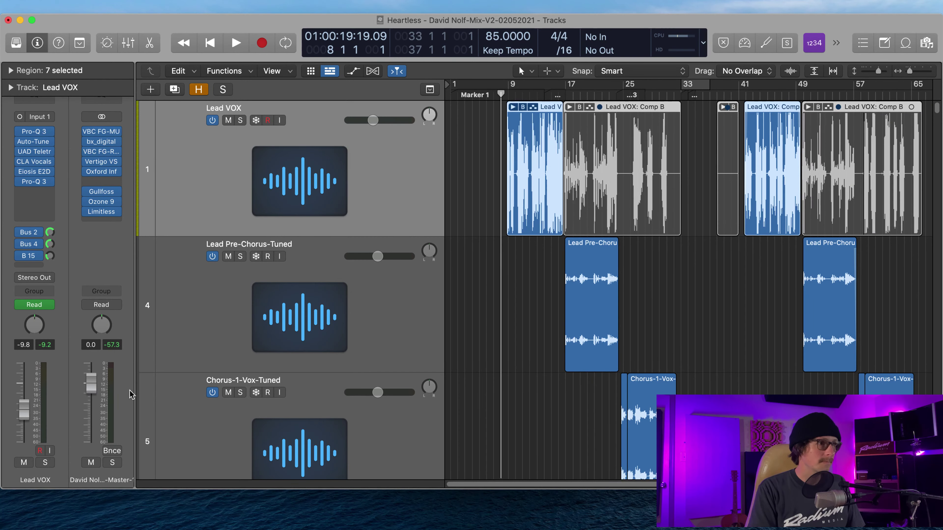
click(320, 247)
click(350, 213)
key(space)
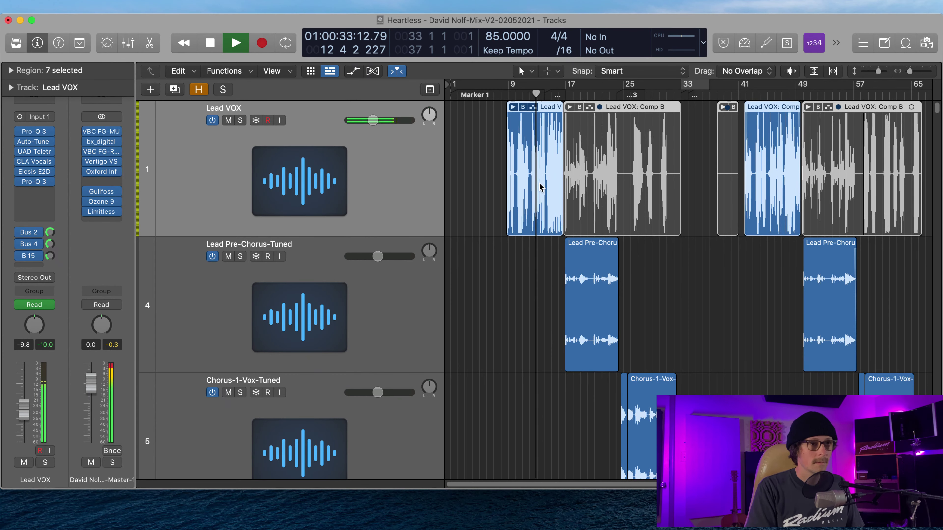
Audition Lead VOX with its Bus 2 and Bus 15 sends off and on again, and return playback to about bar 9
click(19, 233)
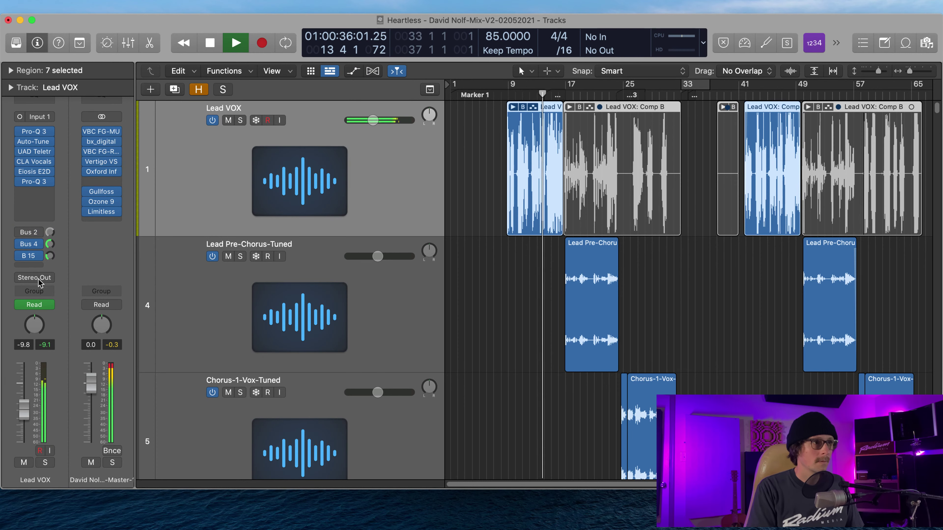
click(20, 256)
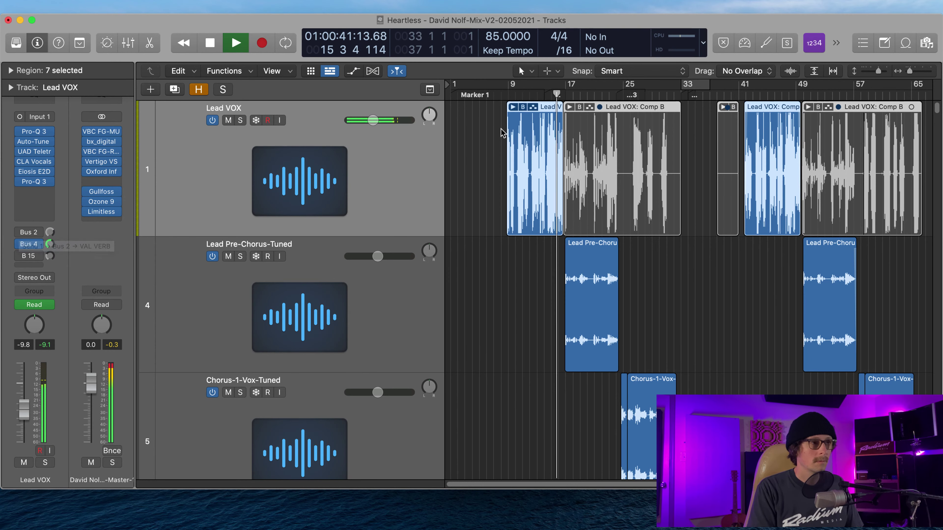
click(20, 232)
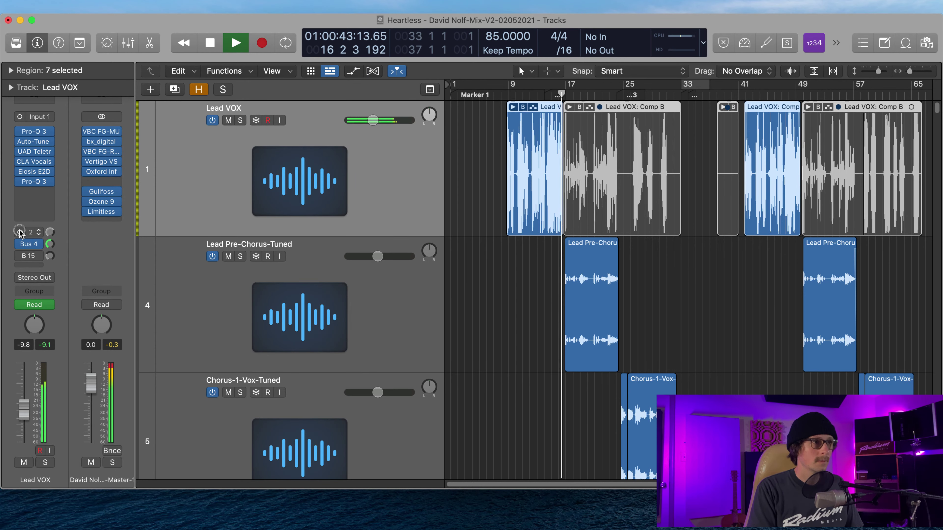
click(20, 256)
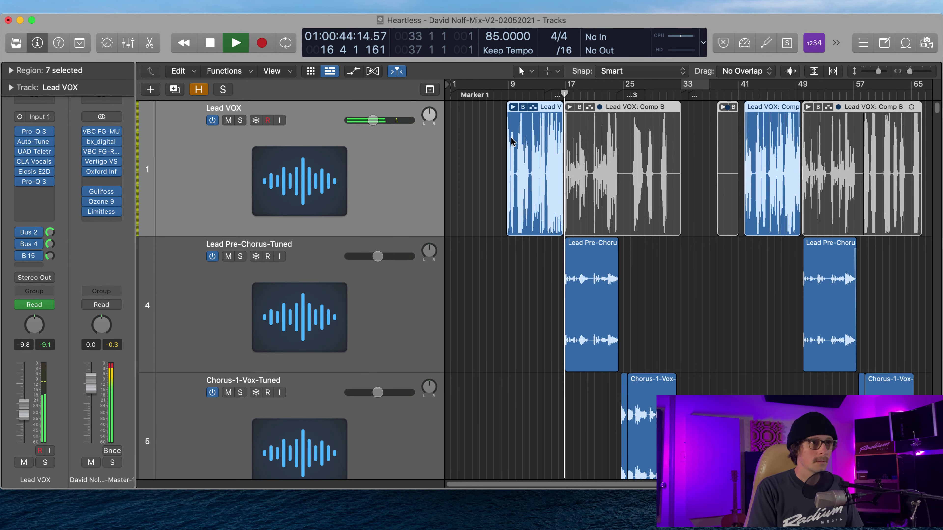
click(505, 94)
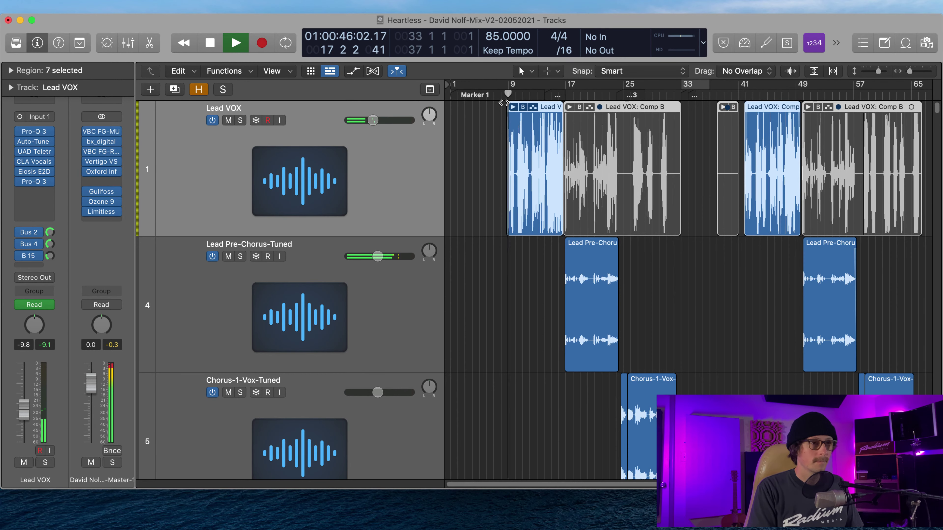
Compare the Lead VOX sound with its Bus 2 and Bus 15 sends bypassed and re-enabled during playback, then stop
click(20, 232)
click(20, 256)
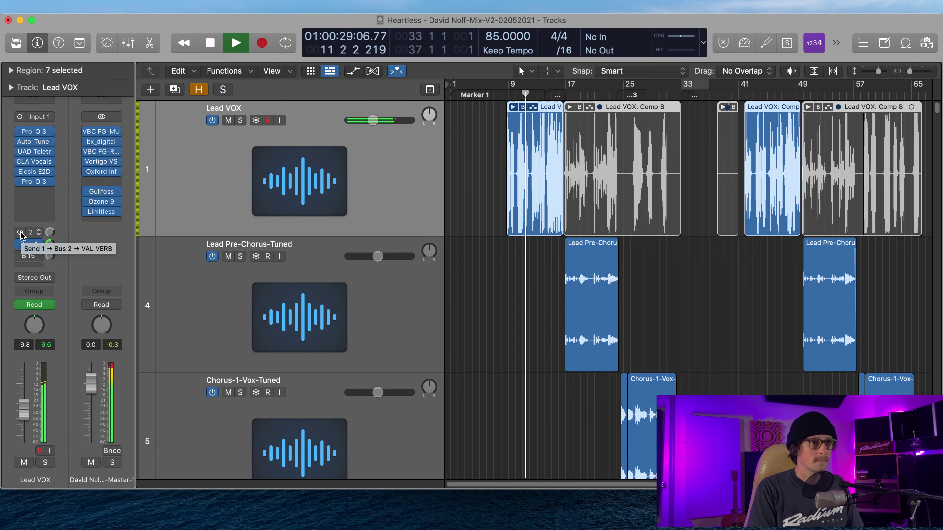
click(20, 232)
click(20, 256)
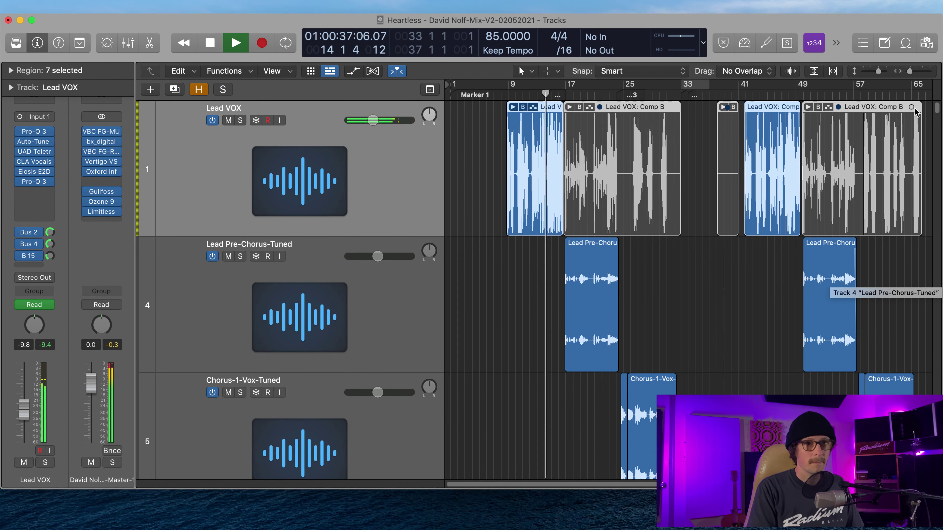
key(space)
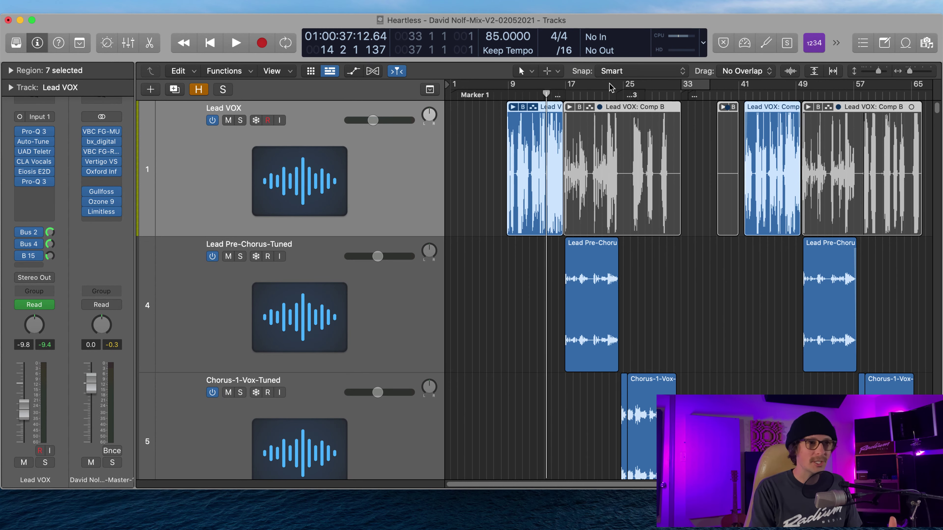
Select the Lead Pre-Chorus-Tuned track and play the song from bar 16
click(563, 95)
click(351, 303)
scroll(544, 305, down, 1)
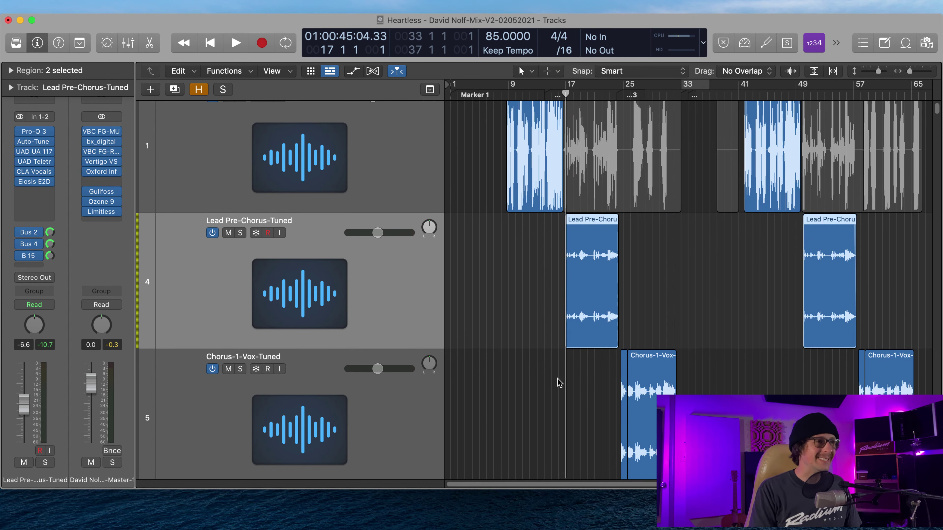
click(559, 95)
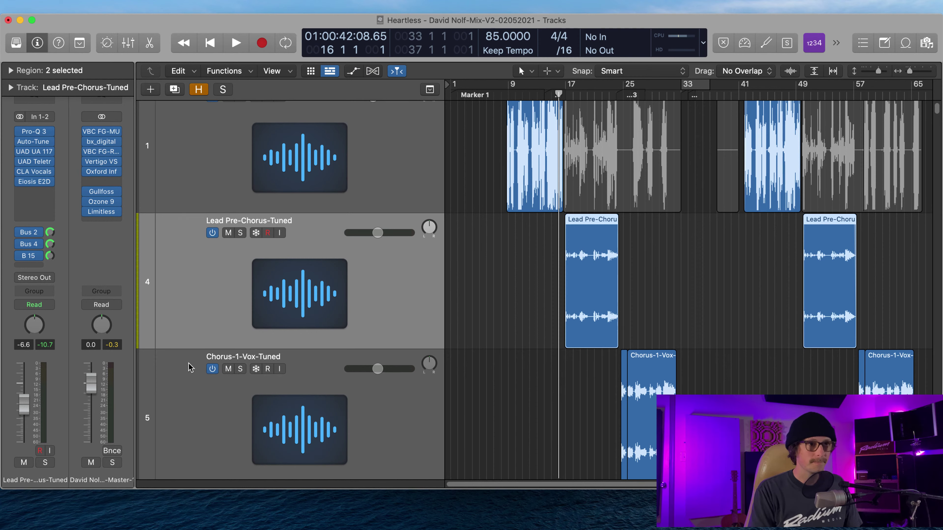
click(516, 266)
key(space)
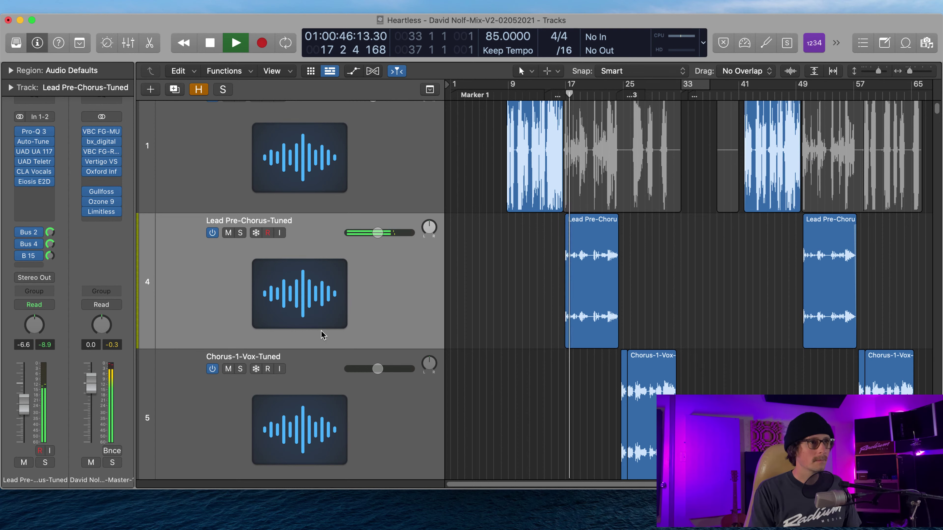
Check where the Bus 2 and Bus 15 sends on Lead Pre-Chorus-Tuned are routed while listening, leaving the routing unchanged
click(29, 233)
click(26, 239)
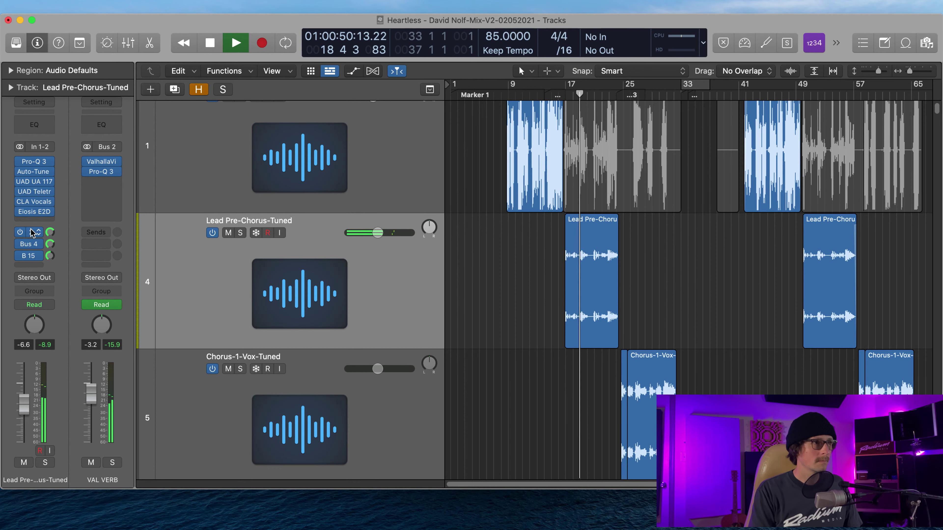
click(32, 231)
click(58, 194)
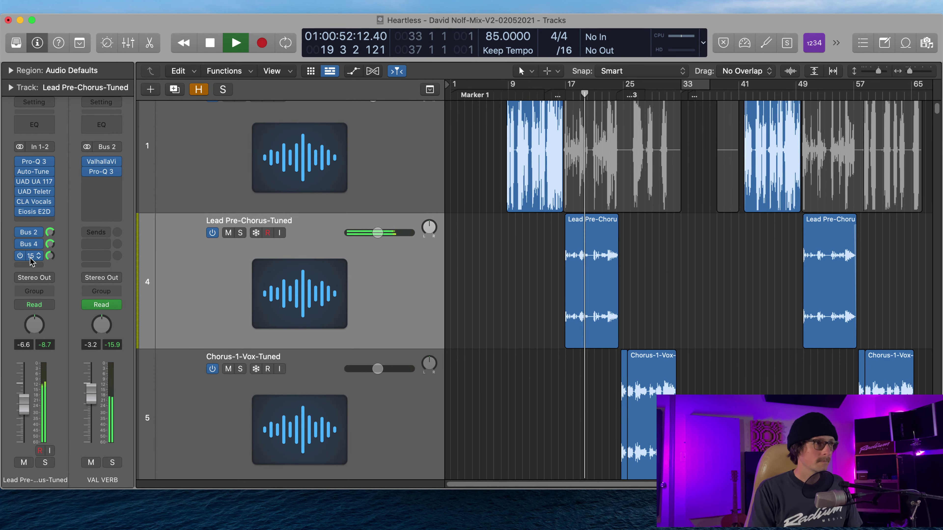
click(33, 255)
click(44, 217)
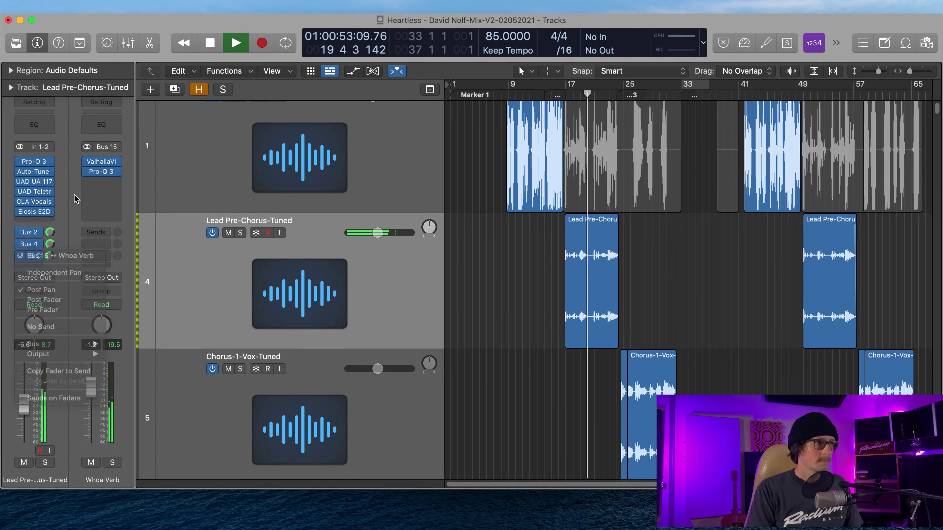
View the CLA Vocals plug-in on Lead Pre-Chorus-Tuned during playback, close it and stop playback
click(38, 202)
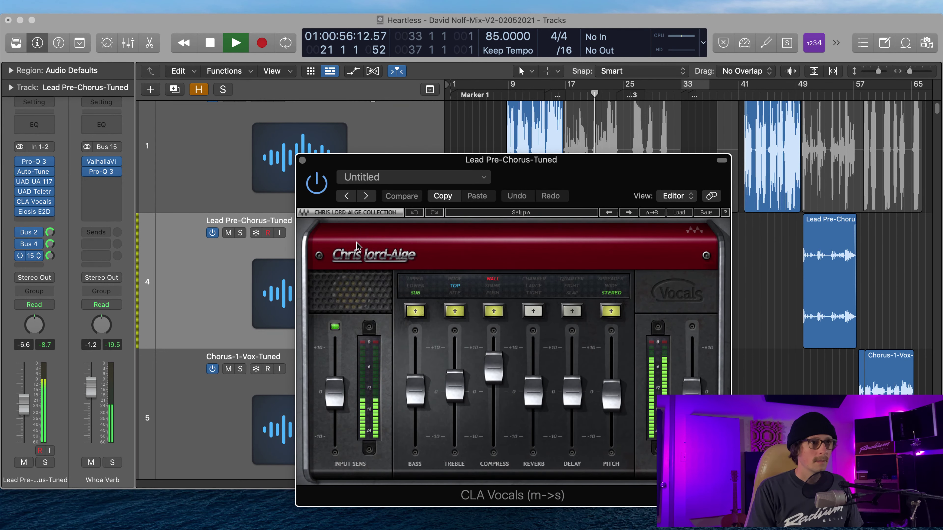
click(302, 160)
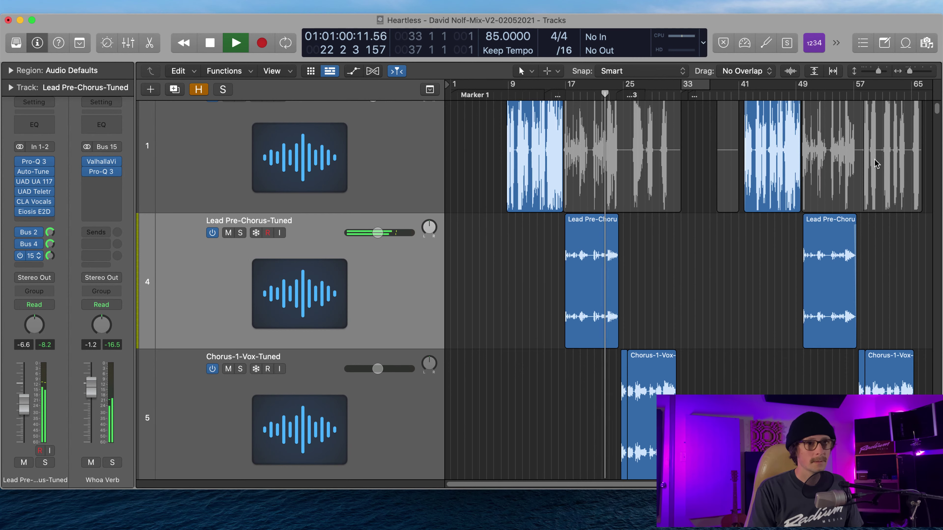
key(space)
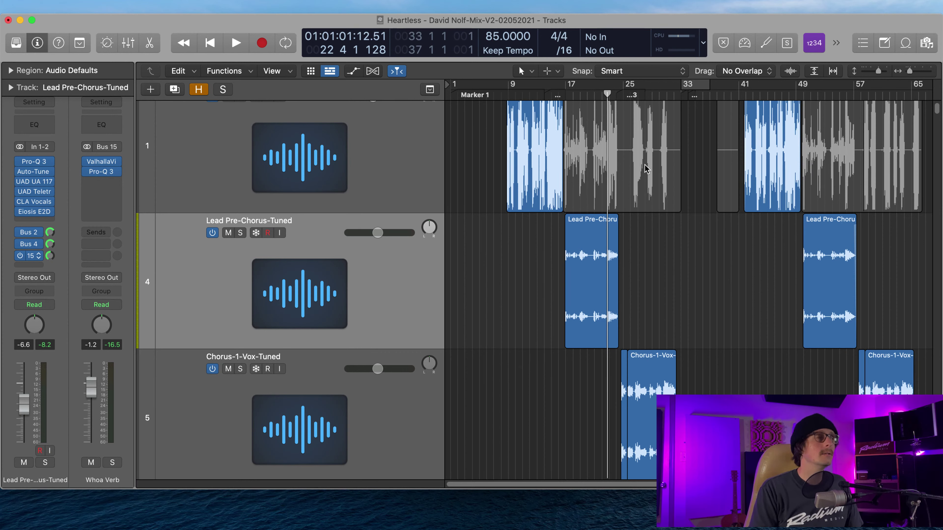
Set a cycle range from bar 17 to bar 25 with the playhead at bar 17, and select the Lead Pre-Chorus-Tuned track
click(567, 90)
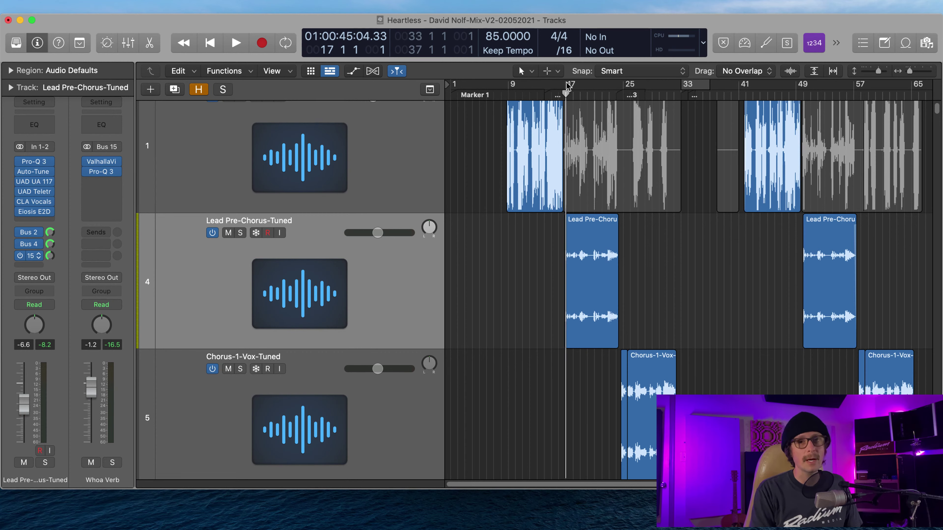
drag(564, 88, 620, 89)
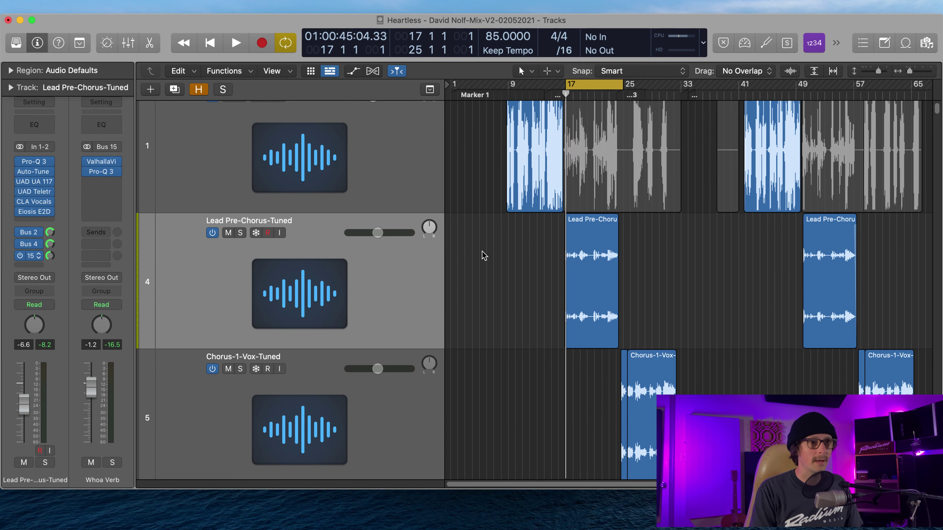
click(288, 292)
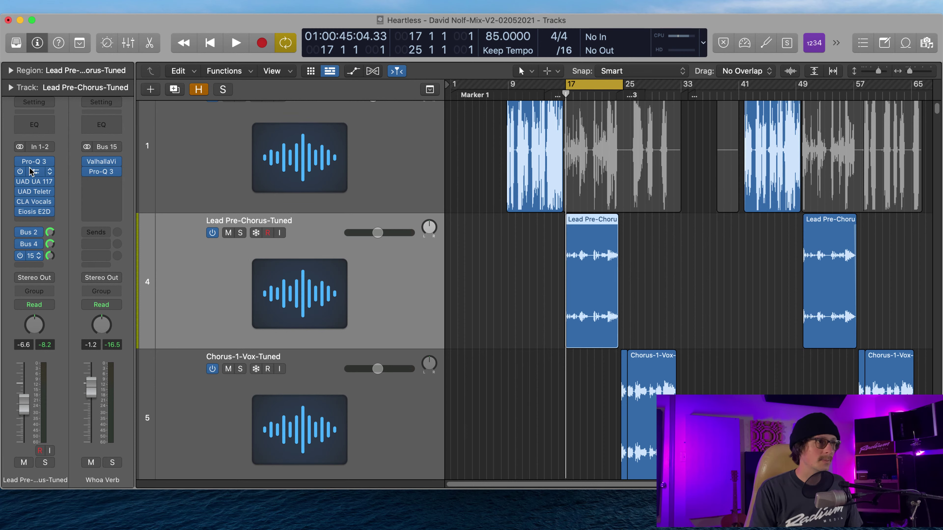
Review the Auto-Tune, UAD compressor, CLA Vocals and E2Deesser plug-ins plus the Bus 2 send on Lead Pre-Chorus-Tuned, and close the plug-in windows
click(34, 192)
click(34, 181)
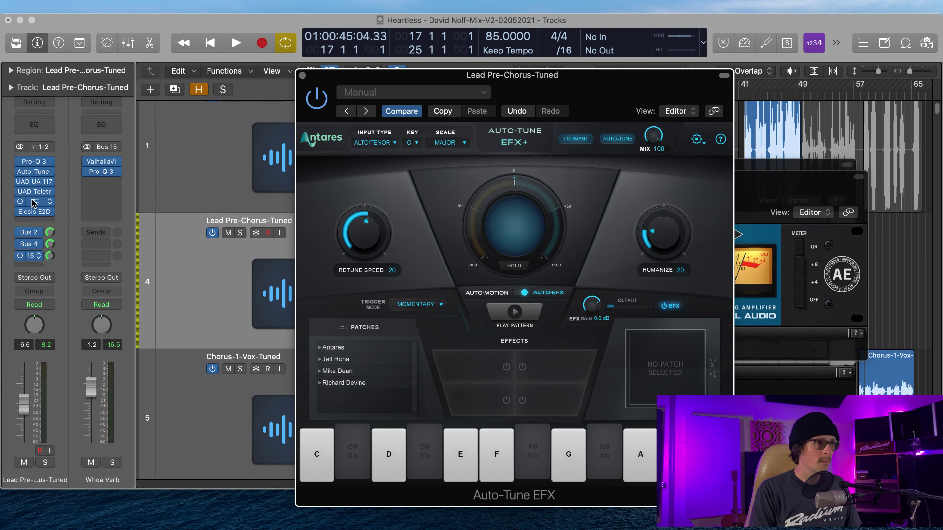
click(34, 203)
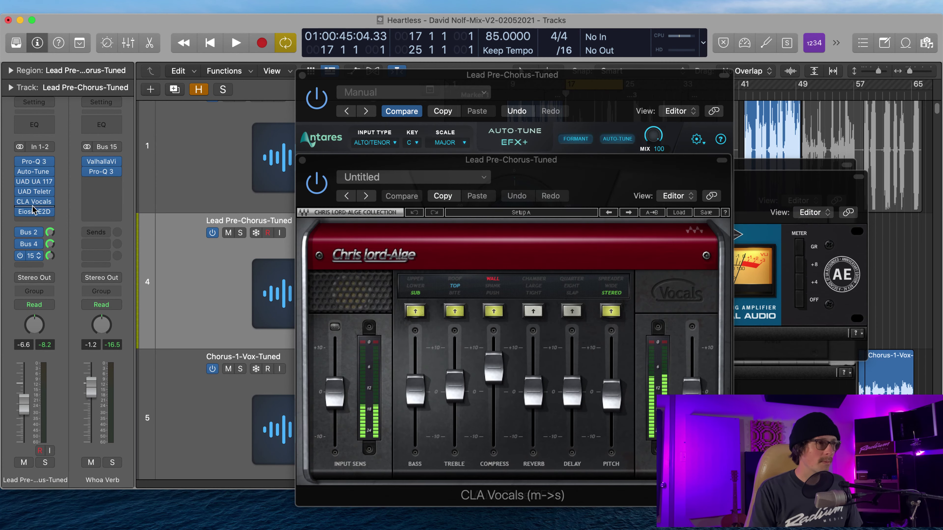
click(36, 212)
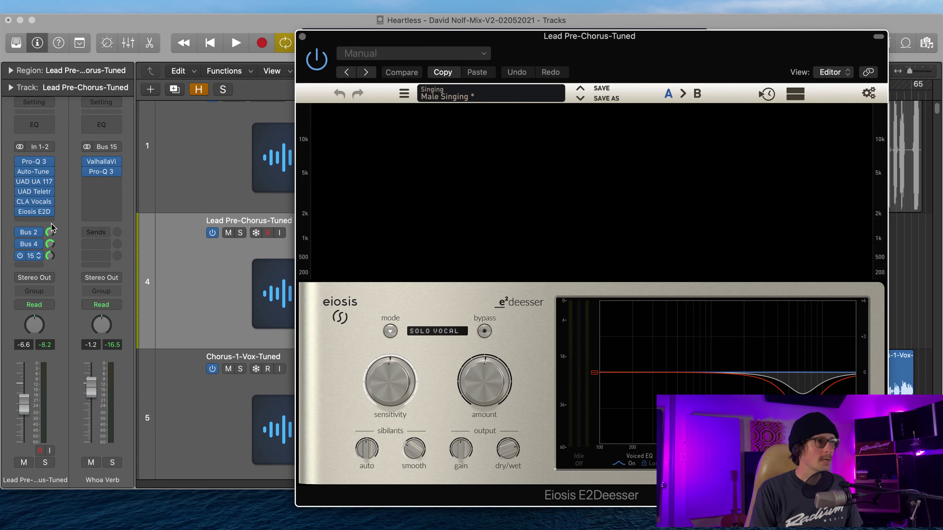
click(29, 232)
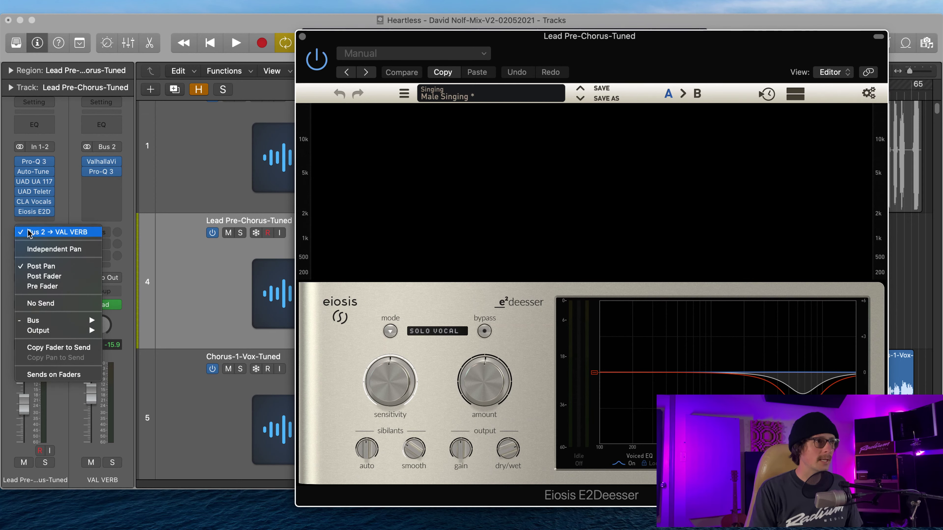
click(104, 162)
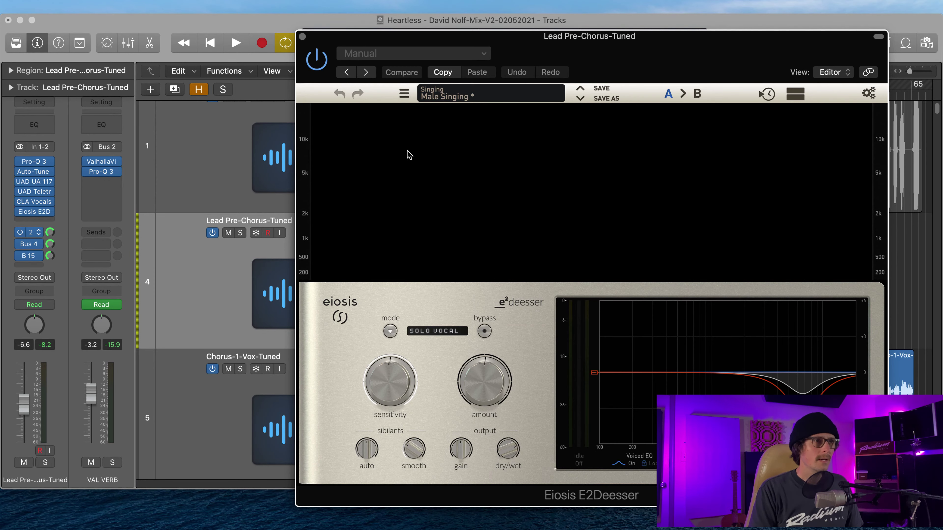
click(302, 36)
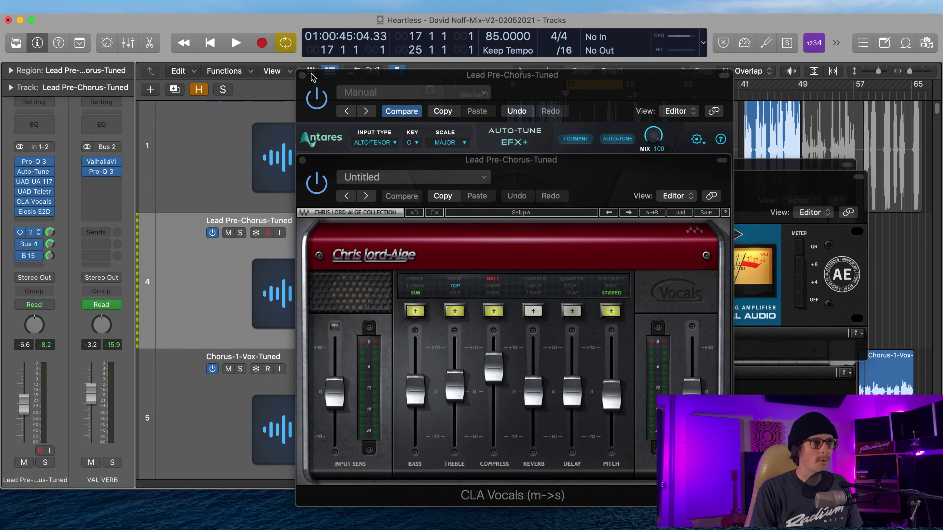
click(303, 75)
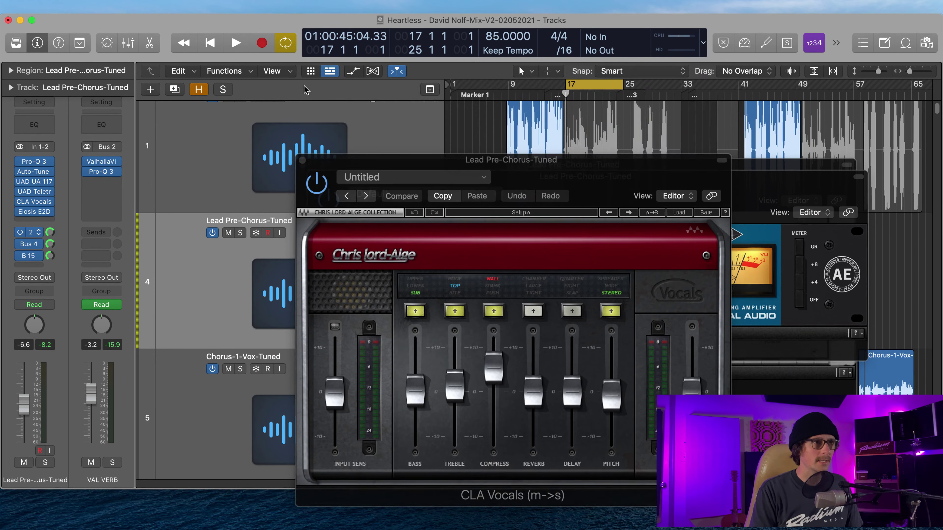
click(303, 161)
click(302, 174)
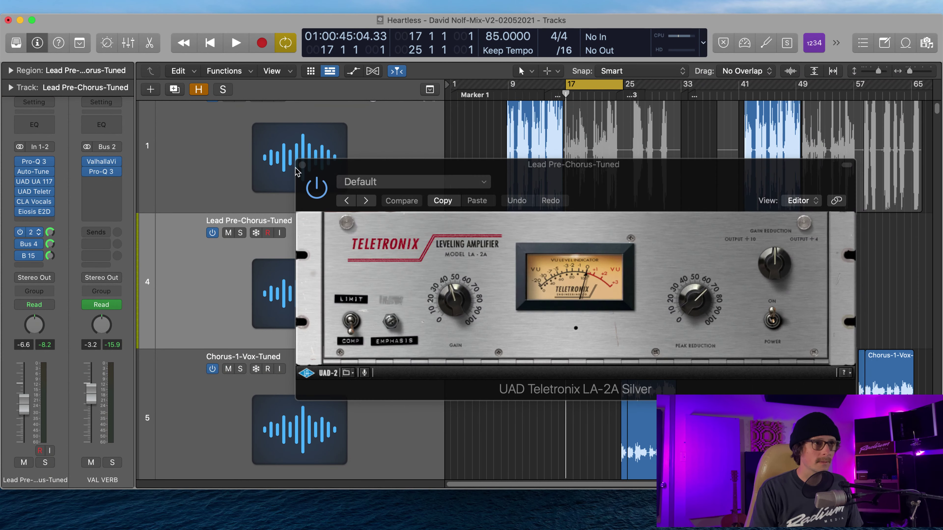
click(302, 165)
Open BIAS AMP 2 and BIAS FX 2 on the GTR-Glassy Chords track 72 for viewing, and close both windows
scroll(644, 341, down, 5)
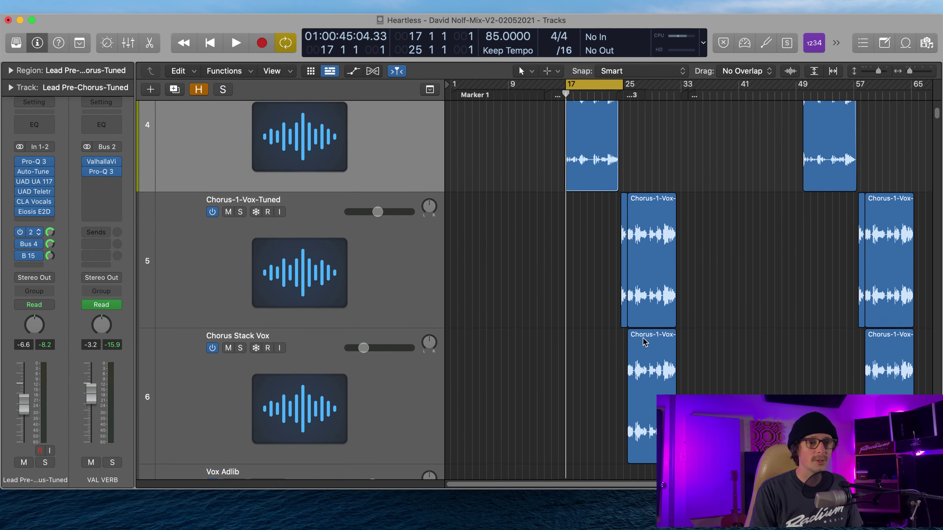
scroll(644, 342, down, 2)
ctrl+alt+click(561, 300)
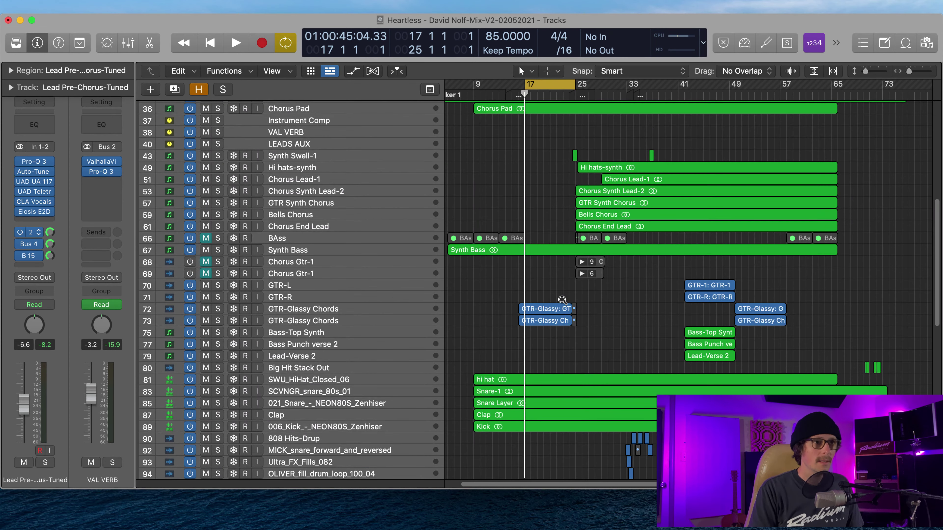
scroll(563, 300, down, 3)
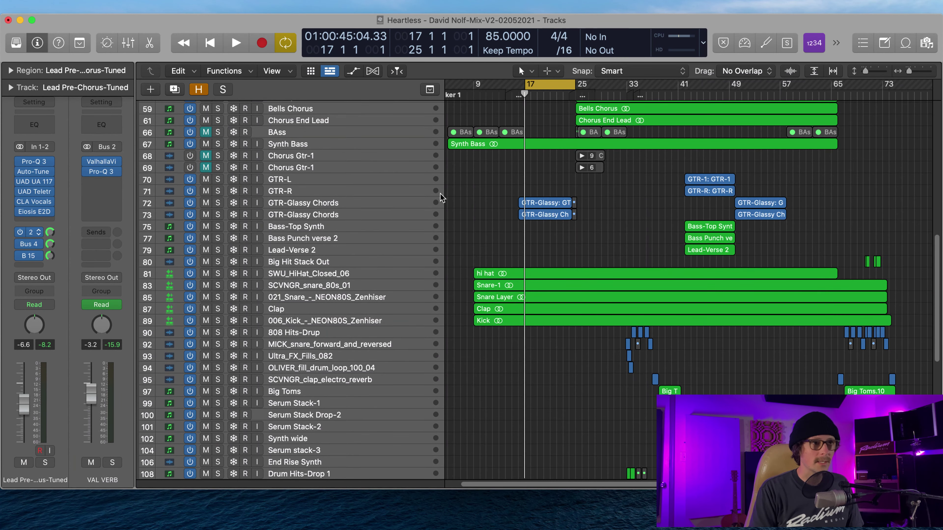
click(366, 206)
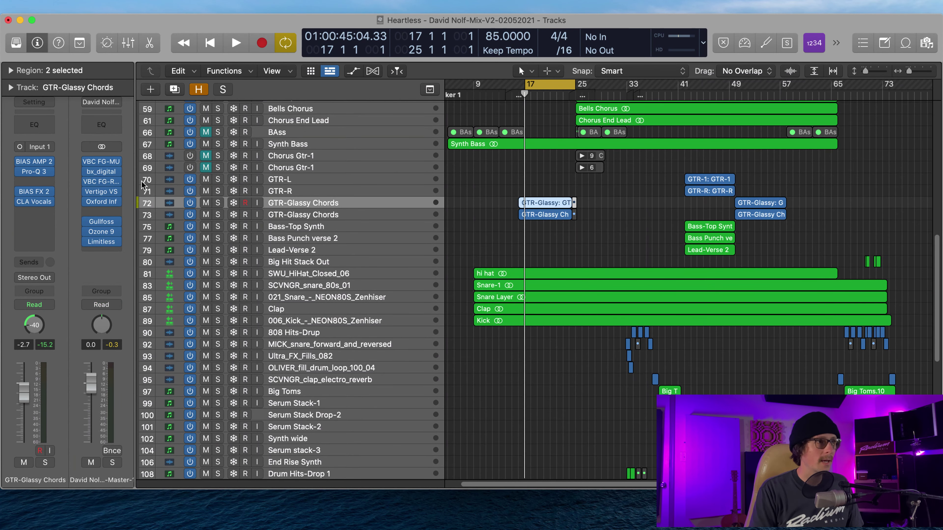
click(33, 162)
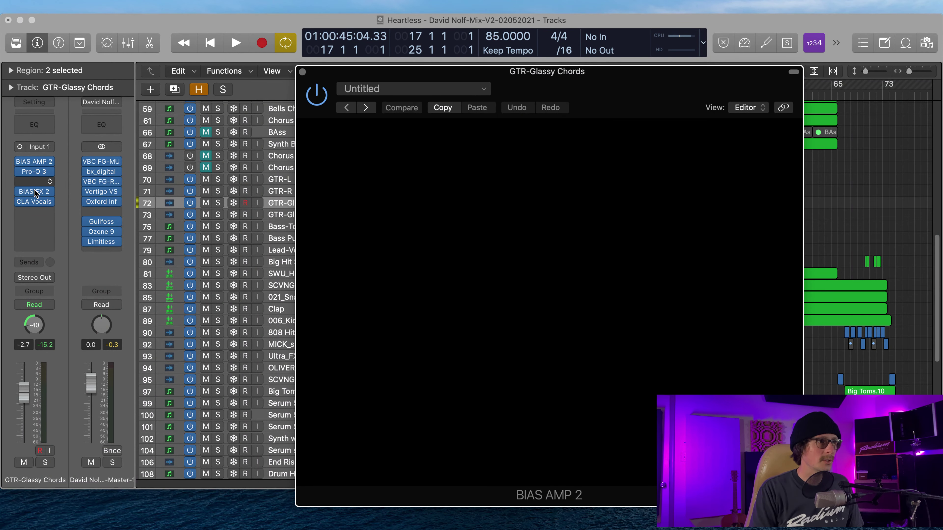
click(34, 191)
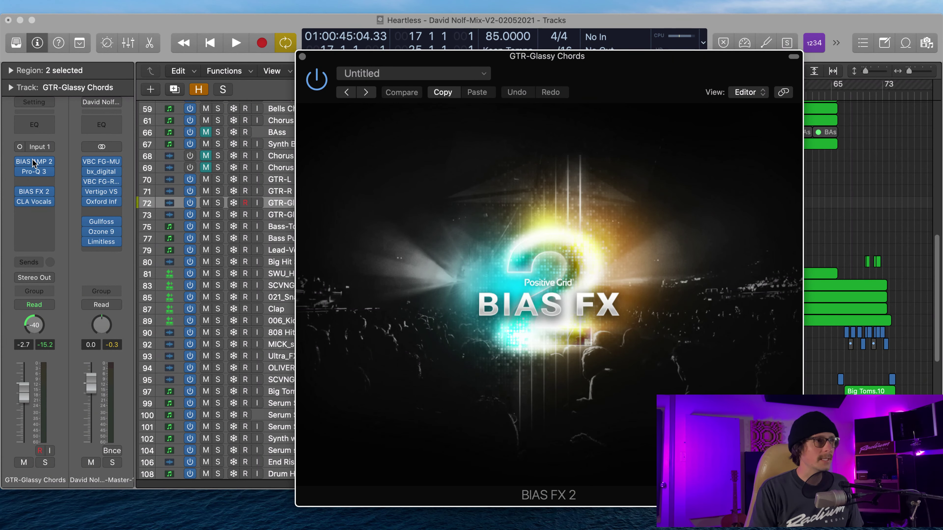
mouse_move(34, 164)
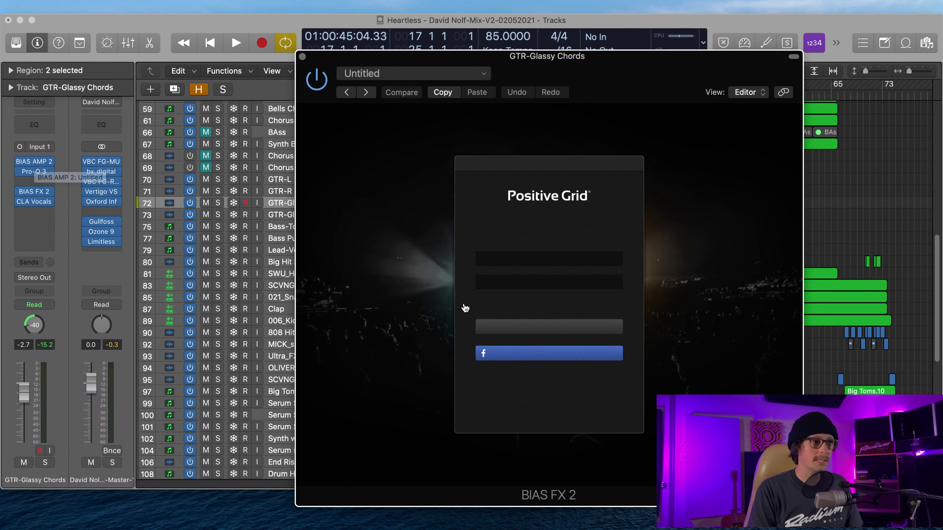
click(302, 57)
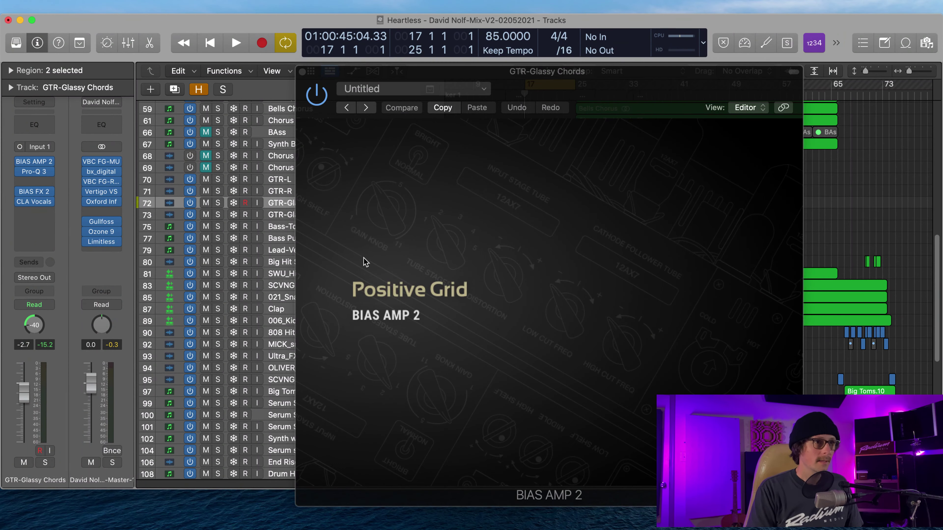
click(303, 72)
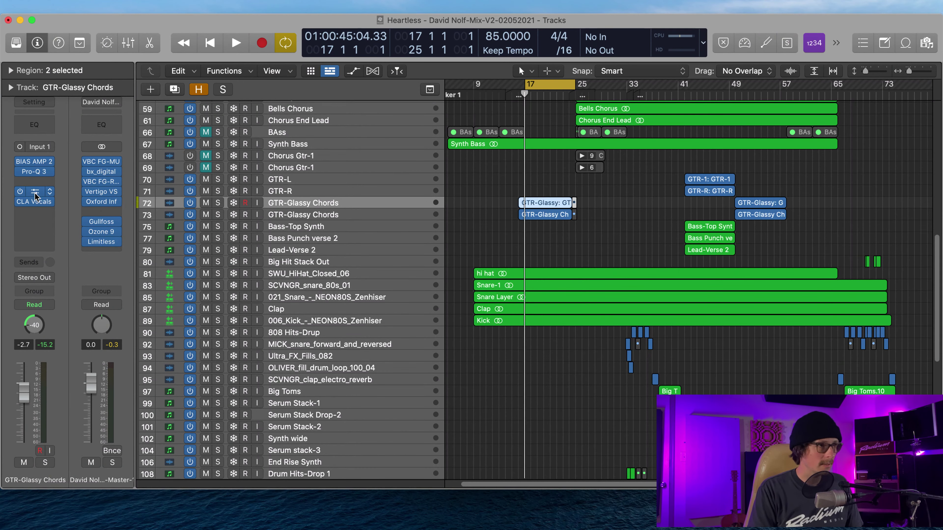
View the CLA Vocals settings on GTR-Glassy Chords track 72, and close the open plug-in windows
click(34, 201)
click(35, 202)
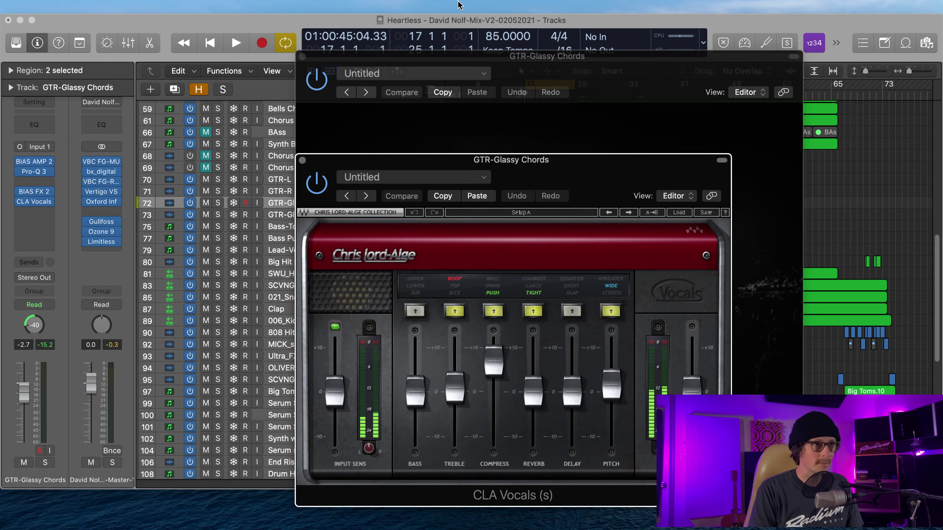
click(302, 160)
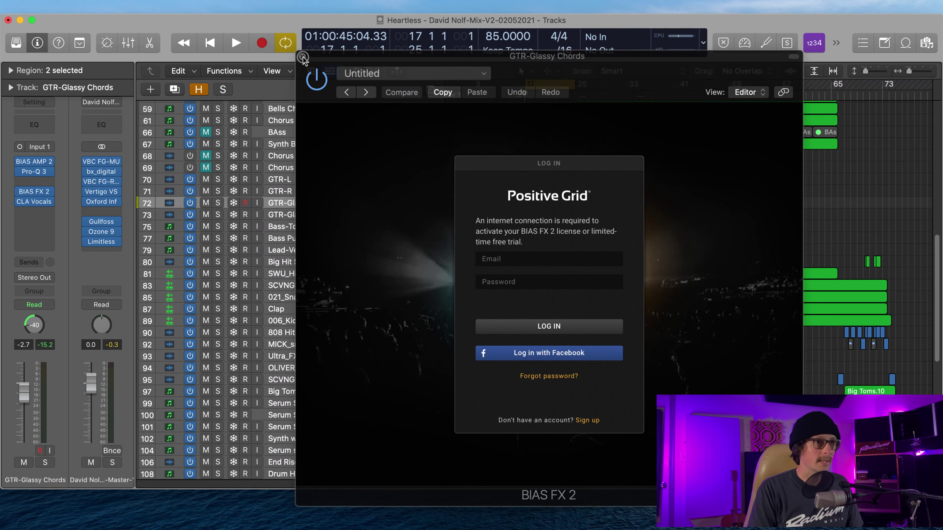
click(302, 58)
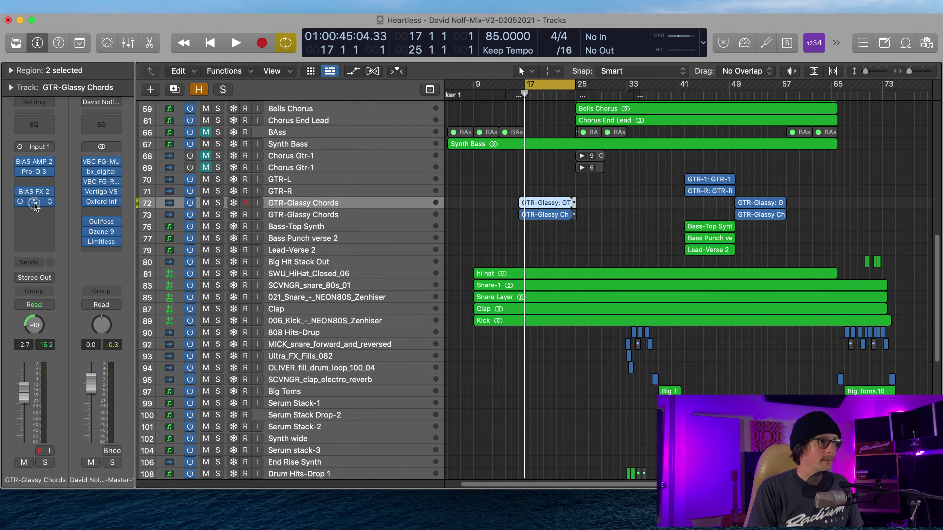
Check the CLA Vocals plug-in on GTR-Glassy Chords track 72 and close its window
click(34, 201)
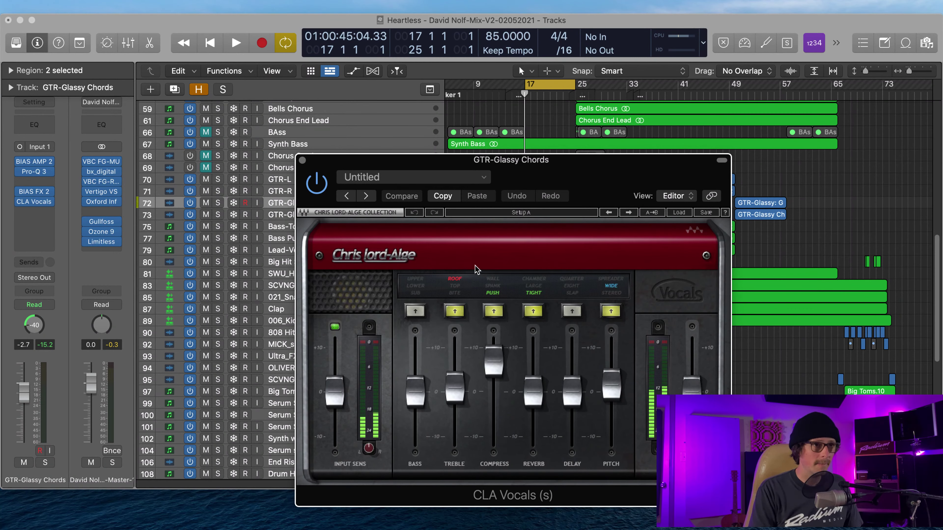
click(302, 160)
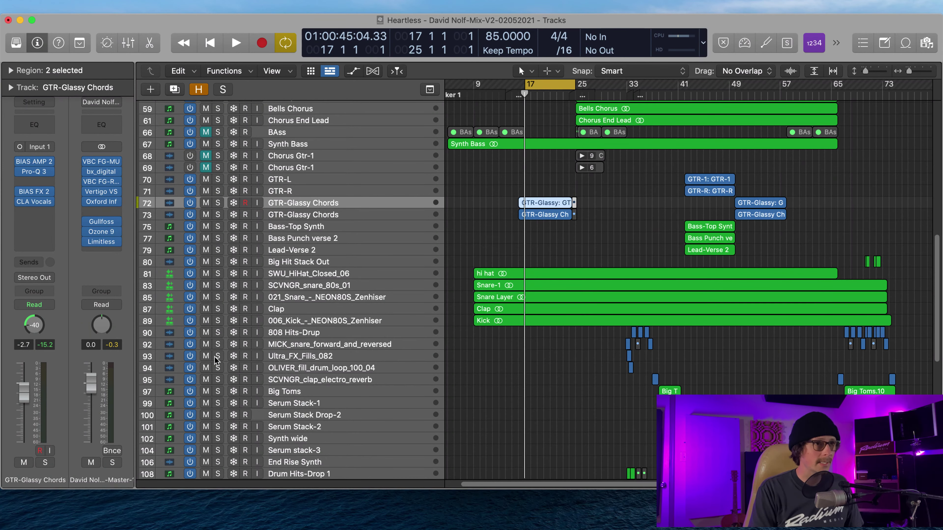
Move the playhead to bar 34 among the chorus synth regions and turn off cycle mode
scroll(528, 333, down, 8)
scroll(528, 333, down, 8)
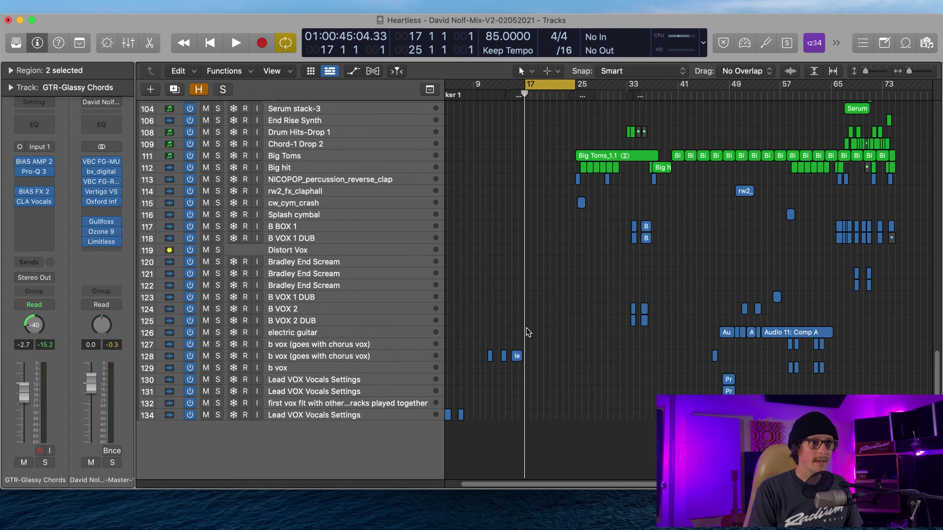
key(super+Left)
key(super+Up)
scroll(528, 331, down, 4)
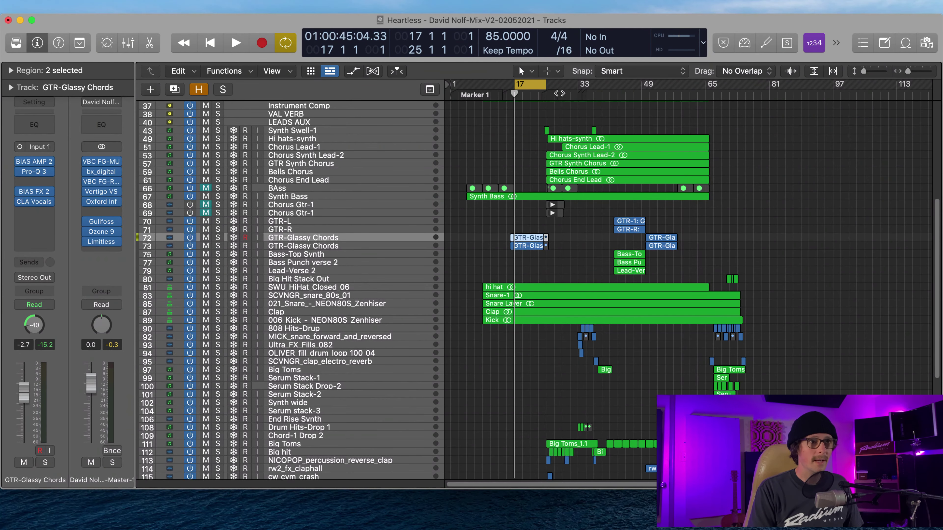
click(581, 94)
drag(529, 128, 765, 242)
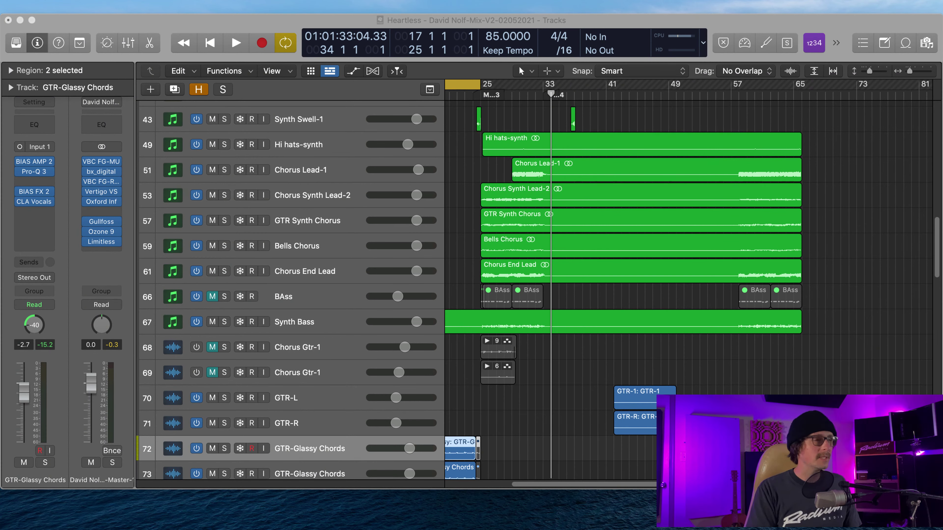
click(349, 87)
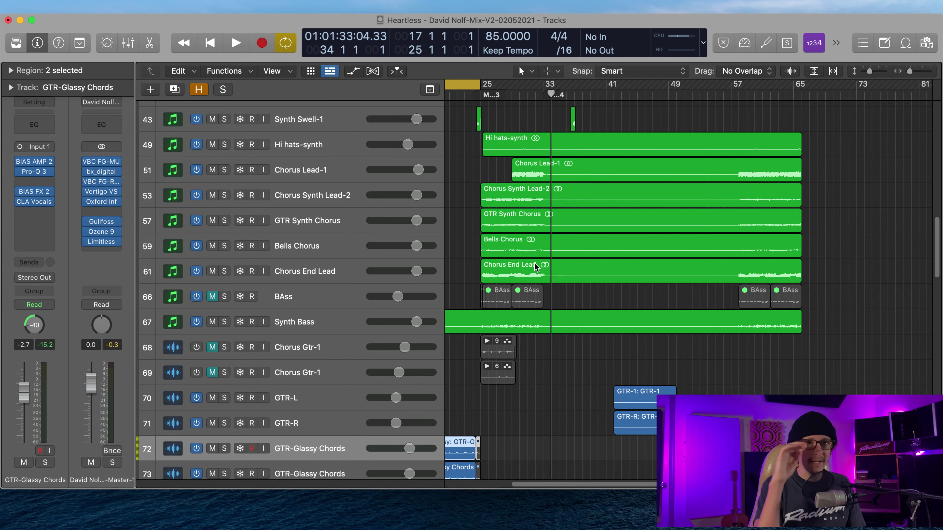
key(c)
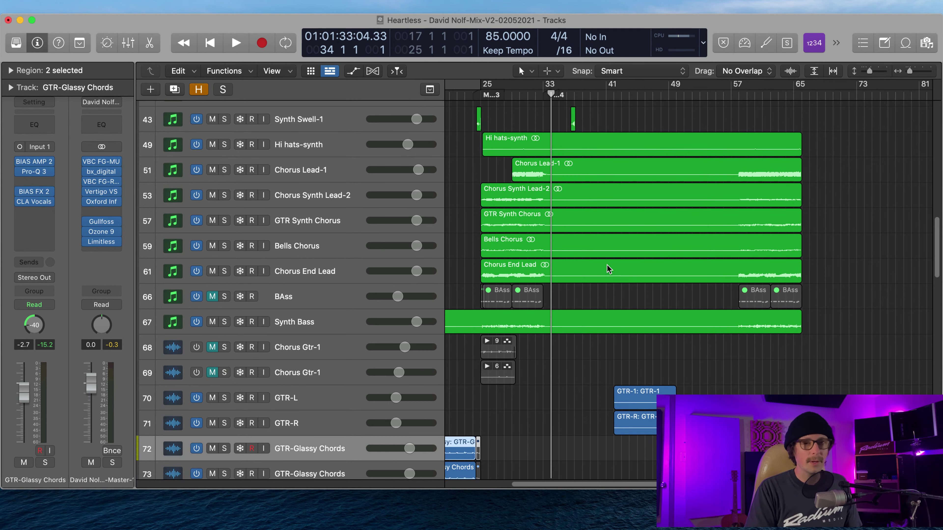
Place the playhead at bar 42, where the GTR-L, GTR-R and verse 2 bass and lead regions start
key(z)
scroll(603, 274, down, 5)
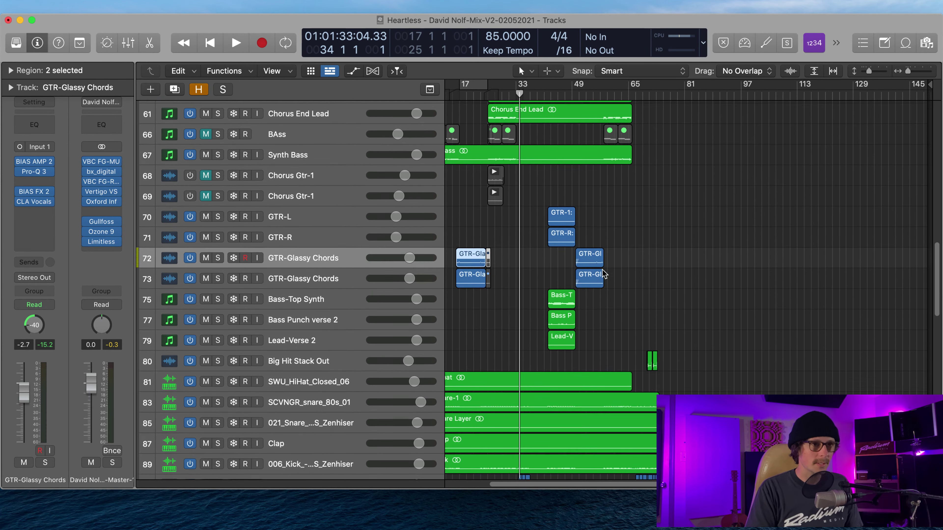
drag(519, 177, 646, 405)
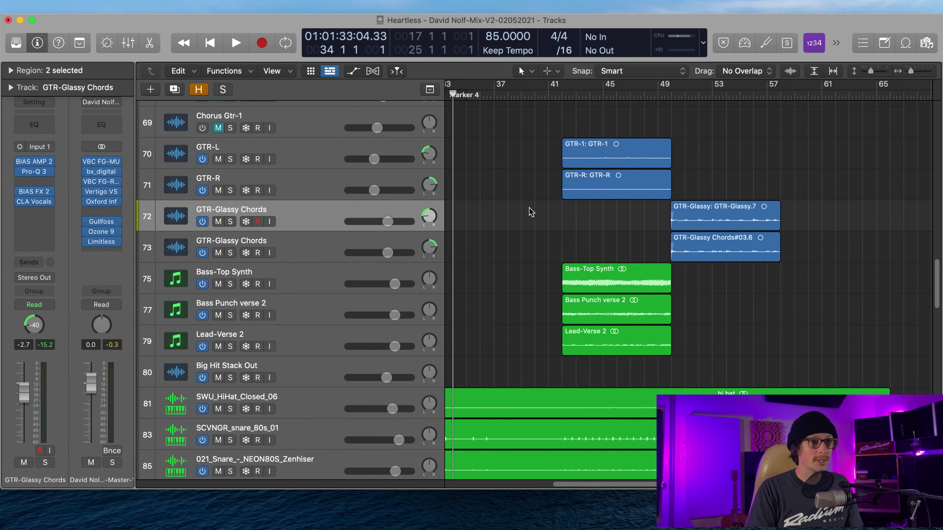
ctrl+alt+click(538, 251)
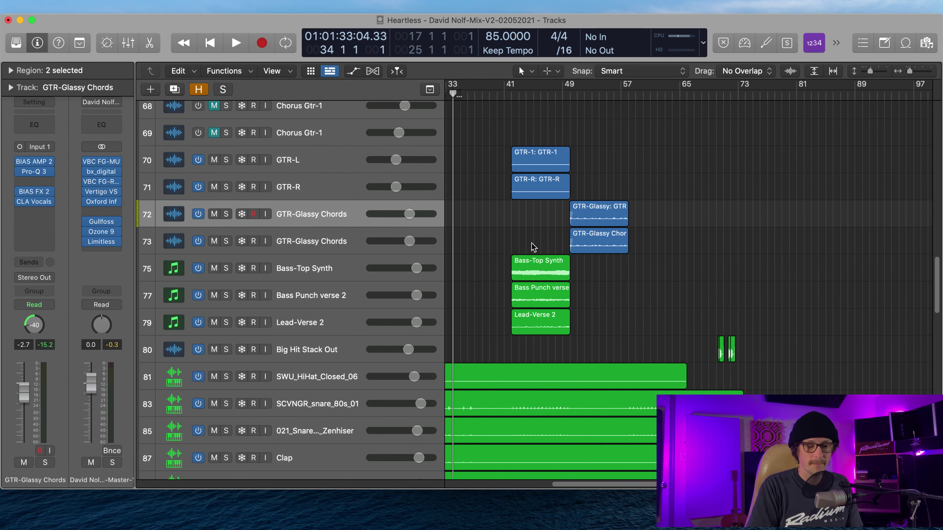
key(super+Up)
key(super+Up)
key(super+Up)
key(super+Up)
key(super+Up)
key(super+Up)
key(super+Up)
key(super+Up)
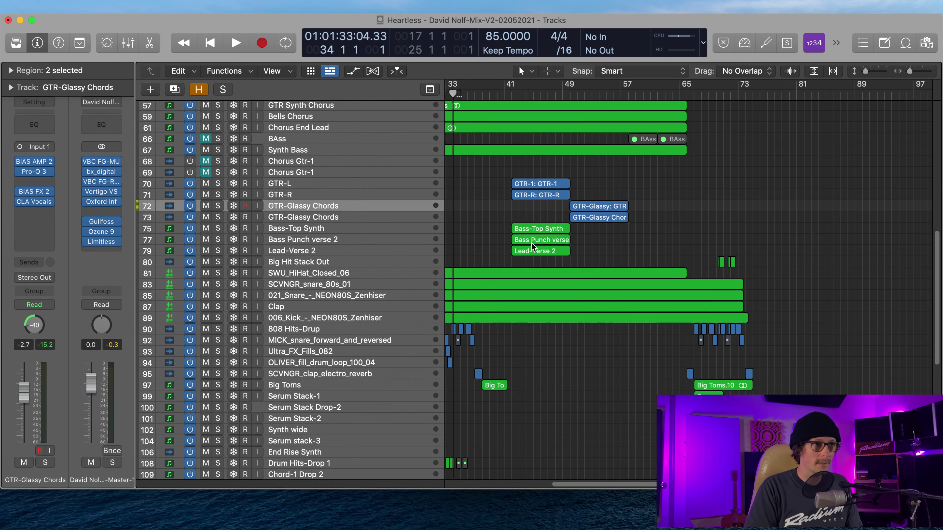
key(super+Up)
key(super+Up)
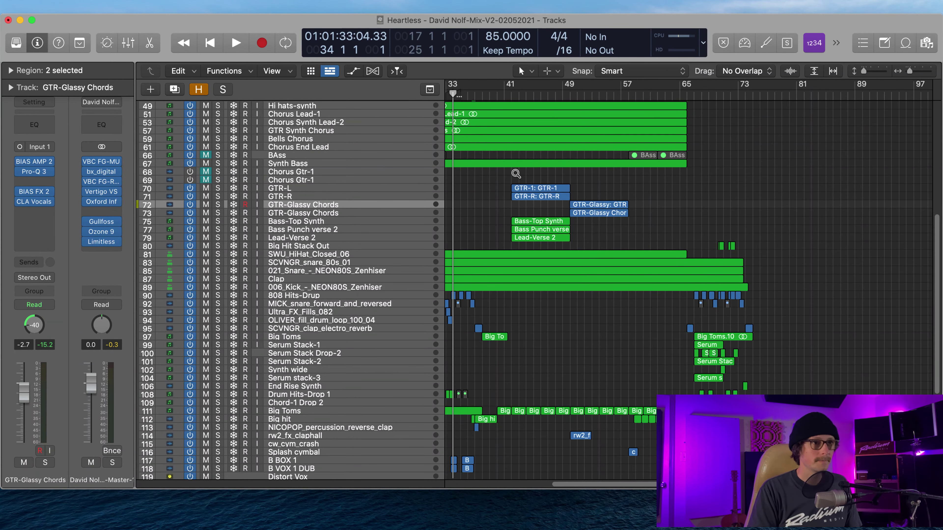
drag(492, 180, 667, 305)
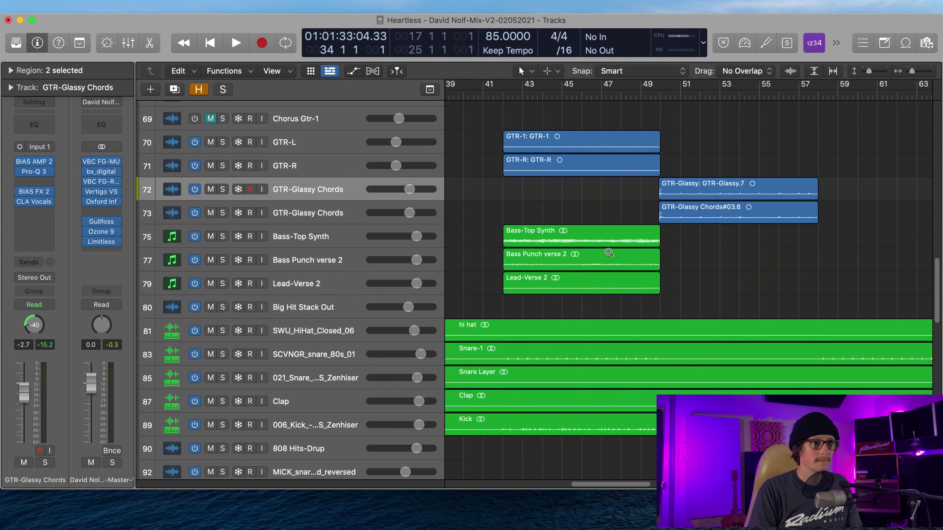
click(496, 95)
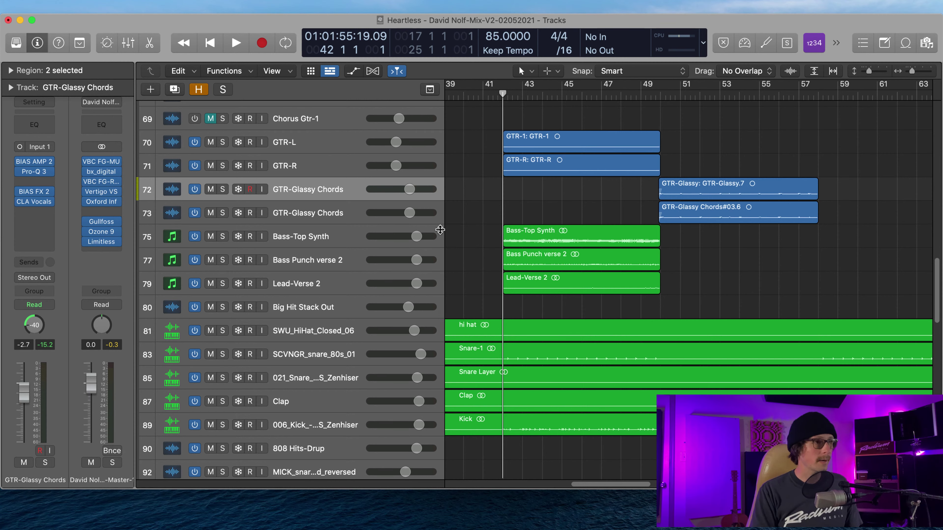
Select the hi hat region on the SWU_HiHat_Closed_06 track in the full arrangement
scroll(530, 239, down, 5)
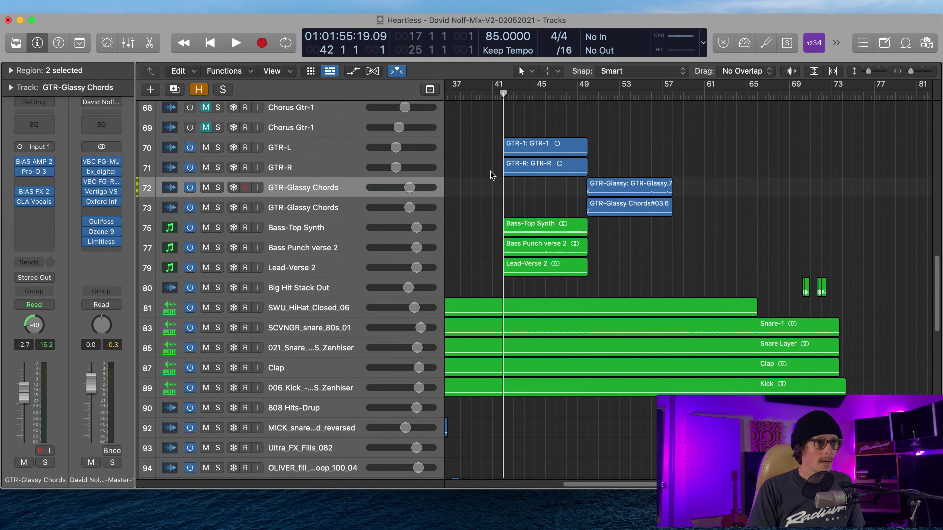
scroll(525, 229, up, 5)
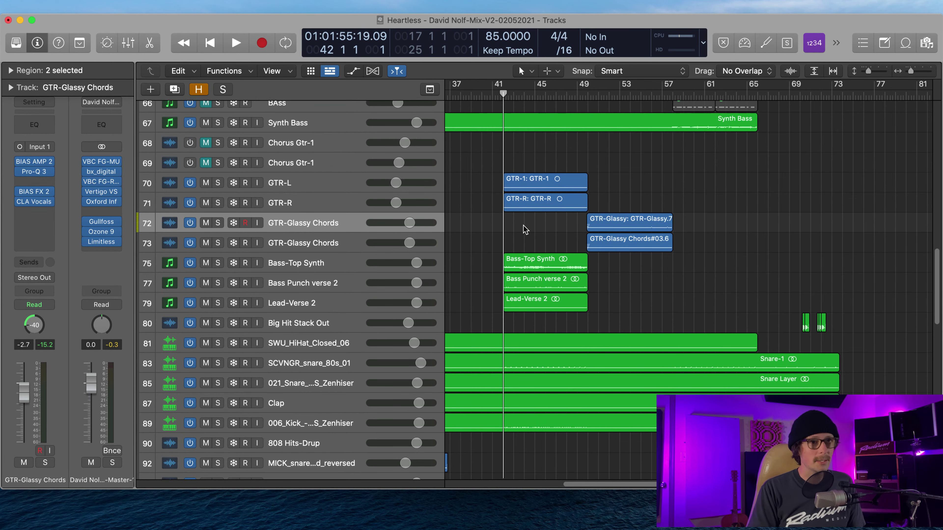
scroll(525, 229, down, 5)
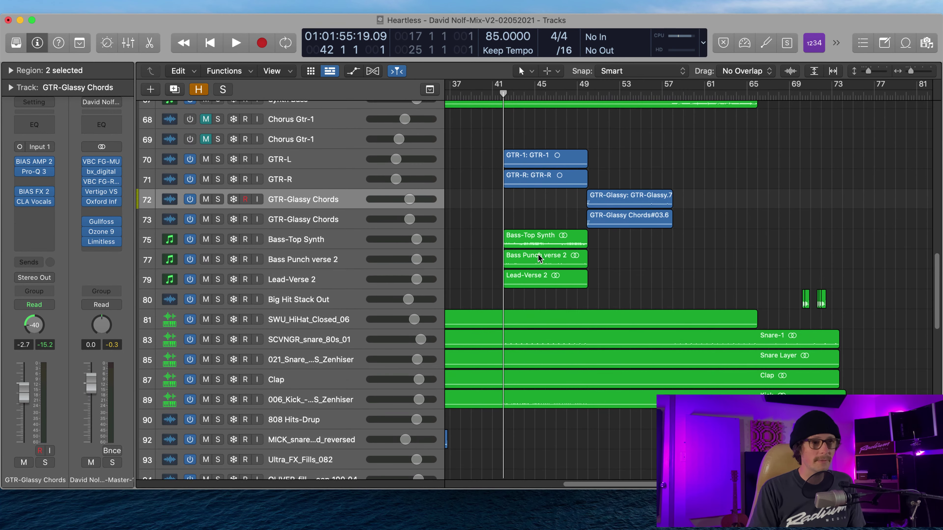
ctrl+alt+click(572, 299)
ctrl+alt+click(572, 299)
ctrl+alt+click(573, 299)
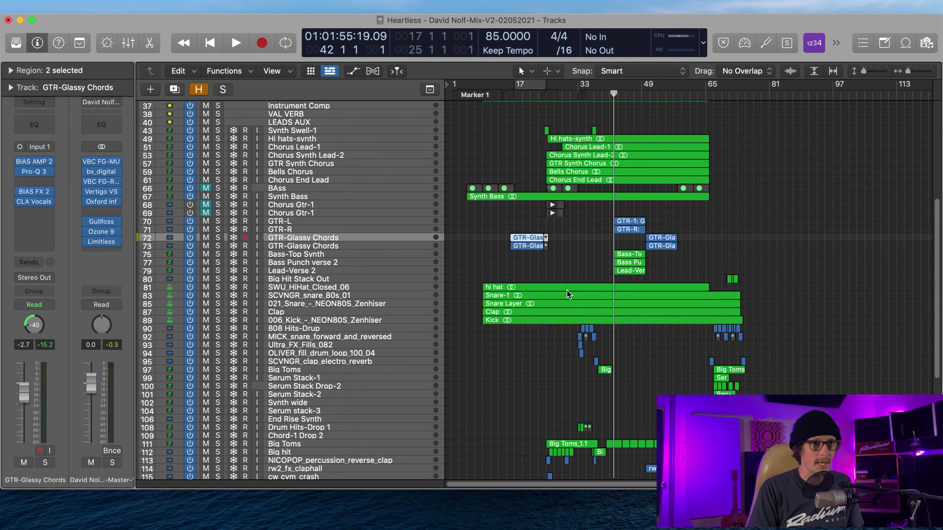
click(566, 291)
Survey the arrangement from the chorus vocals through the pads, synths, guitars and drums to the backing vocals
scroll(570, 291, down, 12)
scroll(591, 251, up, 15)
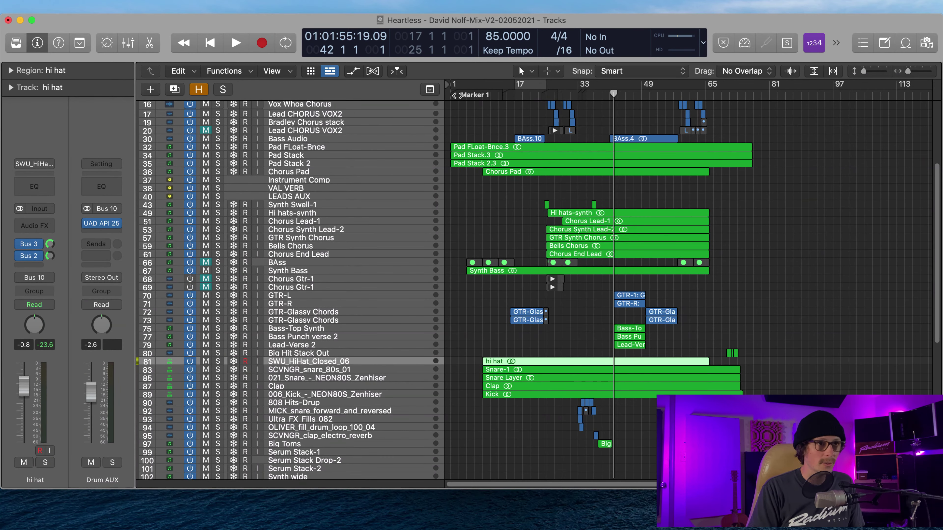
scroll(531, 105, up, 3)
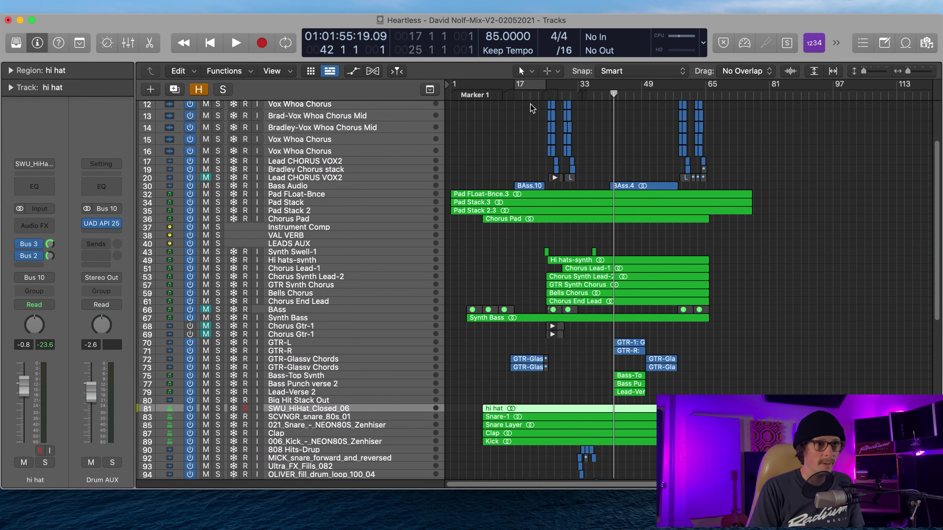
scroll(670, 359, down, 18)
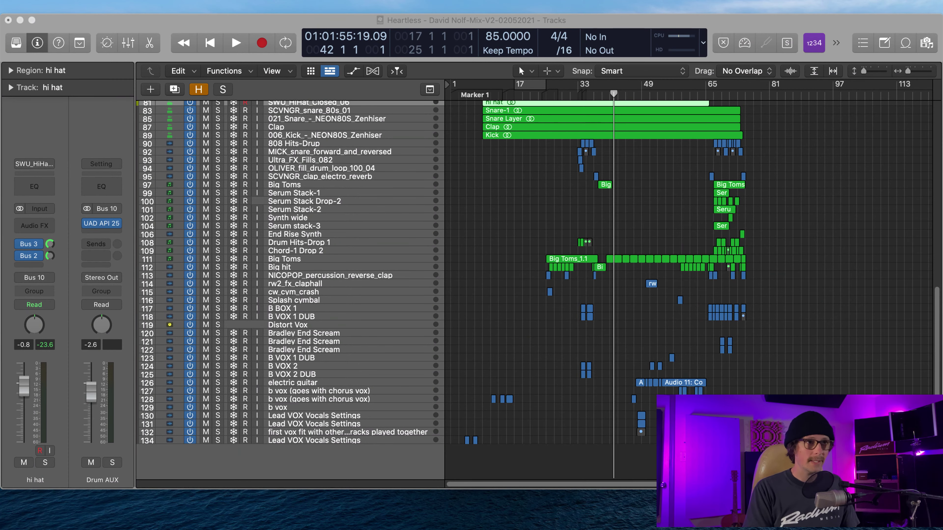
click(519, 174)
scroll(552, 398, up, 10)
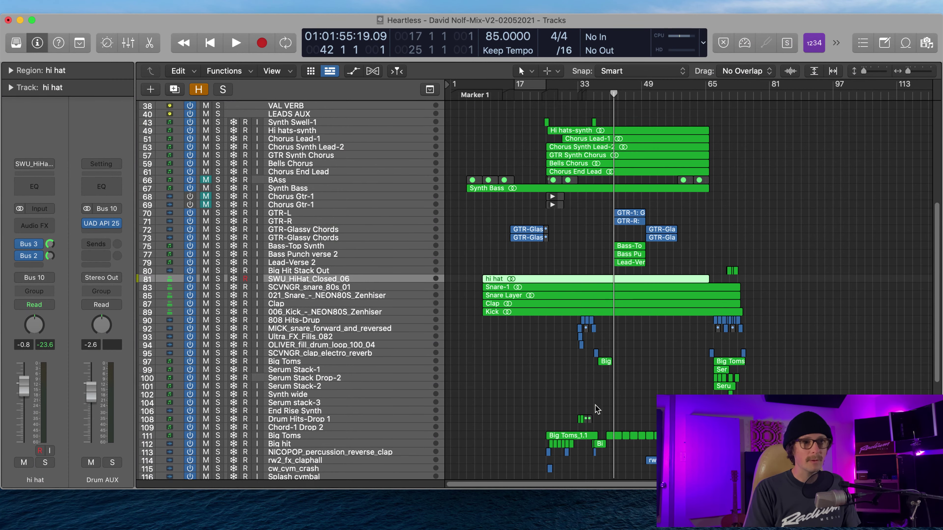
Examine the B BOX 1, B VOX 1 DUB and Big Hit Stack Out regions in the ending around bars 66 to 75
scroll(730, 142, down, 9)
drag(689, 141, 788, 318)
scroll(599, 199, down, 12)
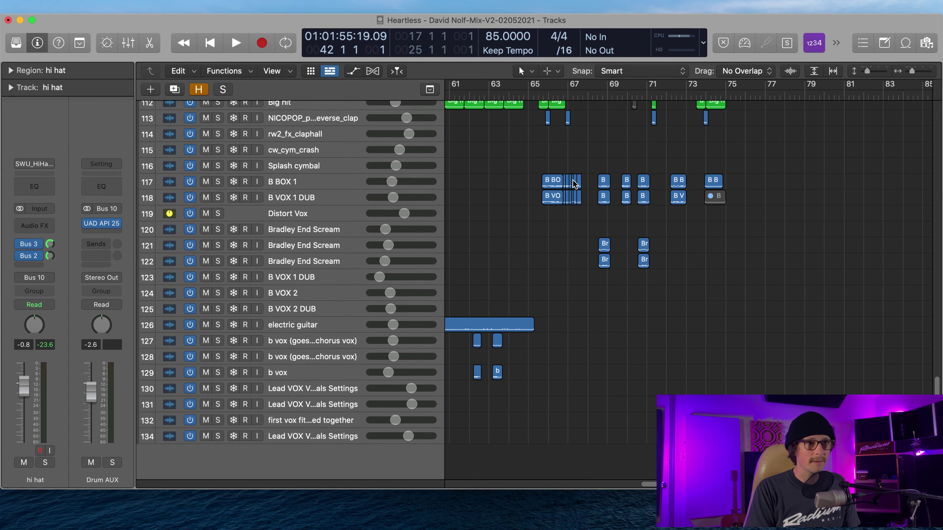
drag(573, 160, 764, 279)
scroll(644, 243, up, 10)
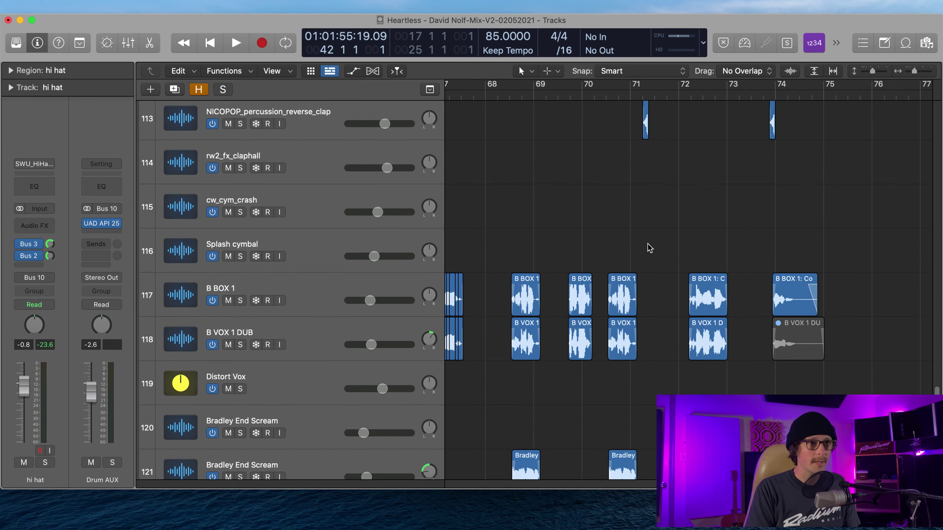
scroll(648, 245, up, 15)
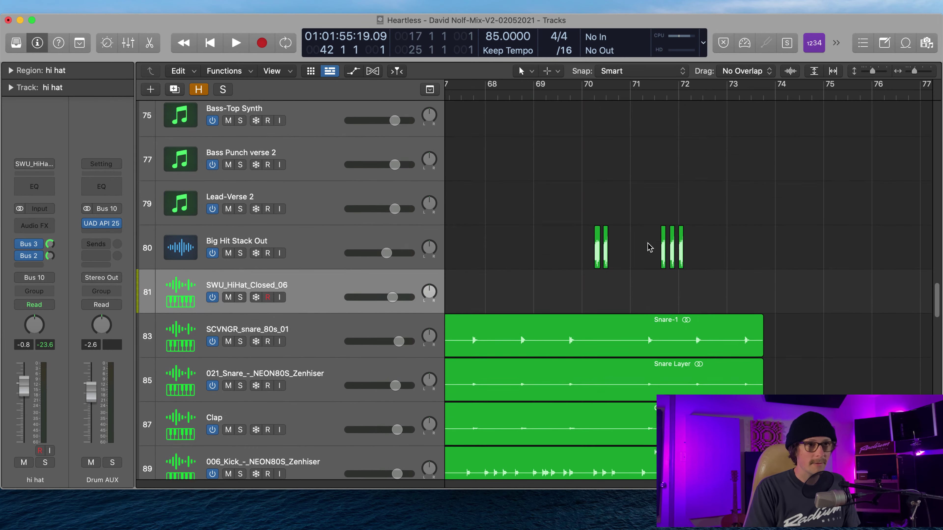
ctrl+alt+click(648, 244)
scroll(640, 250, up, 11)
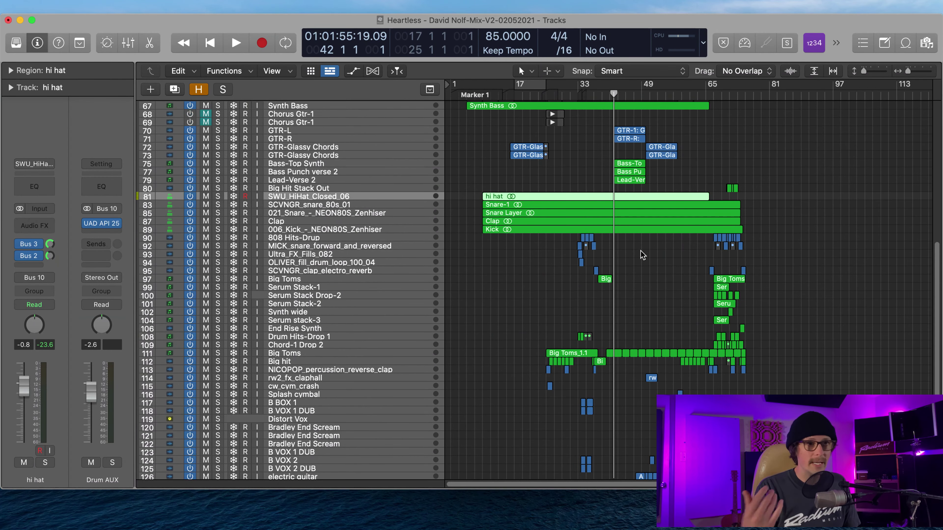
scroll(602, 247, up, 8)
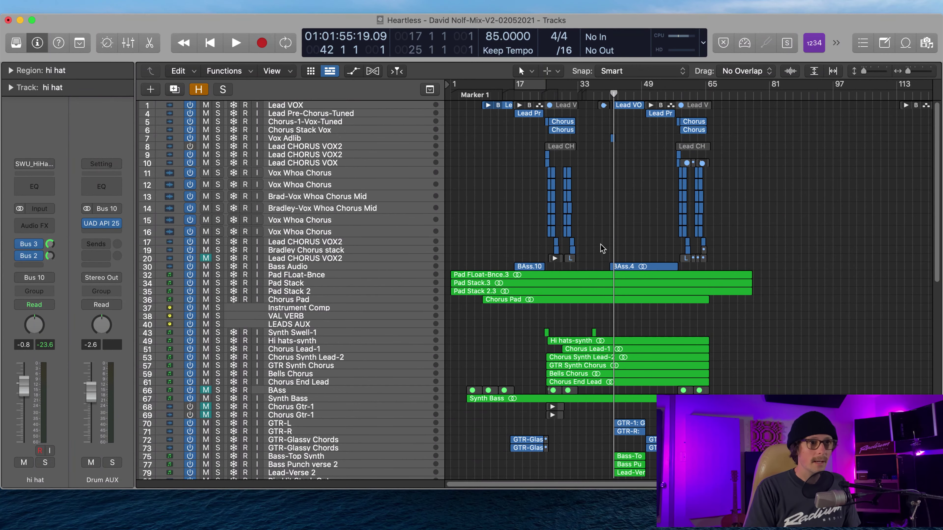
Move the playhead to bar 17 and bring the Bass Audio and pad regions there into close view
drag(527, 314, 796, 472)
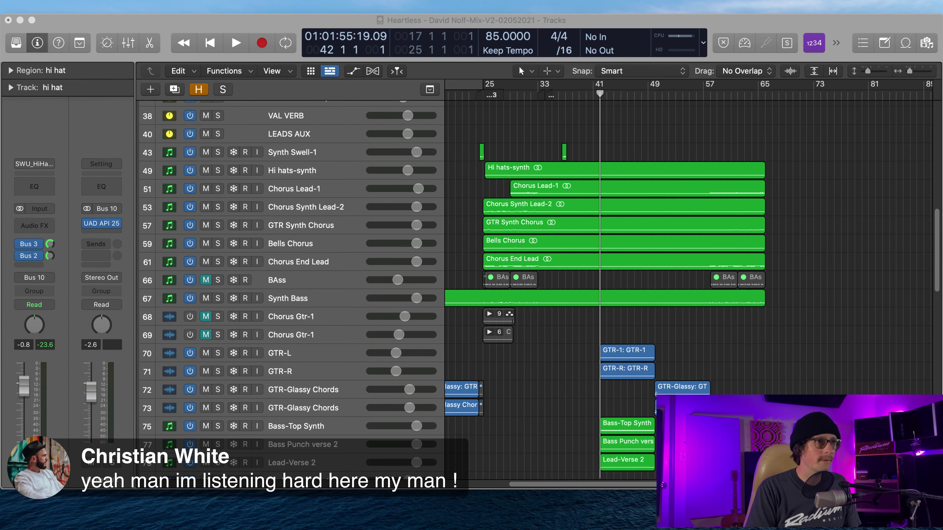
click(454, 179)
scroll(544, 302, down, 5)
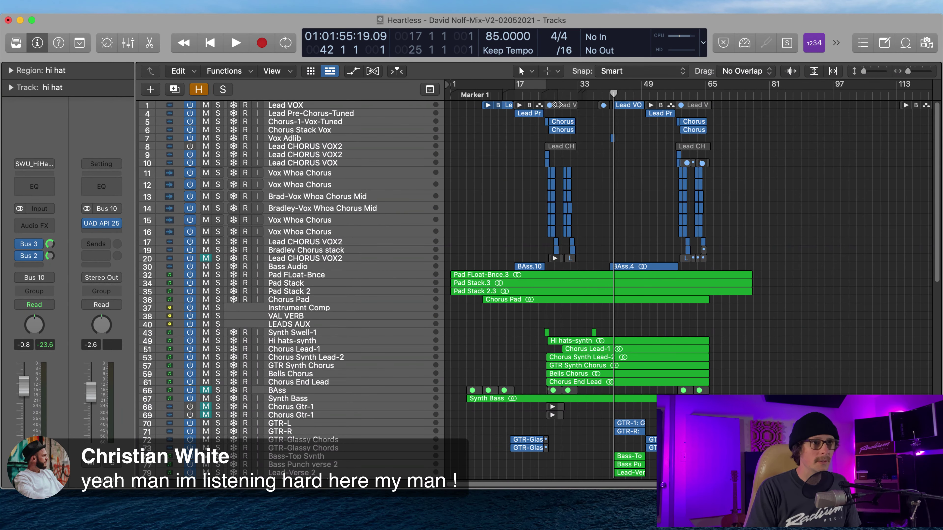
click(544, 94)
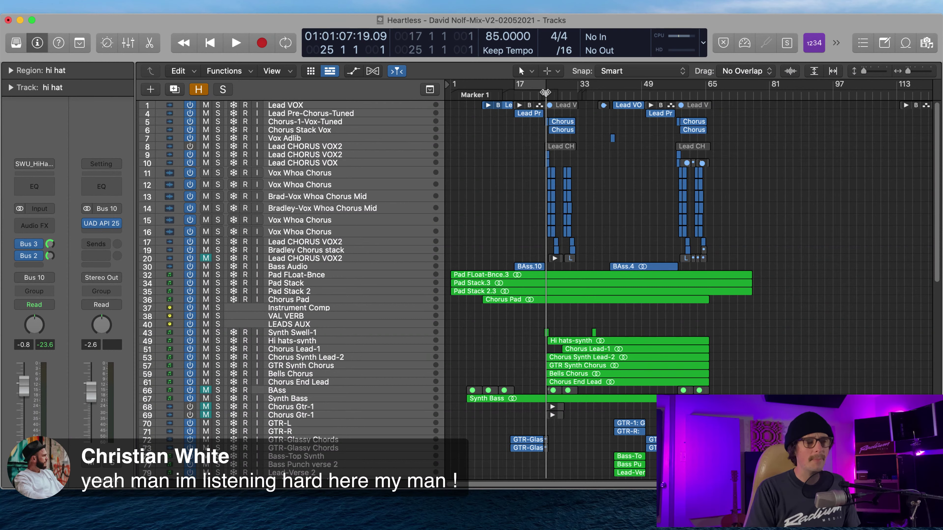
drag(544, 93, 542, 93)
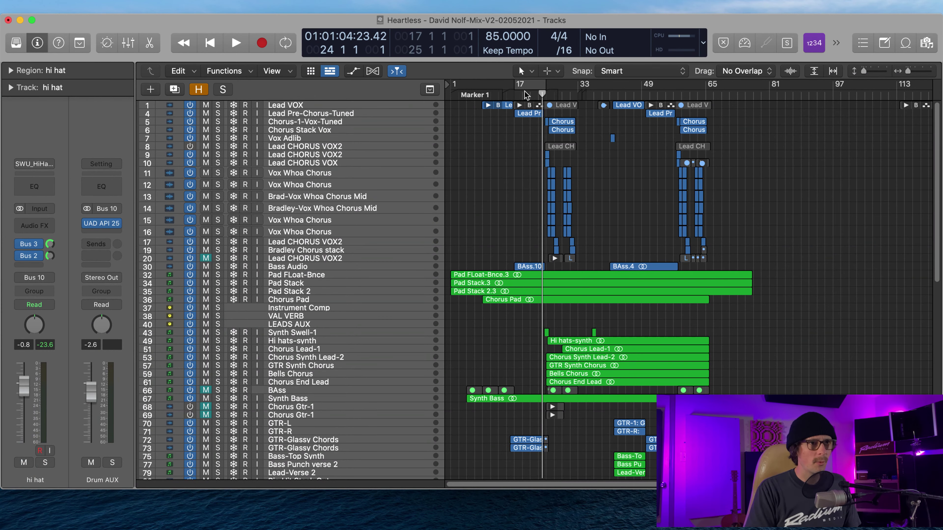
click(514, 94)
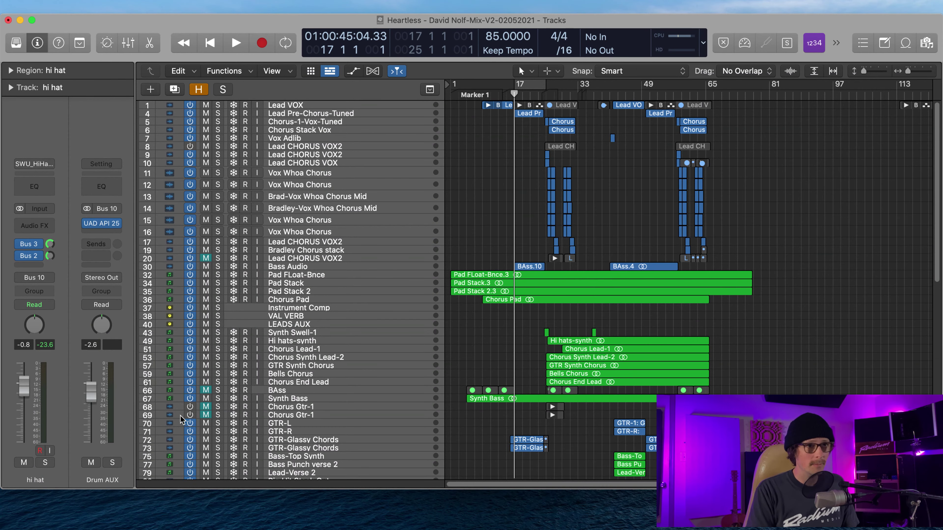
drag(504, 215, 624, 359)
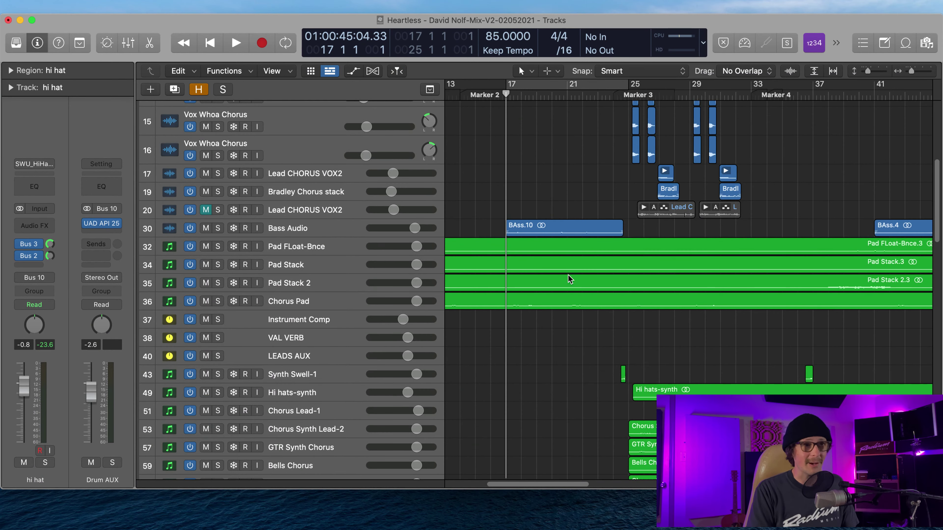
ctrl+alt+click(574, 177)
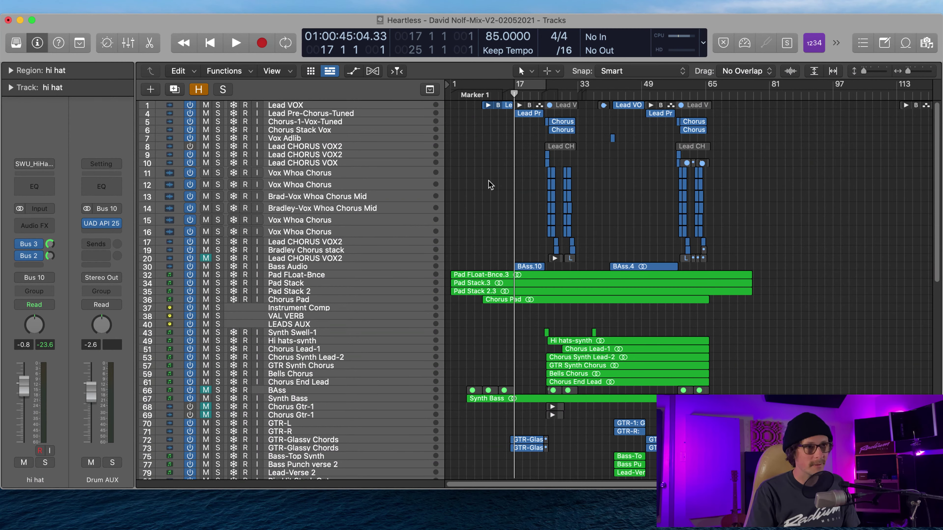
drag(499, 169, 618, 348)
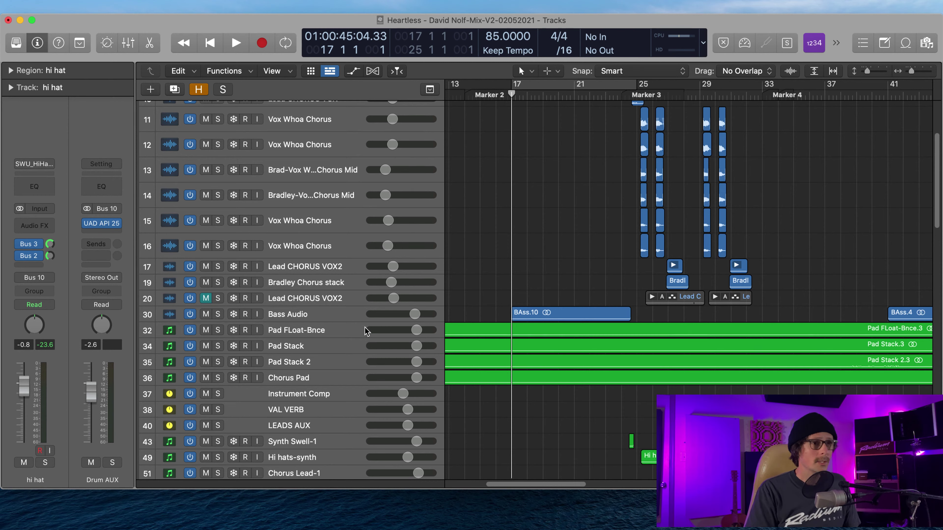
Play the arrangement from bar 16 into the chorus with all vocal, pad, synth and bass tracks in overview
click(496, 92)
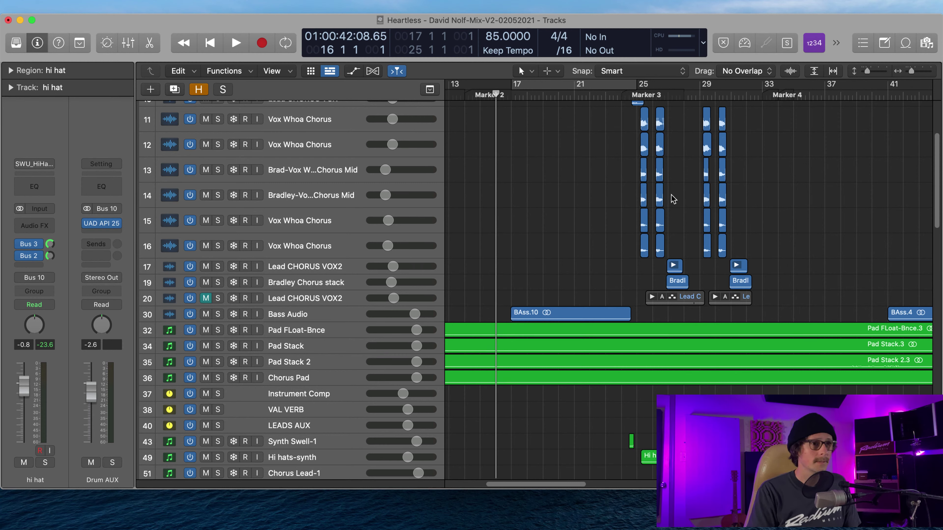
click(568, 224)
key(space)
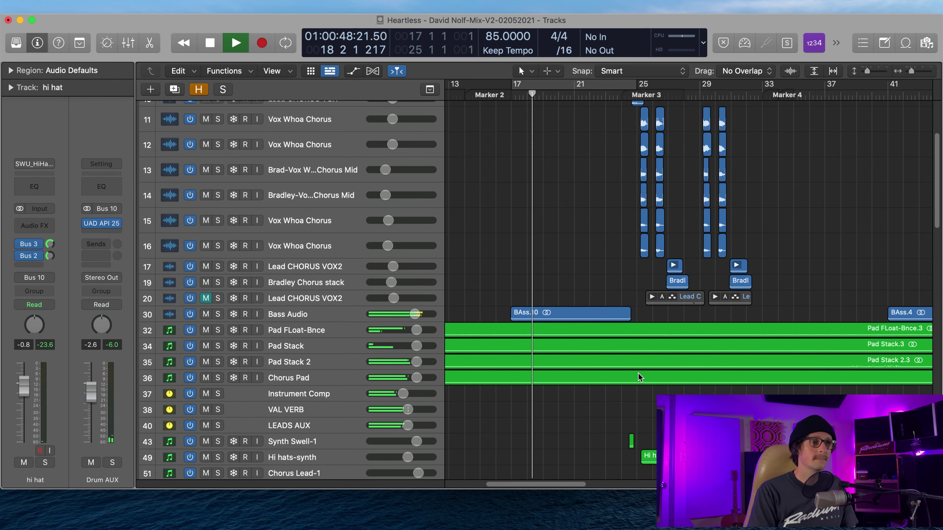
scroll(585, 377, down, 5)
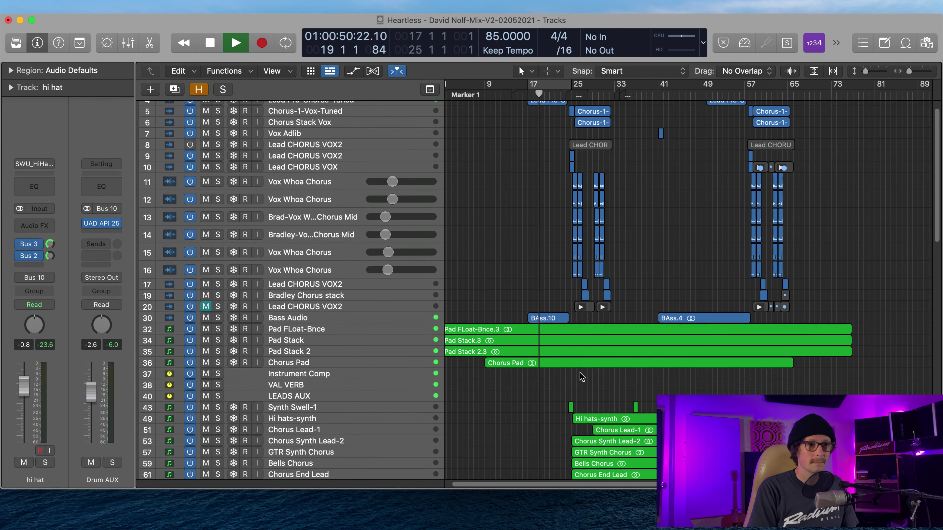
scroll(581, 377, down, 4)
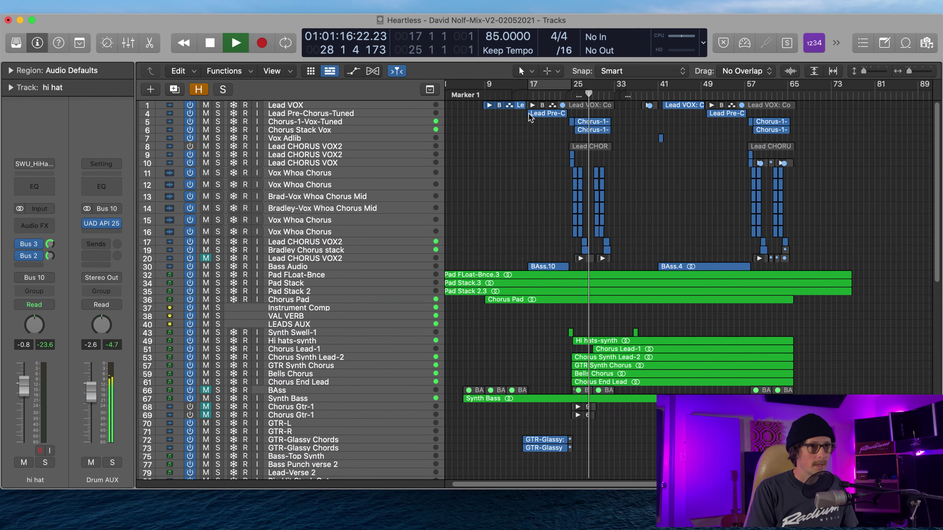
Inspect the channel strips of the Chorus-1-Vox-Tuned and Chorus Stack Vox tracks during chorus playback
drag(529, 112, 671, 159)
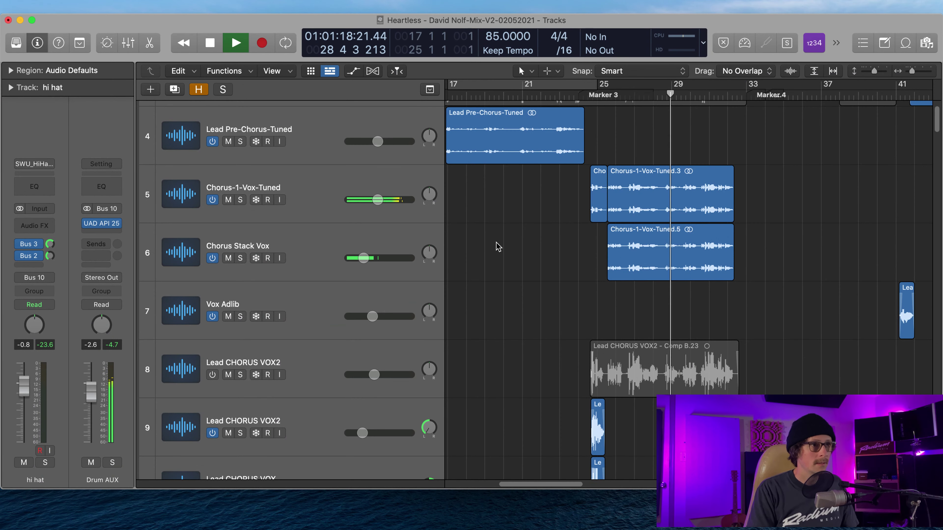
click(312, 199)
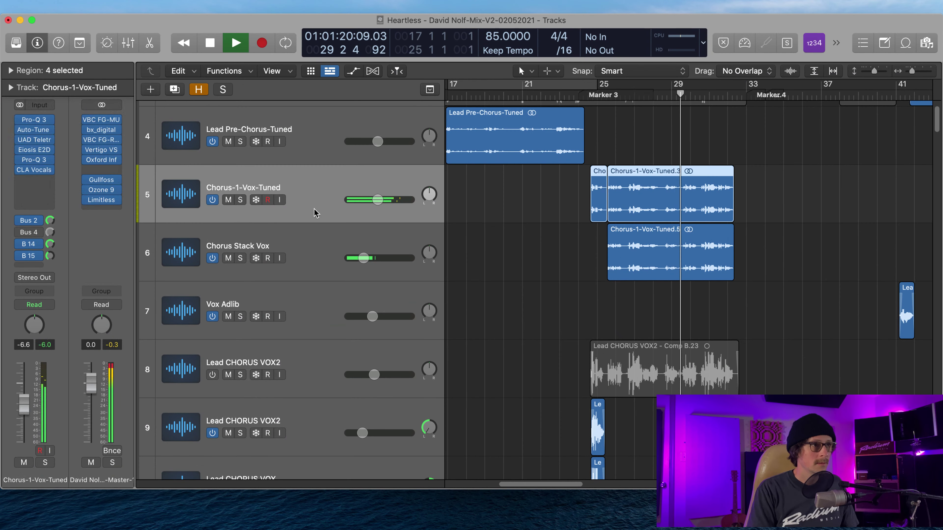
click(316, 256)
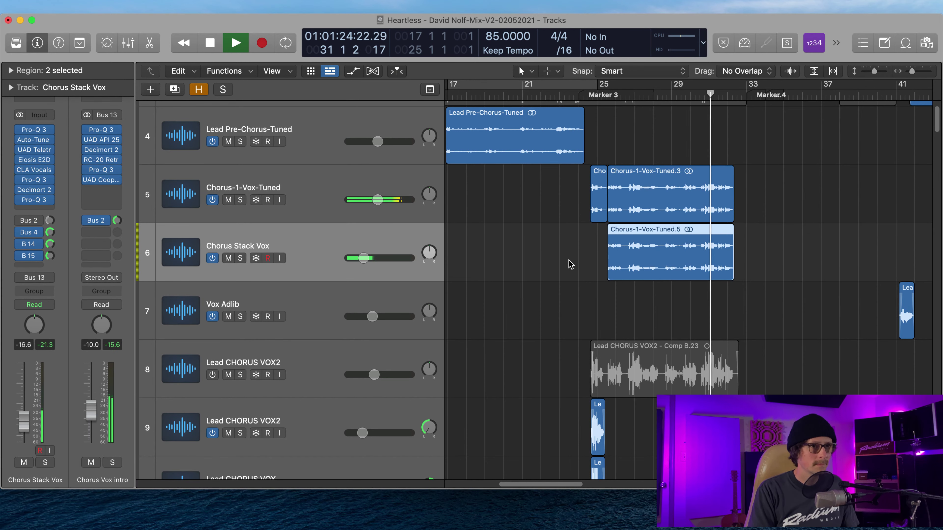
Examine the layered chorus vocal regions from Lead CHORUS VOX2 through the Vox Whoa Chorus tracks to the chorus stack while playing
scroll(569, 261, right, 4)
scroll(570, 262, down, 5)
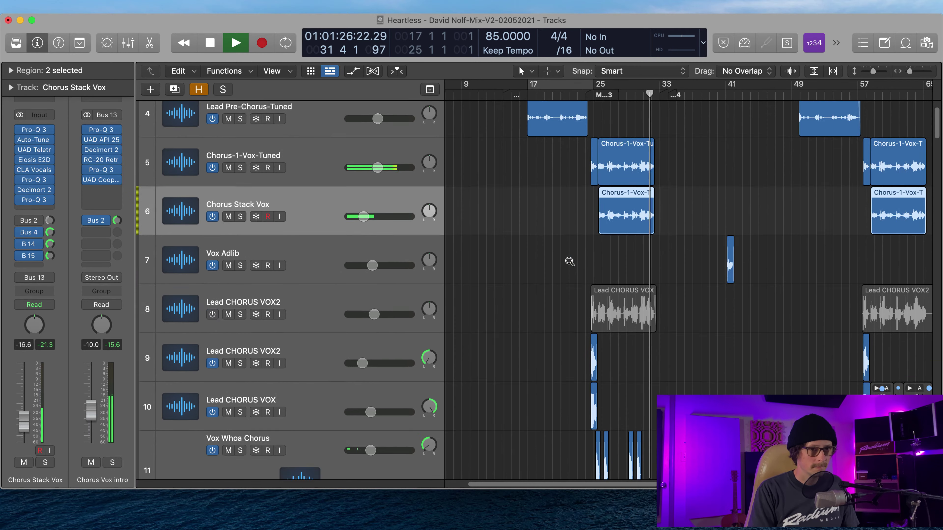
scroll(569, 261, down, 3)
scroll(569, 263, right, 4)
scroll(569, 264, down, 3)
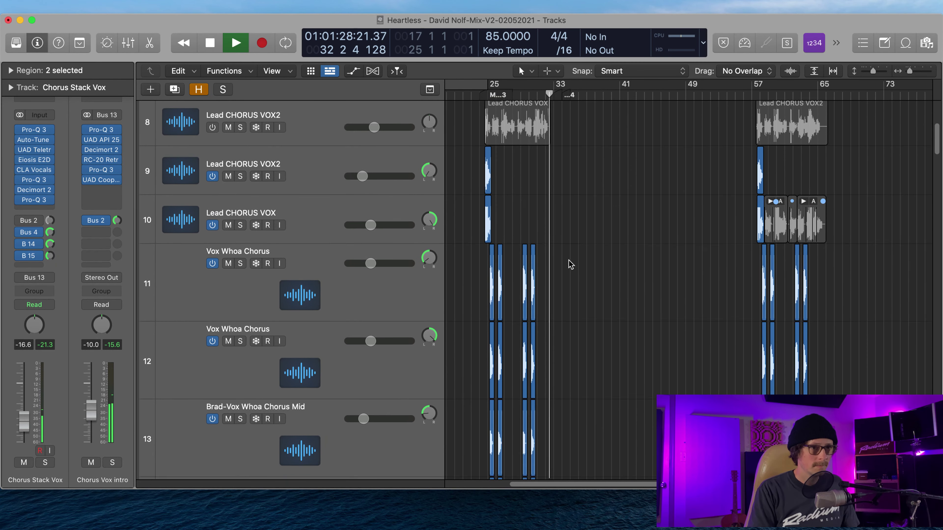
scroll(571, 264, down, 8)
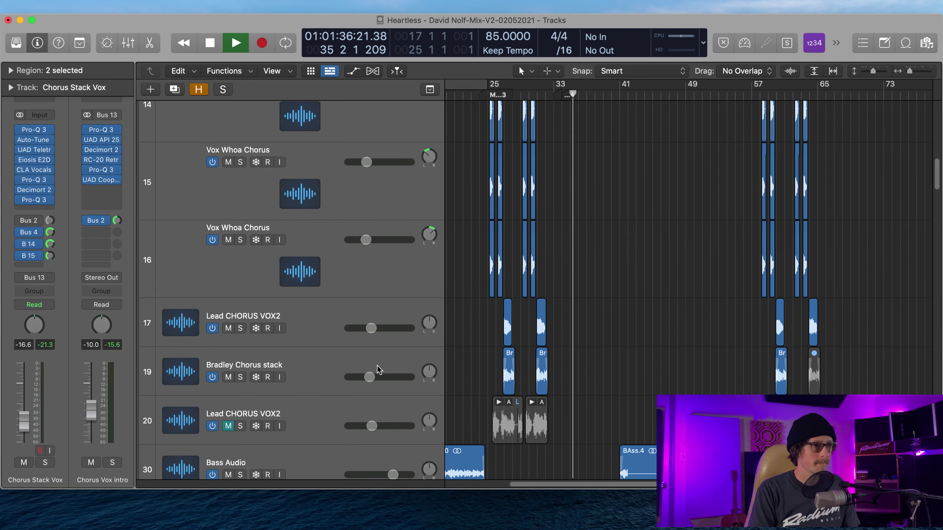
Shrink the track heights for an overview of the vocals, pads and synths, and stop playback near bar 38
ctrl+alt+click(580, 370)
key(super+Up)
key(super+Up)
key(super+Up)
key(super+Up)
key(super+Up)
key(super+Up)
key(super+Up)
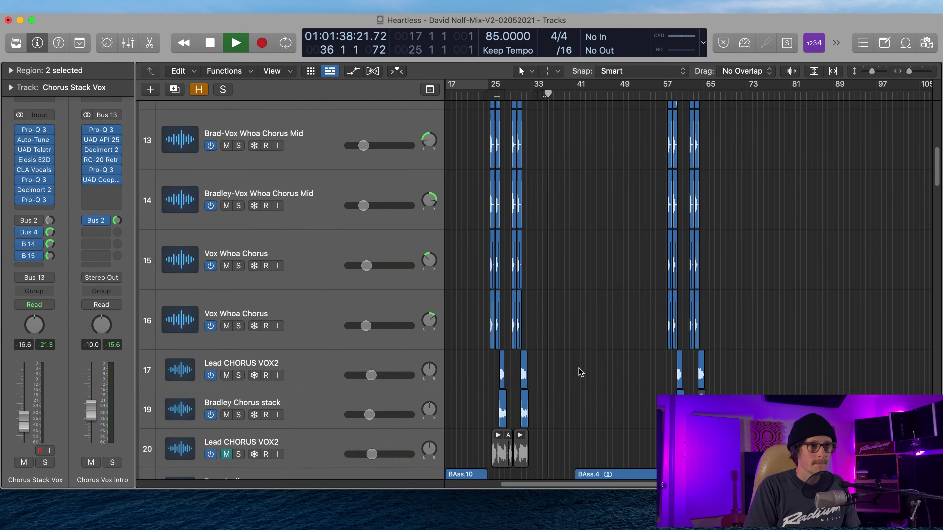
key(super+Up)
key(super+Up)
key(super+Up)
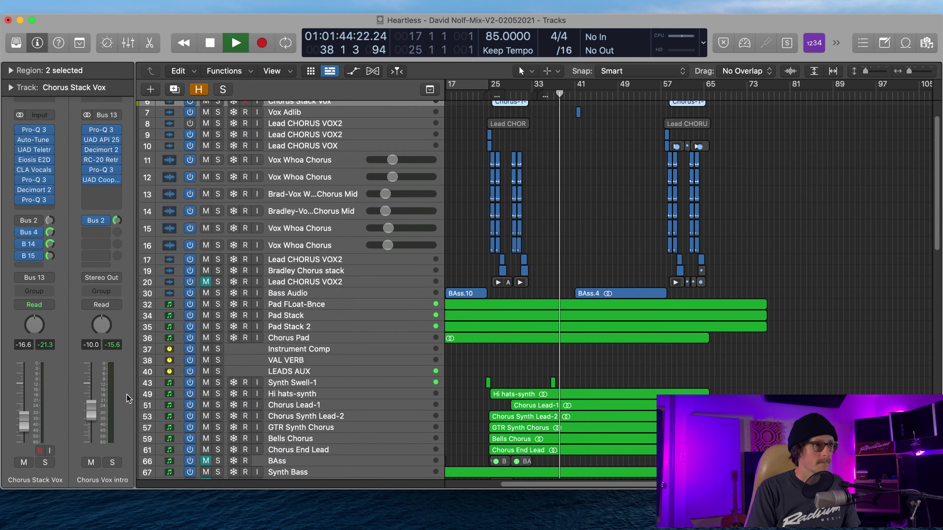
key(space)
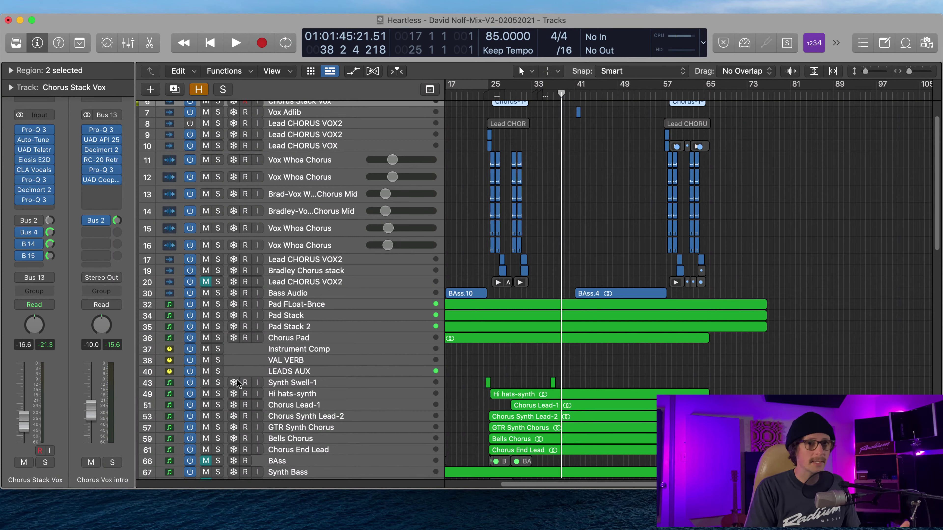
Move the playhead to bar 25 and select the switched-off Lead CHORUS VOX2 track 8 to show its channel strip
click(568, 260)
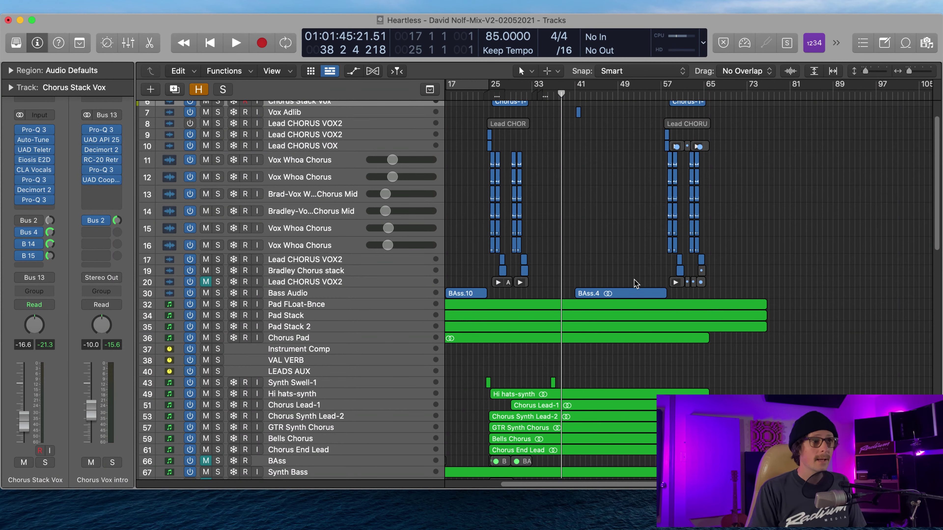
scroll(652, 288, up, 3)
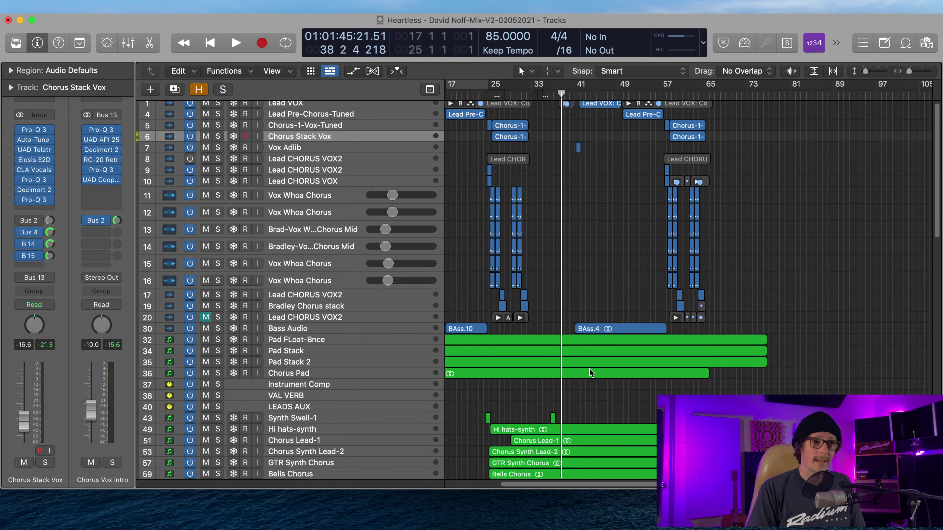
scroll(624, 293, up, 1)
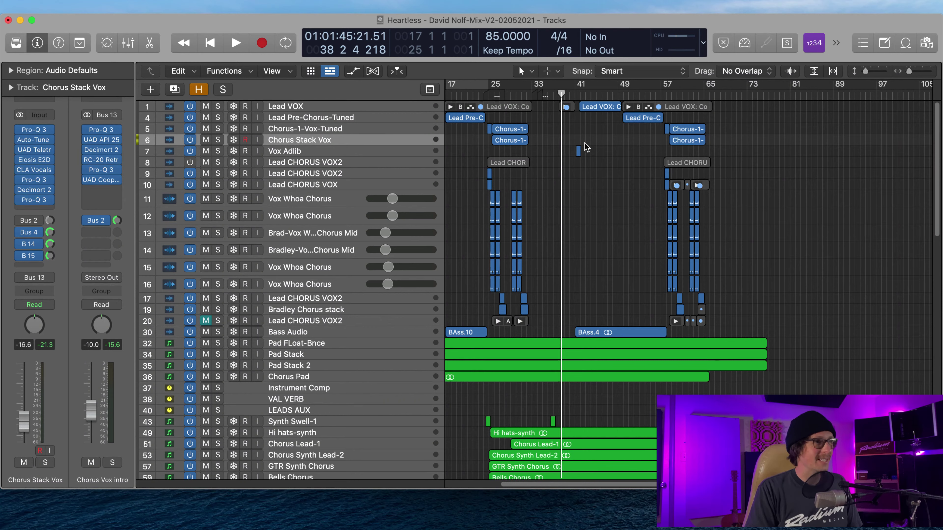
click(484, 97)
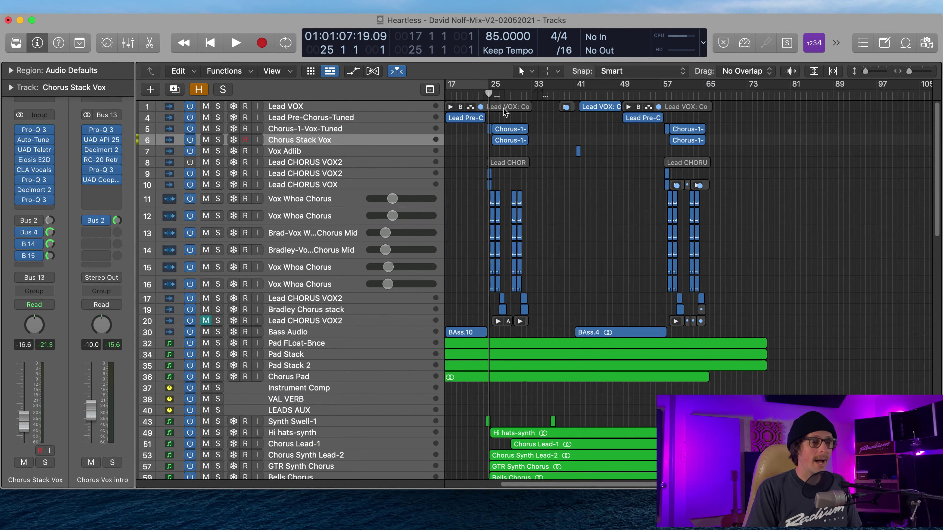
click(349, 163)
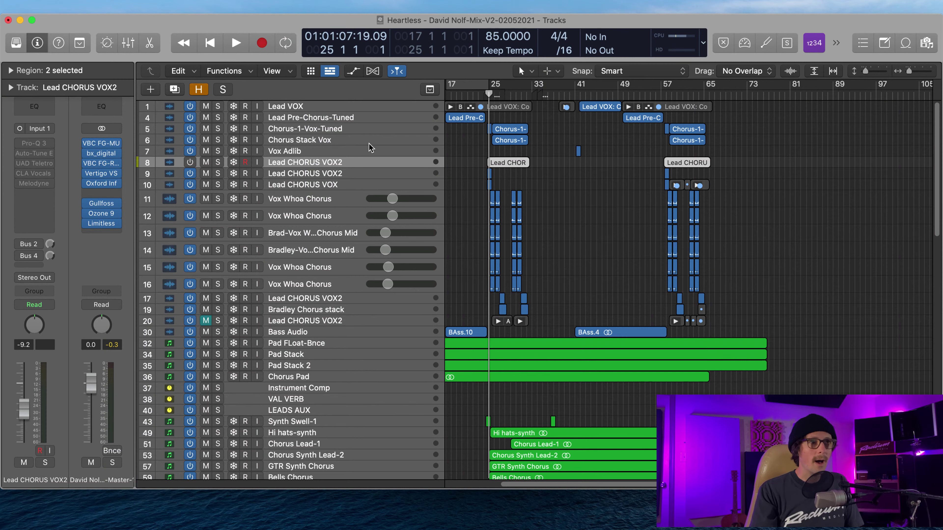
In the Pro-Q 3 on Chorus-1-Vox-Tuned, set the low-mid cut to 397.85 Hz and -1.96 dB, and close the plug-in
click(363, 131)
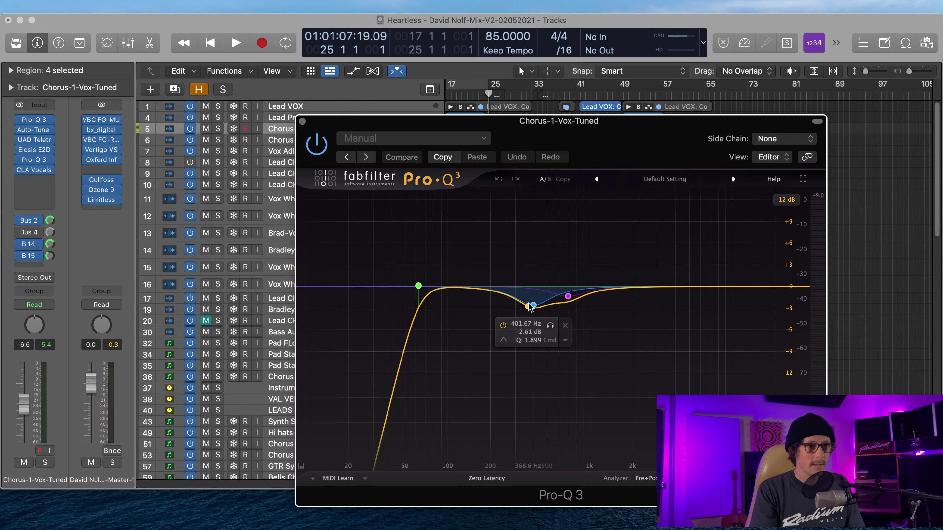
click(529, 303)
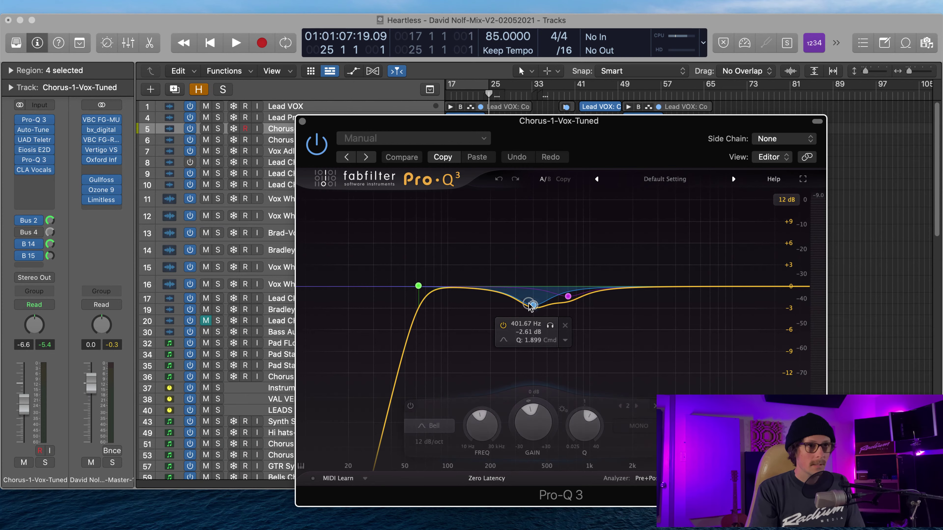
drag(528, 304, 529, 300)
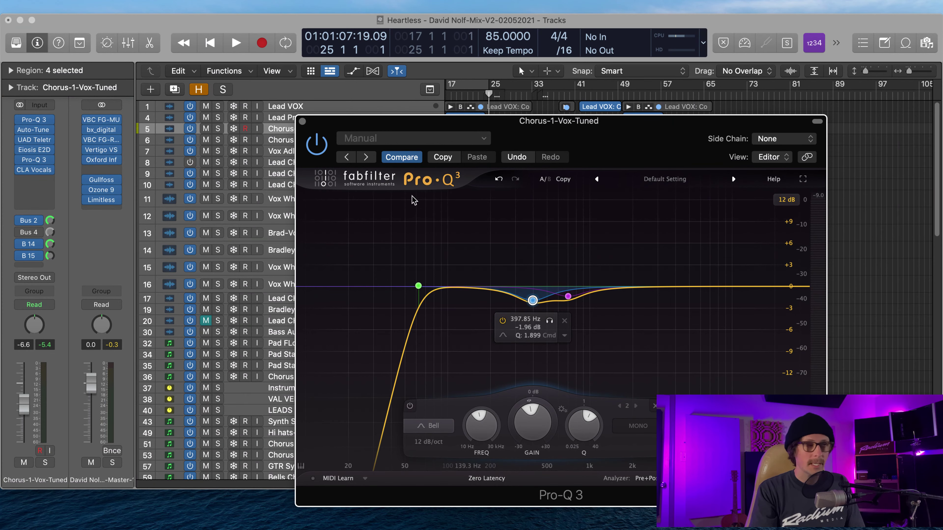
click(302, 121)
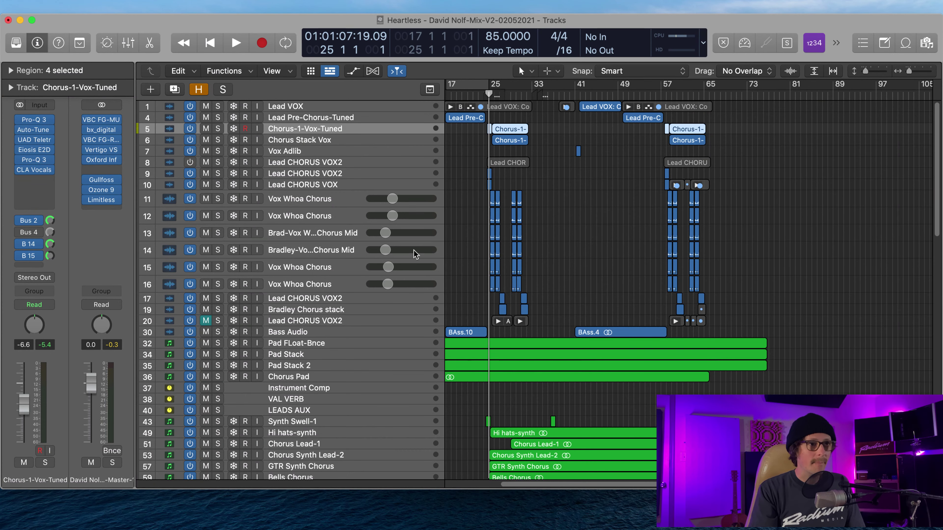
Add a copy of Pro-Q 3 at the top of the Chorus Stack Vox plug-in chain using the Mixer
click(298, 140)
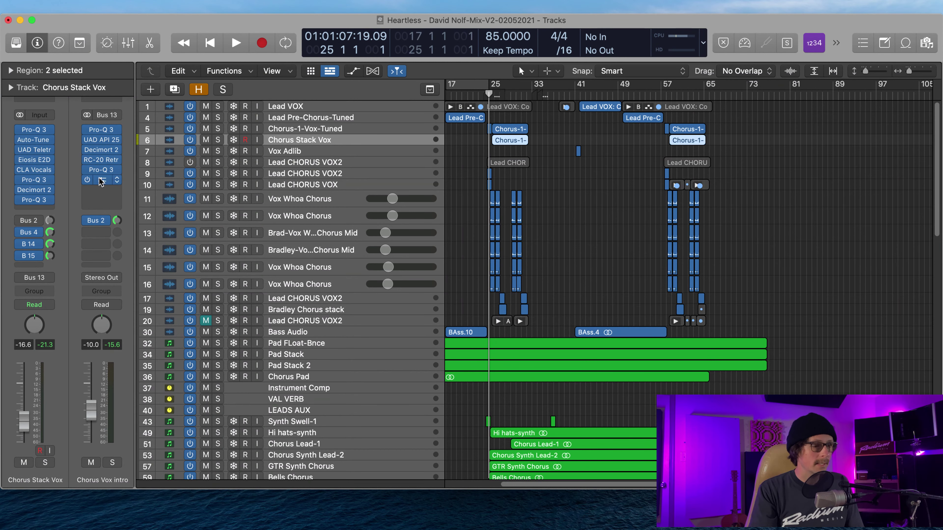
key(x)
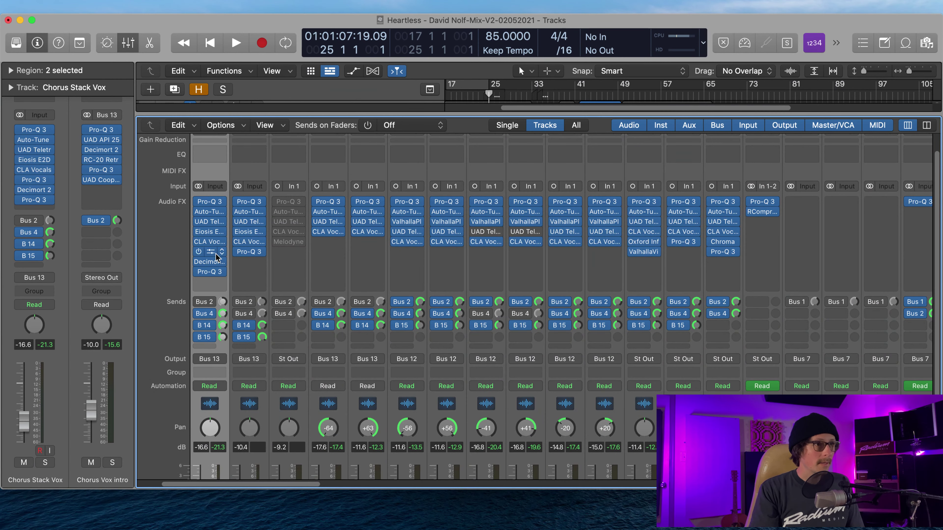
mouse_move(212, 244)
drag(209, 203, 336, 296)
key(x)
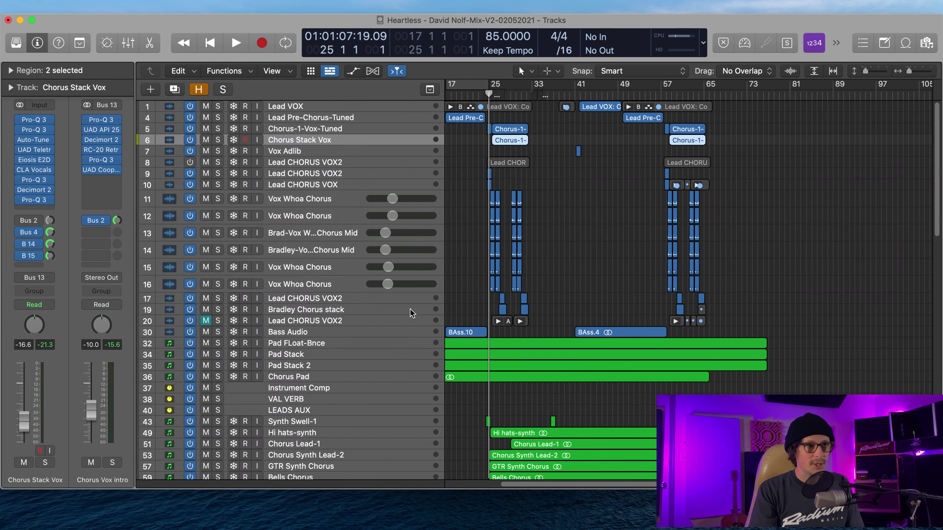
key(x)
key(x)
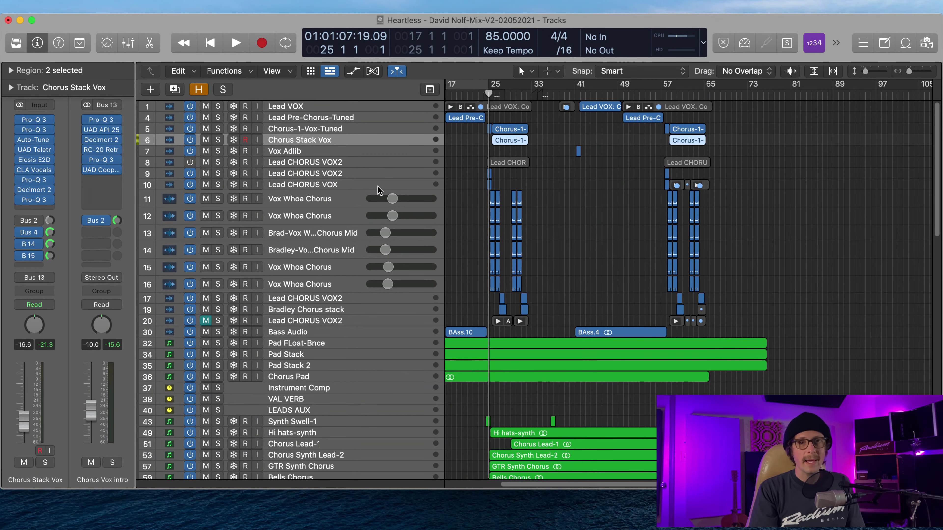
Compare the plug-in chains, sends and panning of the Vox Whoa Chorus and Whoa Chorus Mid tracks
scroll(534, 294, down, 5)
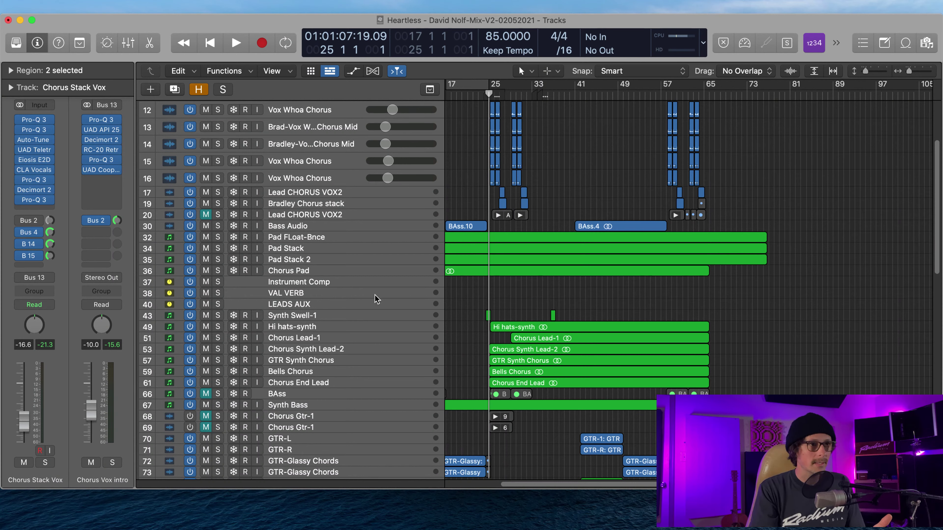
scroll(376, 208, up, 3)
scroll(307, 155, up, 2)
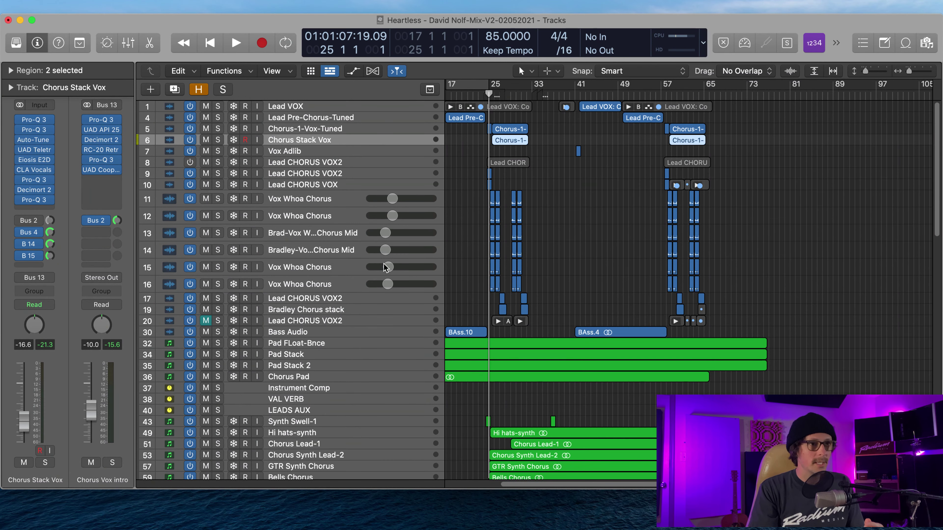
click(299, 203)
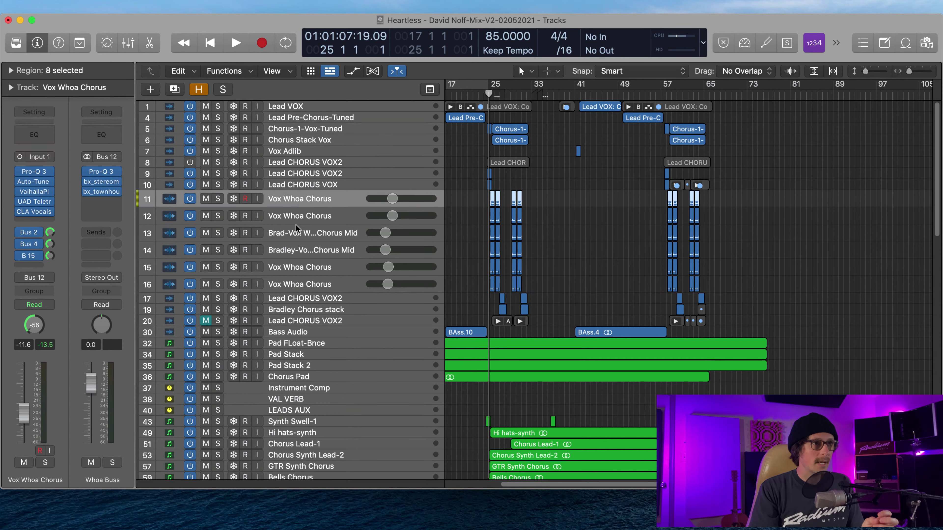
click(296, 219)
click(294, 233)
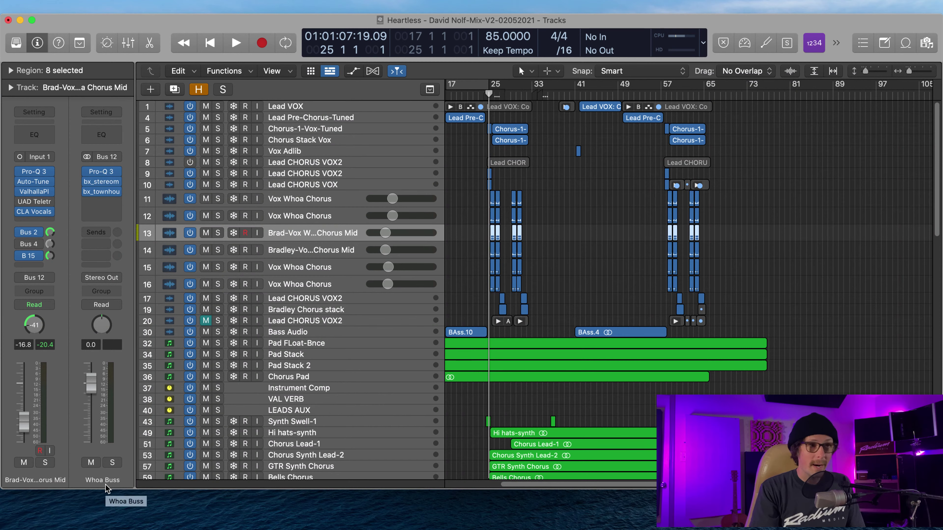
click(327, 248)
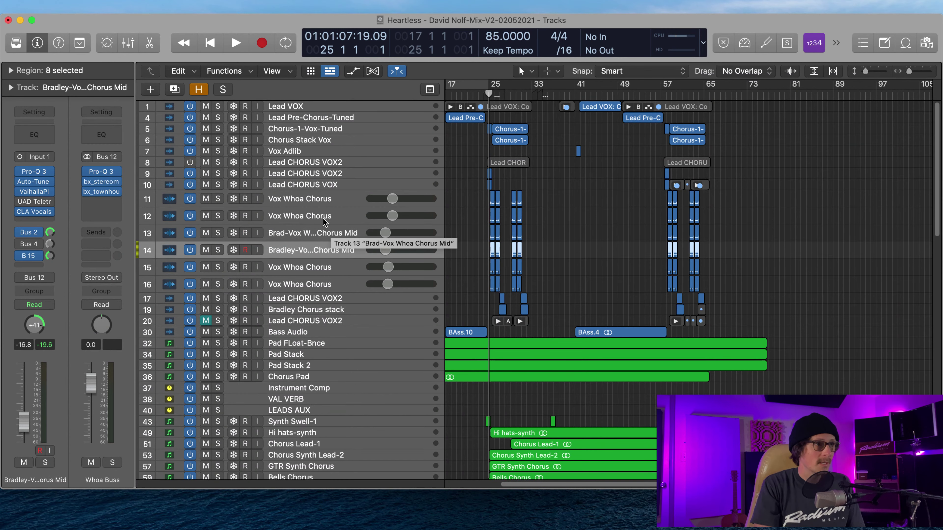
key(Down)
key(Down)
key(Down)
key(Up)
key(Up)
key(Up)
key(Up)
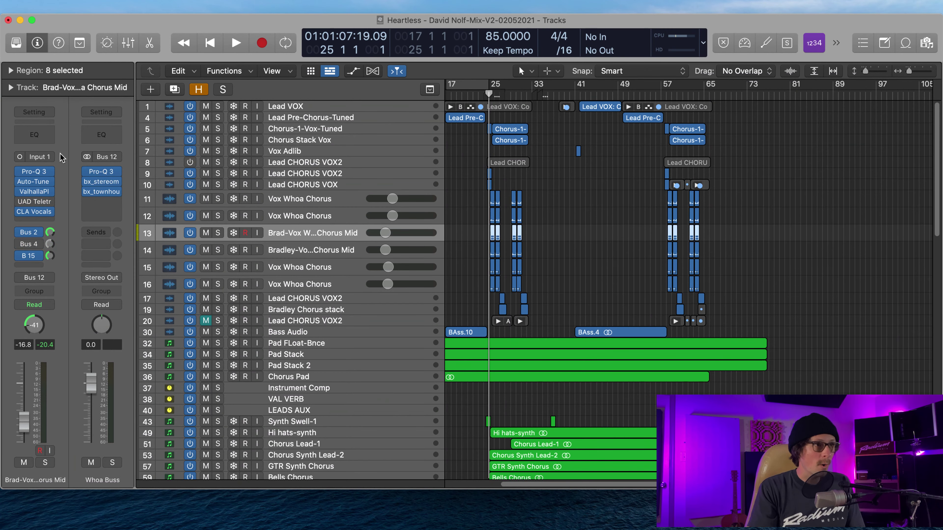
Open the Pro-Q 3 and bx_stereomaker plug-ins on the Whoa Buss to examine their settings
click(105, 172)
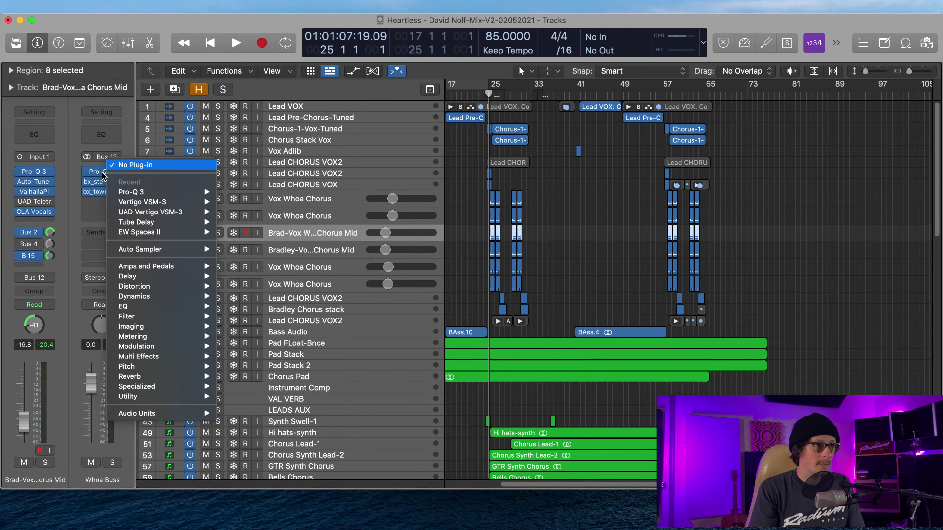
click(102, 172)
click(102, 172)
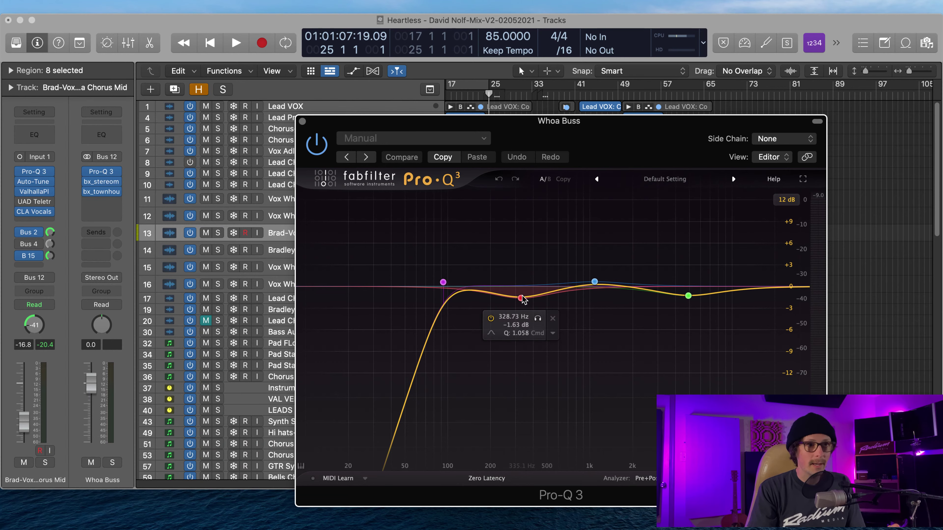
click(103, 182)
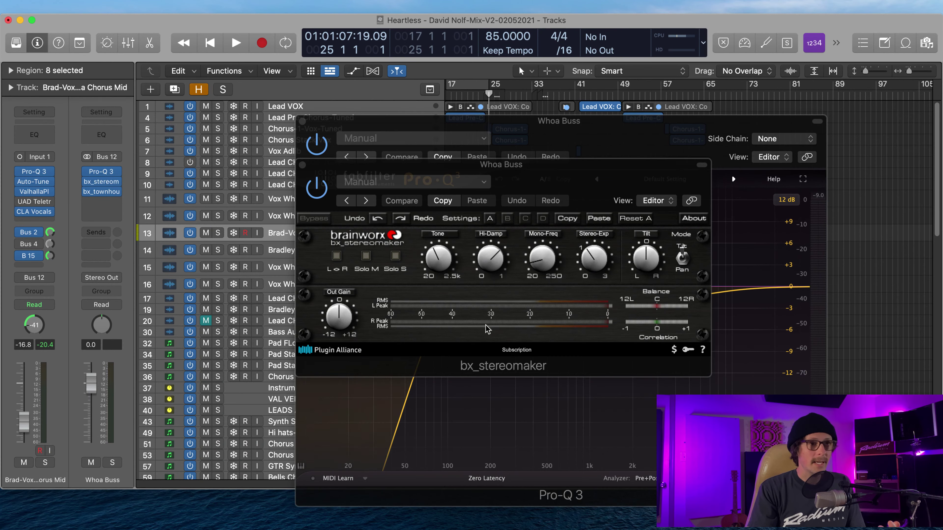
Open the bx_townhouse Buss Compressor on the Whoa Buss to examine its settings, and close all the Whoa Buss plug-in windows
click(105, 191)
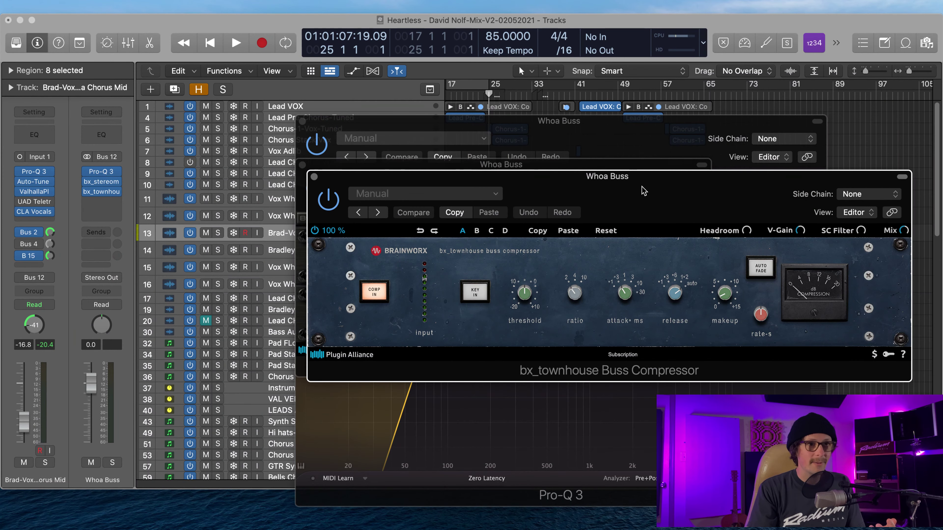
drag(643, 191, 479, 192)
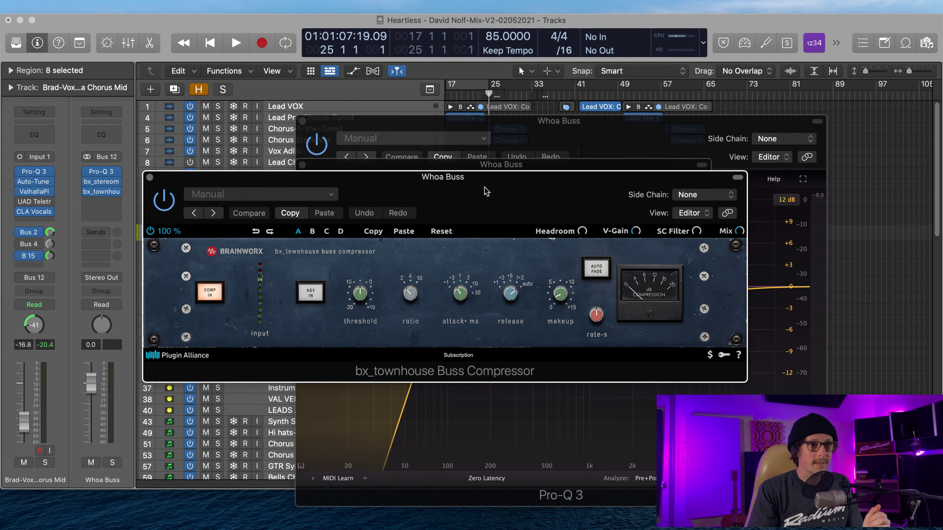
click(150, 178)
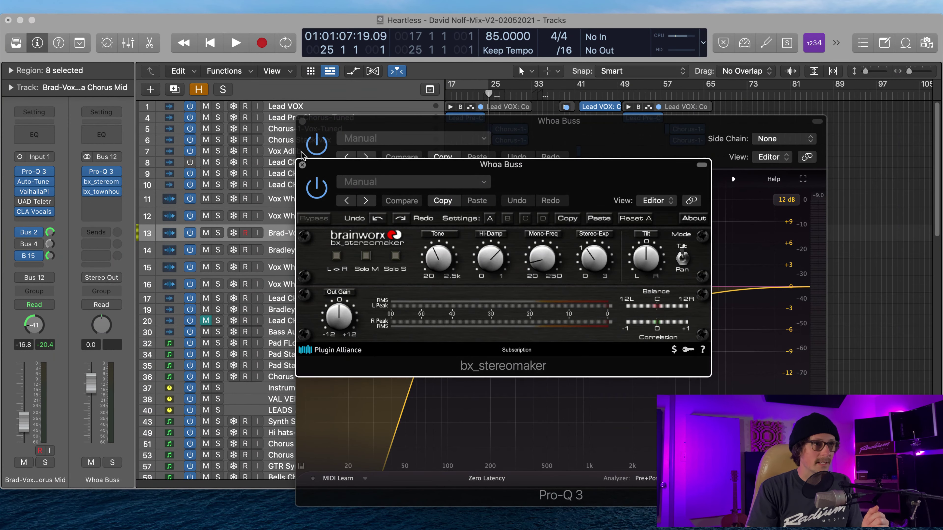
click(302, 164)
click(303, 121)
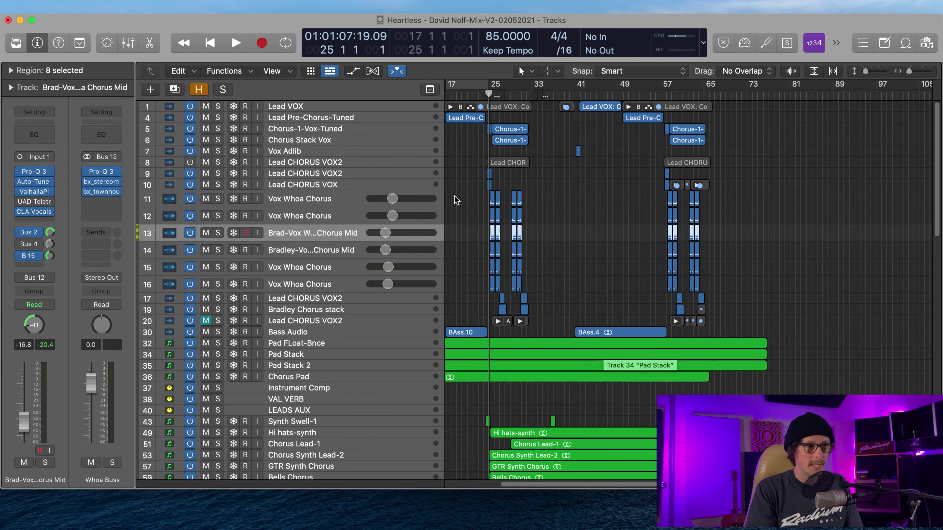
Open Pro-Q 3, UAD API 2500, Decimort 2, RC-20, the second Pro-Q 3 and UAD Cooper Time Cube on the Chorus Vox intro bus to examine them
click(323, 141)
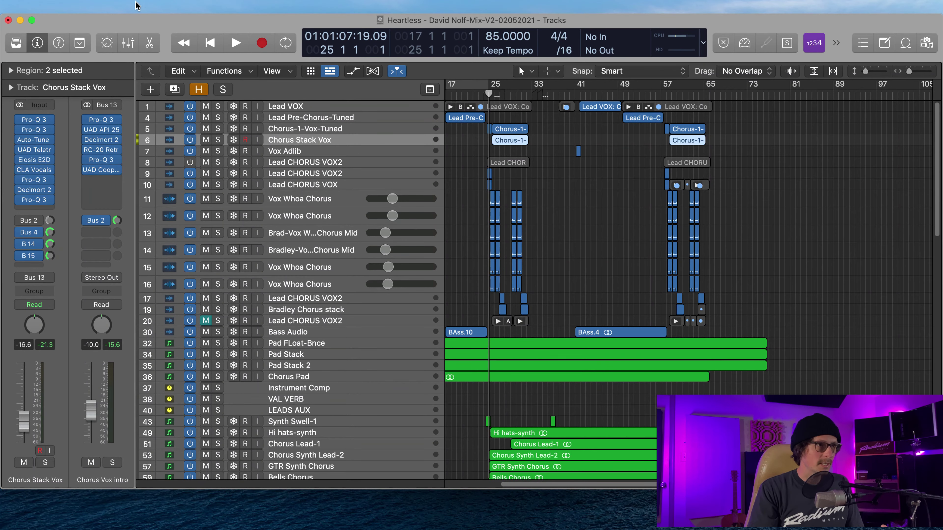
click(101, 120)
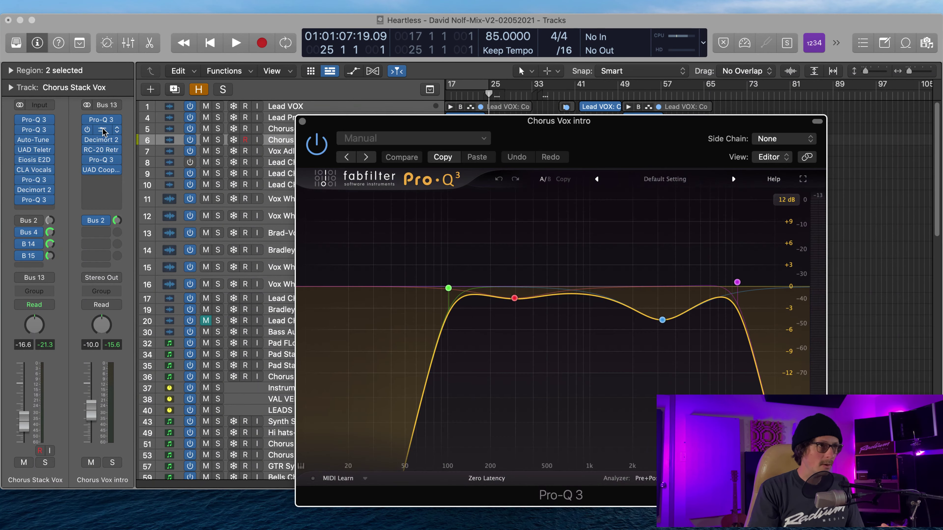
click(102, 130)
click(102, 140)
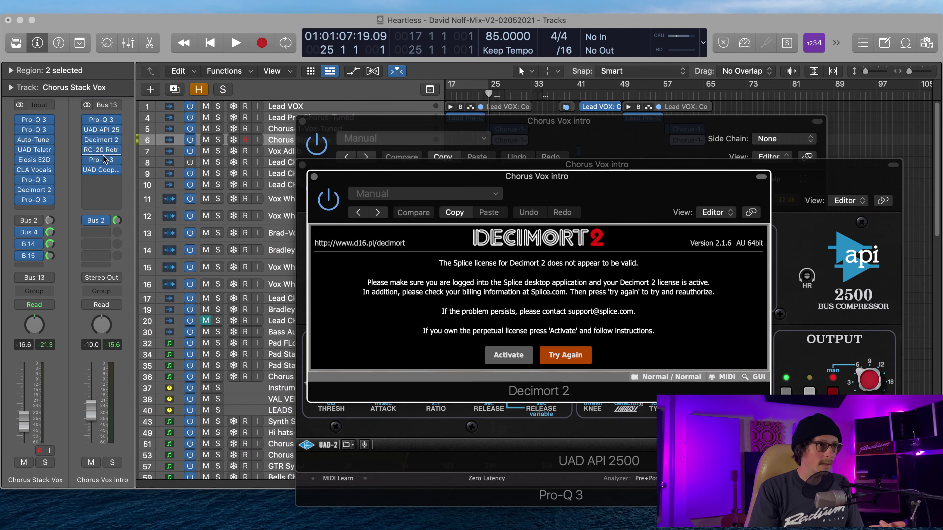
click(100, 150)
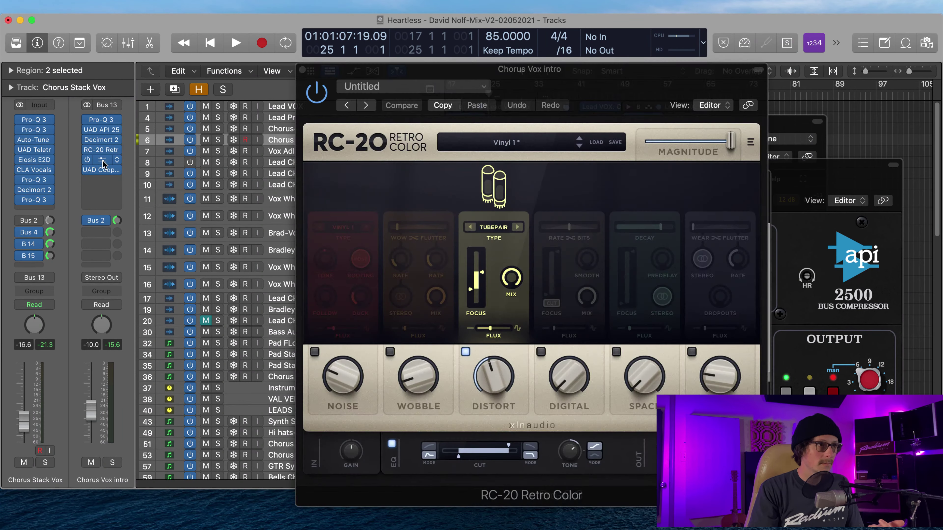
click(102, 162)
click(102, 171)
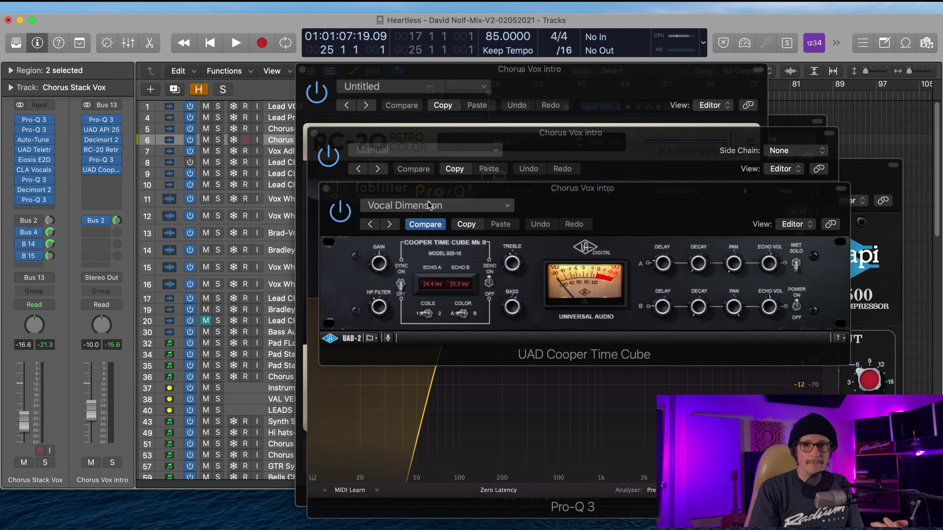
Close all the Chorus Vox intro plug-in windows and return to the Chorus Stack Vox track
click(325, 188)
click(314, 134)
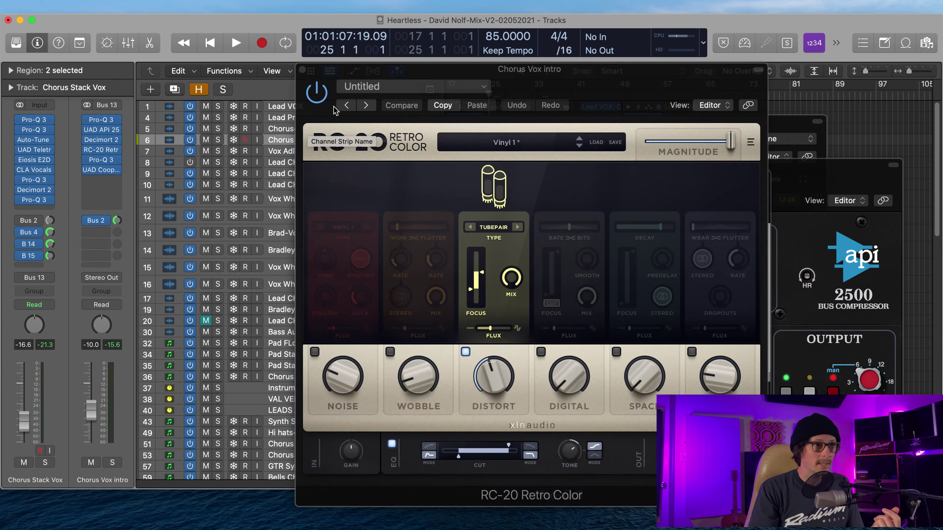
click(303, 70)
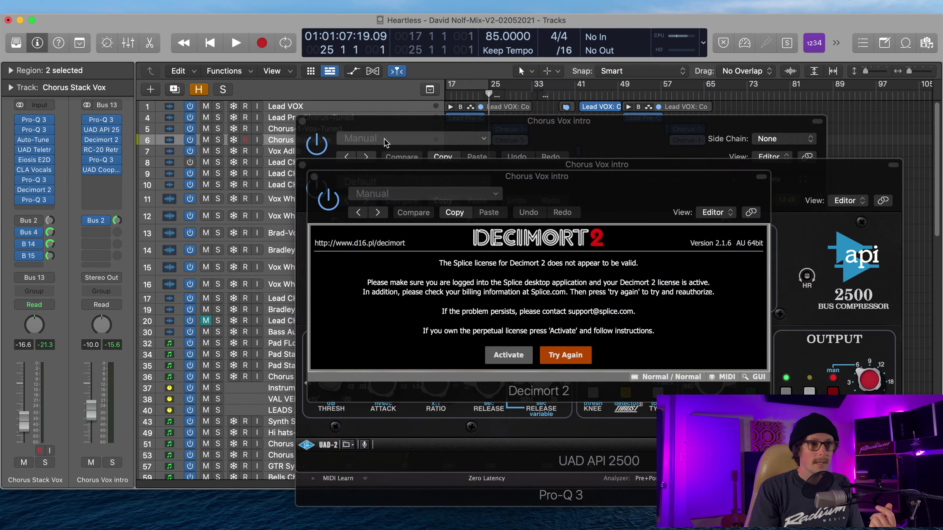
click(311, 175)
click(302, 165)
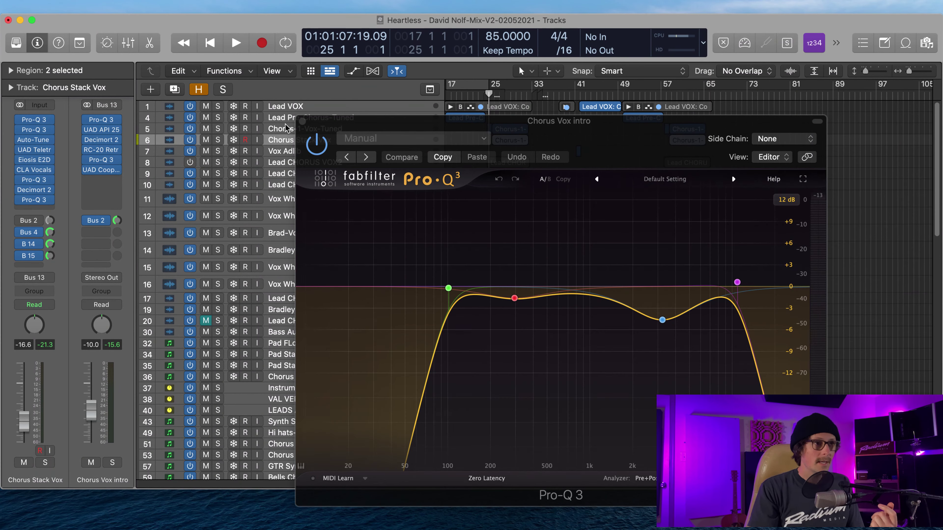
click(302, 122)
click(302, 122)
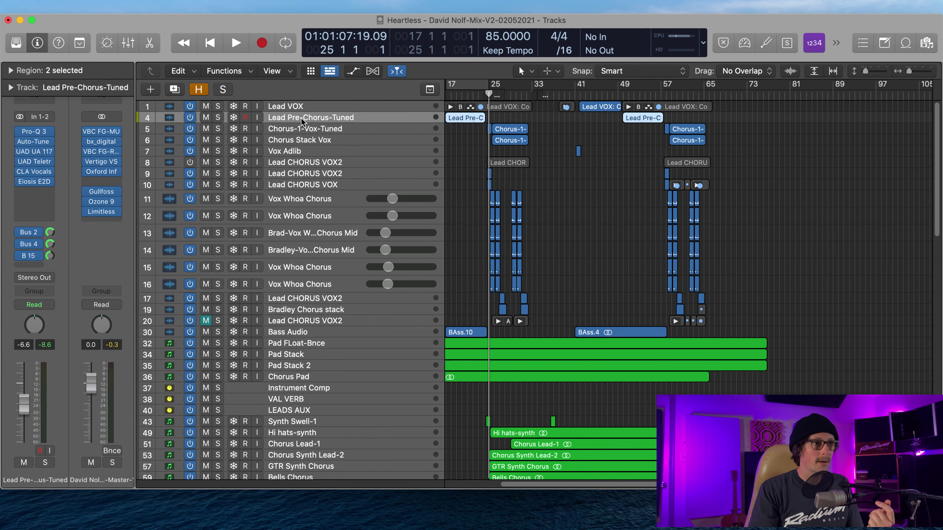
click(379, 140)
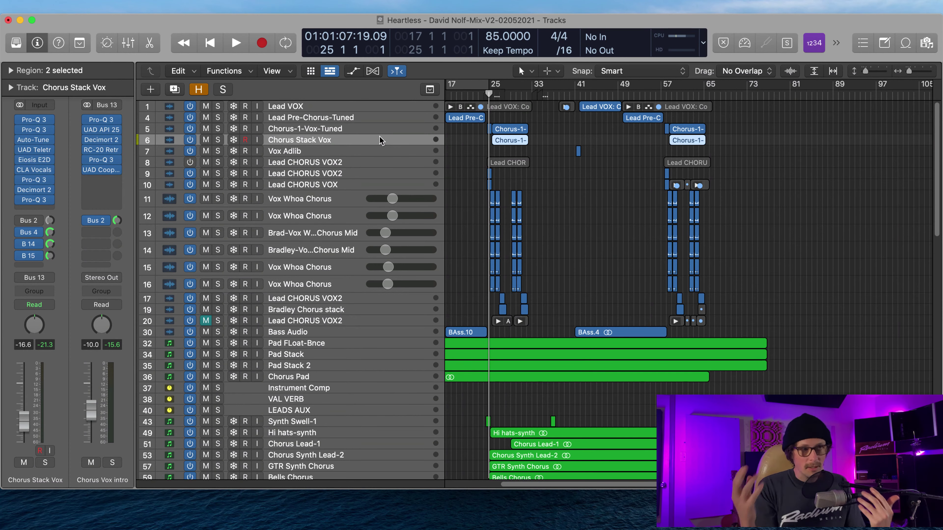
Look over the second-verse instrument tracks and play the song from bar 37 into the verse
scroll(469, 266, down, 5)
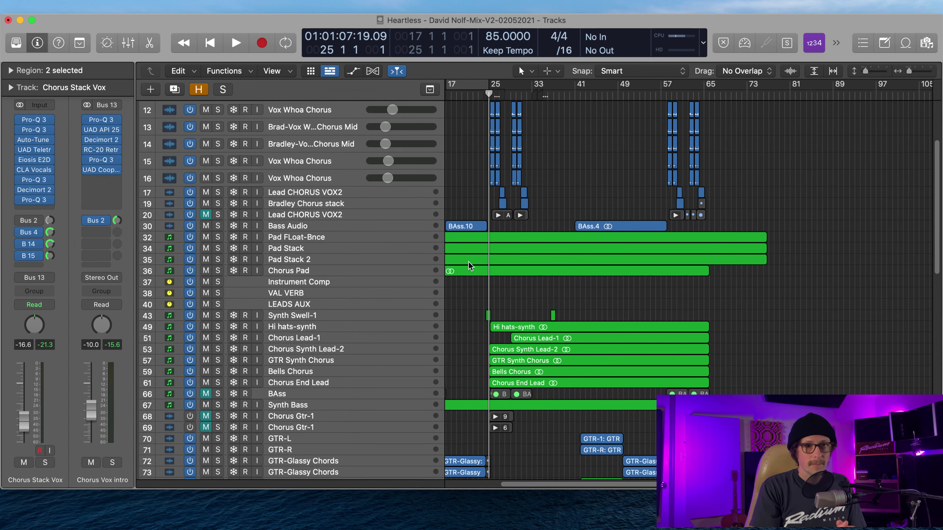
scroll(562, 296, up, 5)
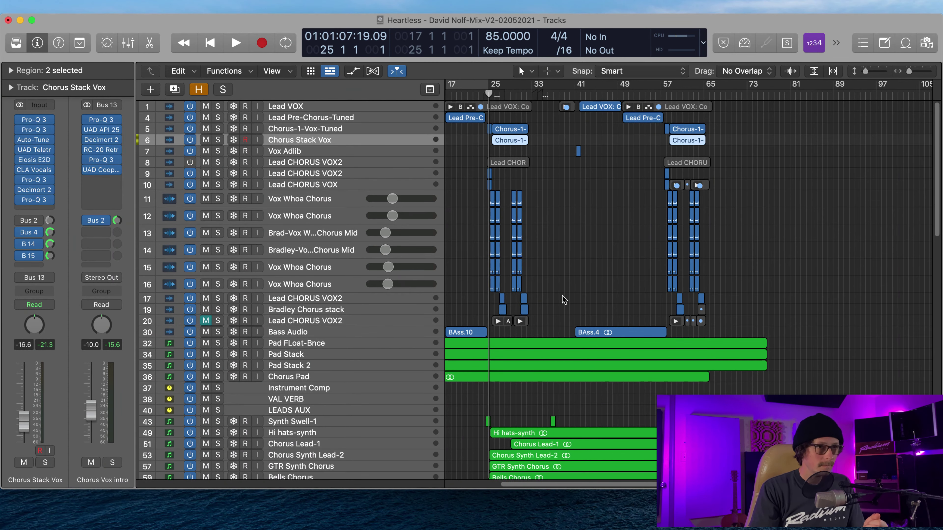
click(571, 98)
scroll(619, 258, down, 15)
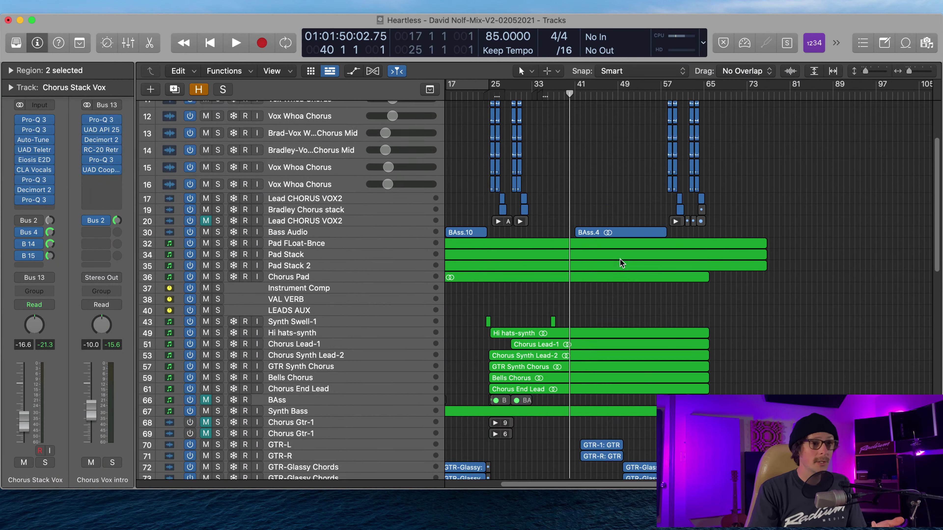
click(580, 95)
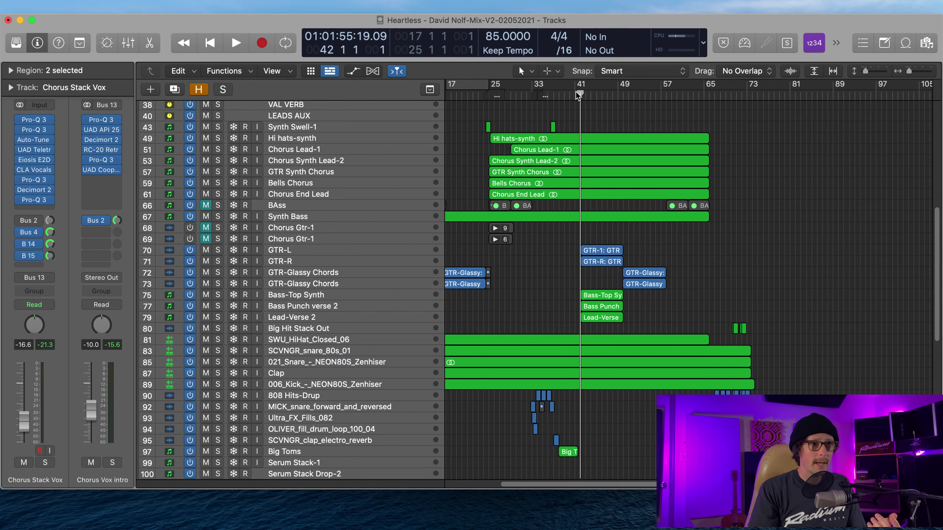
click(575, 95)
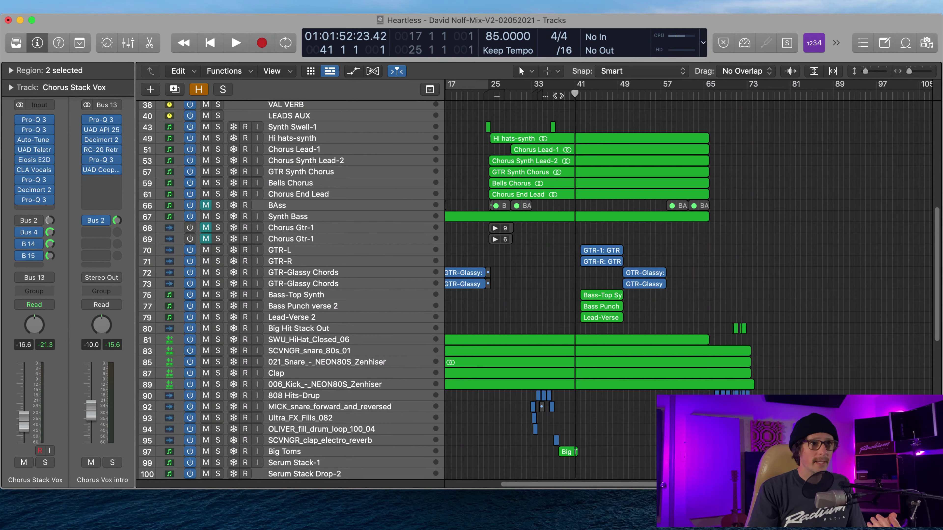
click(554, 95)
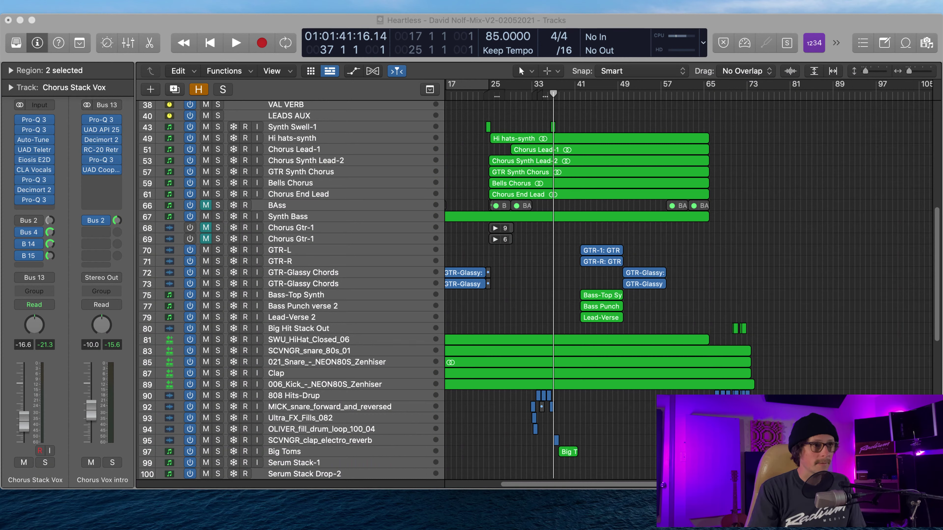
click(333, 23)
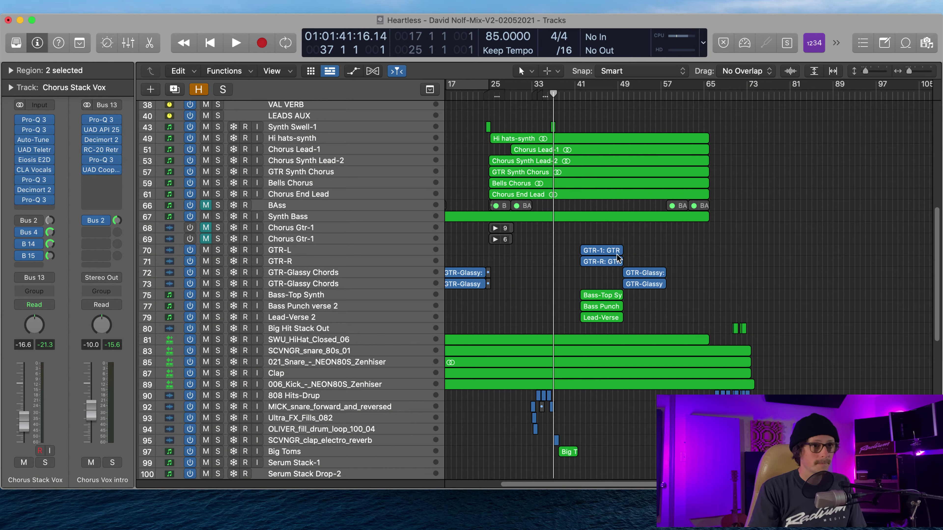
key(space)
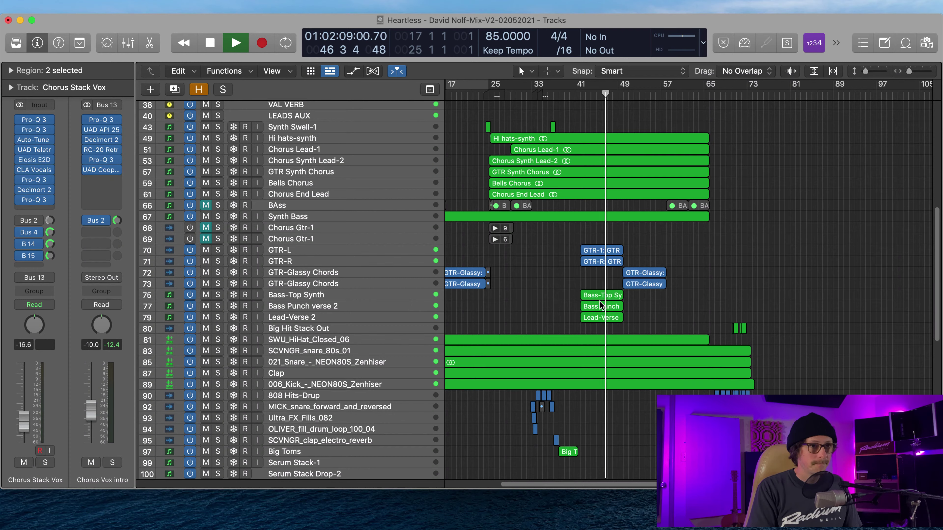
Set a cycle range from bar 42 to bar 56 and stop playback
drag(583, 93, 657, 81)
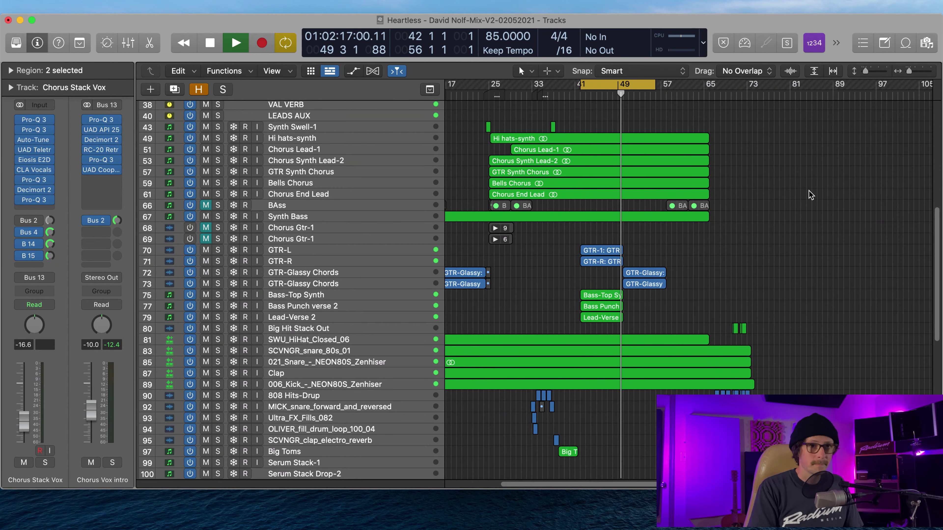
key(space)
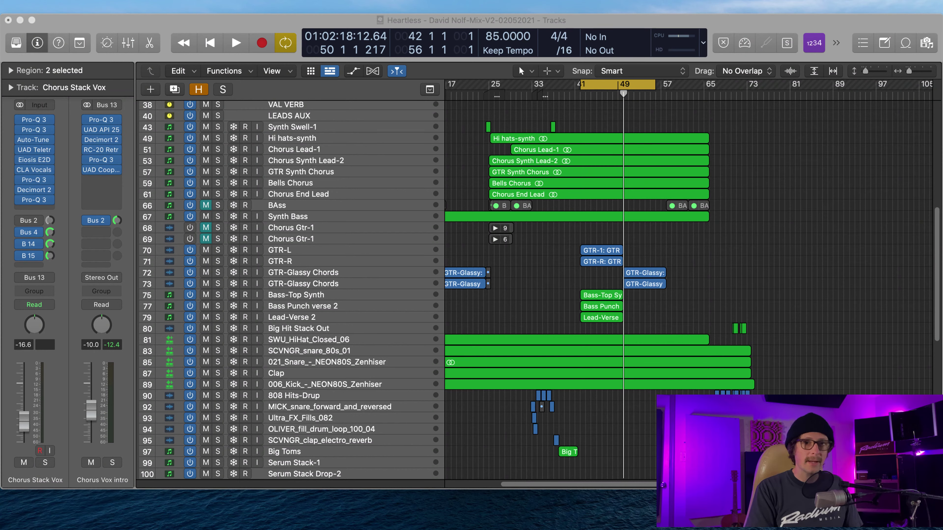
click(538, 139)
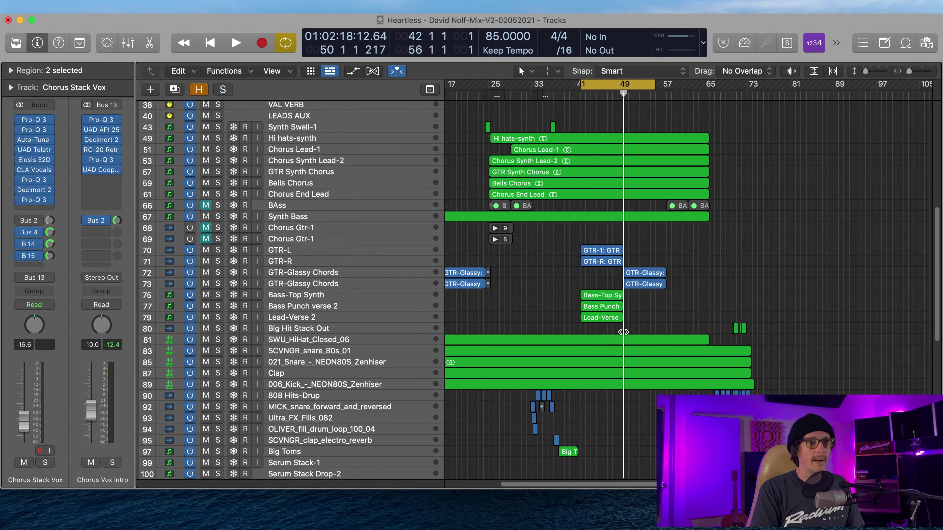
Solo the Bass-Top Synth, Bass Punch verse 2 and Lead-Verse 2 tracks while auditioning the cycled second verse
drag(563, 231, 702, 360)
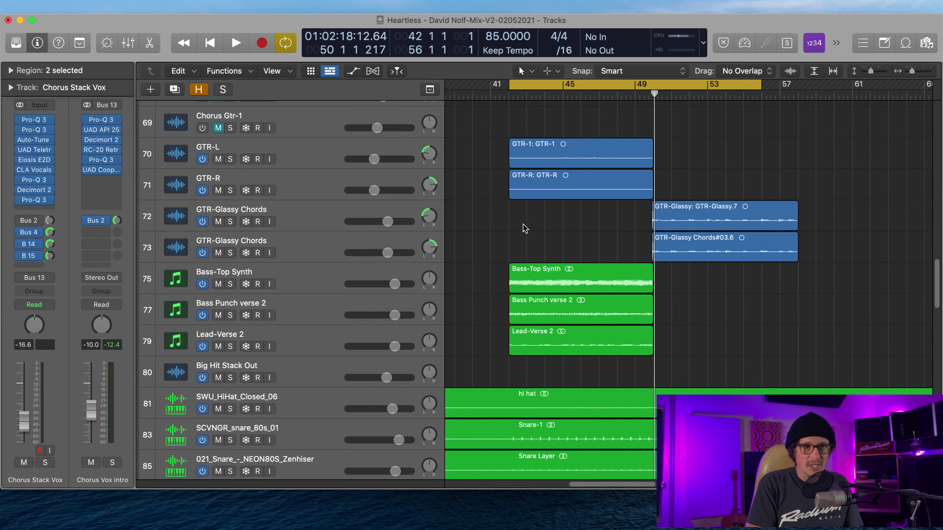
click(289, 286)
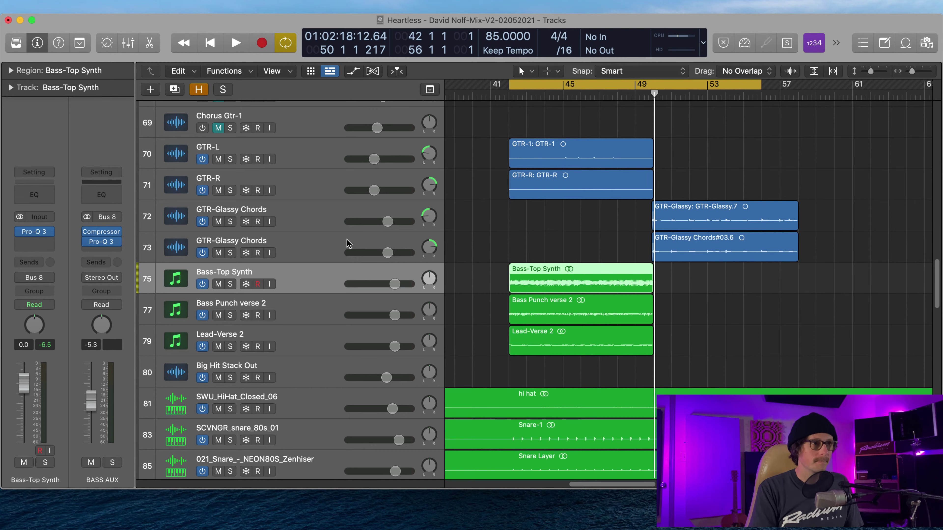
key(space)
click(227, 284)
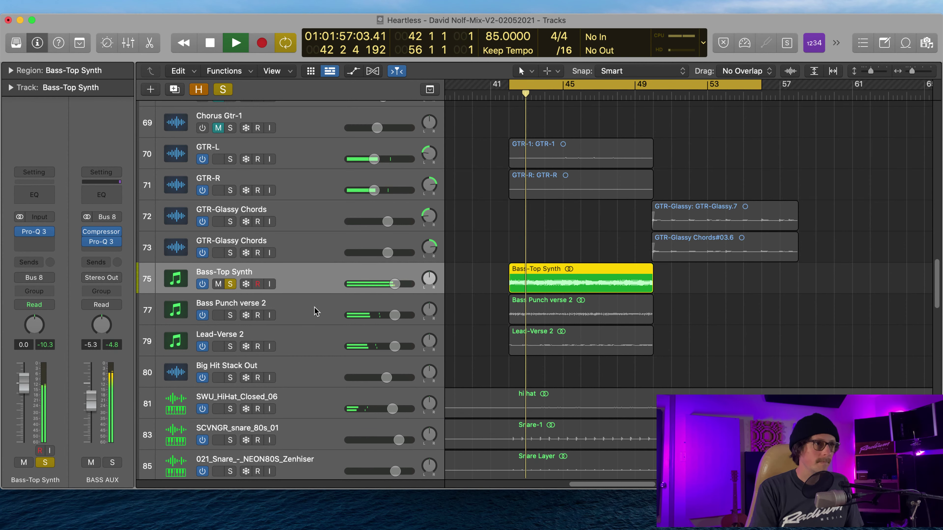
shift+click(246, 316)
click(230, 315)
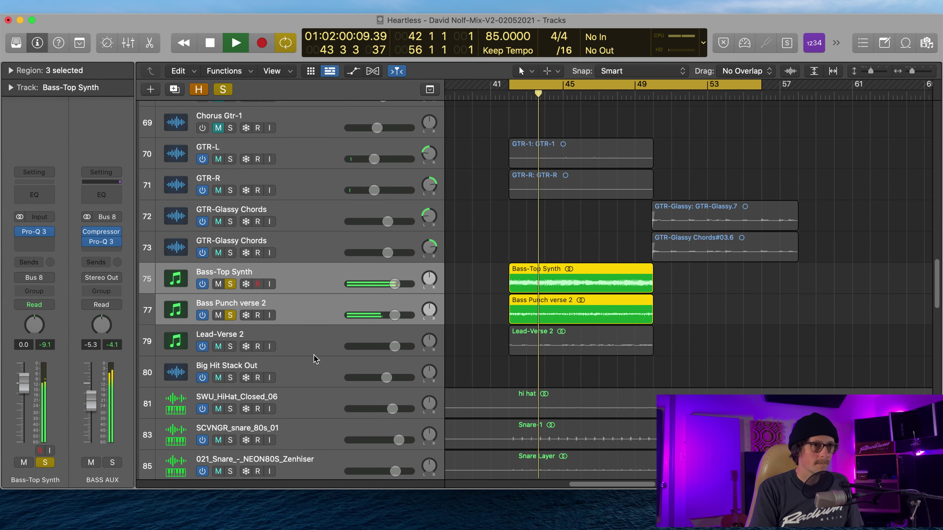
click(230, 347)
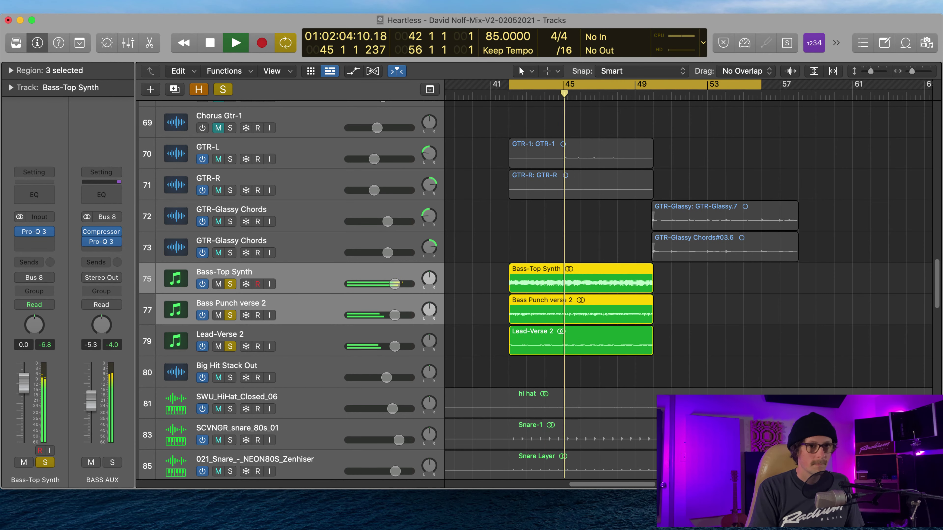
key(space)
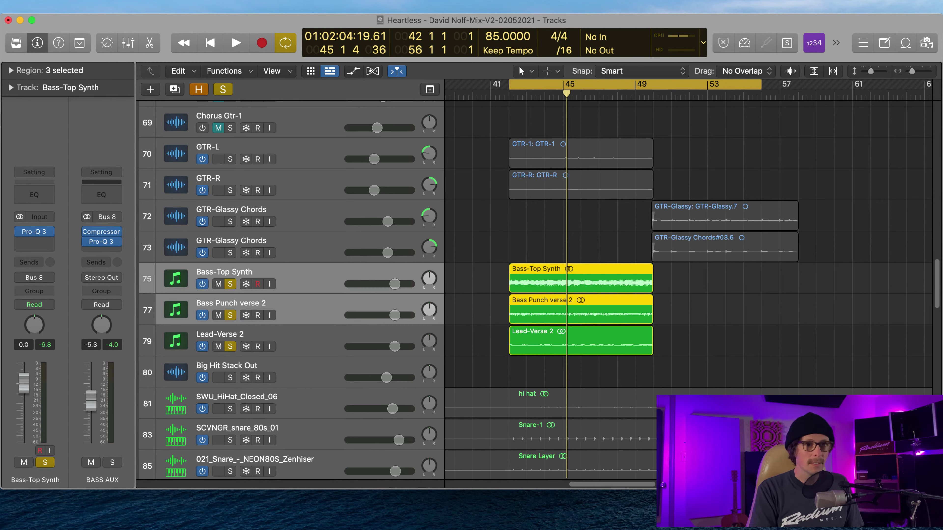
Audition the soloed second-verse layers with Lead-Verse 2 selected, and add the Lead VOX track to the solo
click(301, 337)
key(space)
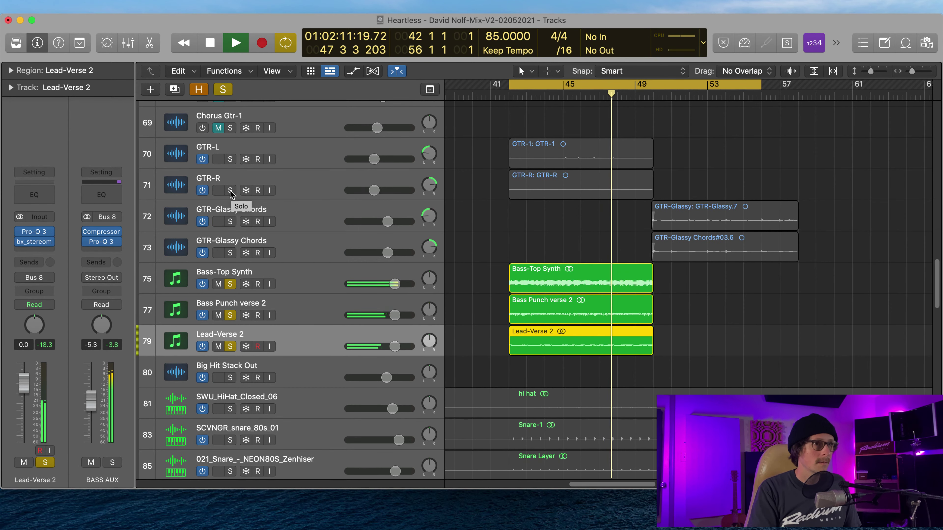
scroll(568, 277, up, 2)
scroll(568, 276, up, 15)
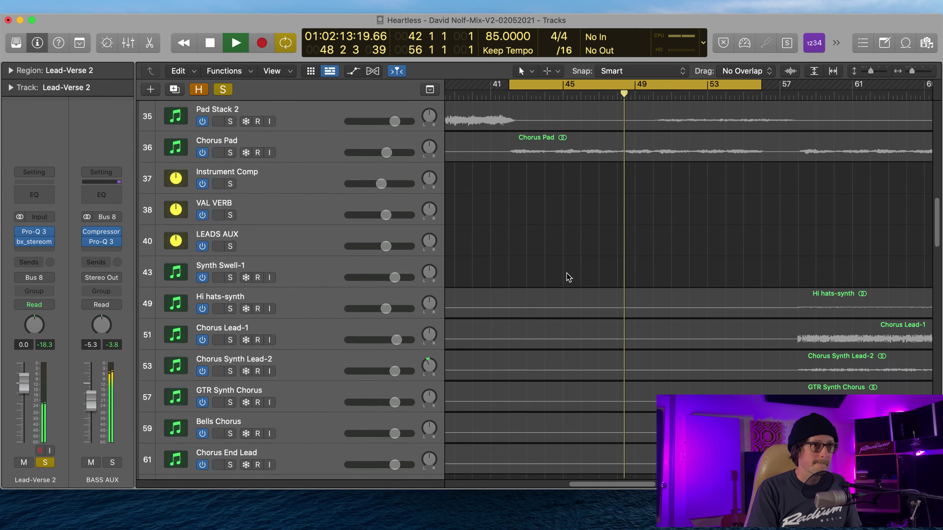
scroll(538, 186, up, 8)
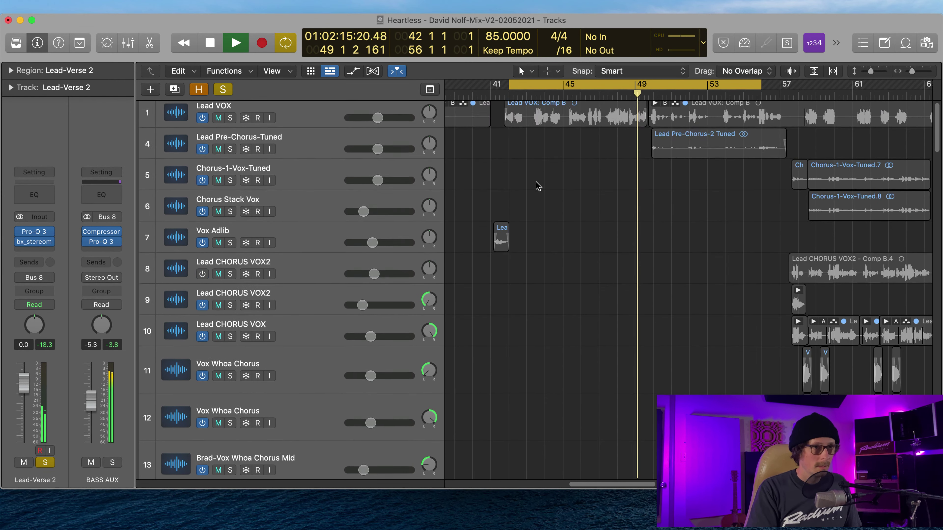
key(space)
click(228, 121)
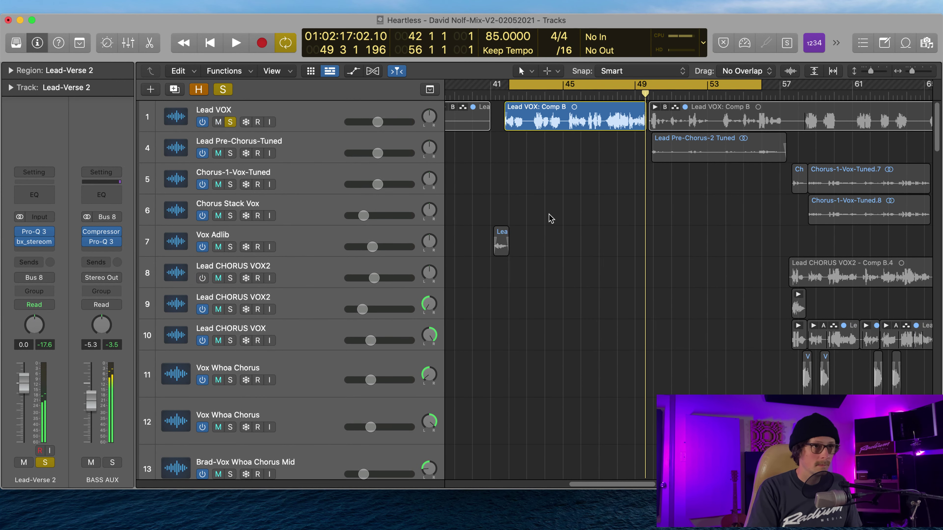
Play the cycled second verse and add the GTR-R and GTR-L tracks to the solo
key(space)
scroll(583, 228, down, 8)
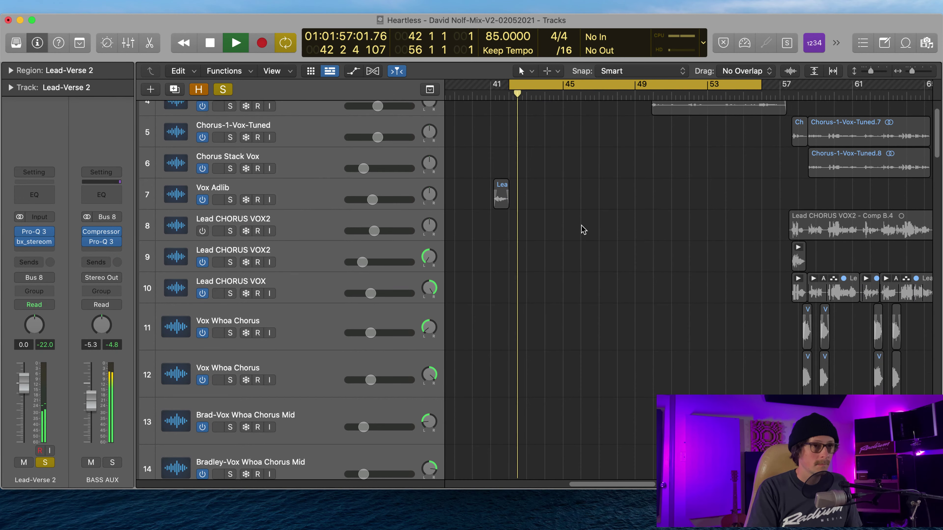
scroll(583, 228, down, 20)
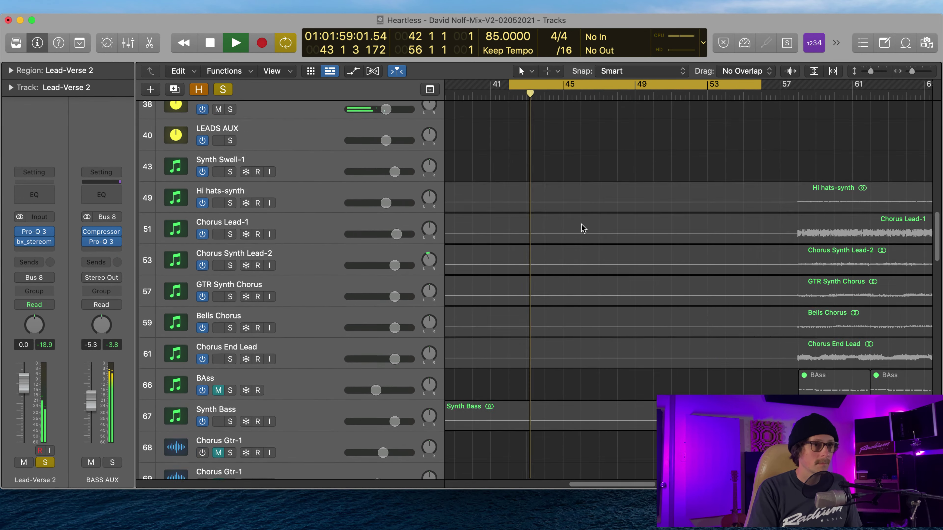
scroll(553, 270, up, 2)
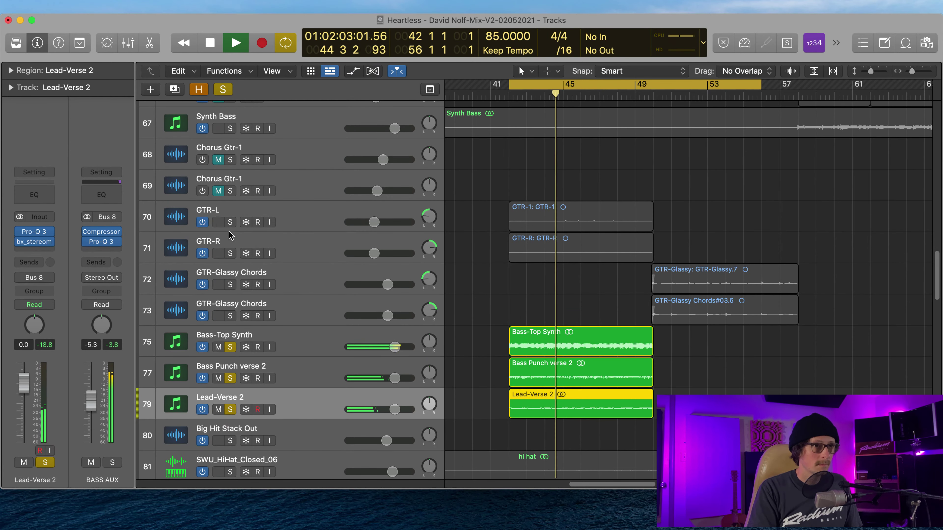
click(230, 253)
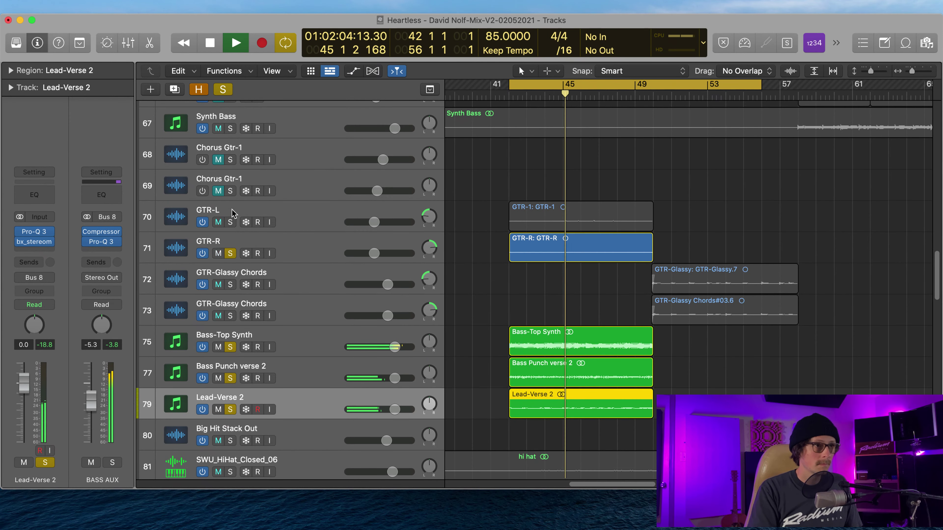
click(230, 222)
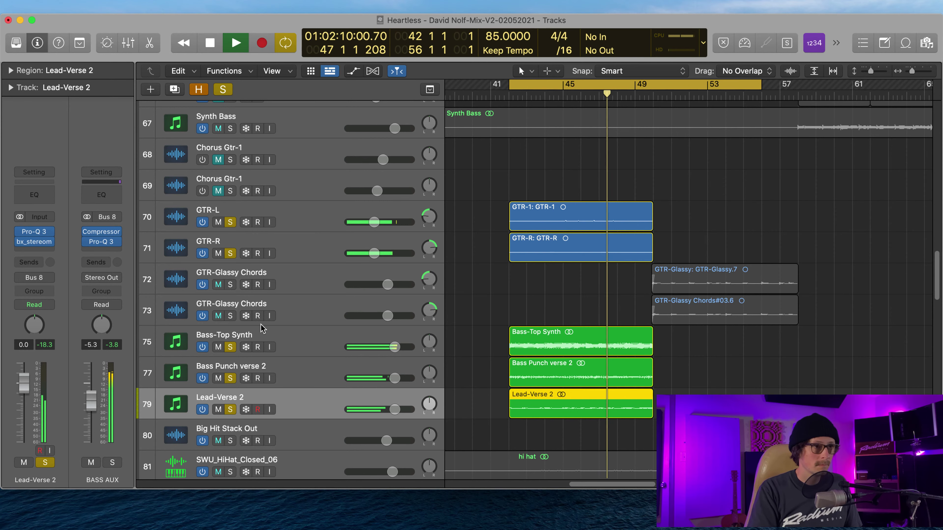
Add both GTR-Glassy Chords tracks to the solo during playback and stop the song just past bar 50
scroll(626, 369, down, 3)
scroll(622, 392, down, 1)
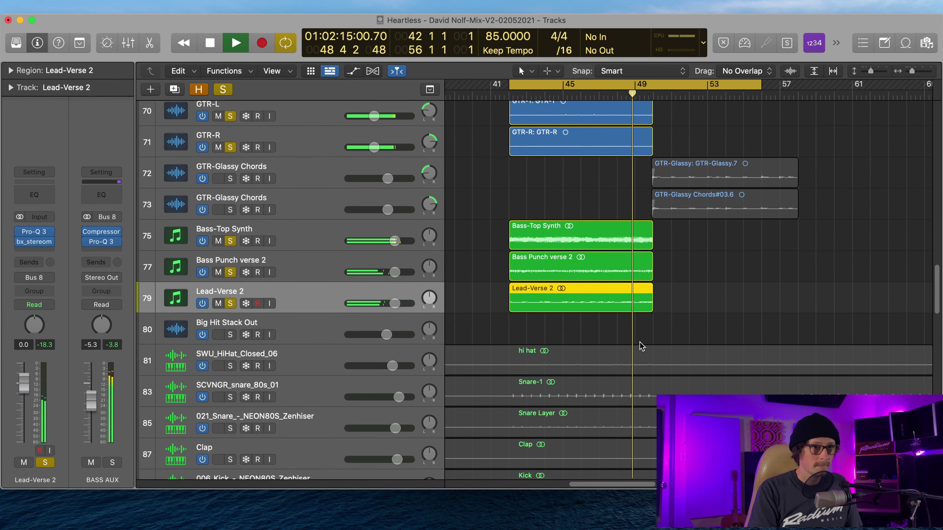
click(230, 179)
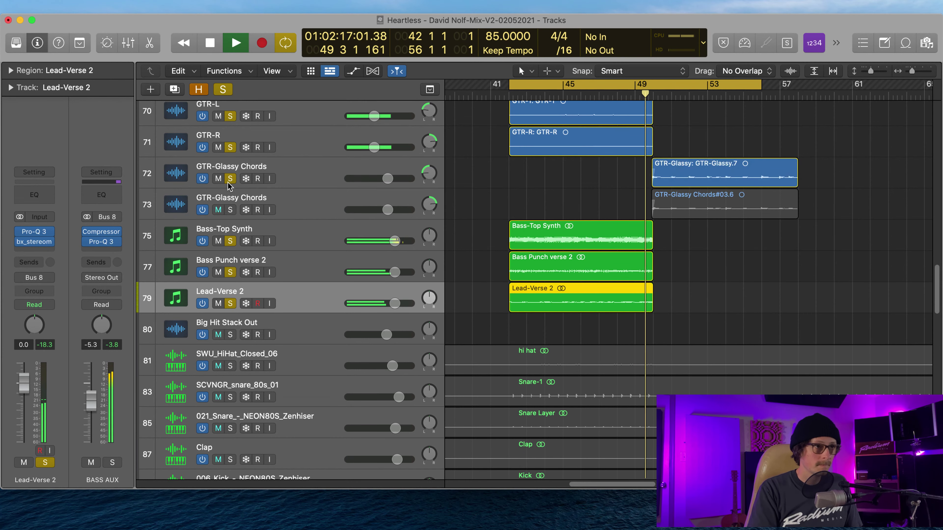
click(230, 209)
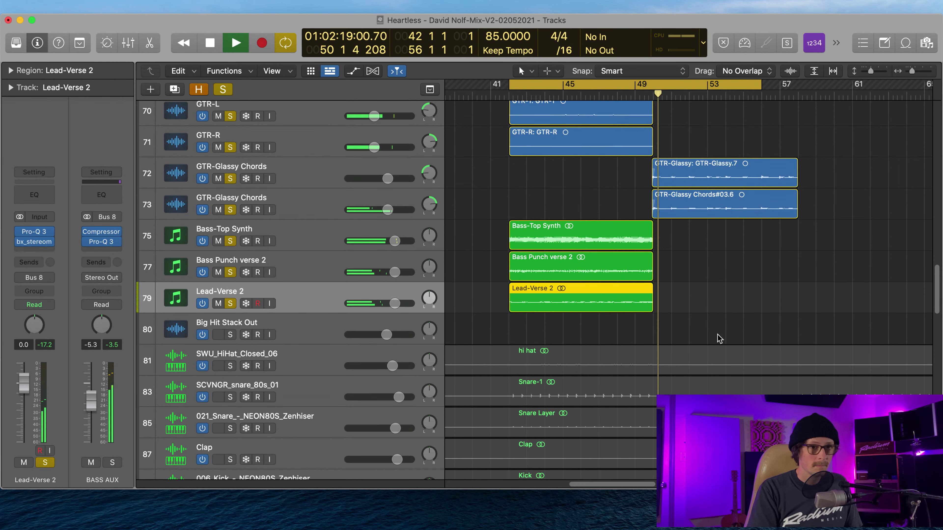
key(space)
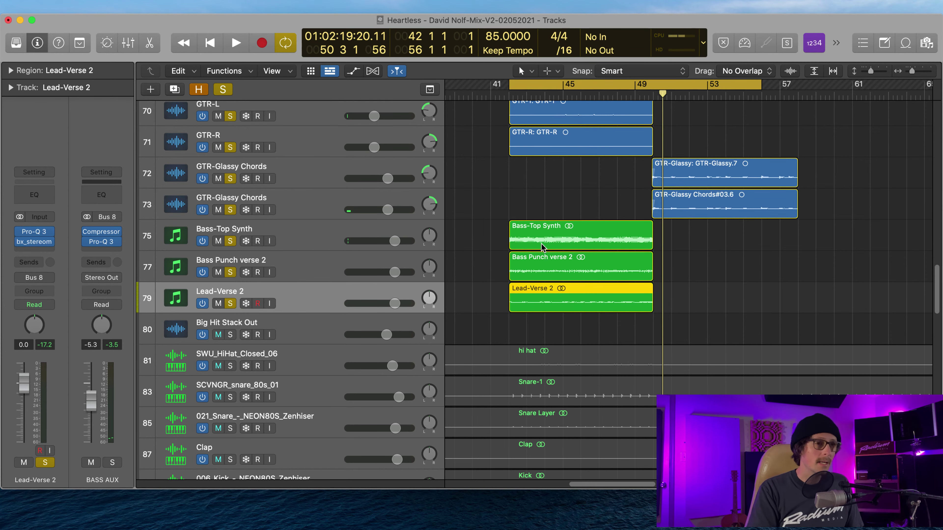
Solo the drum layers as well: kick, Clap, both snares, the closed hi-hat and Big Hit Stack Out
scroll(560, 352, down, 3)
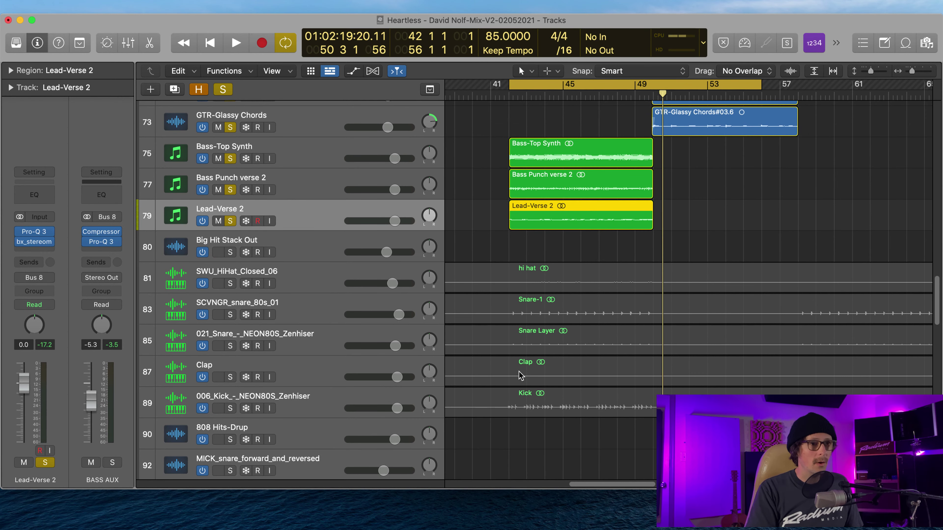
click(230, 408)
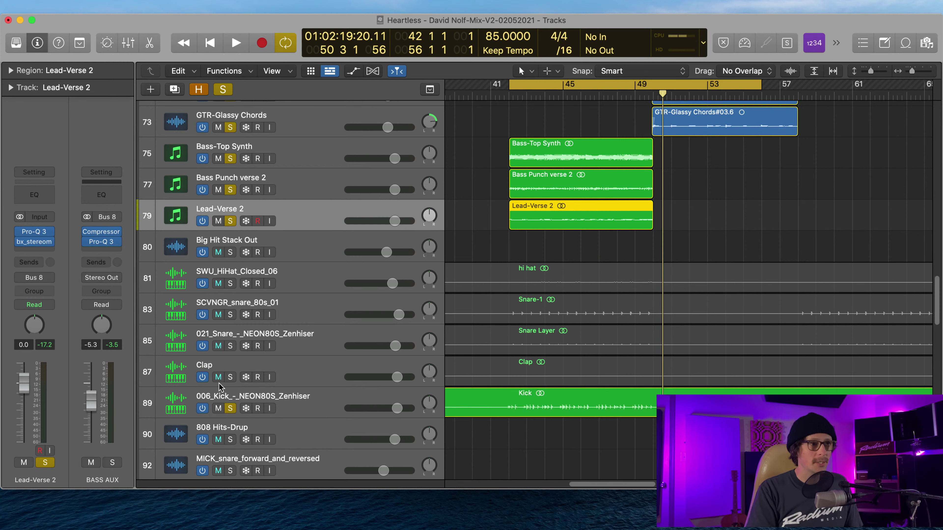
click(230, 377)
click(230, 346)
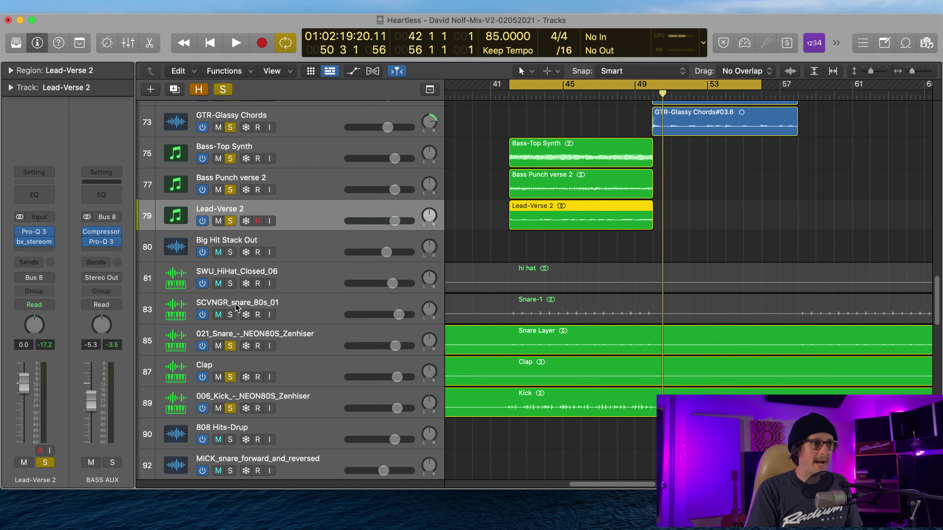
click(231, 315)
click(230, 283)
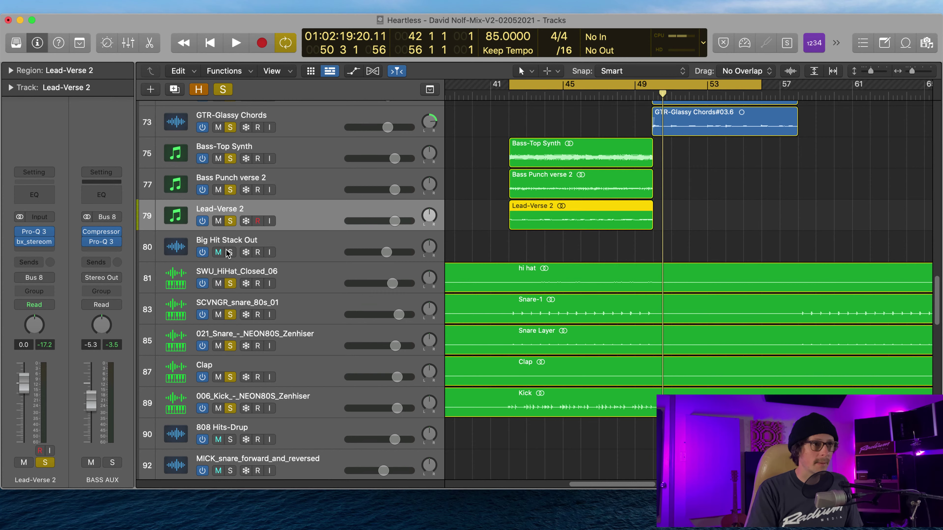
Add the Synth Bass track to the soloed second-verse layers
scroll(594, 245, up, 10)
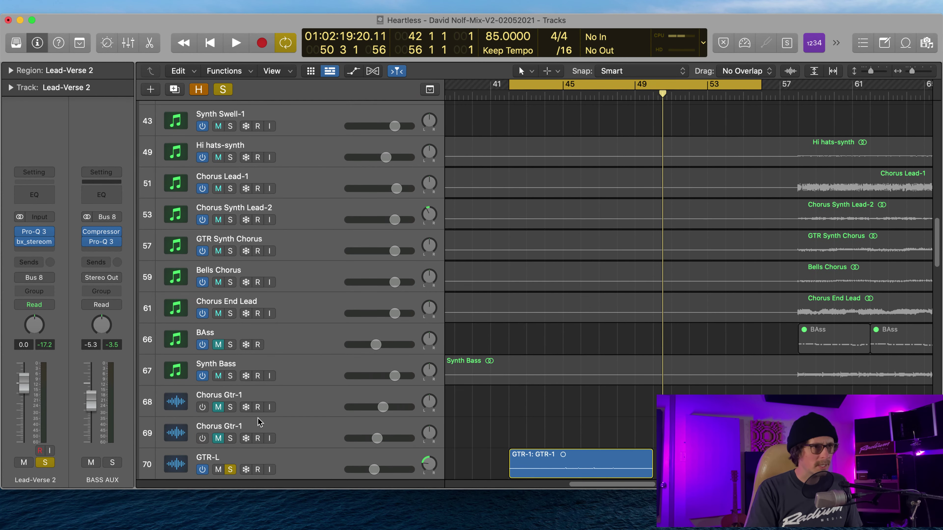
click(230, 376)
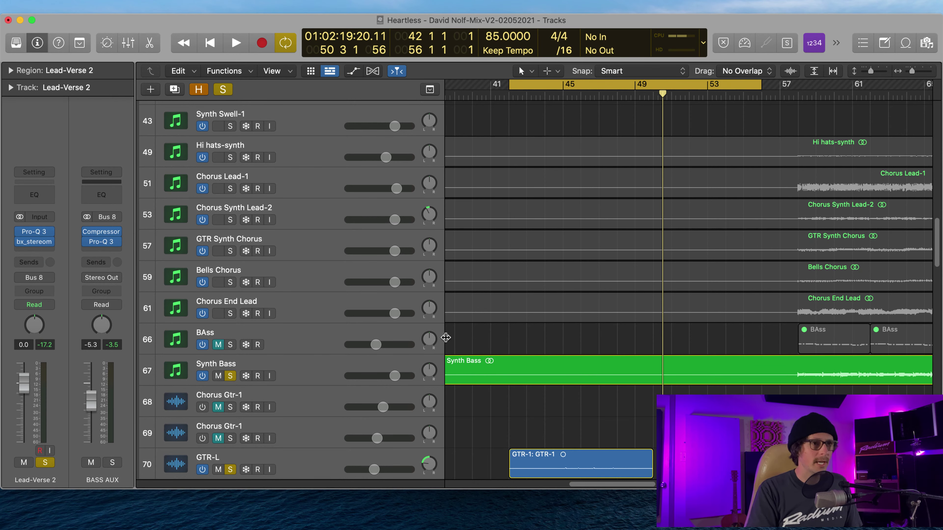
scroll(538, 322, up, 1)
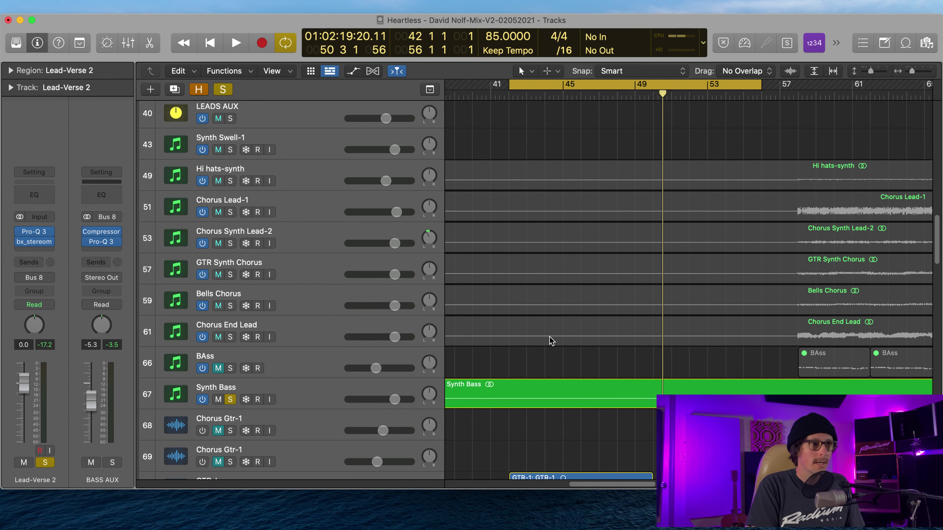
key(ctrl+m)
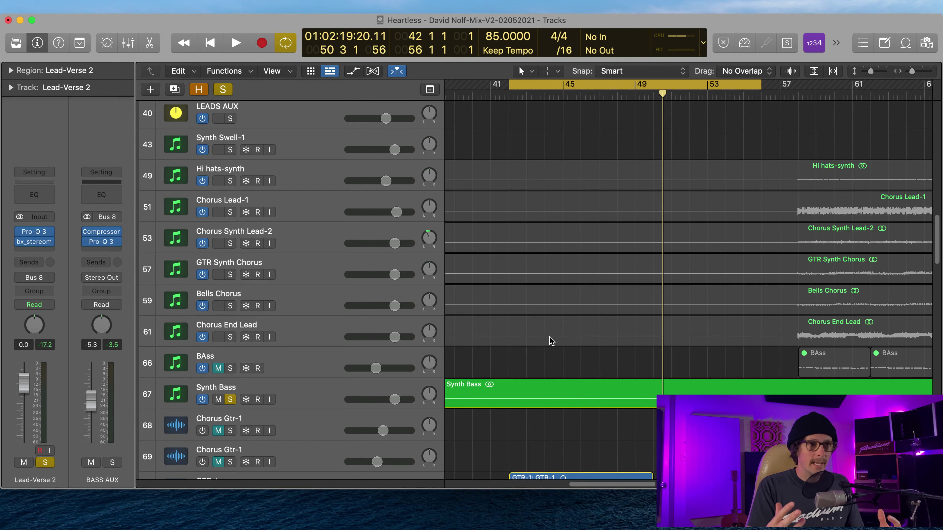
key(ctrl+m)
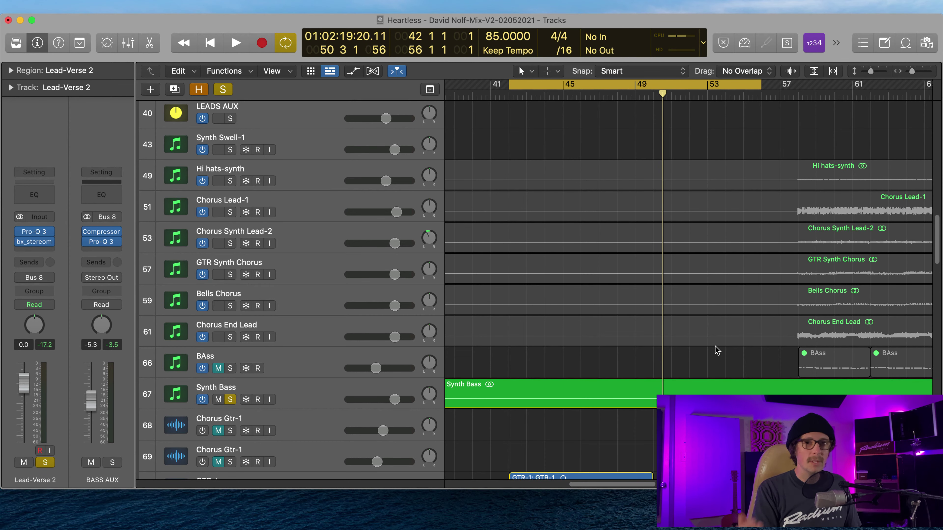
Play the cycle from bar 42 and look over the soloed guitar, bass, lead and drum tracks
scroll(713, 344, down, 10)
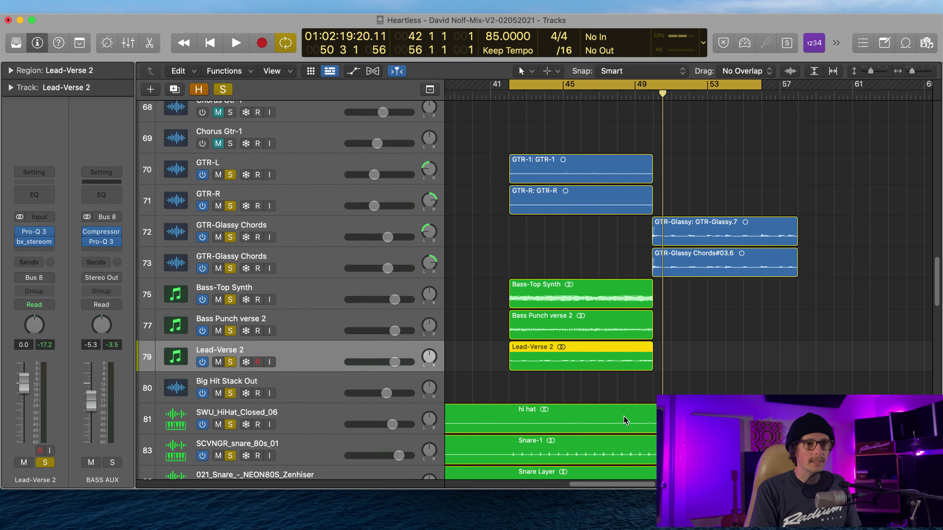
scroll(581, 293, up, 2)
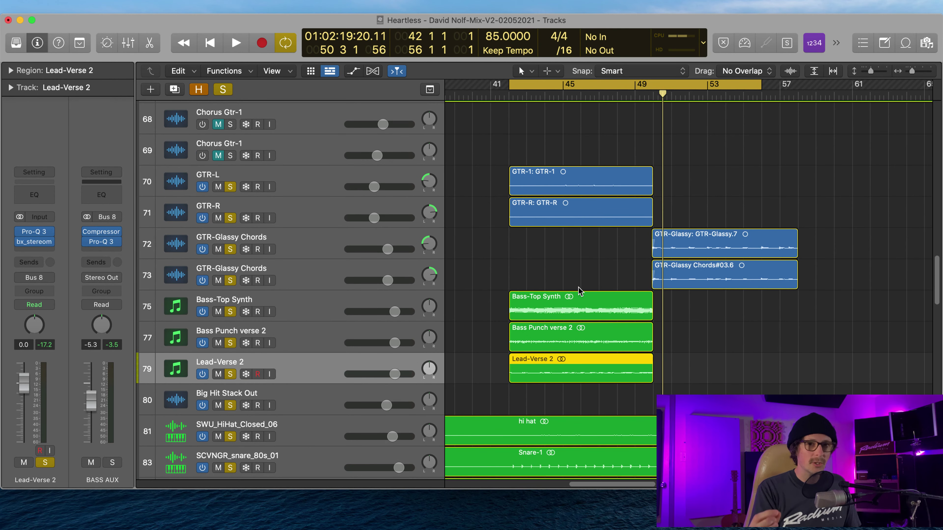
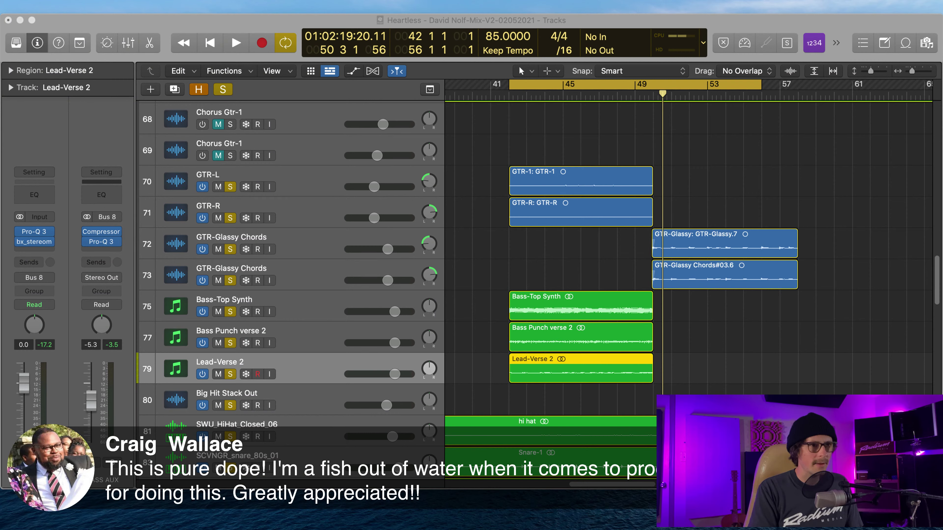
click(360, 18)
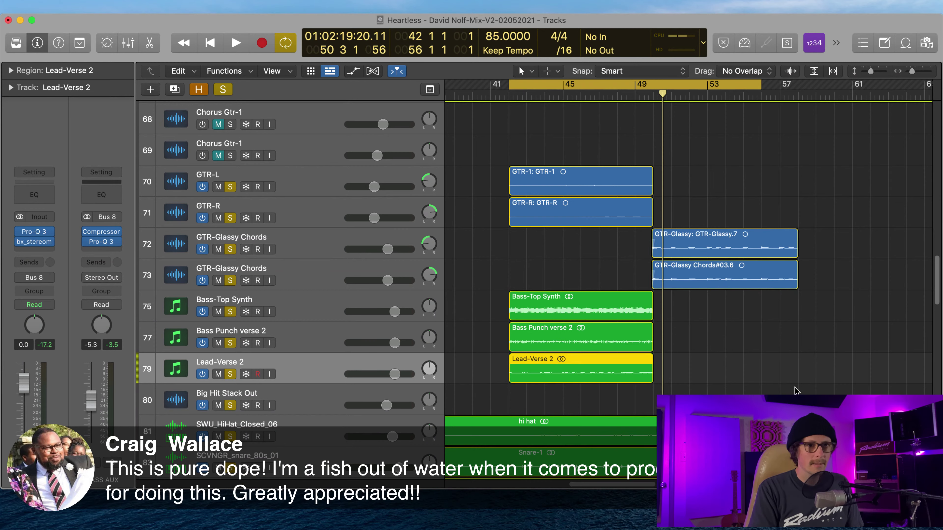
click(674, 348)
key(space)
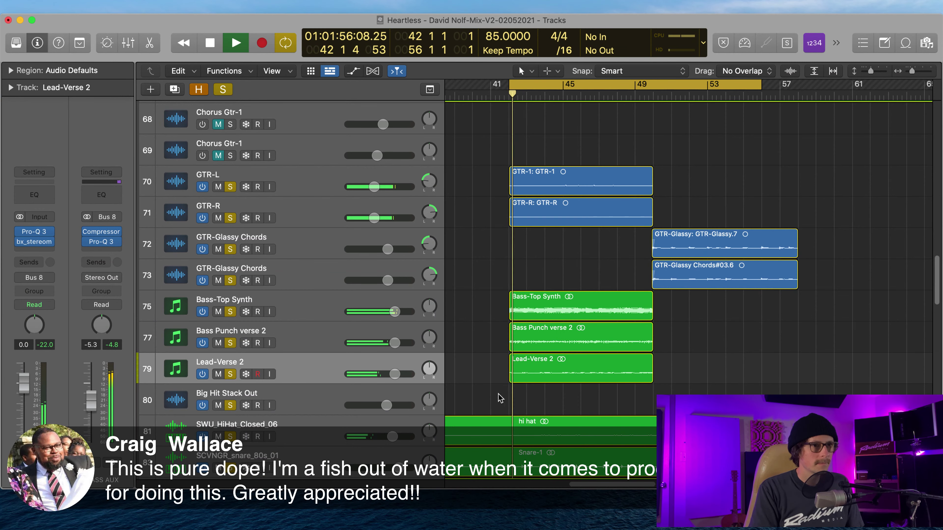
scroll(593, 390, down, 3)
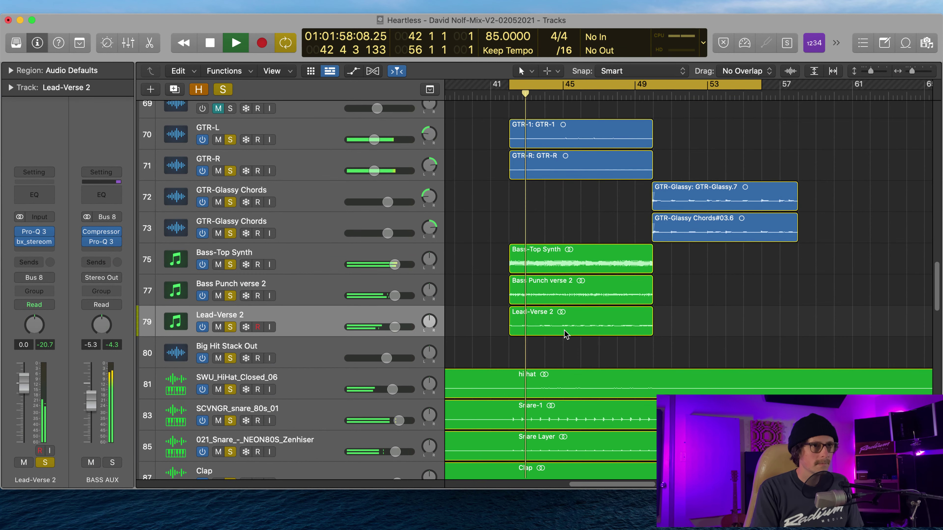
scroll(557, 327, up, 2)
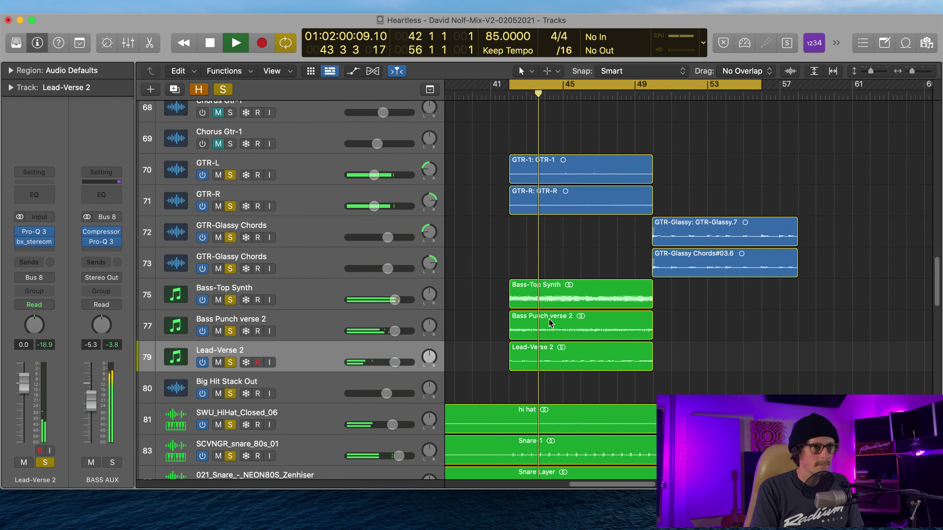
scroll(551, 323, up, 2)
scroll(293, 328, down, 1)
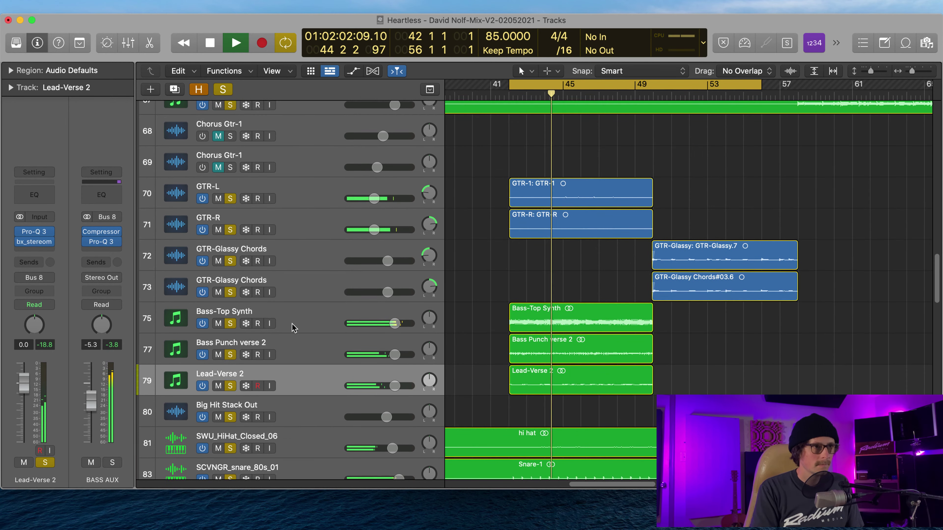
Remove Bass-Top Synth, Bass Punch verse 2 and Lead-Verse 2 from the solo, audition the remaining layers and stop playback
click(230, 324)
click(230, 355)
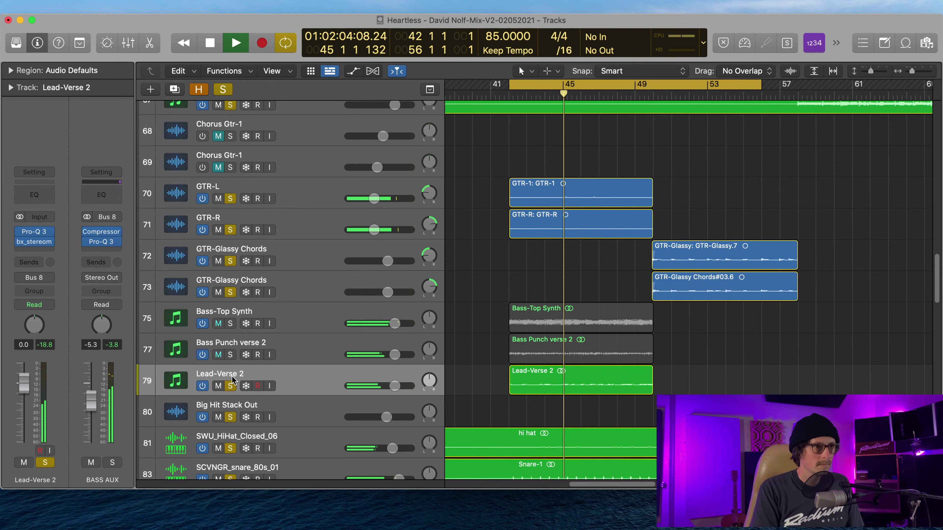
click(230, 385)
scroll(536, 381, down, 3)
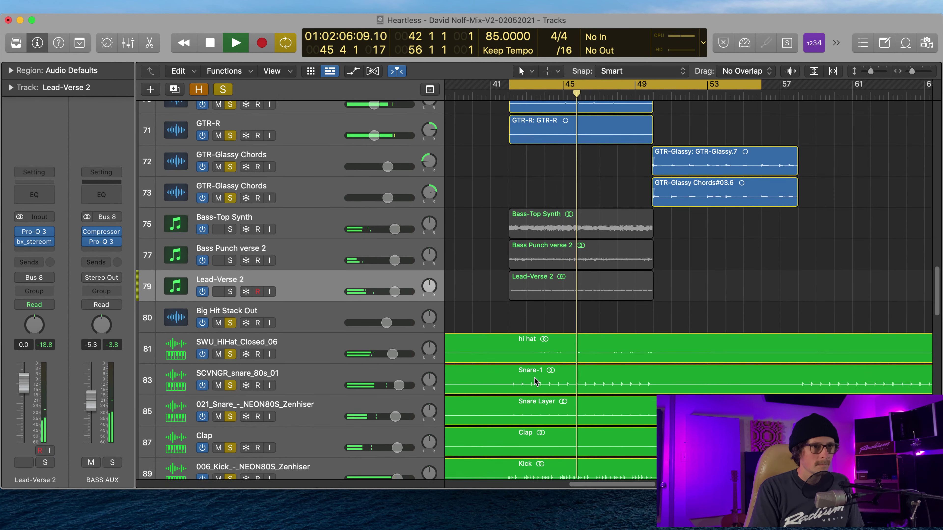
scroll(547, 290, up, 1)
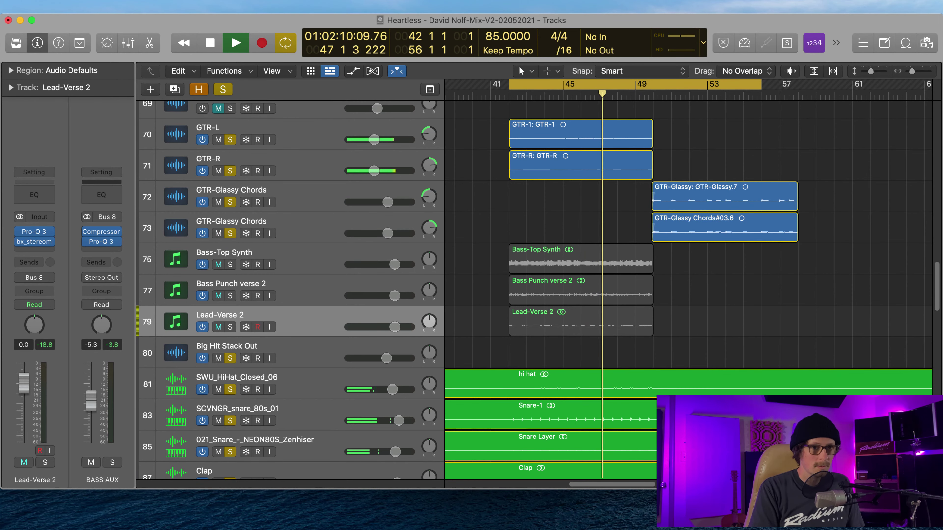
key(space)
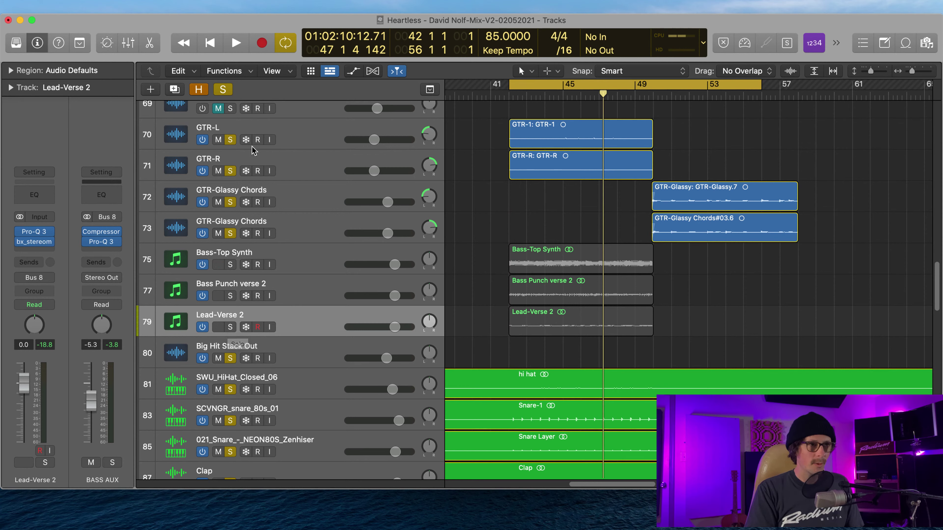
click(230, 140)
click(231, 171)
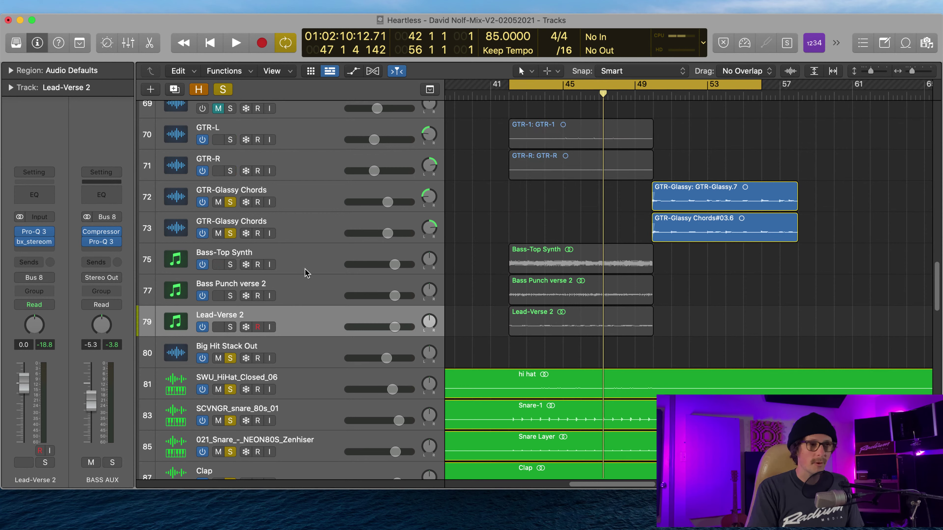
click(230, 172)
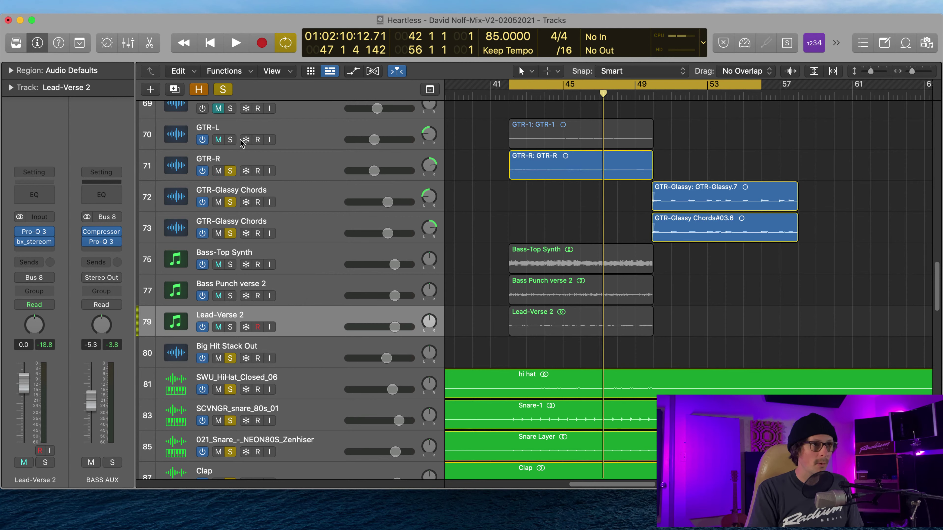
click(231, 140)
Clear every solo, solo only the GTR-L and GTR-R tracks, and play the cycled second verse
alt+click(231, 140)
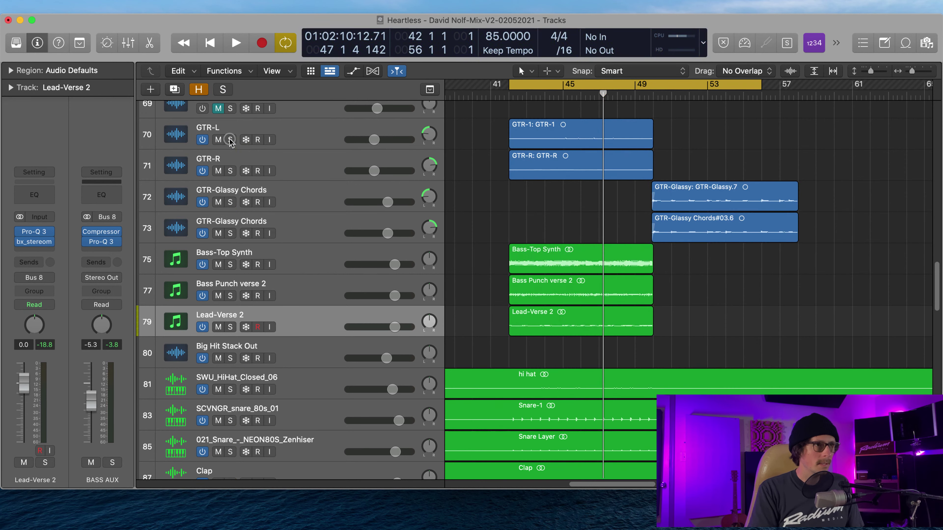
click(230, 171)
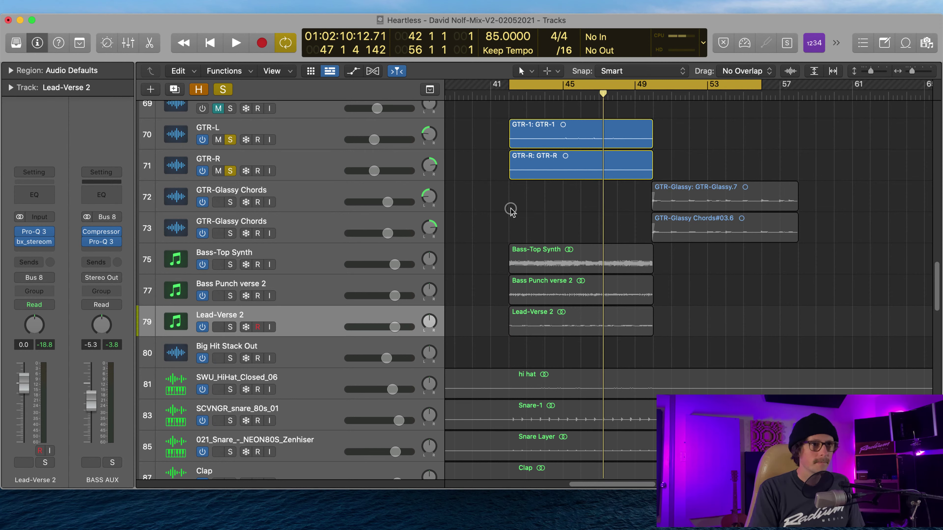
key(space)
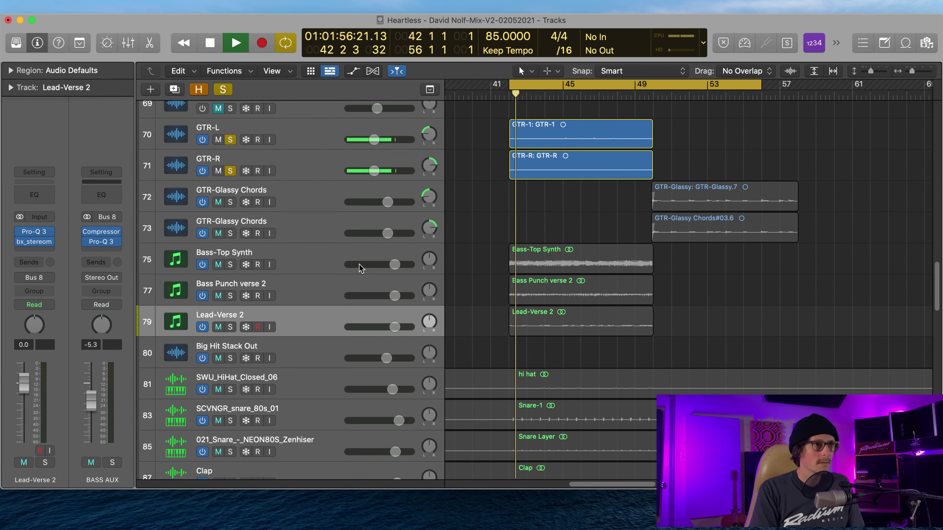
Add Bass-Top Synth, Bass Punch verse 2 and Lead-Verse 2 one by one to the playing guitar solo, and stop playback
click(227, 265)
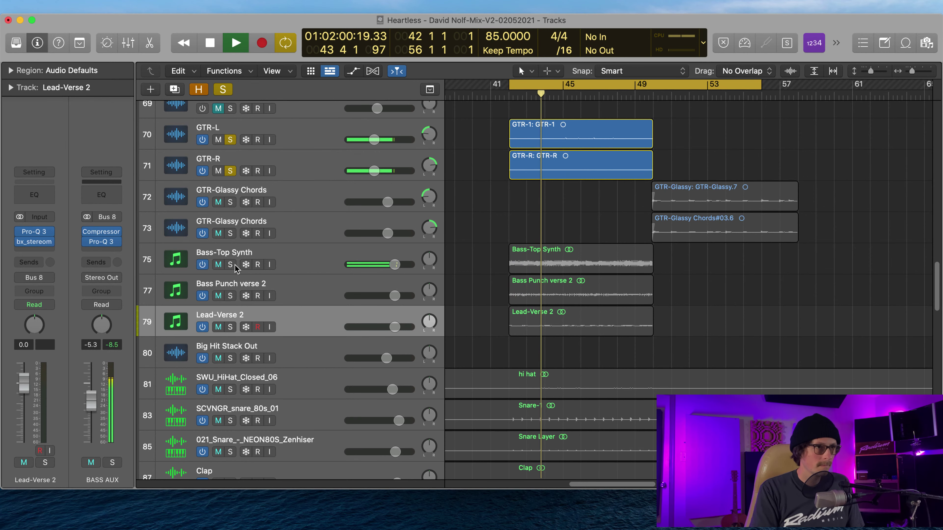
click(229, 265)
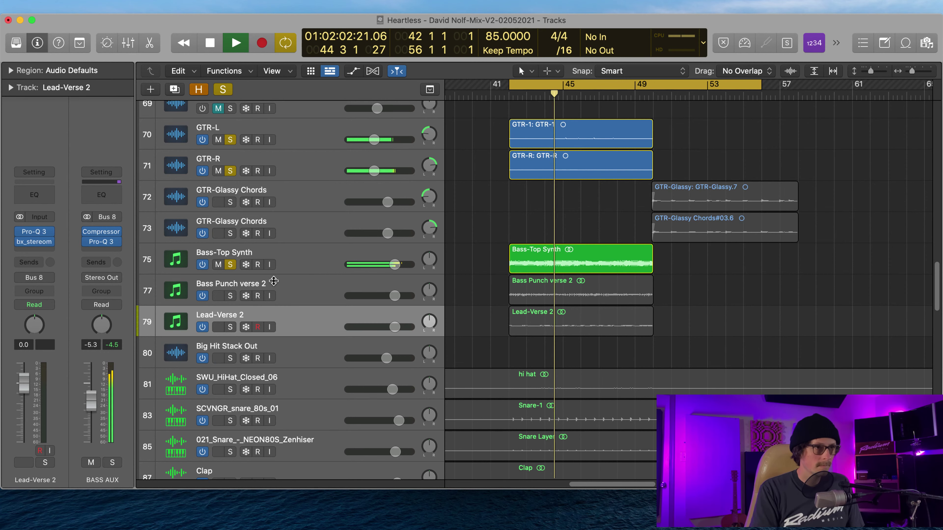
click(230, 296)
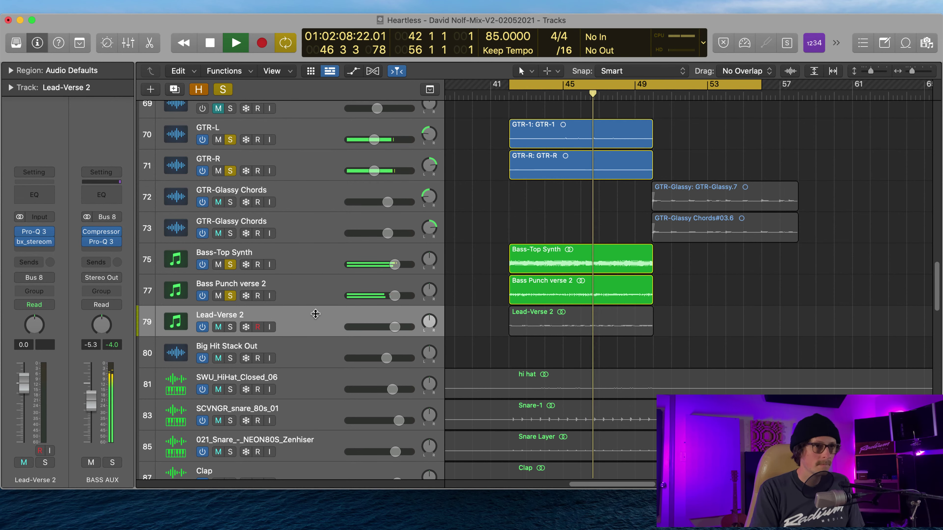
click(230, 327)
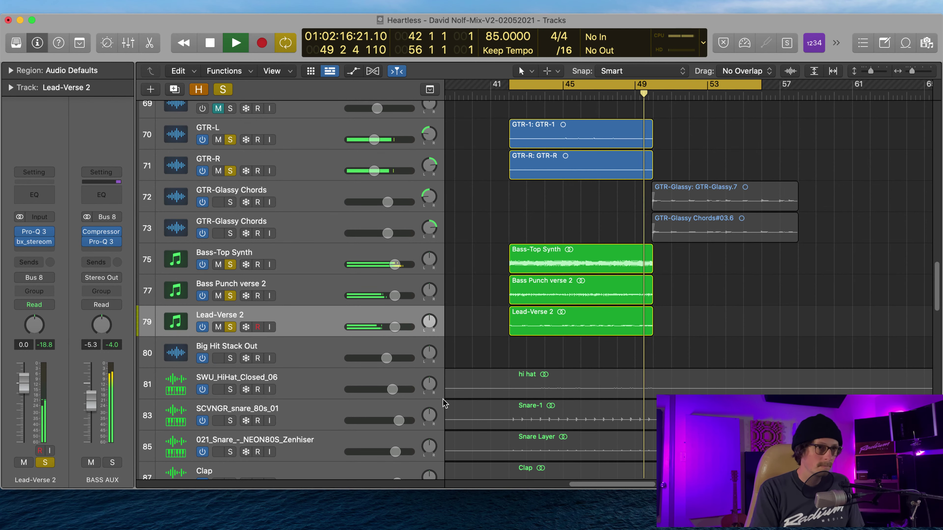
key(space)
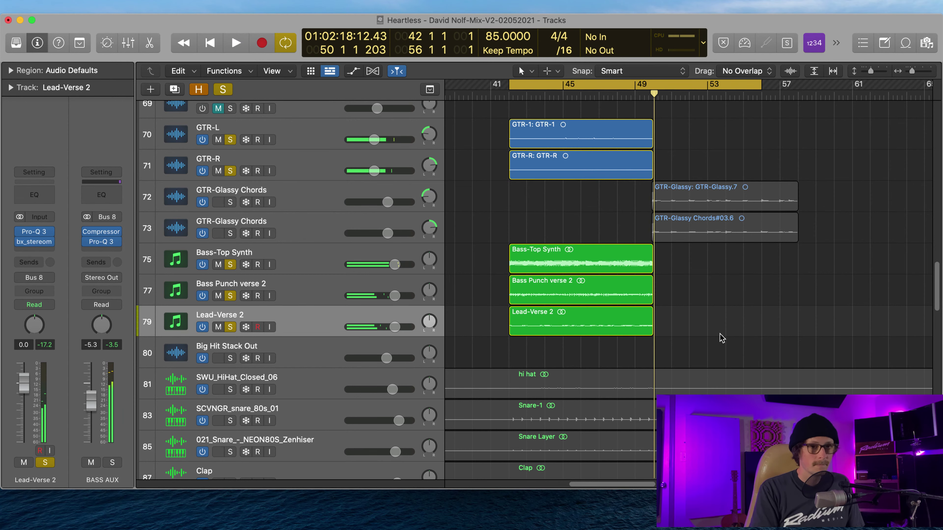
Replay the soloed second verse while adding both snares, the clap, the kick and the closed hi-hat to the solo, and stop playback
key(space)
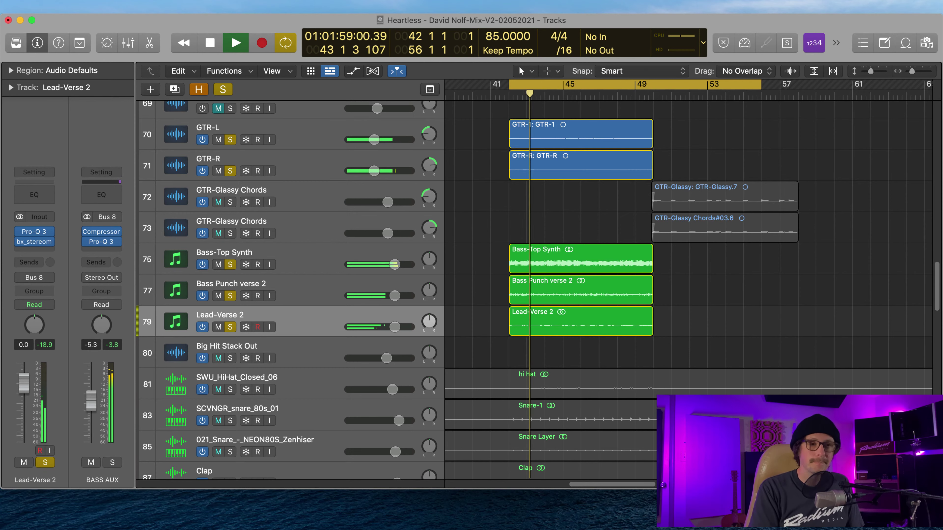
scroll(243, 376, down, 2)
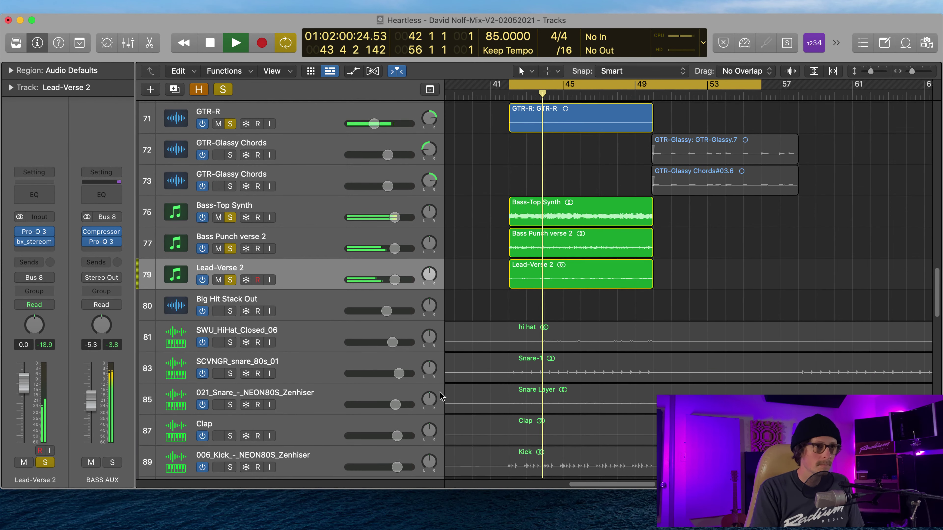
click(230, 373)
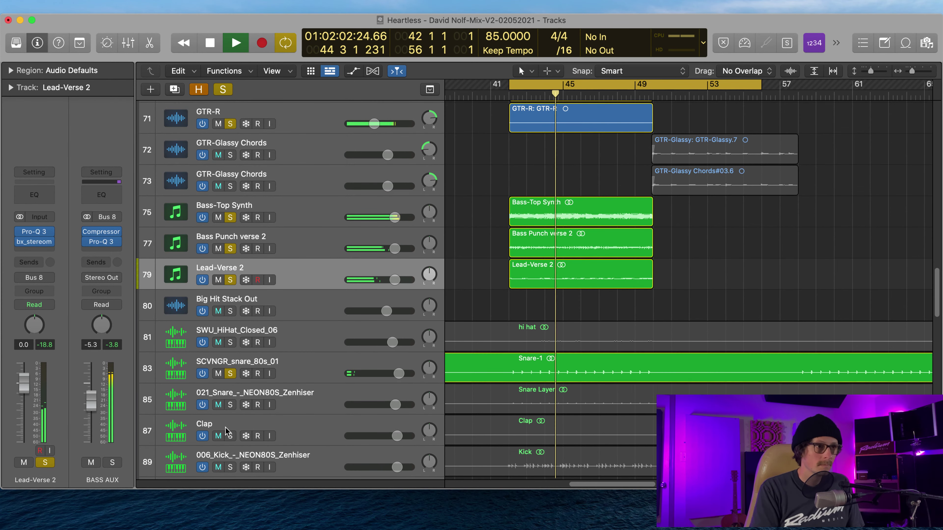
click(227, 406)
click(232, 436)
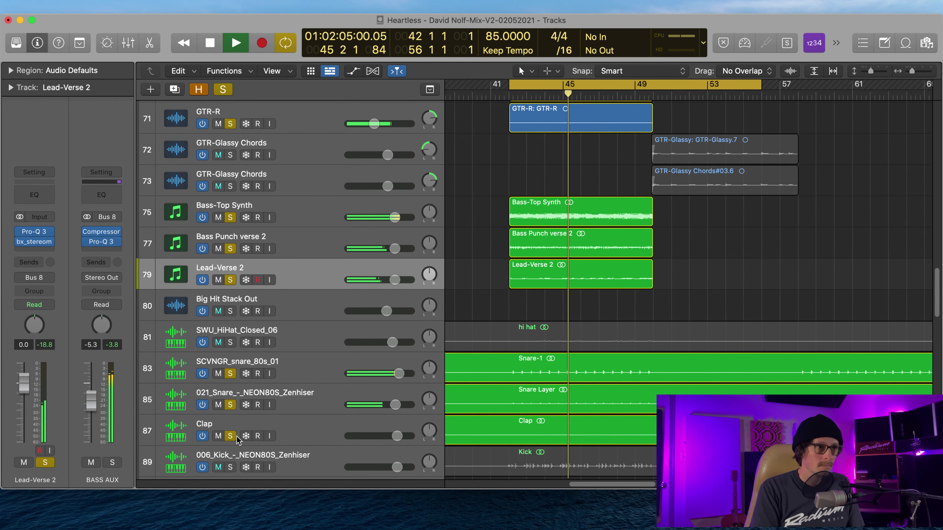
scroll(467, 399, down, 2)
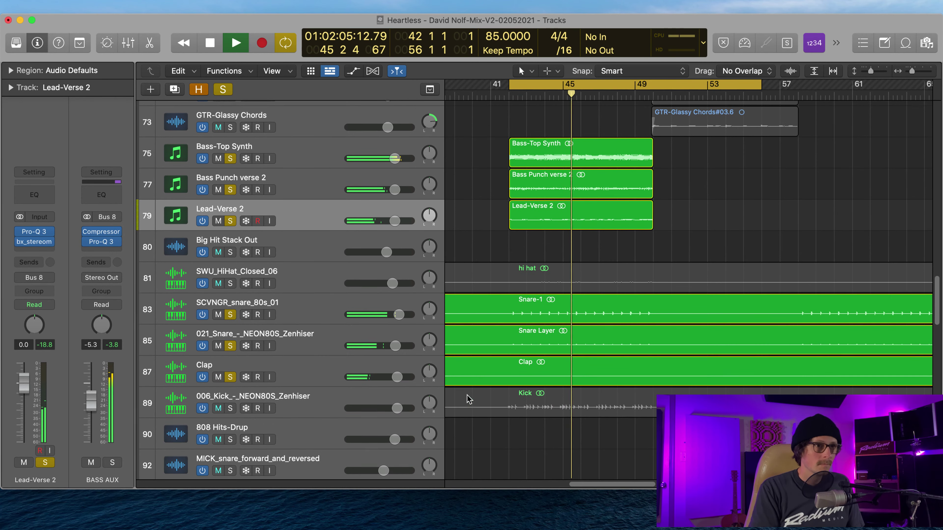
click(230, 408)
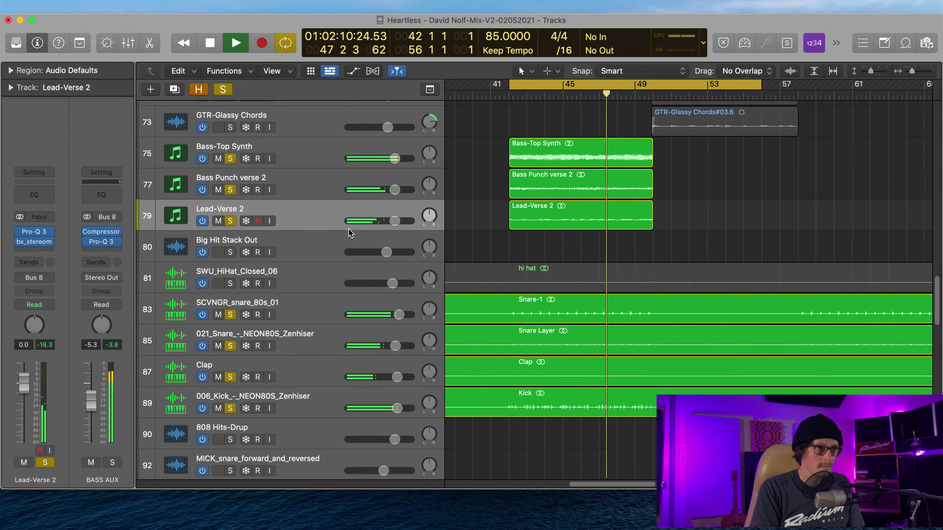
click(230, 283)
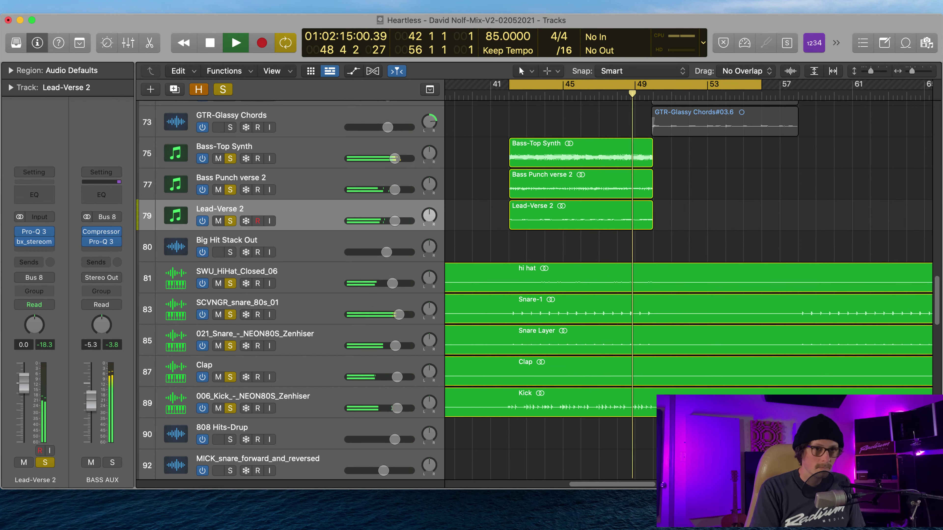
key(space)
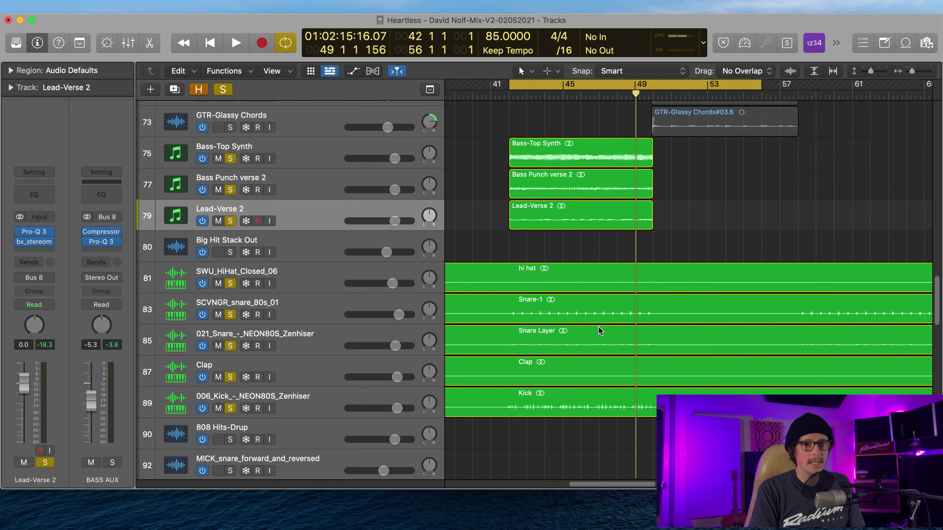
Compare the soloed second-verse layers with and without the SWU_HiHat_Closed_06 track during playback, ending with the hi-hat soloed
click(308, 280)
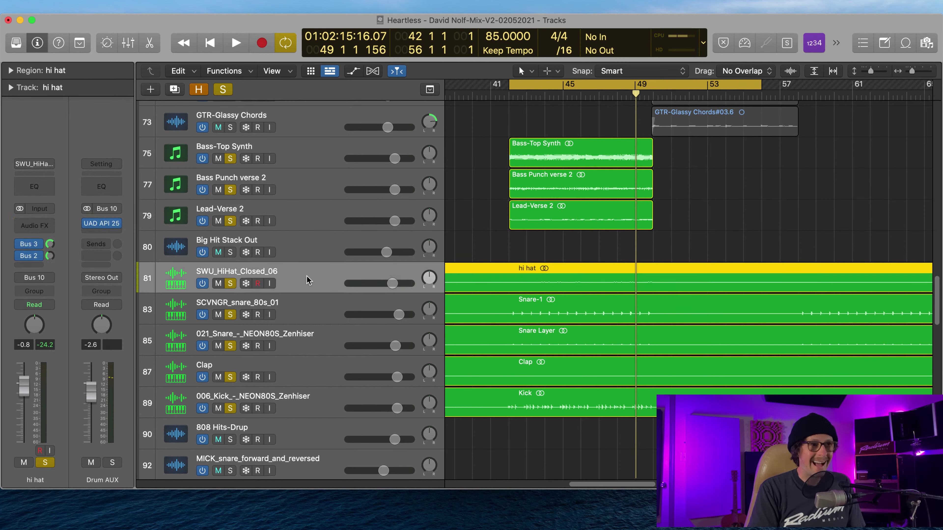
click(231, 284)
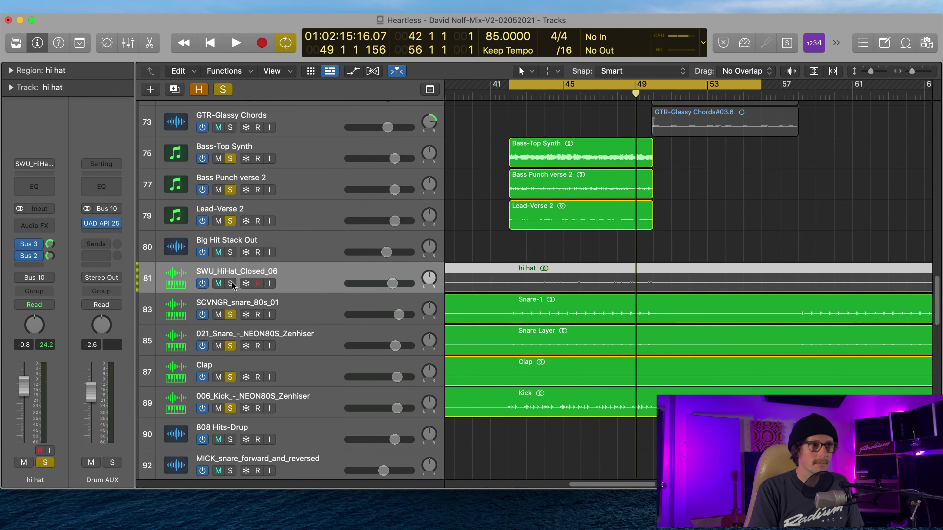
key(space)
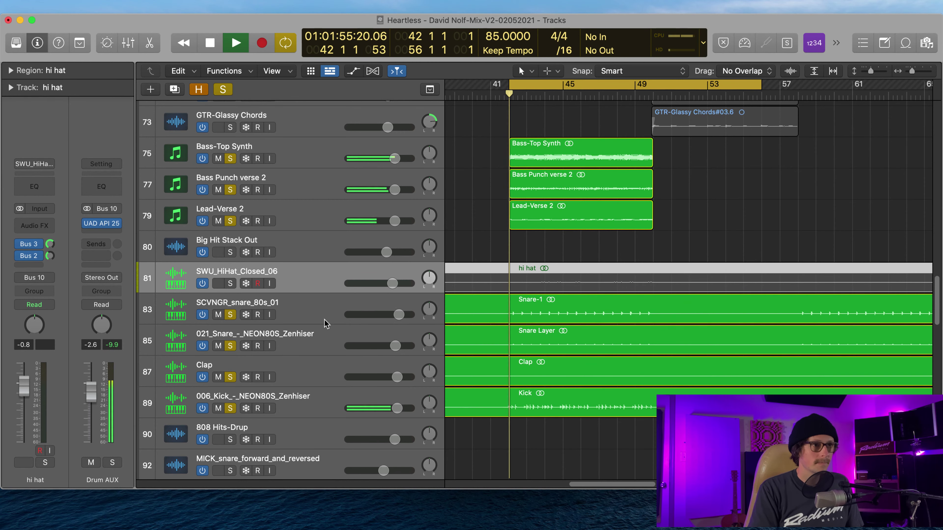
click(231, 283)
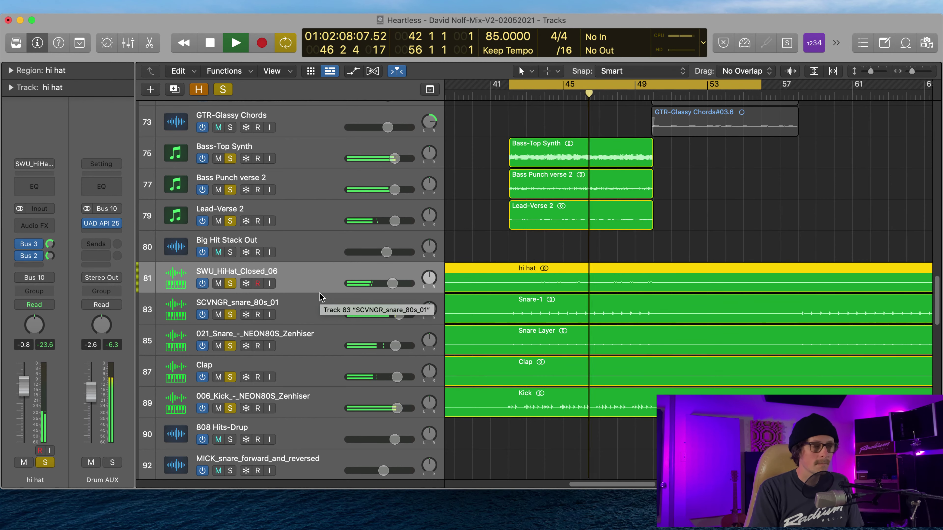
click(231, 284)
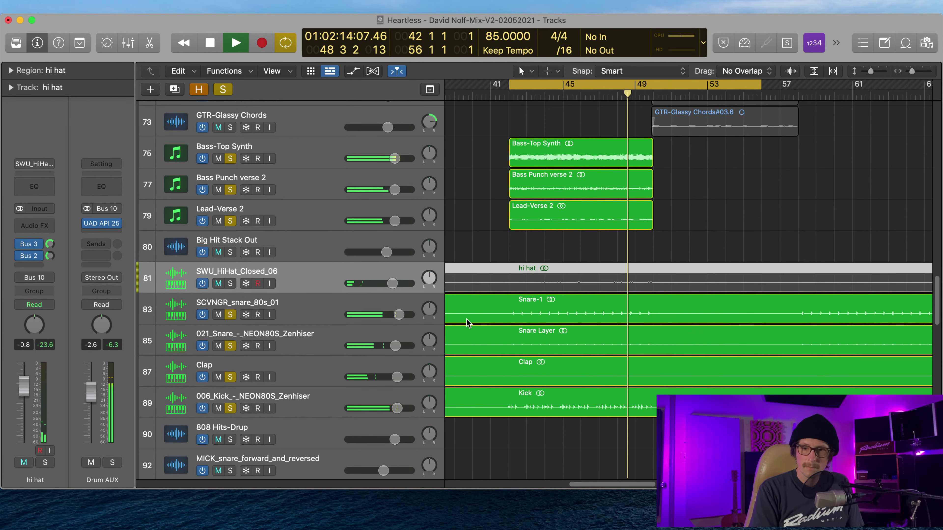
click(230, 284)
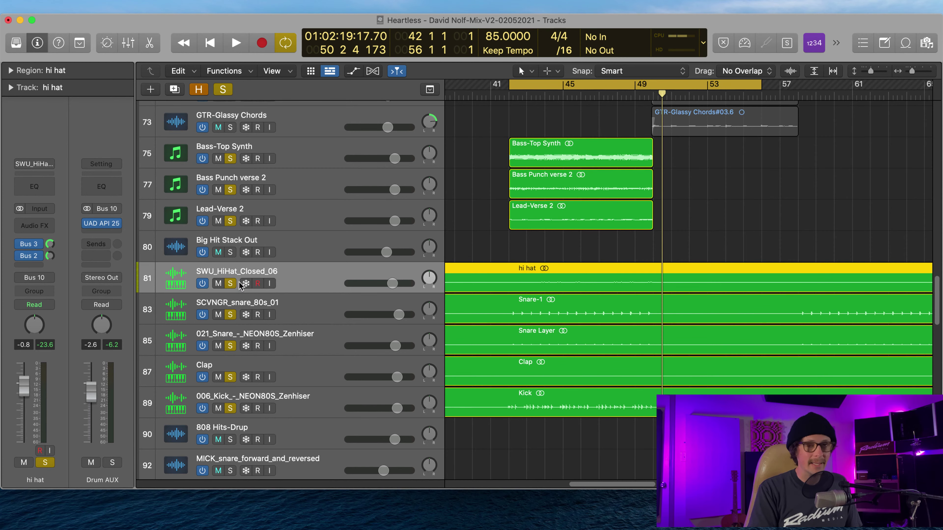
Clear every solo and compare the full second verse with the SWU_HiHat_Closed_06 track muted and unmuted, leaving it unmuted
scroll(601, 354, up, 5)
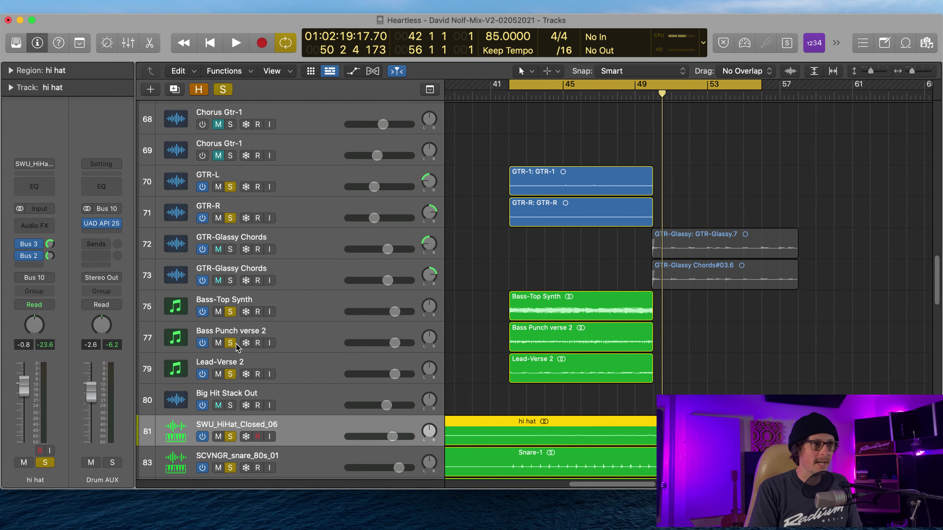
alt+click(234, 347)
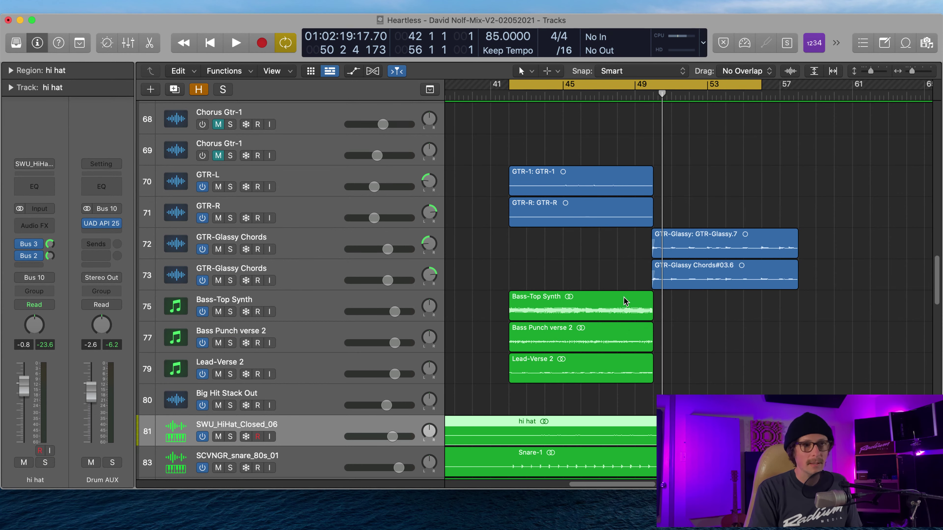
scroll(598, 362, down, 2)
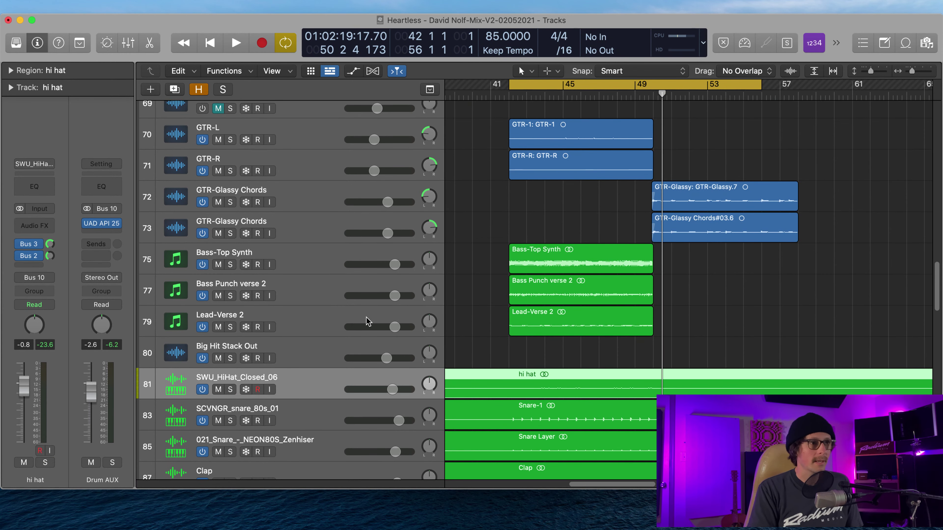
click(218, 389)
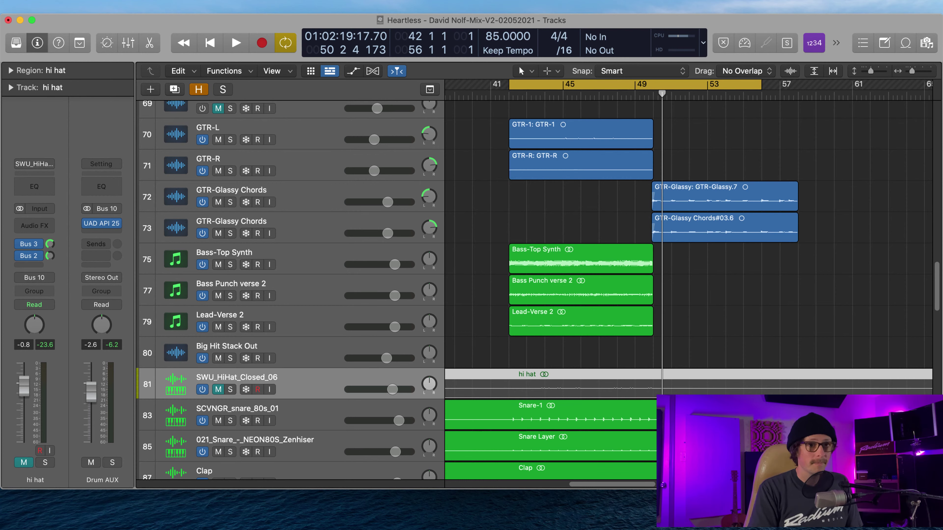
click(588, 354)
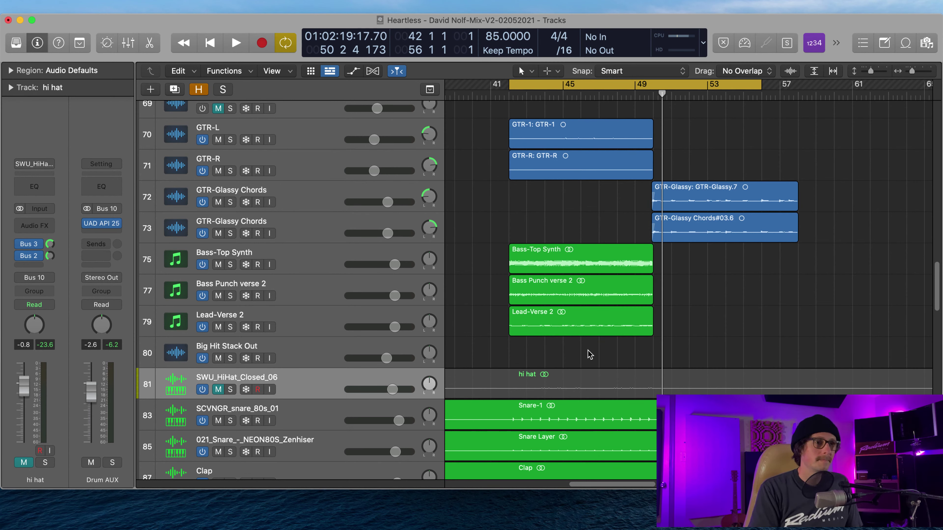
key(space)
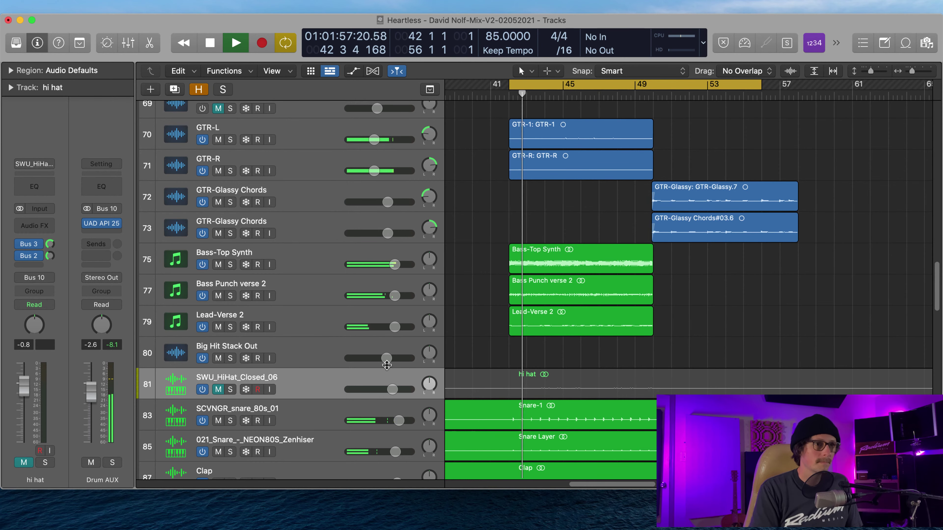
click(218, 389)
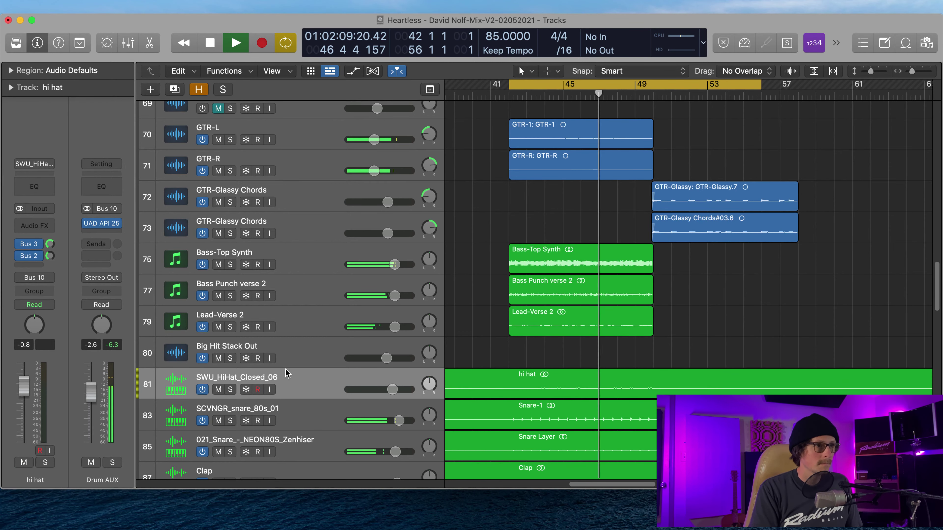
key(space)
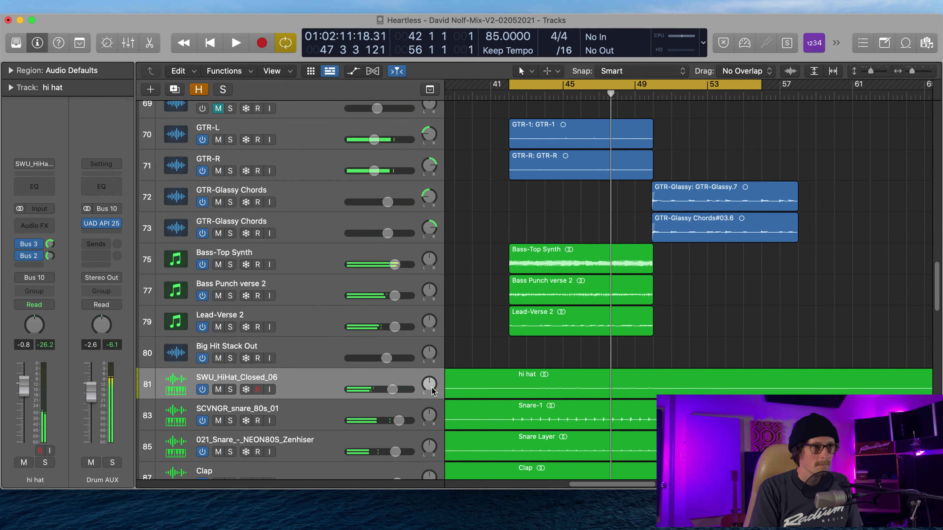
Replay the full second verse with the hi-hat active while looking over the guitar, synth and drum regions, and stop playback
key(space)
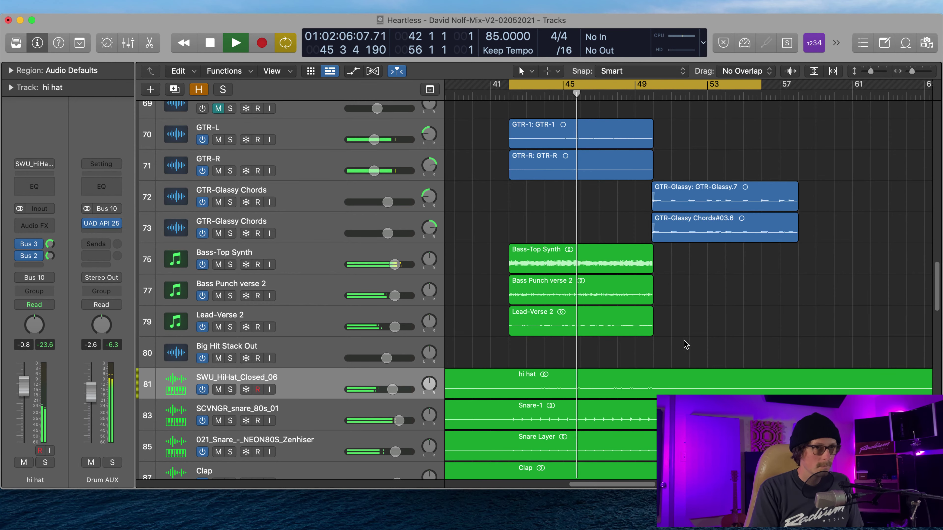
ctrl+alt+click(699, 337)
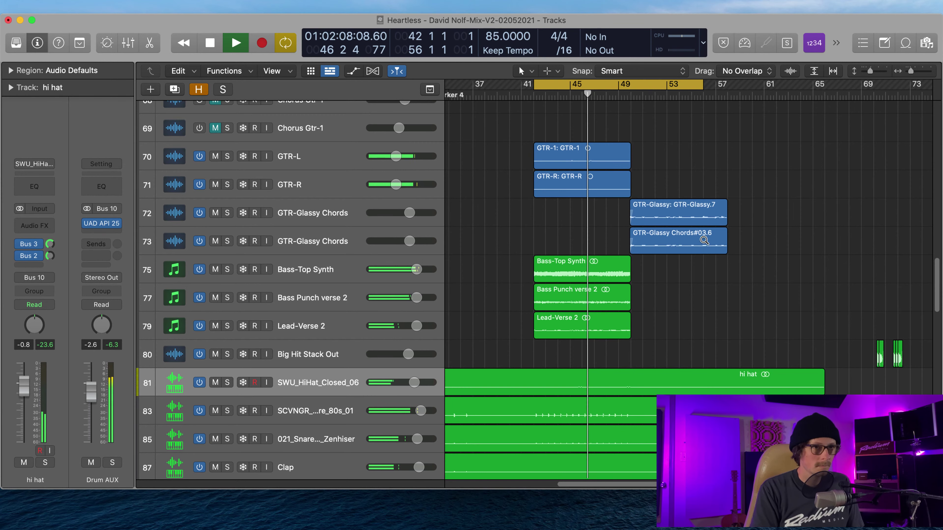
scroll(657, 351, down, 3)
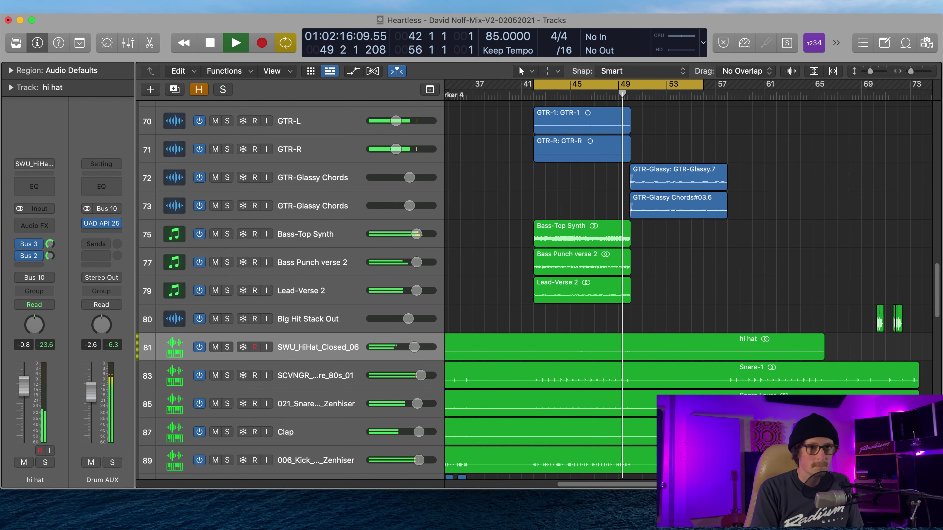
key(space)
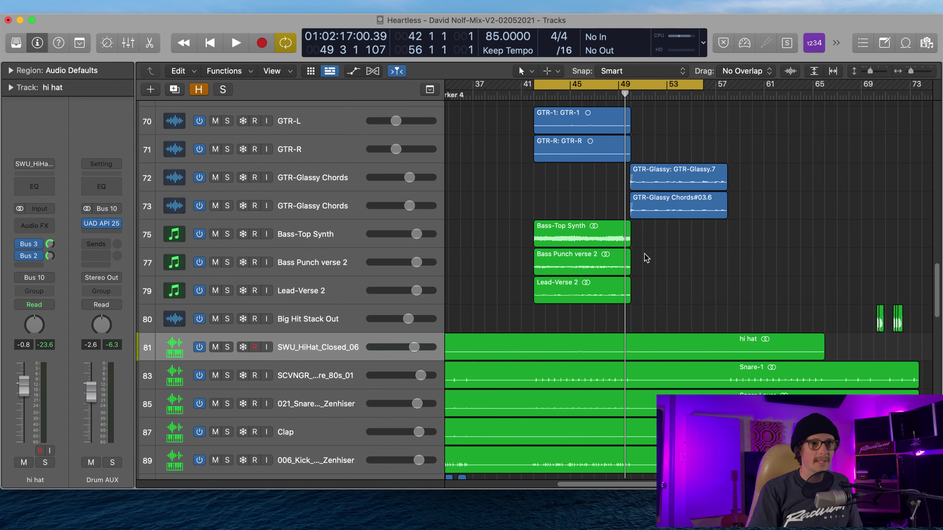
Examine the whole arrangement across all song sections, with the track rows shrunk to a compact overview
key(super+Left)
key(super+Up)
key(super+Left)
key(super+Up)
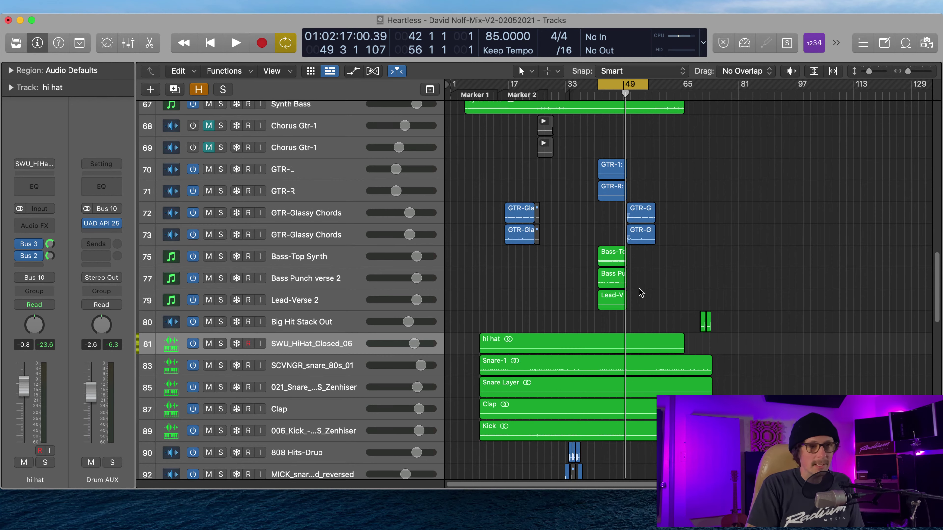
key(super+Up)
key(super+Up)
key(super+Up)
key(super+Up)
key(super+Up)
key(super+Up)
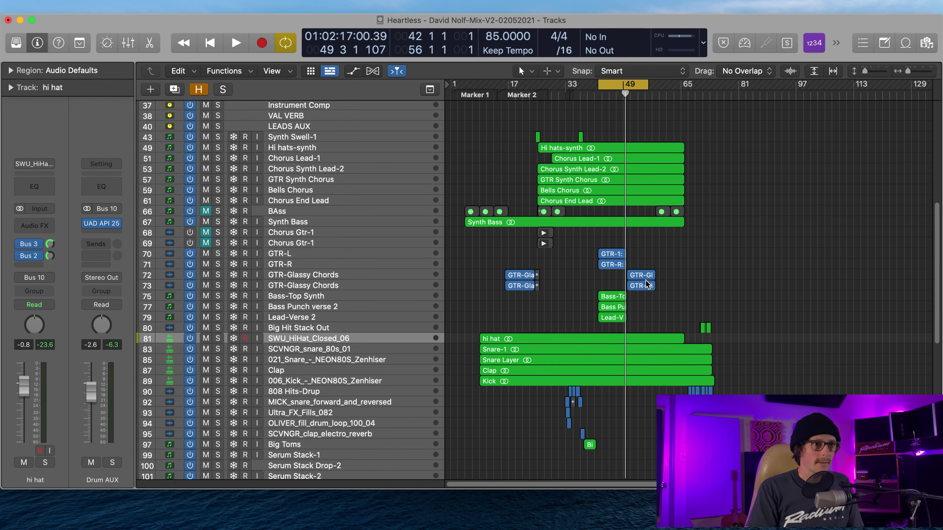
Look through the drum, Serum stack and effects tracks, and turn off the bar 42 to 56 cycle
scroll(646, 284, down, 10)
scroll(603, 181, up, 3)
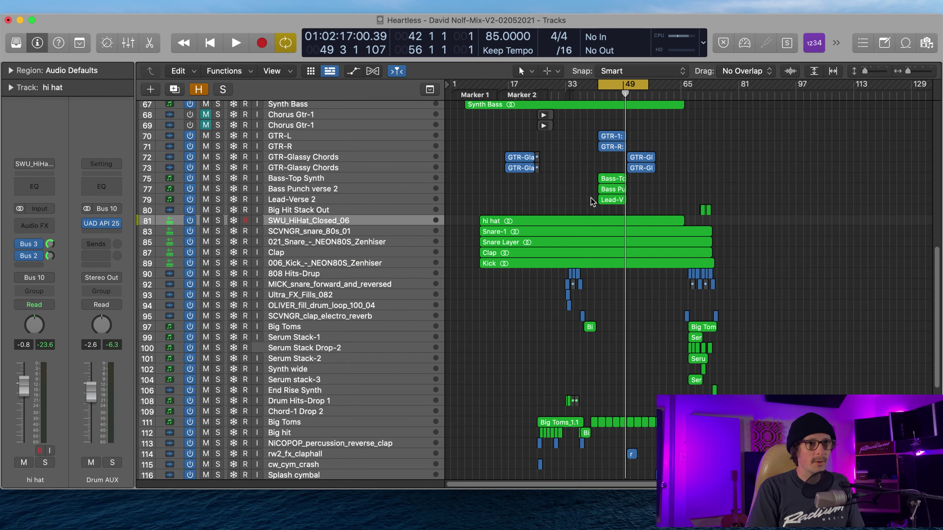
click(633, 84)
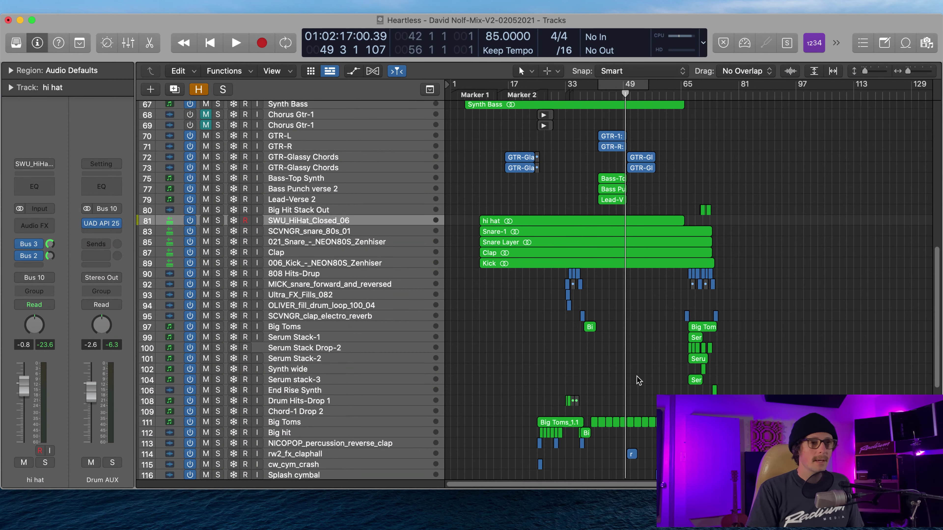
Look through the remaining backing vocal and effects tracks, and inspect the Instrument Comp and VAL VERB channel strips
scroll(638, 380, down, 10)
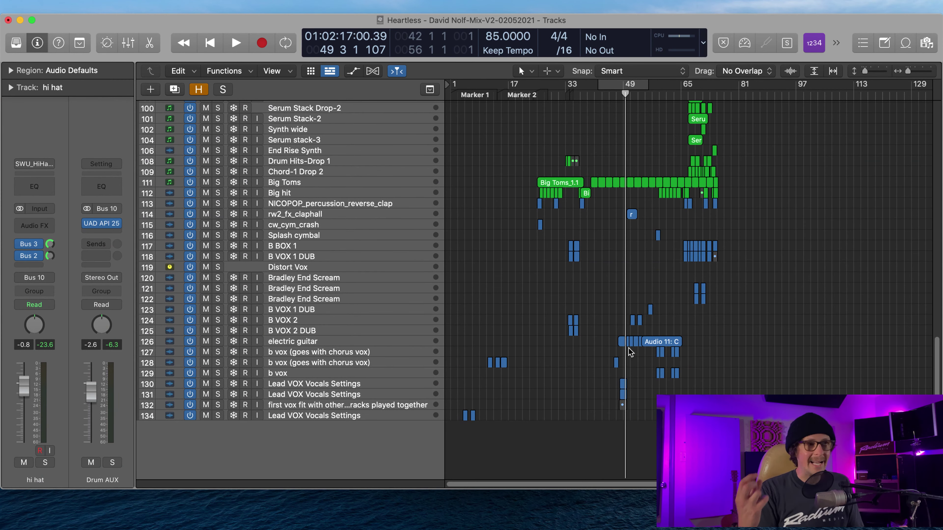
scroll(564, 152, up, 15)
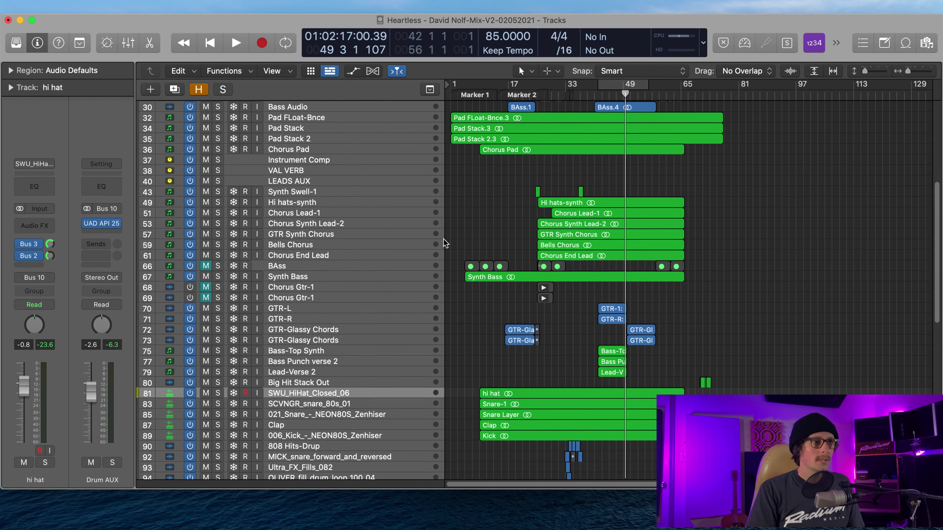
click(315, 193)
click(324, 171)
click(320, 163)
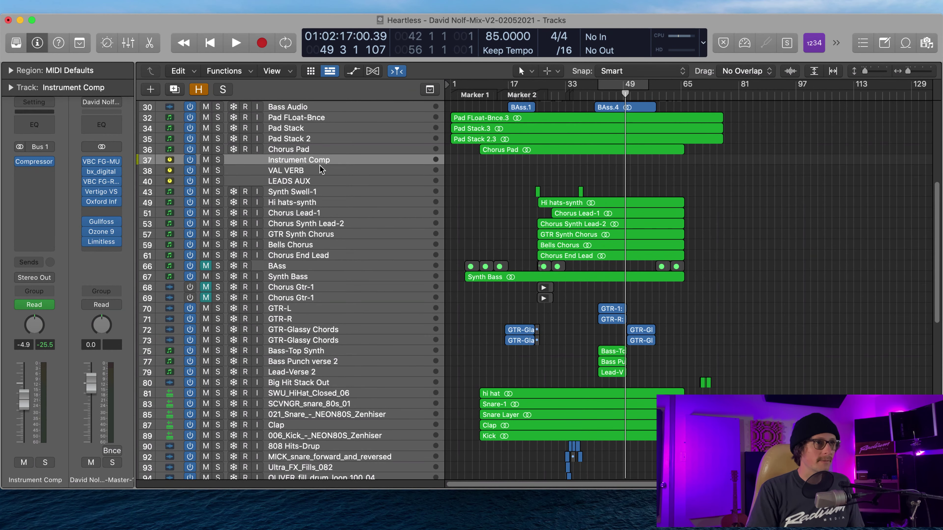
click(319, 171)
Inspect the channel strips of the Lead CHORUS VOX2, Lead Pre-Chorus-Tuned and Lead VOX tracks, leaving Lead VOX selected
scroll(427, 191, up, 10)
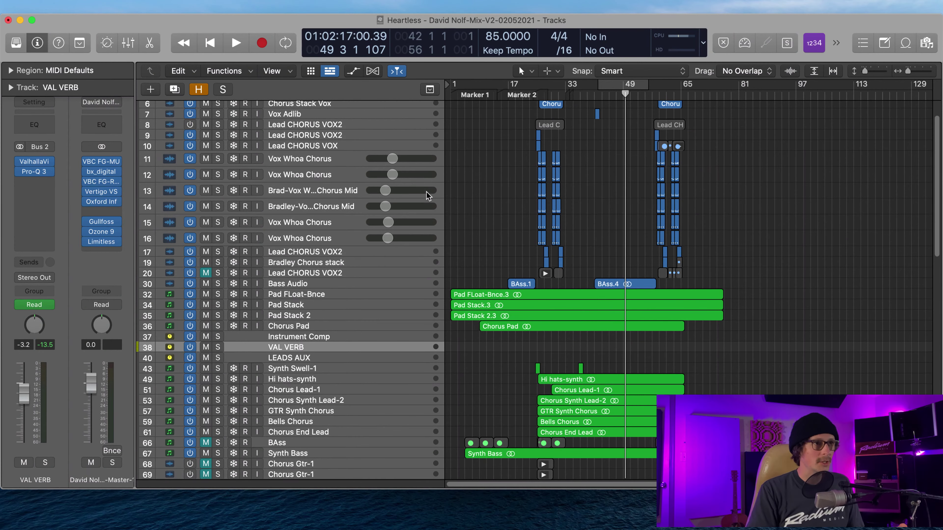
click(317, 125)
scroll(313, 120, up, 3)
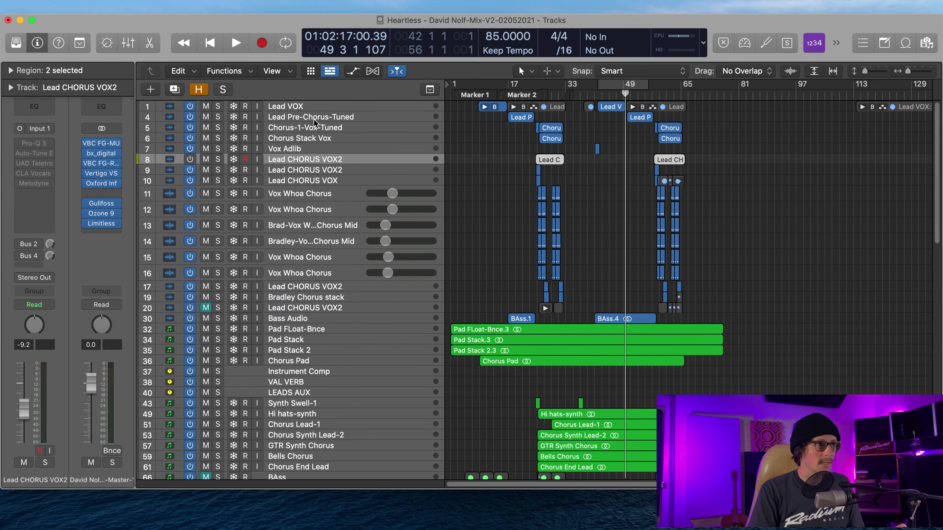
click(341, 118)
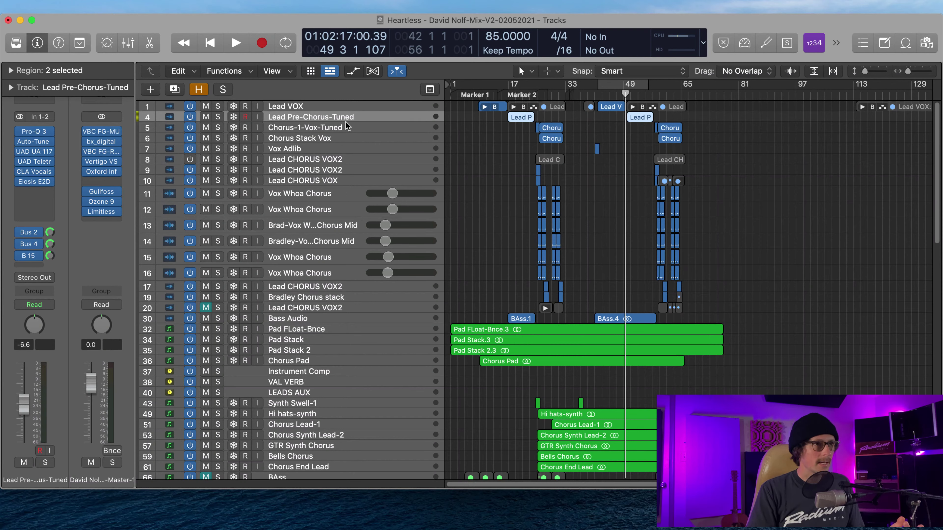
click(319, 108)
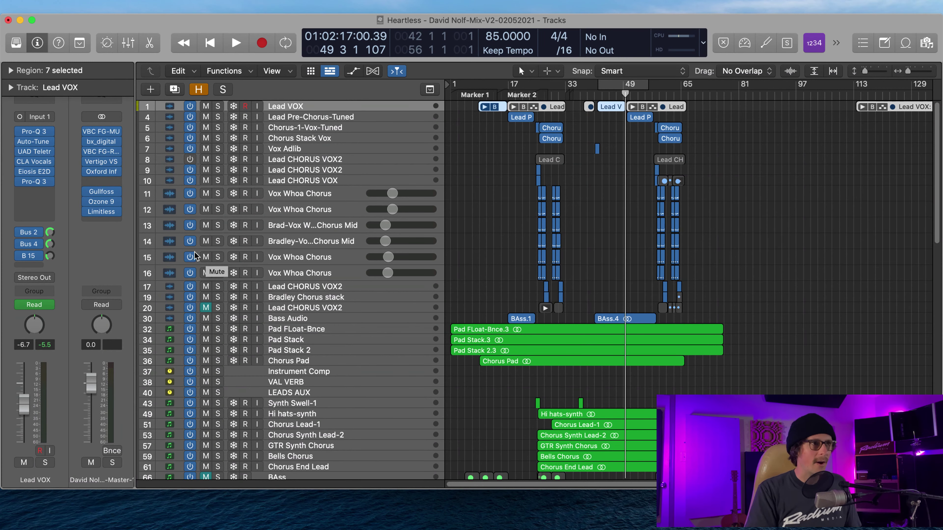
Examine the VBC FG-MU compressor settings on the master channel, including its mix control, and close the plug-in
click(106, 133)
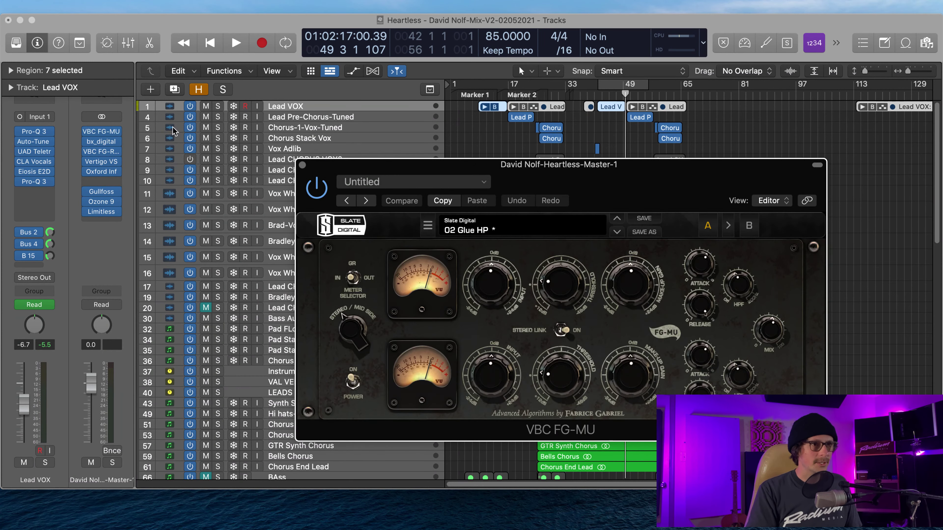
drag(529, 169, 484, 92)
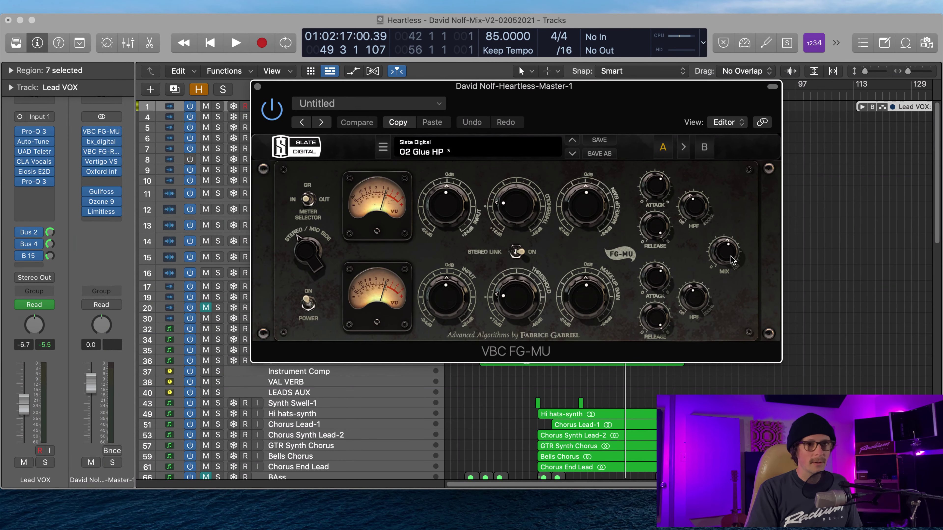
drag(729, 256, 730, 258)
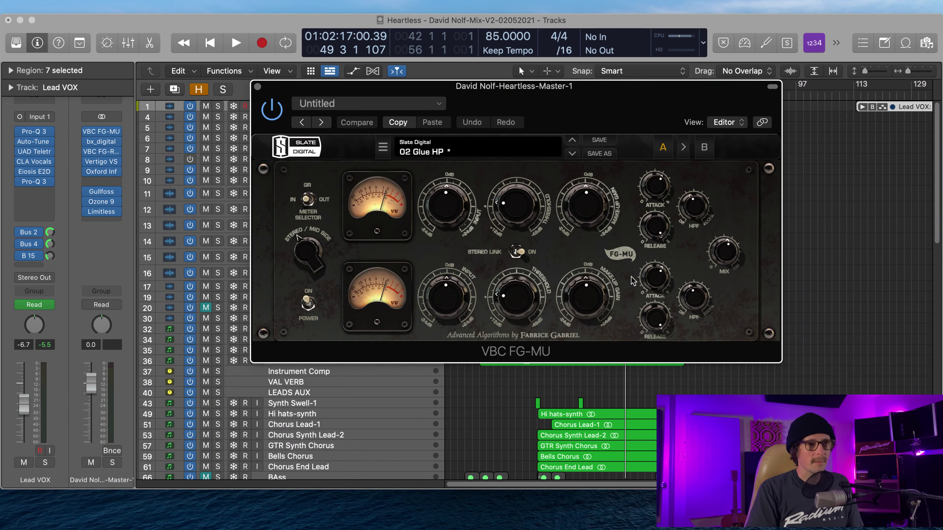
click(257, 88)
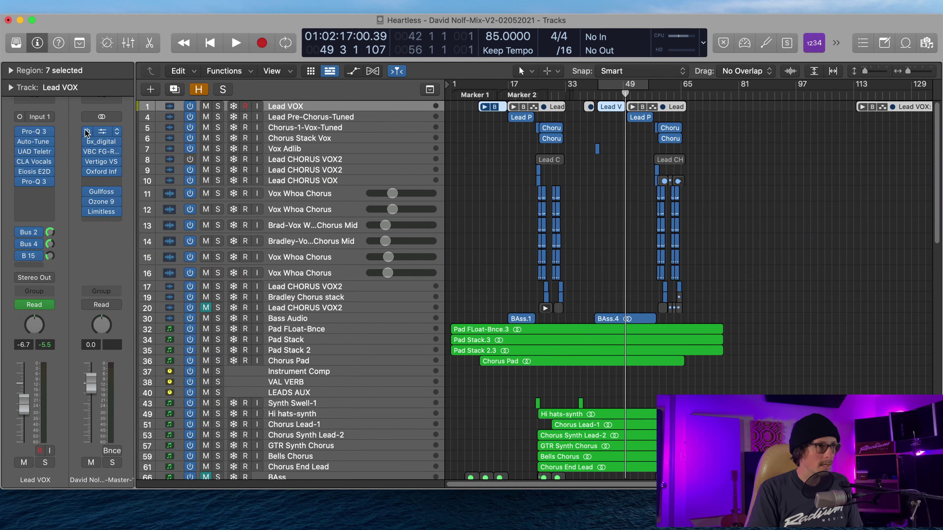
Show the master's bx_digital V3 equalizer in full view and start playback of the song with it open
click(103, 144)
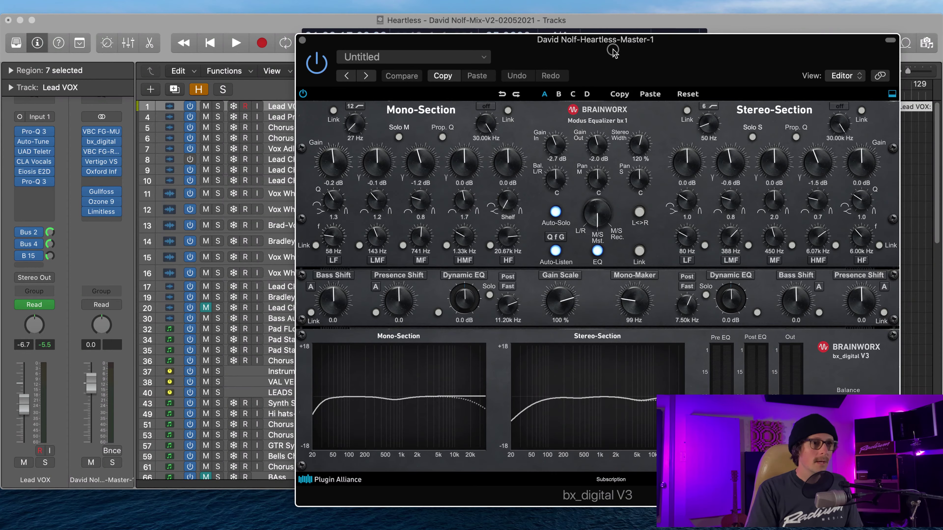
drag(612, 51, 437, 49)
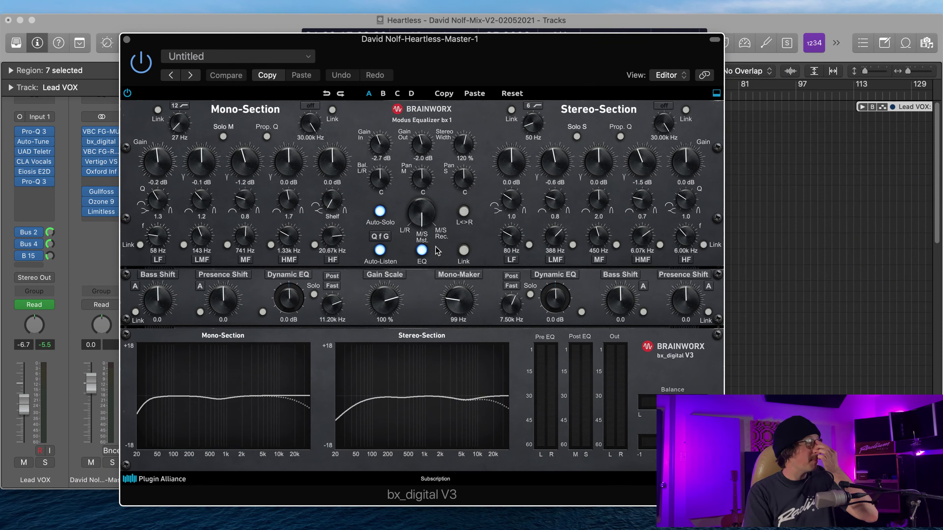
drag(424, 51, 404, 34)
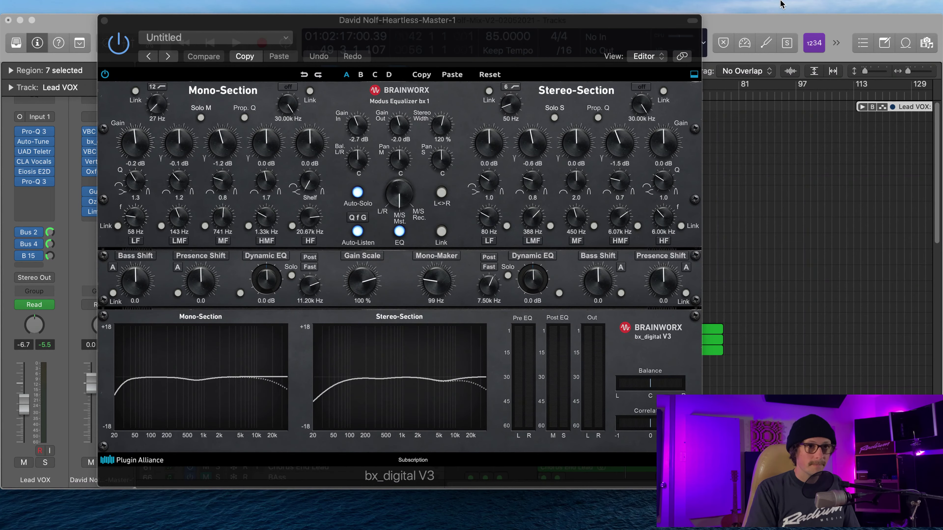
click(725, 19)
key(space)
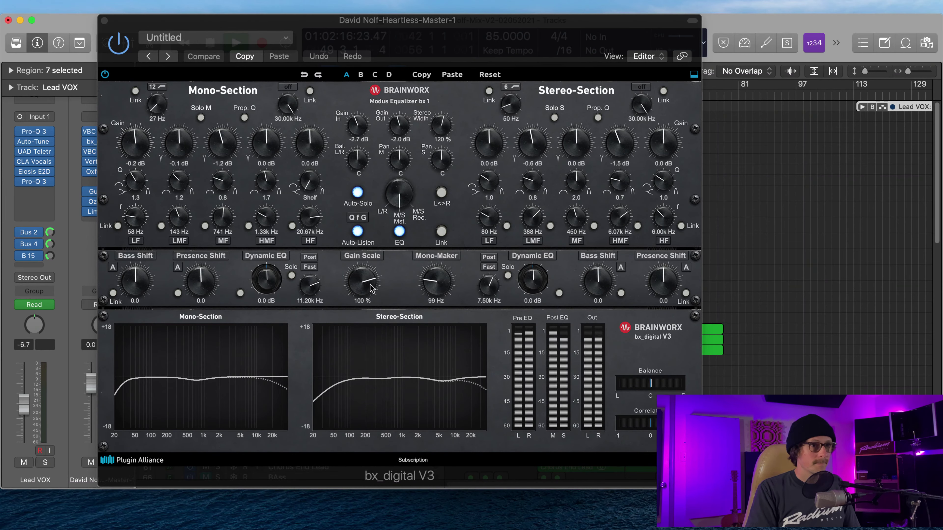
Audition the mono section's LMF and MF bands during playback, setting LMF to 147 Hz, and stop and close the equalizer
click(180, 218)
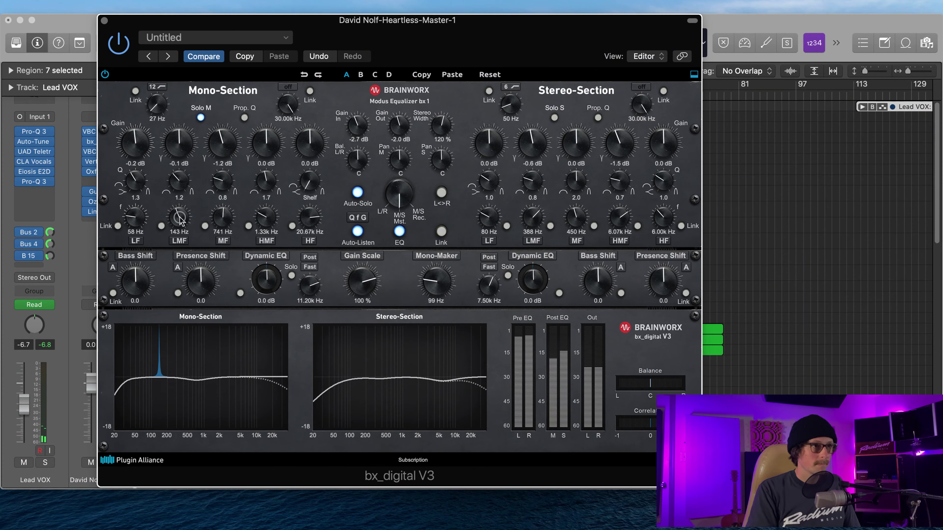
drag(180, 218, 229, 217)
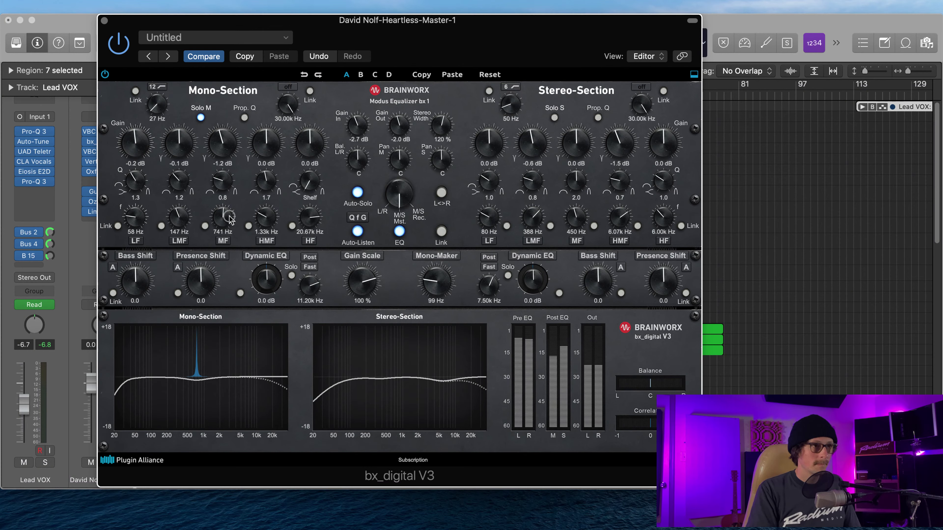
drag(230, 219, 230, 219)
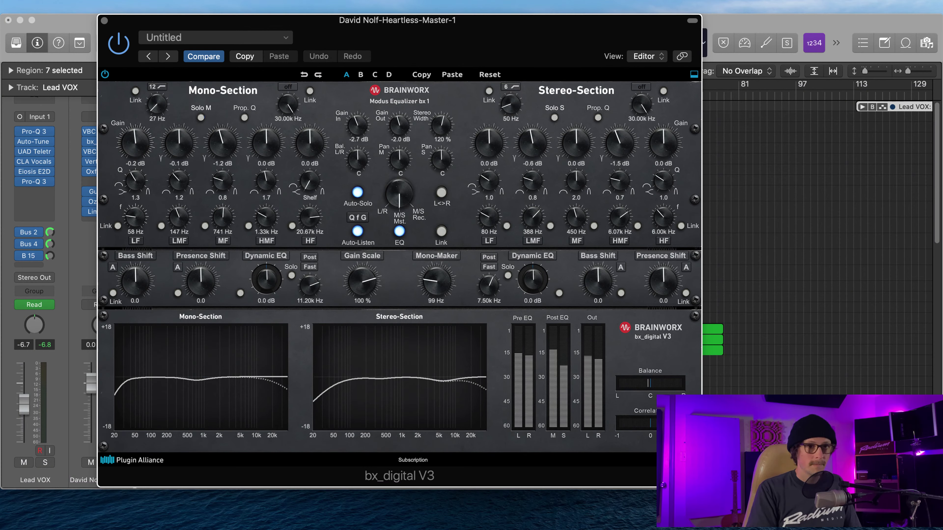
key(space)
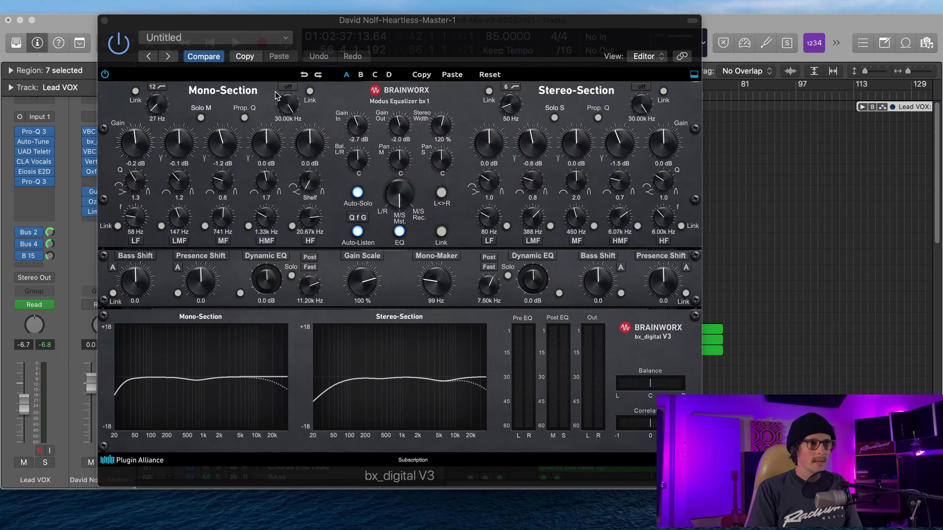
click(104, 20)
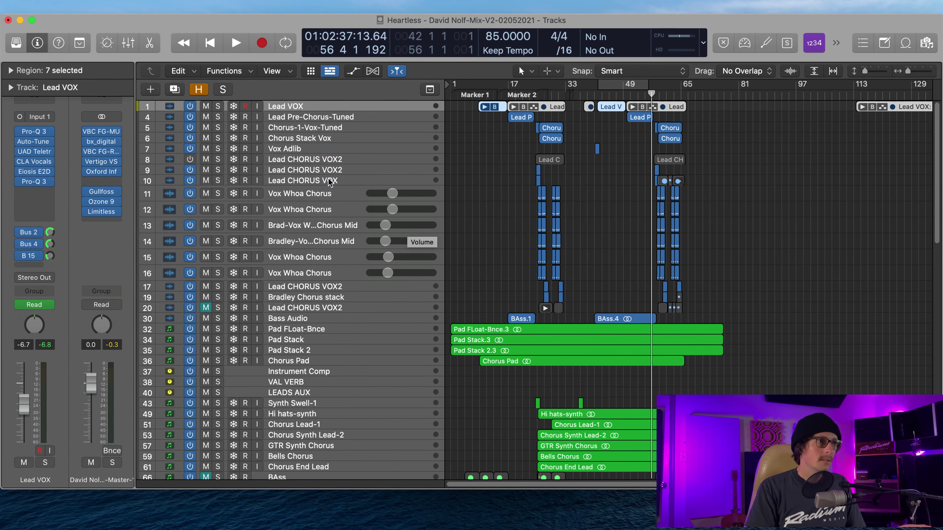
Review the master's VBC FG-MU, bx_digital V3, VBC FG-Red and Vertigo VSM-3 plug-ins together, and close them all
click(89, 132)
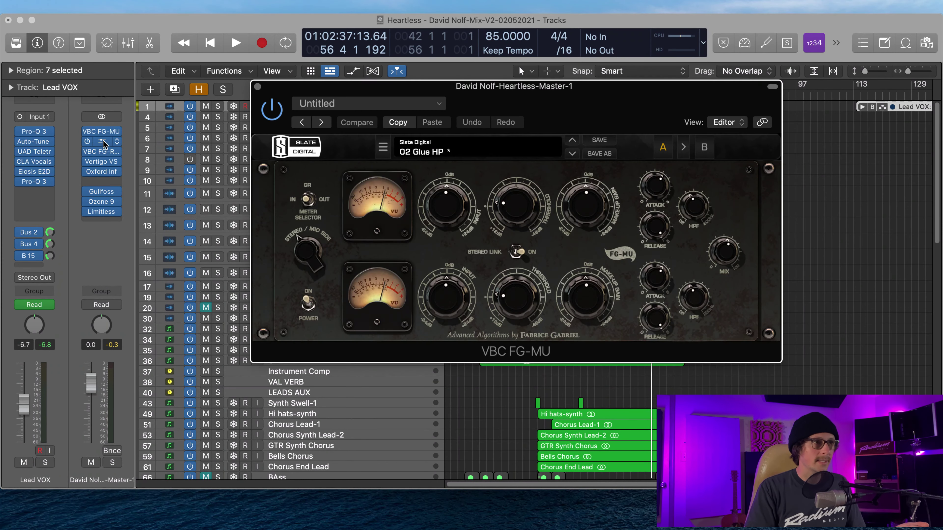
click(103, 143)
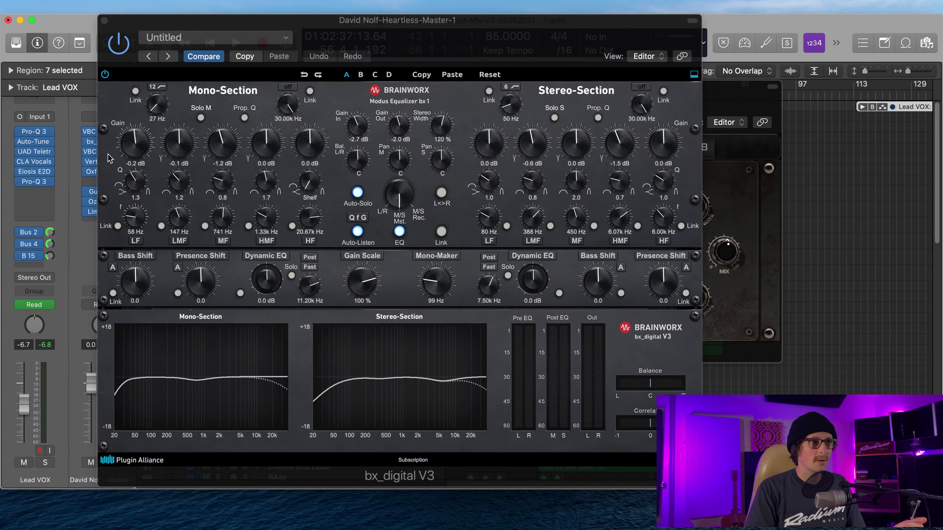
click(93, 152)
click(91, 162)
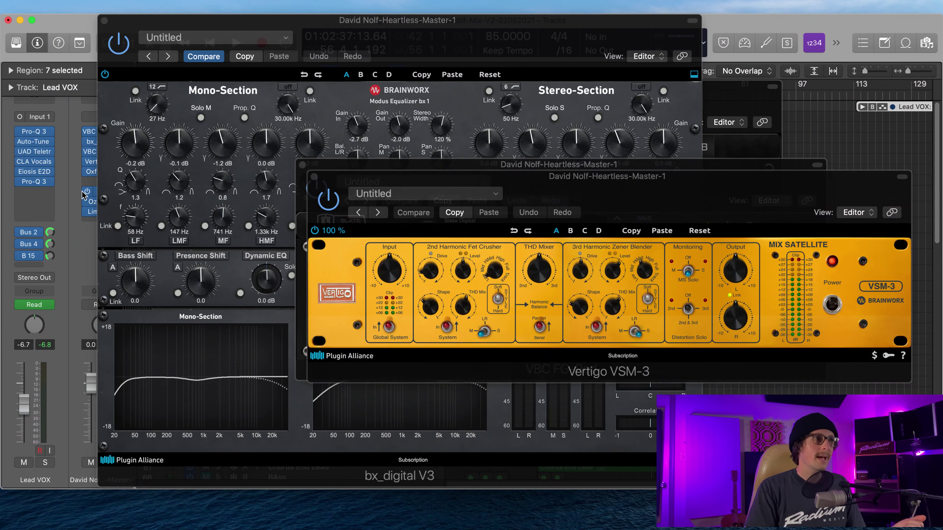
click(105, 21)
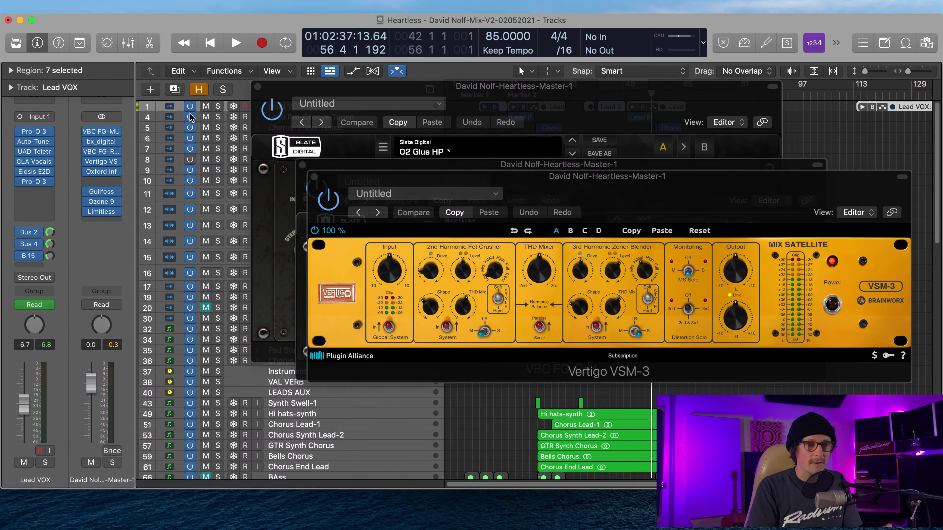
click(314, 176)
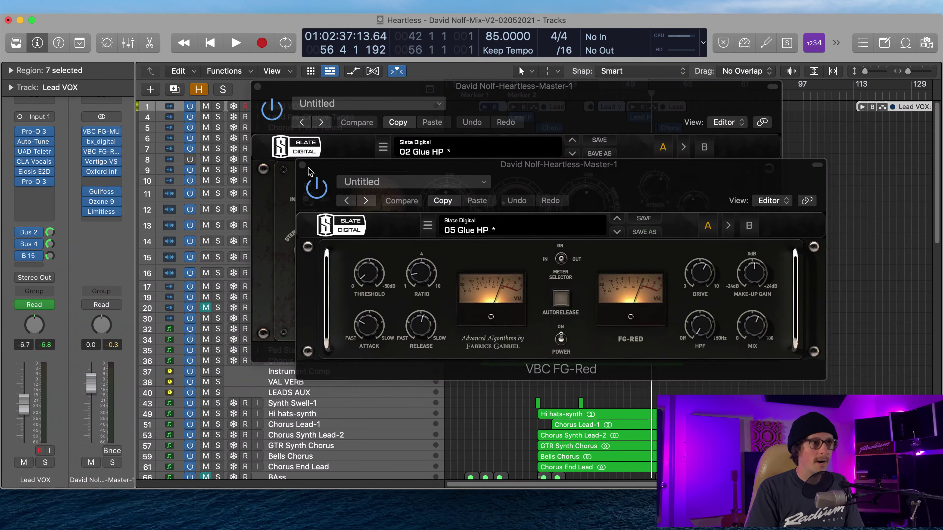
click(302, 165)
click(257, 87)
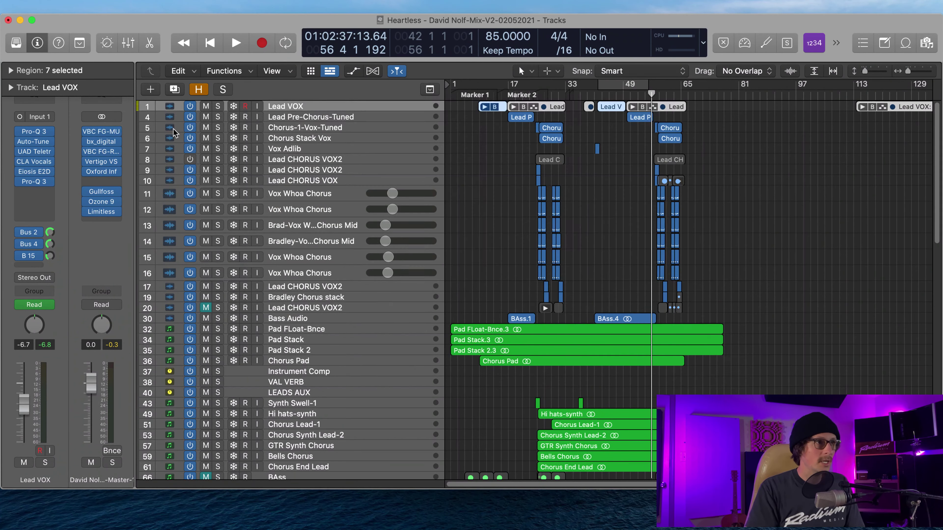
Inspect the Oxford Inflator on the master channel and recheck the bx_digital V3 equalizer, leaving only the Inflator open
click(101, 171)
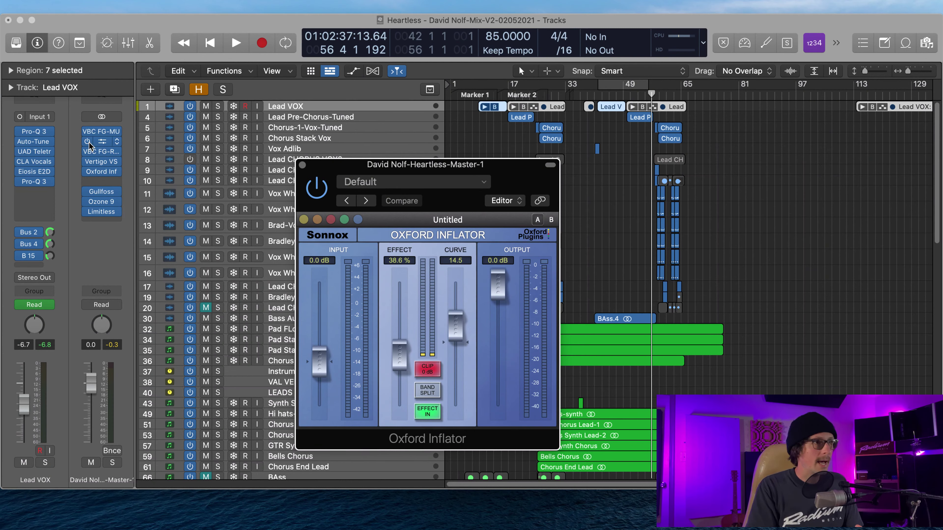
click(101, 143)
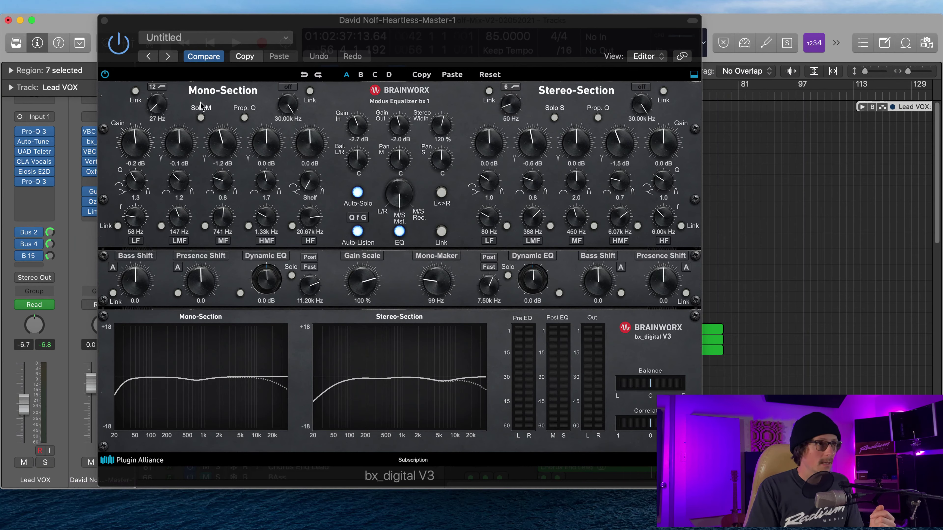
click(105, 21)
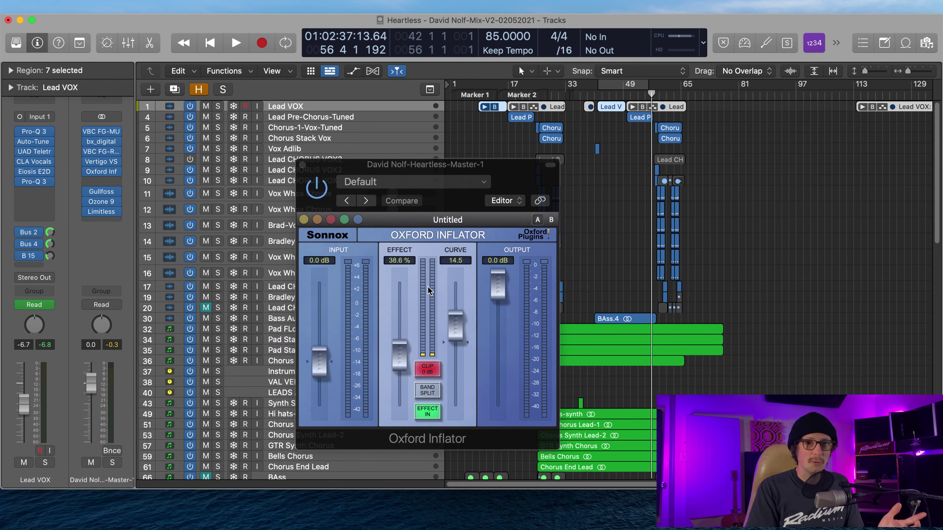
mouse_move(103, 173)
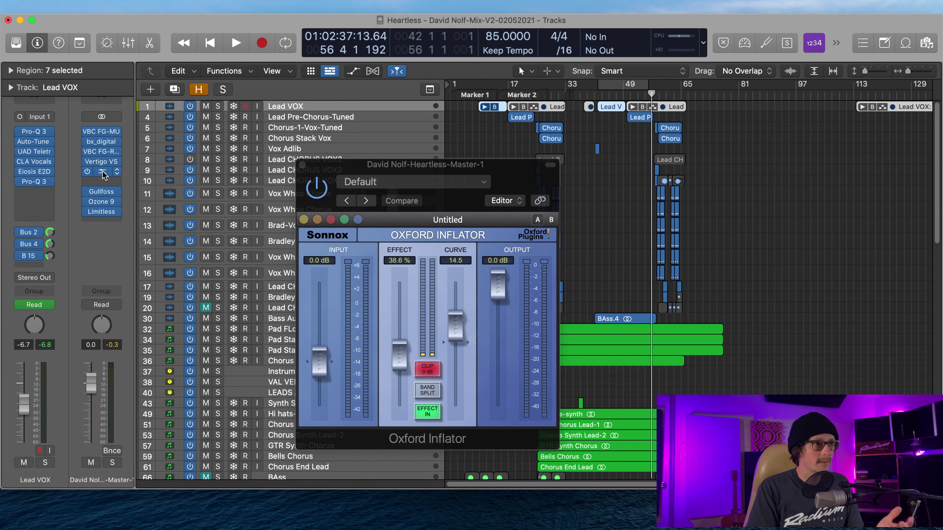
drag(103, 175, 97, 148)
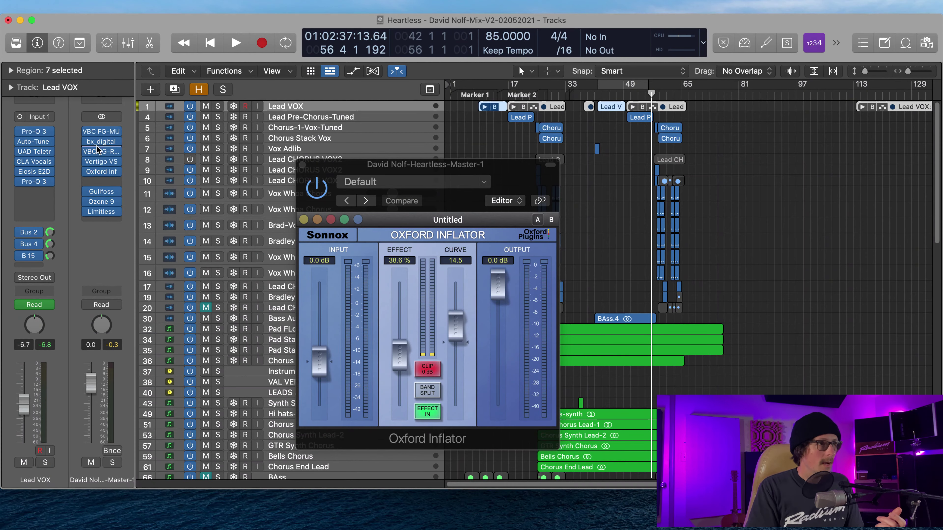
Open the master's VBC FG-Red compressor clear of the Inflator and compare it bypassed and active during playback, ending with playback stopped
click(100, 152)
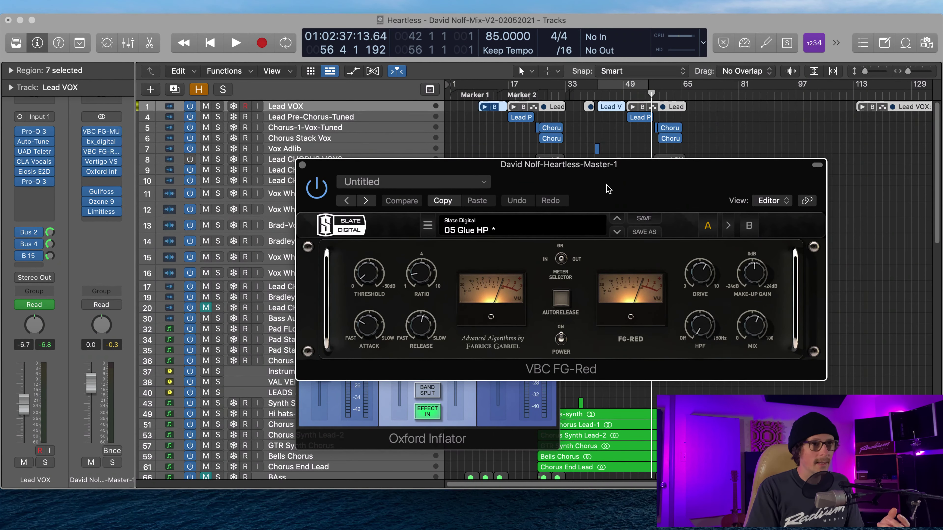
drag(607, 189, 451, 152)
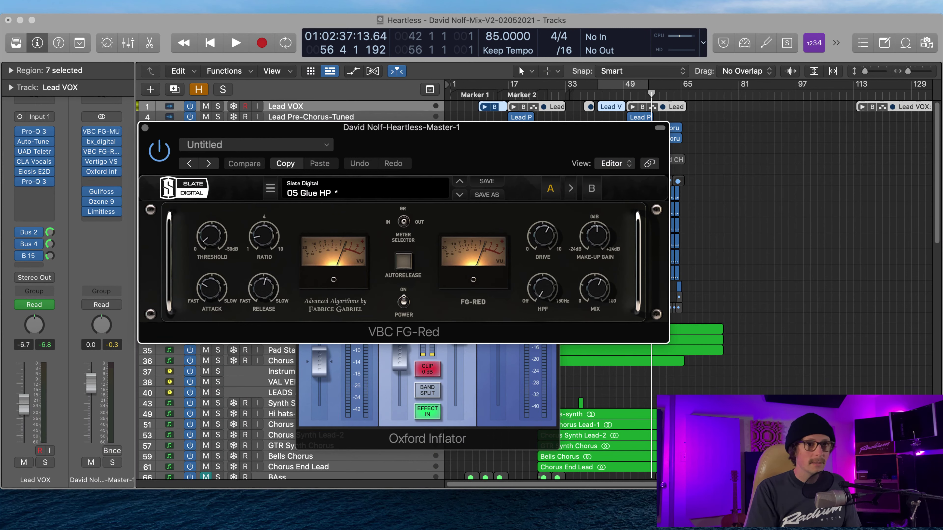
click(490, 71)
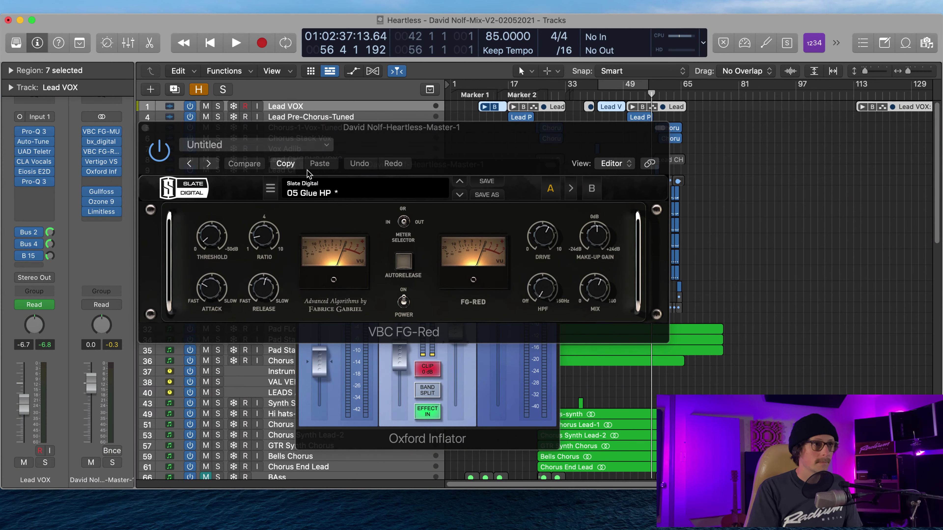
key(space)
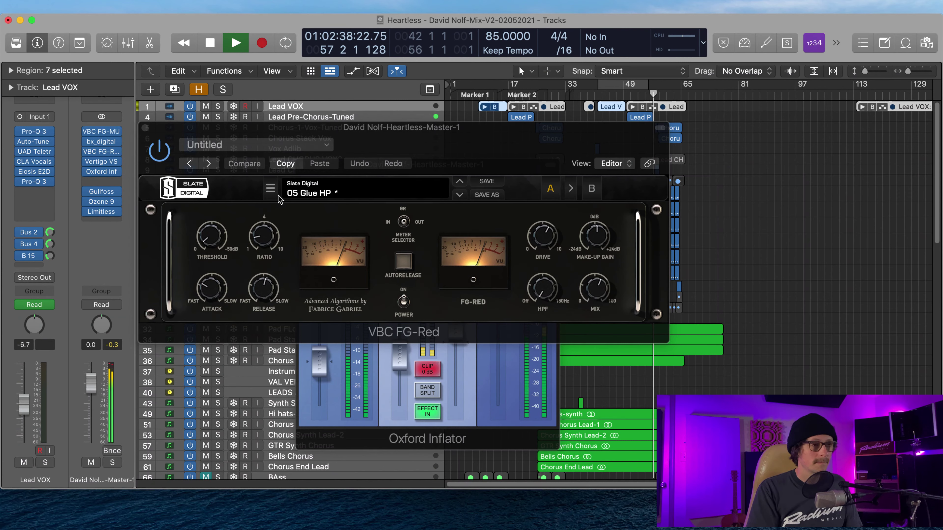
click(159, 153)
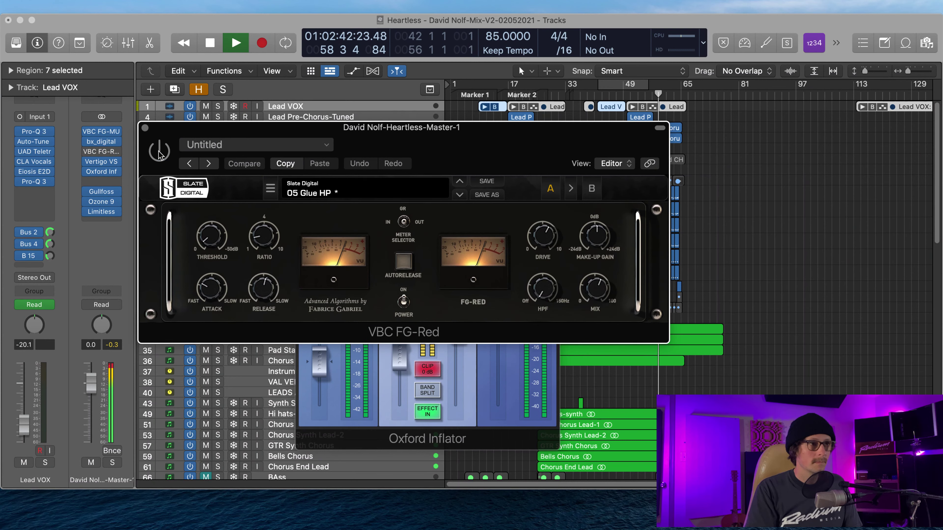
click(159, 152)
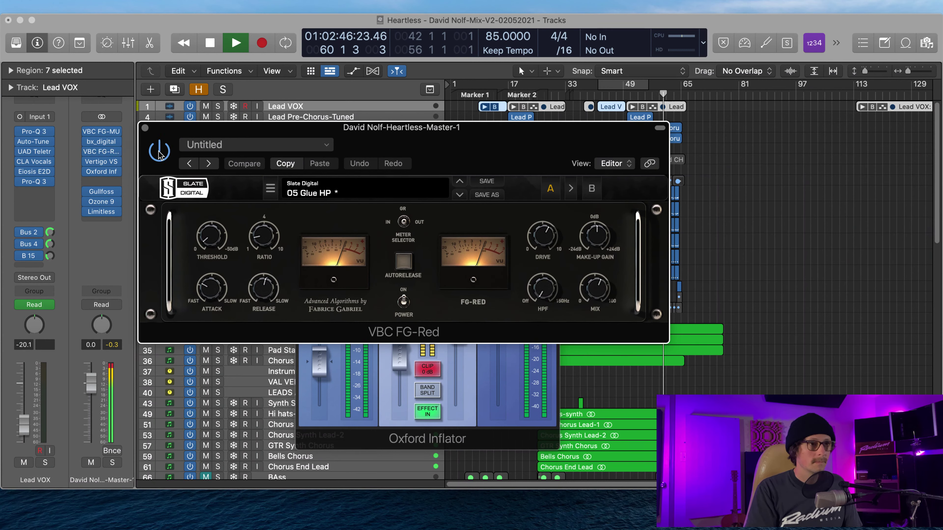
click(159, 152)
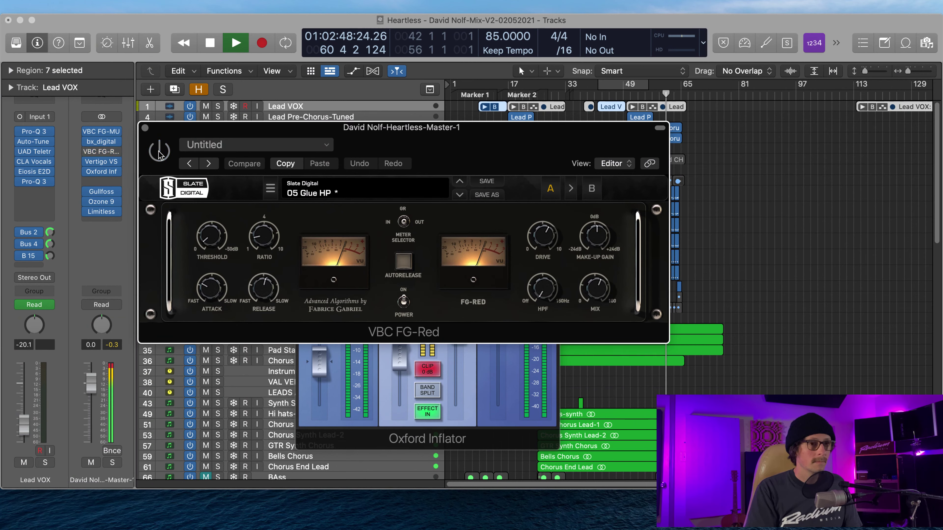
click(159, 152)
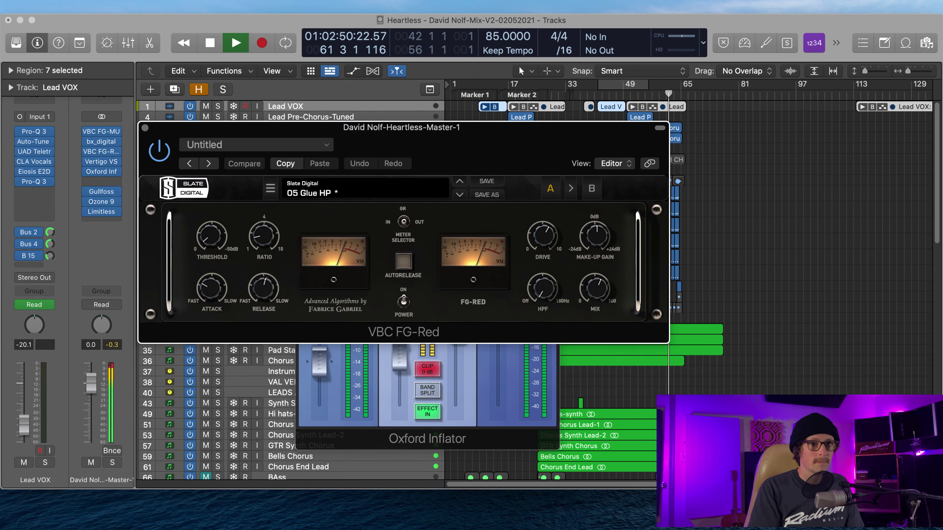
key(space)
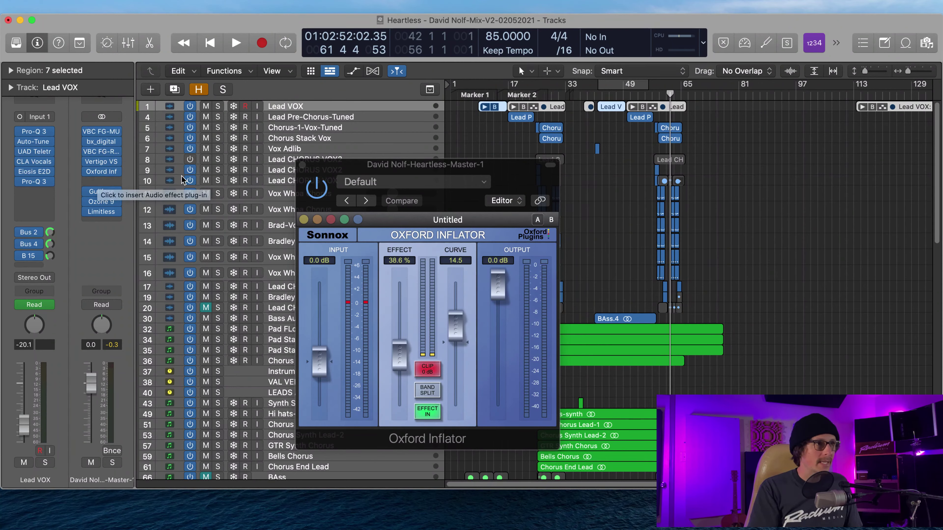
Reopen the Oxford Inflator on the master channel and examine its Effect and Curve faders
click(106, 174)
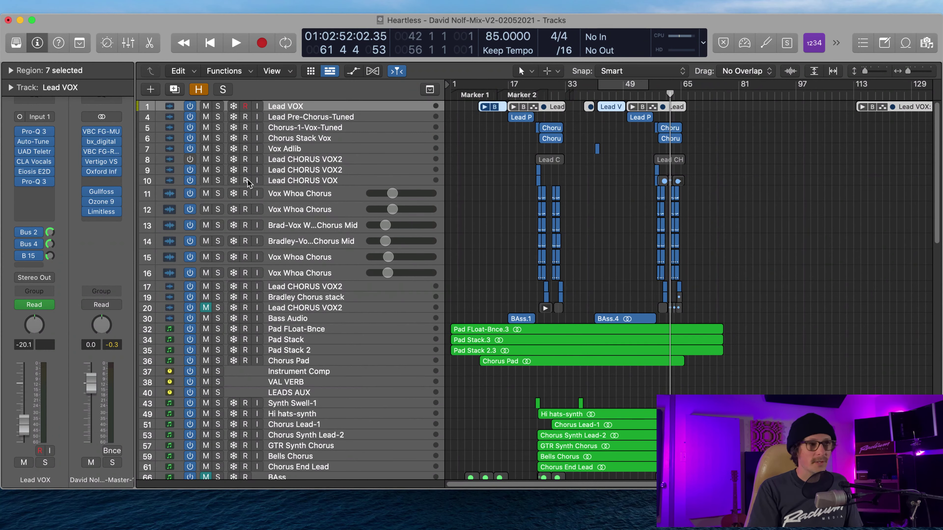
click(99, 173)
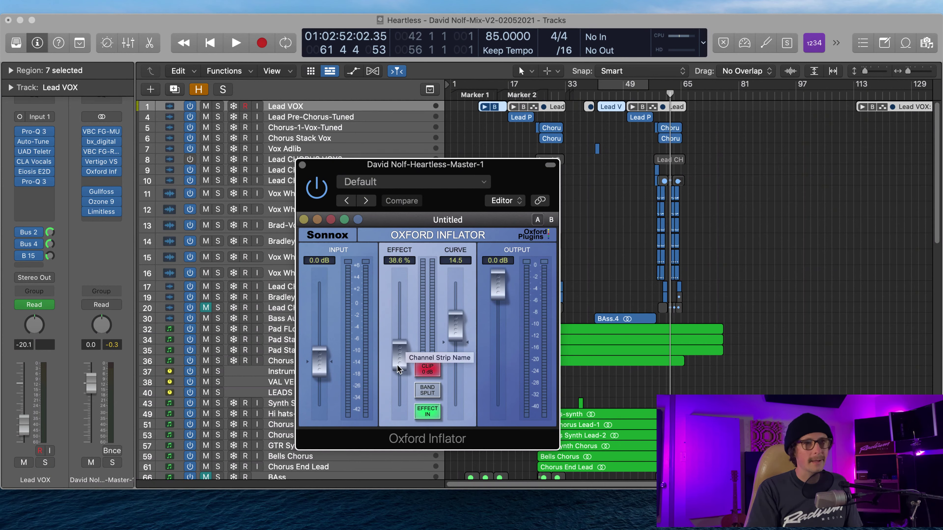
mouse_move(397, 369)
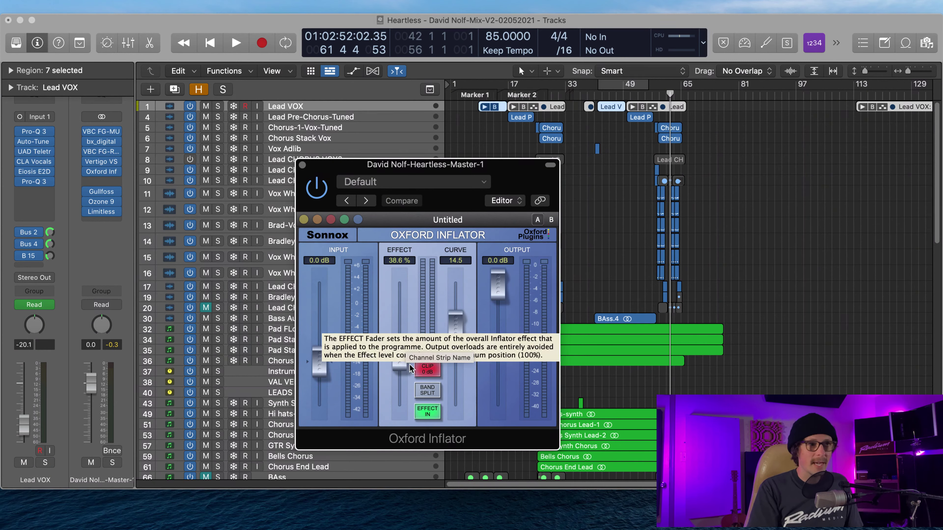
mouse_move(392, 337)
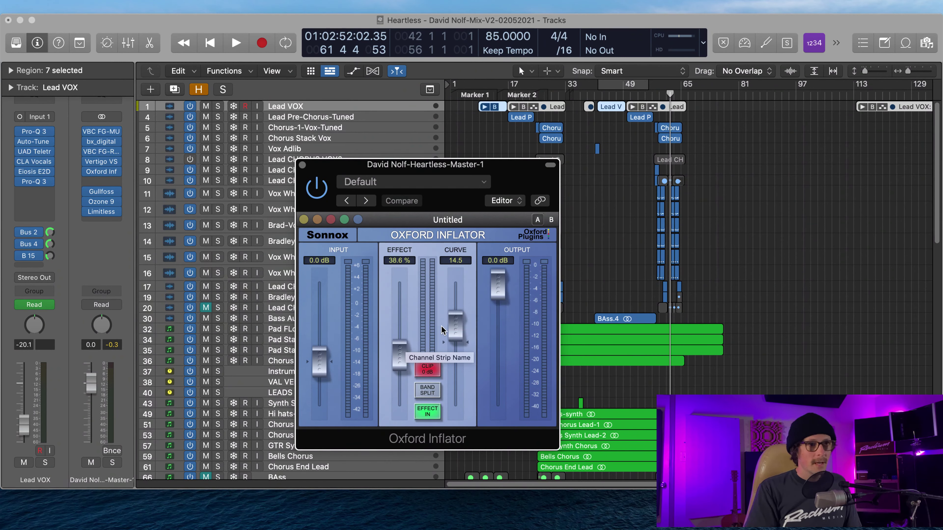
mouse_move(456, 330)
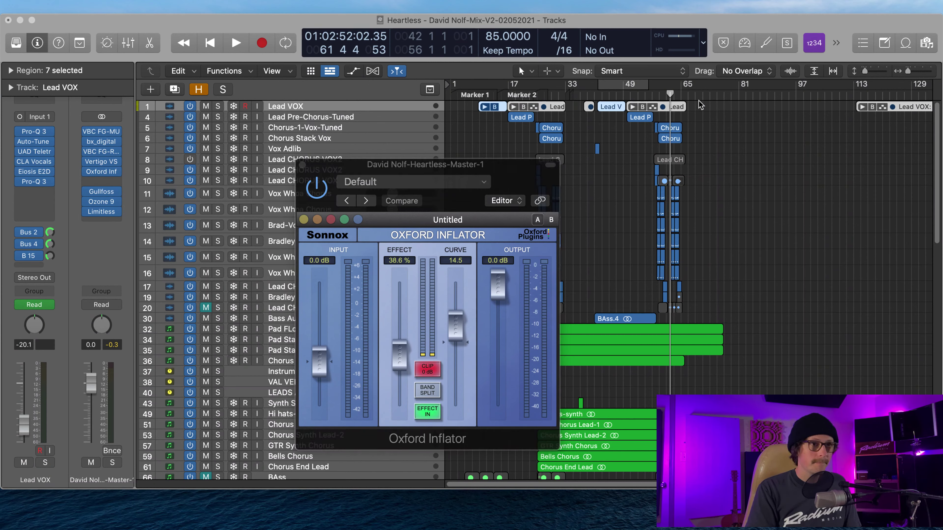
Play the song from about bar 56 and compare the Oxford Inflator bypassed and active, then stop playback
click(653, 86)
key(space)
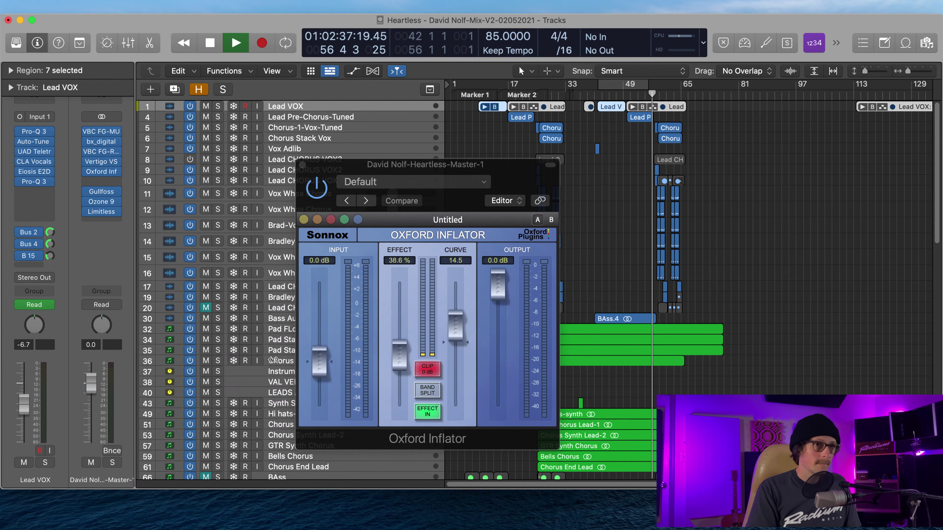
click(311, 192)
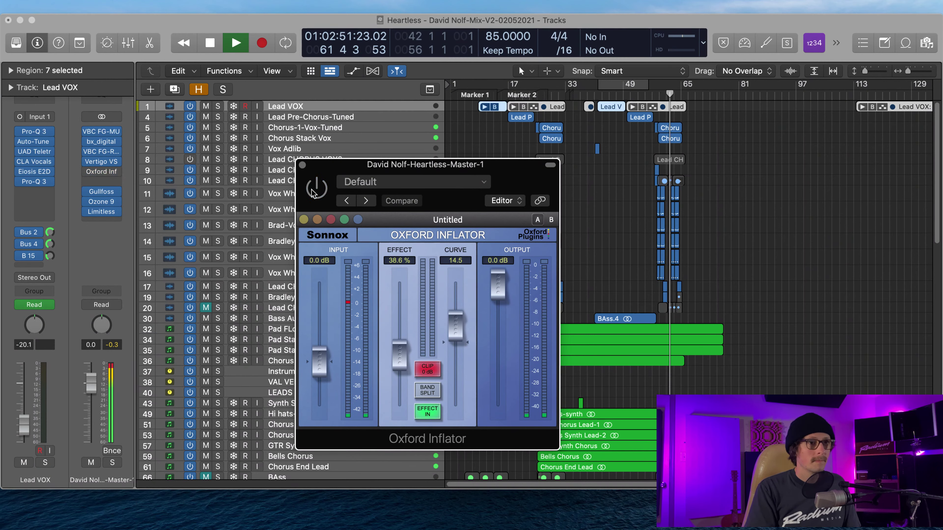
click(314, 190)
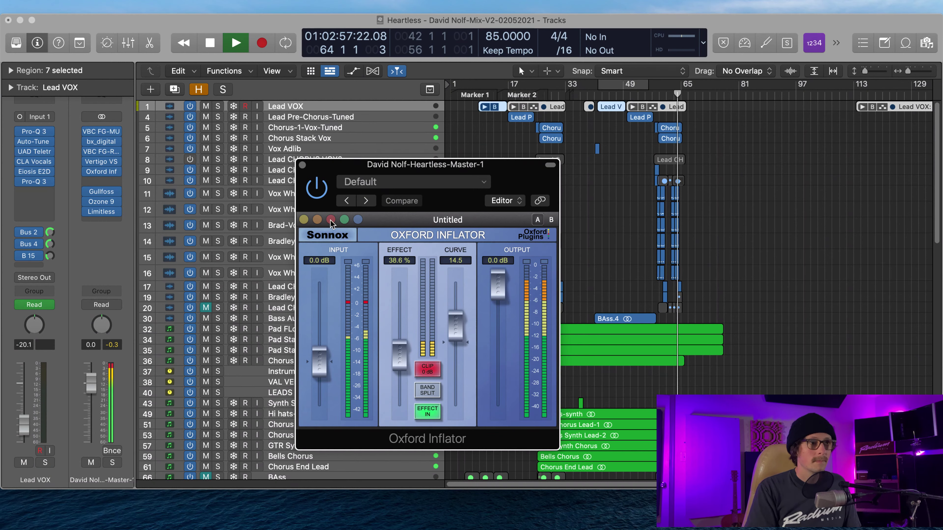
key(space)
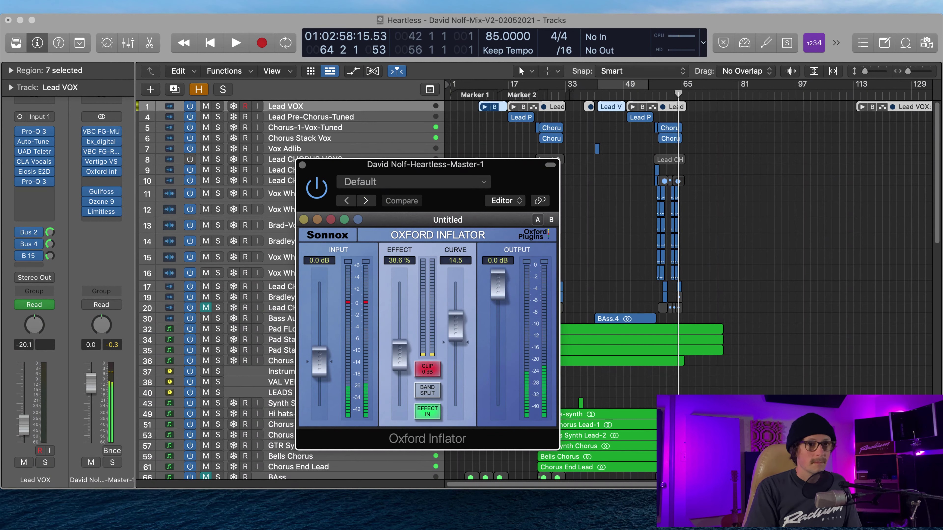
click(302, 164)
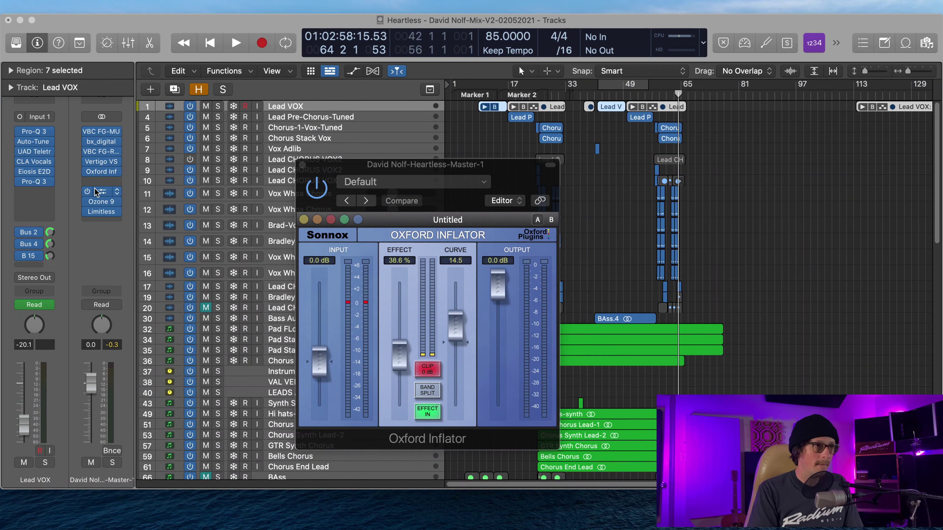
Open Gullfoss on the master channel, show its full equalizer curve and settings, and close it
click(101, 193)
click(101, 193)
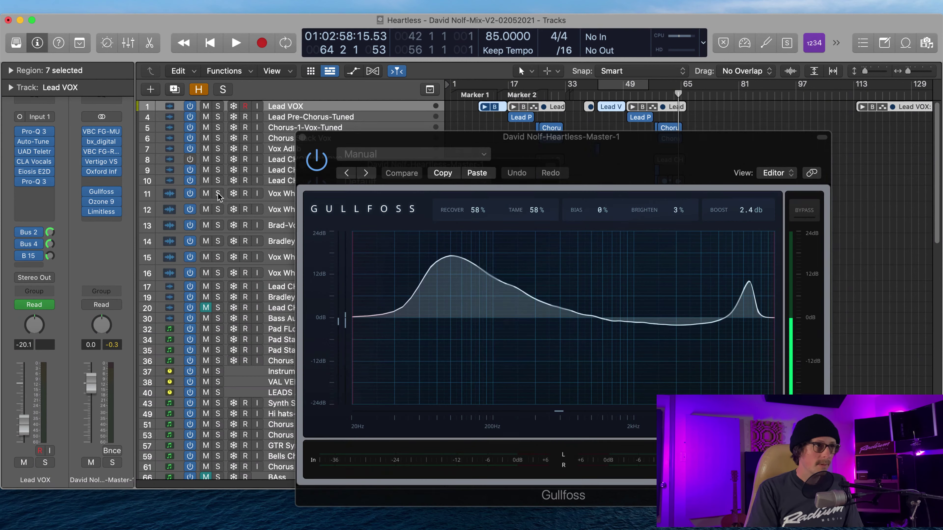
drag(552, 153, 459, 122)
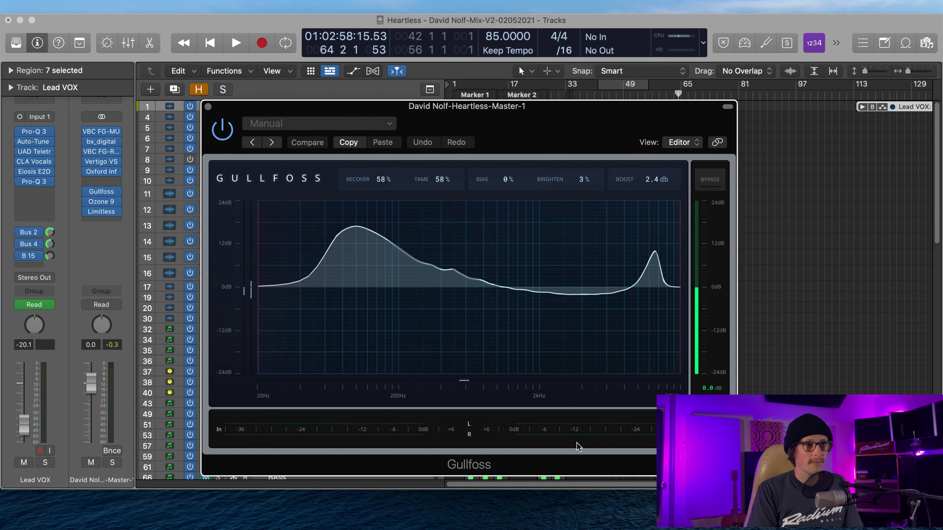
mouse_move(120, 208)
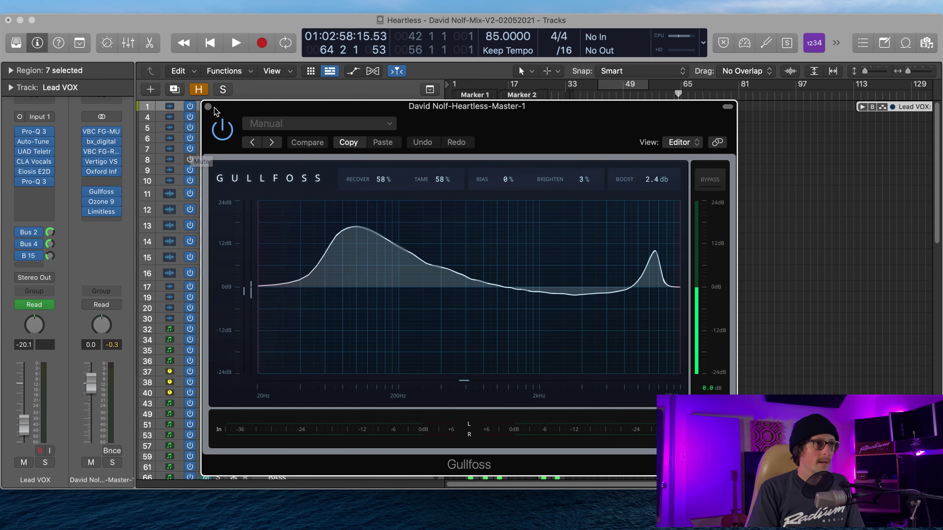
click(101, 171)
Open the master's Ozone 9 and review its Equalizer 1 and Dynamic EQ modules, selecting band 3 of the Dynamic EQ
mouse_move(102, 207)
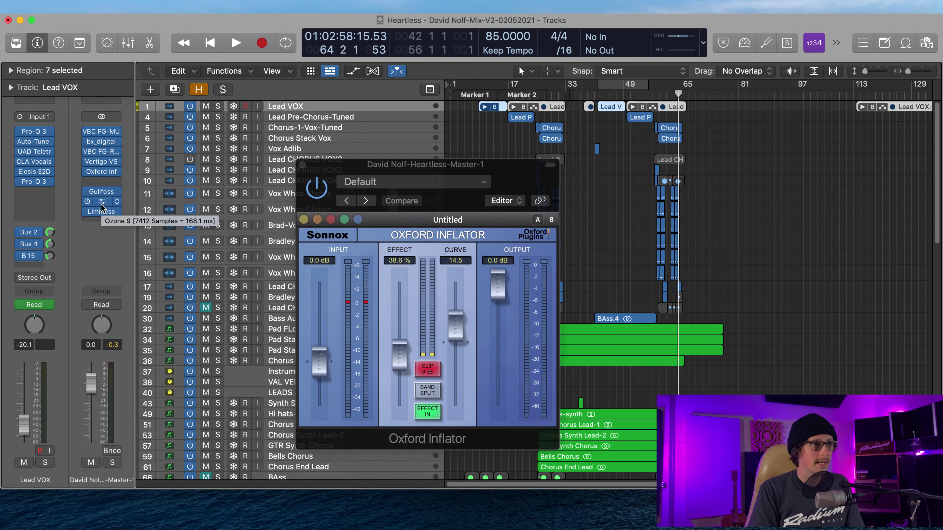
click(101, 201)
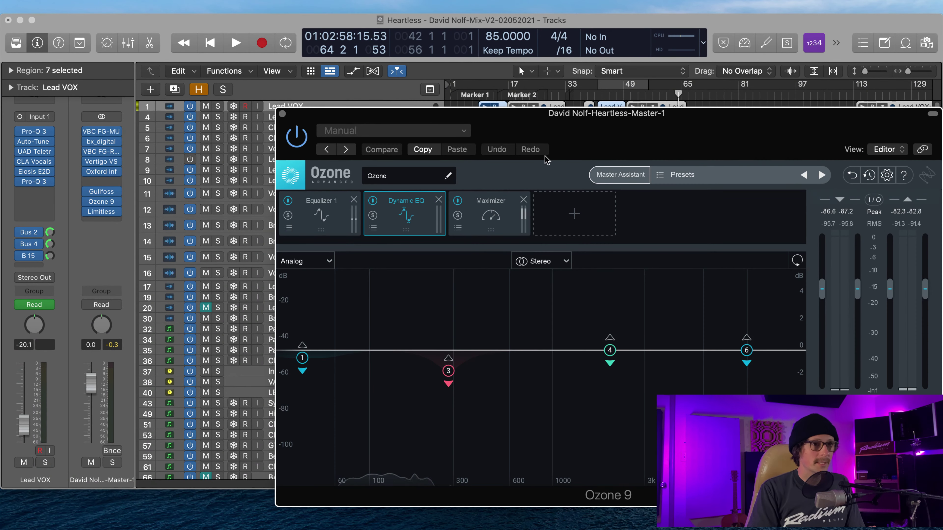
click(321, 225)
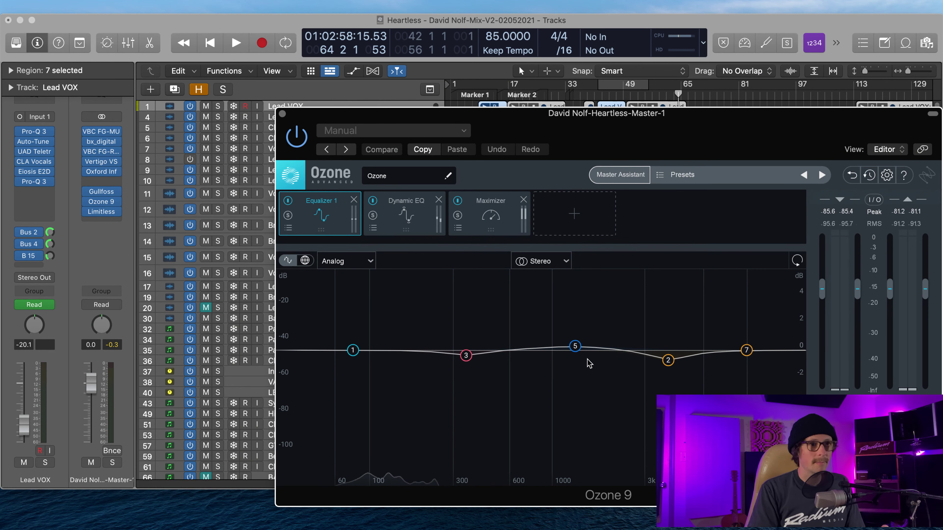
click(390, 204)
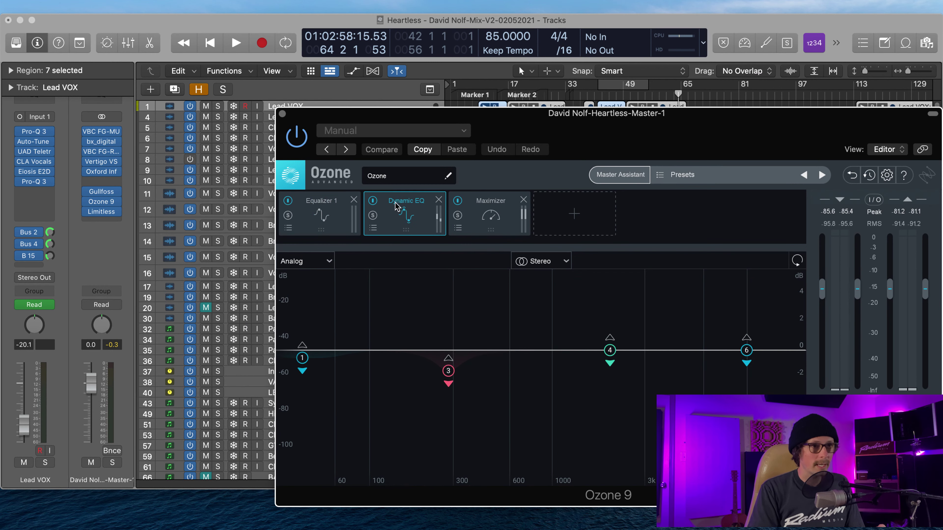
click(511, 228)
click(396, 222)
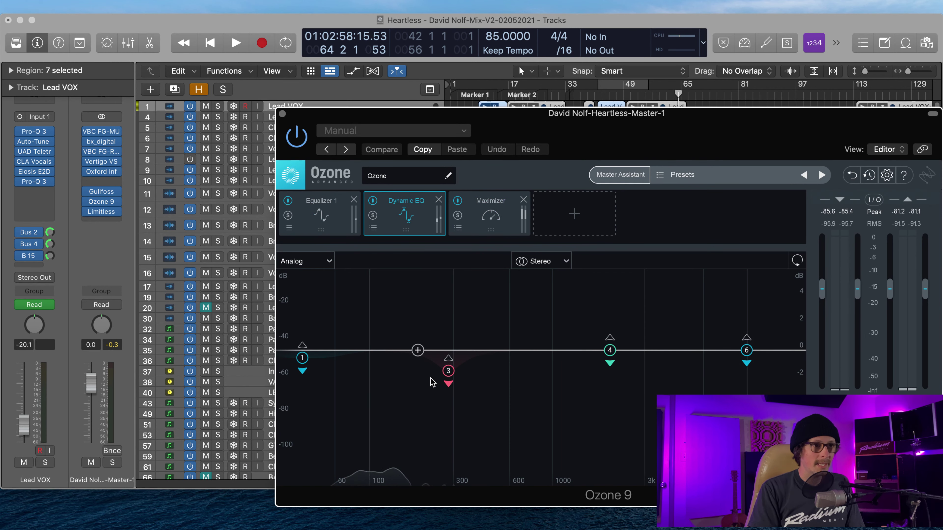
click(448, 378)
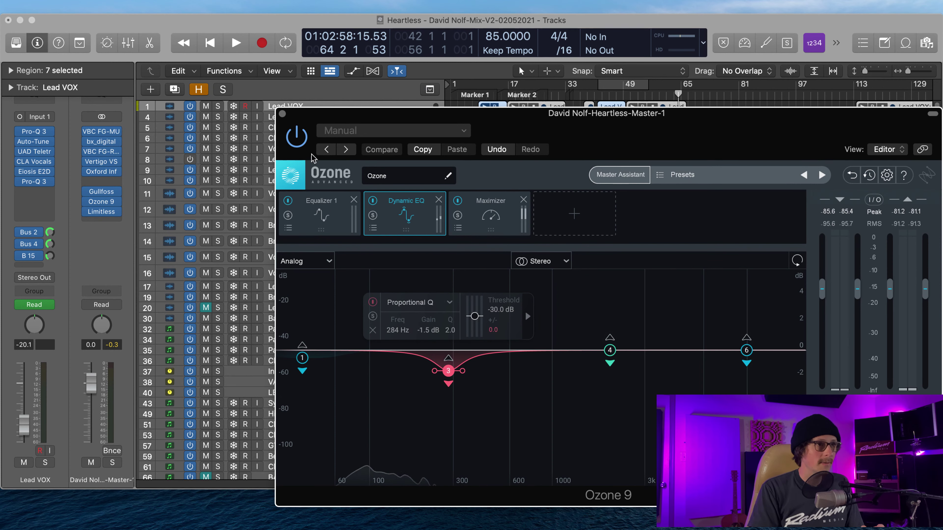
Open the Limitless limiter on the master channel and examine its threshold, ceiling and multiband curve
click(104, 212)
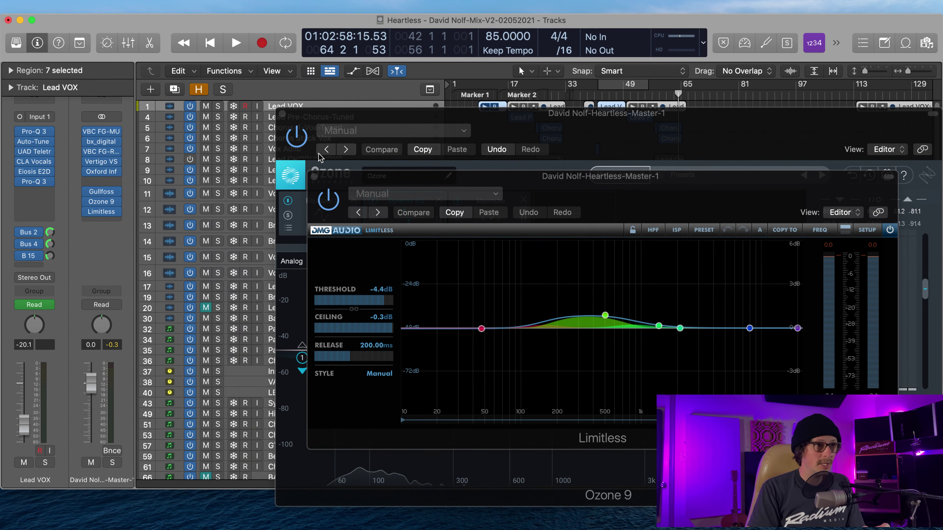
click(590, 324)
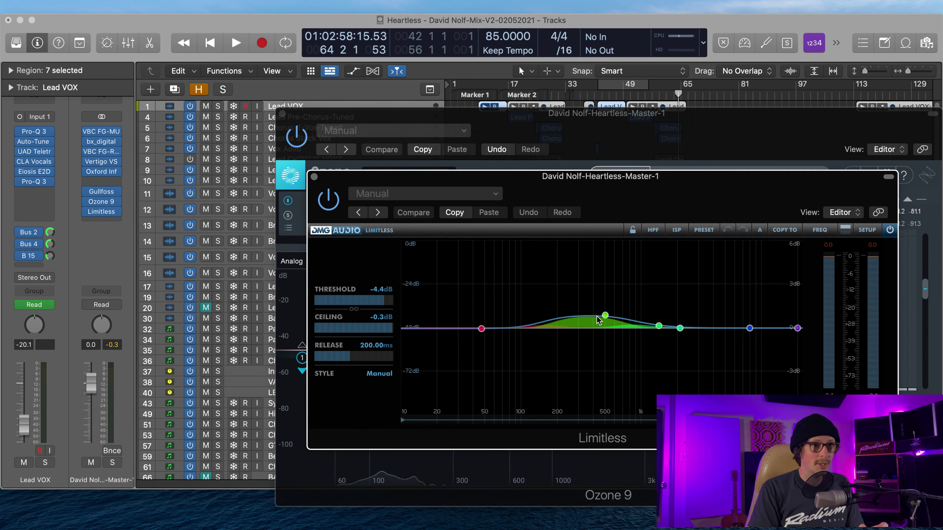
mouse_move(606, 315)
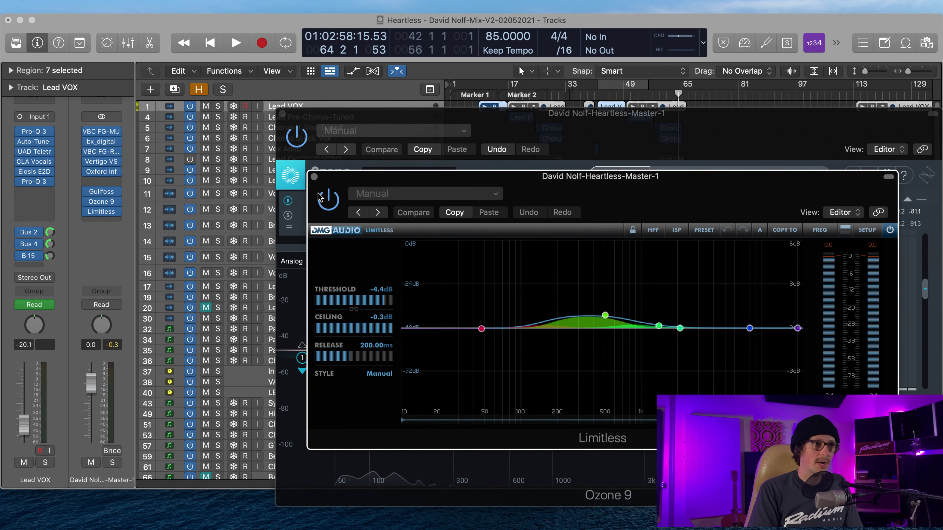
Close the Limitless, Ozone 9 and Oxford Inflator windows and look over the session's lower drum, synth and backing vocal tracks
click(314, 177)
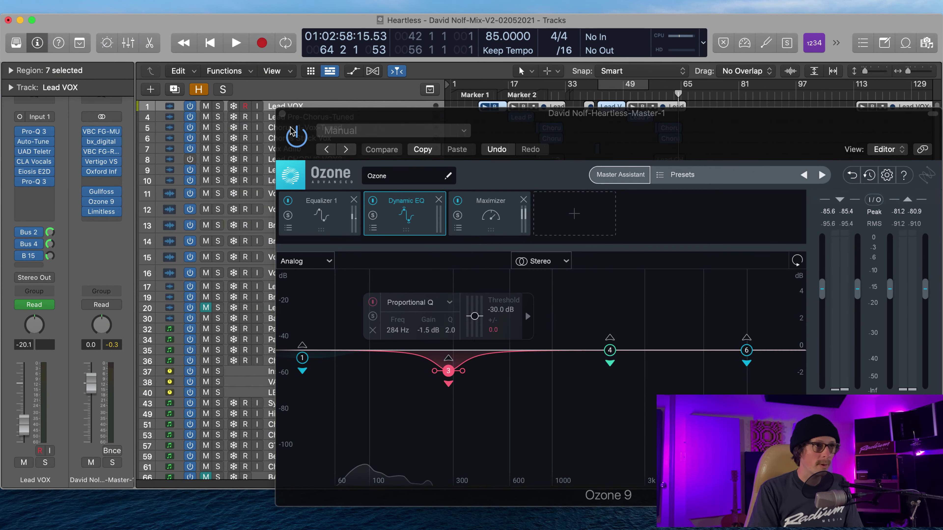
click(282, 114)
click(302, 165)
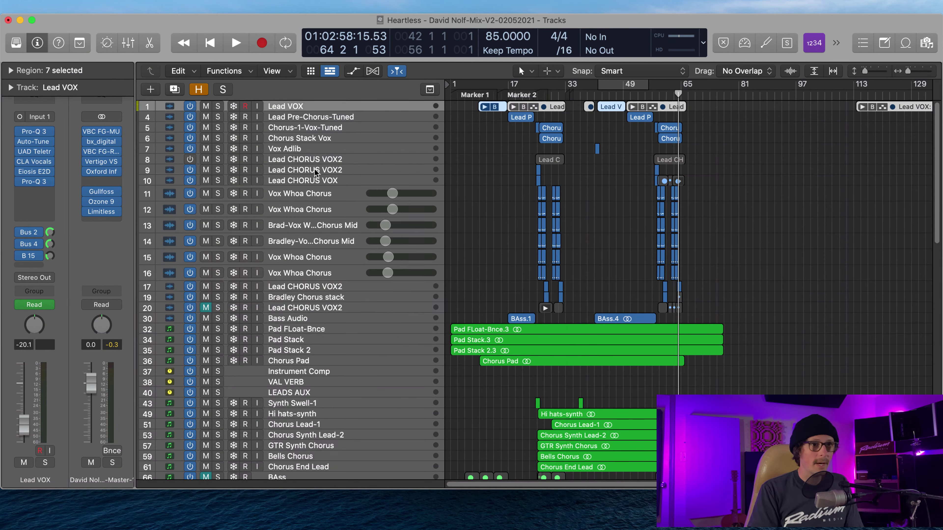
scroll(653, 285, down, 3)
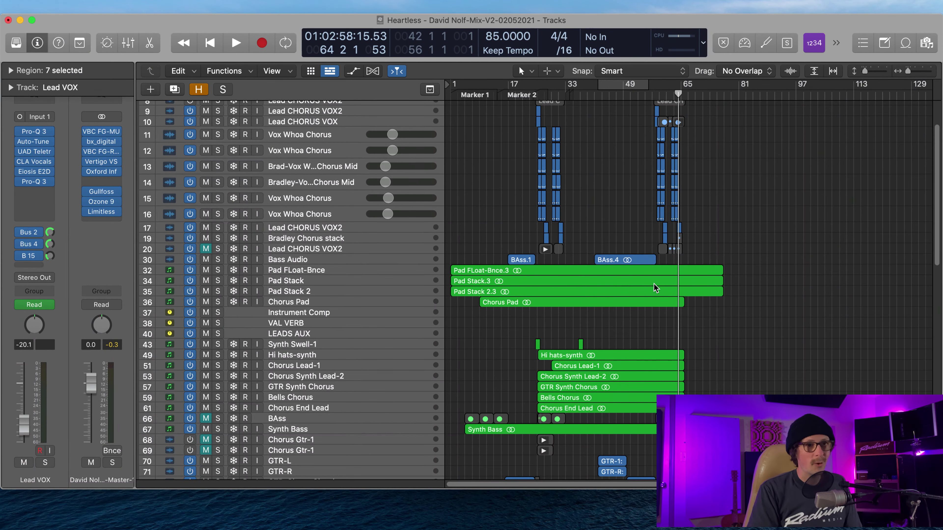
scroll(648, 286, down, 15)
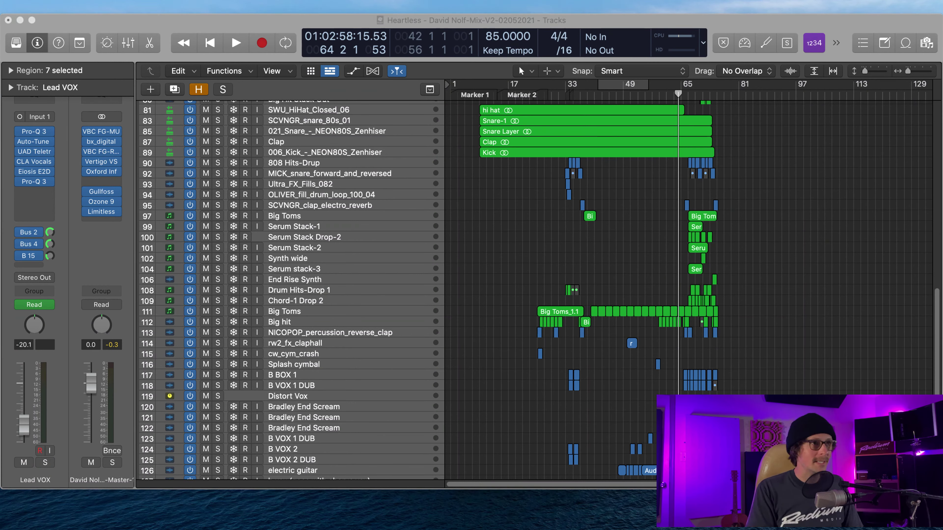
click(269, 26)
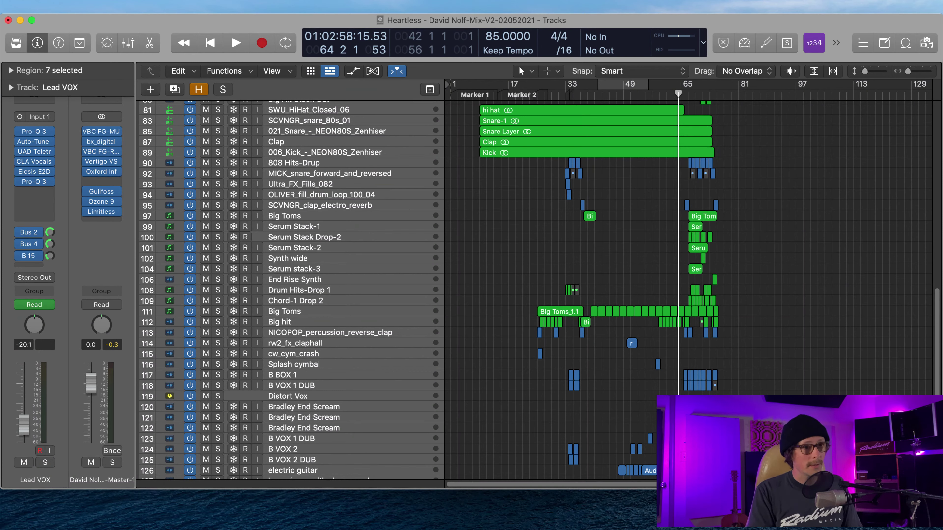
key(super+Tab)
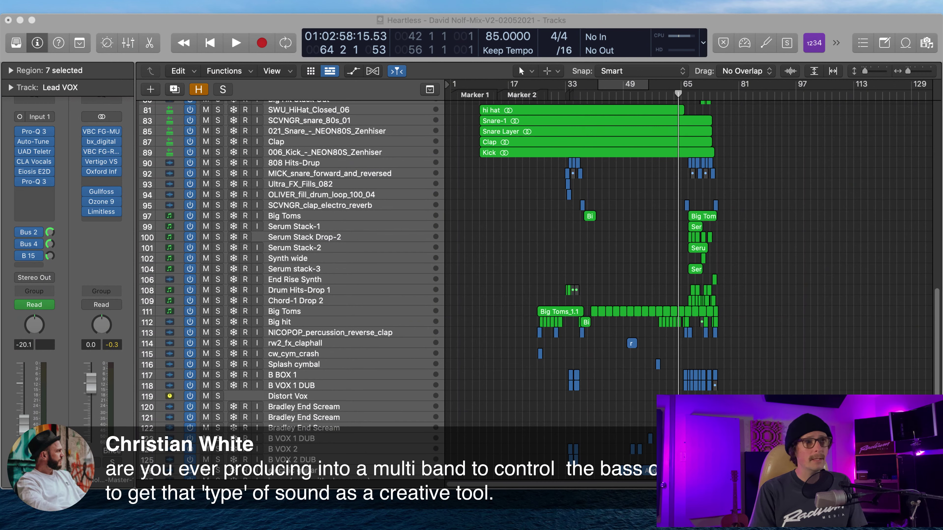
click(246, 28)
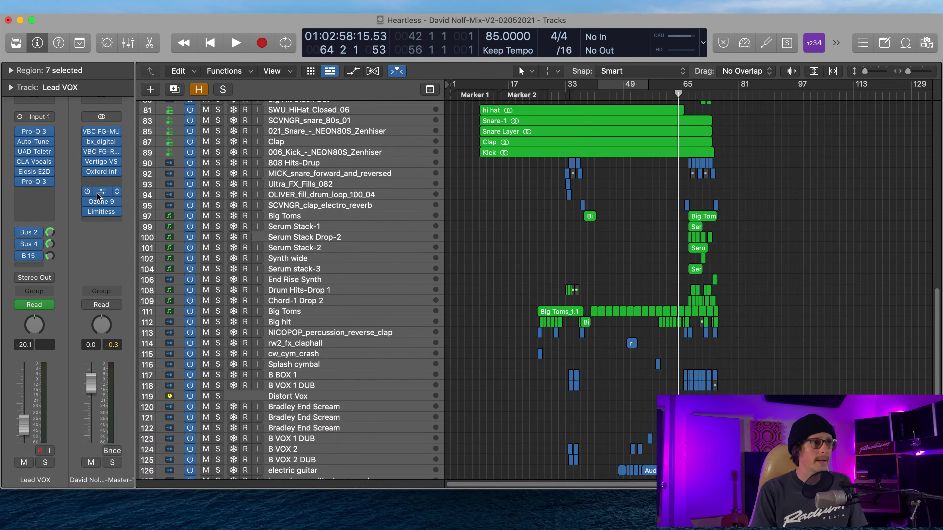
Open Gullfoss on the master channel and play the song from bar 35 and a later spot while watching its curve
click(102, 185)
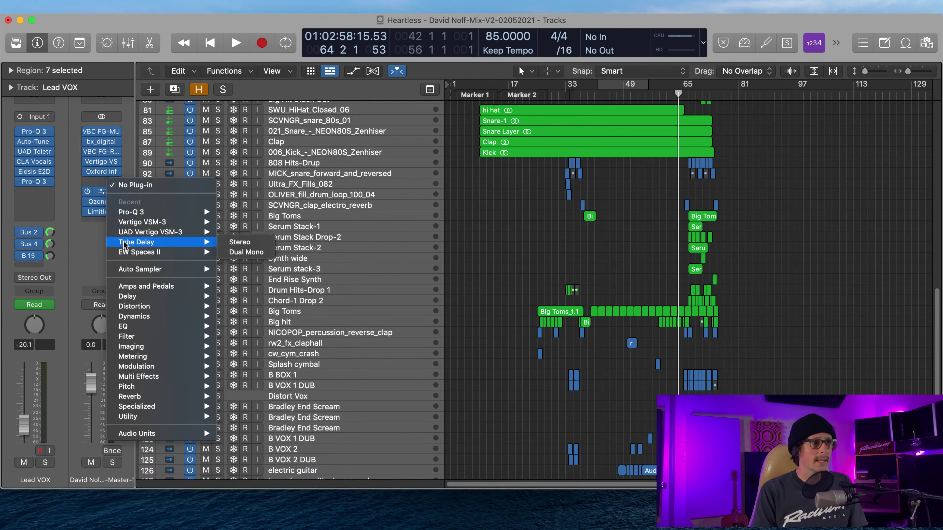
click(88, 247)
click(100, 194)
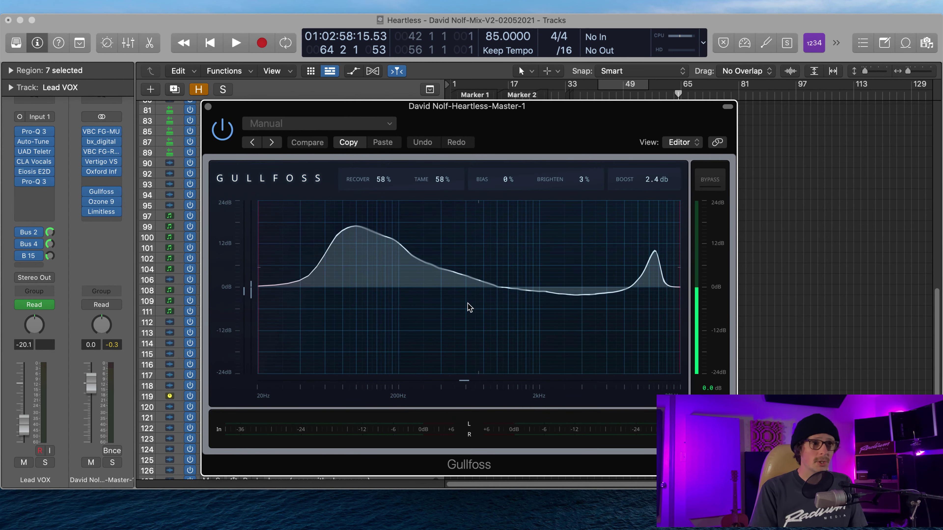
drag(507, 141, 494, 283)
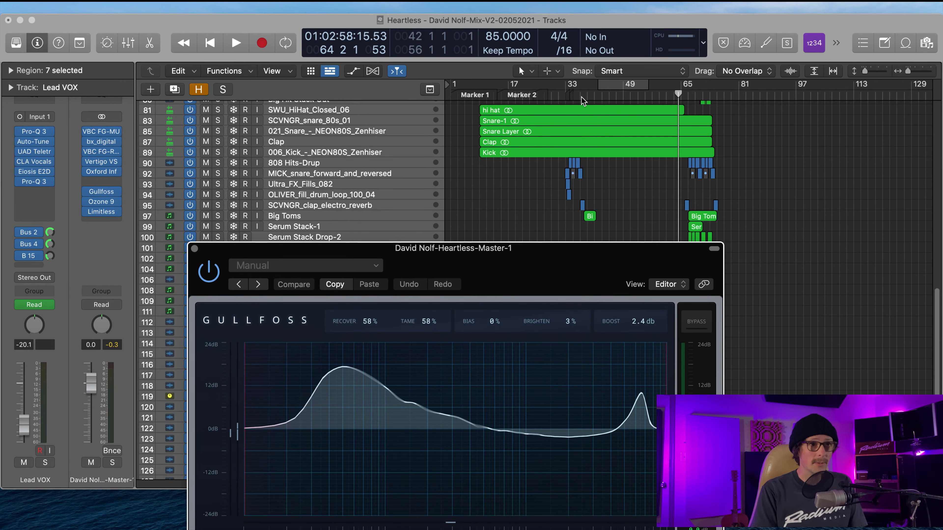
click(573, 96)
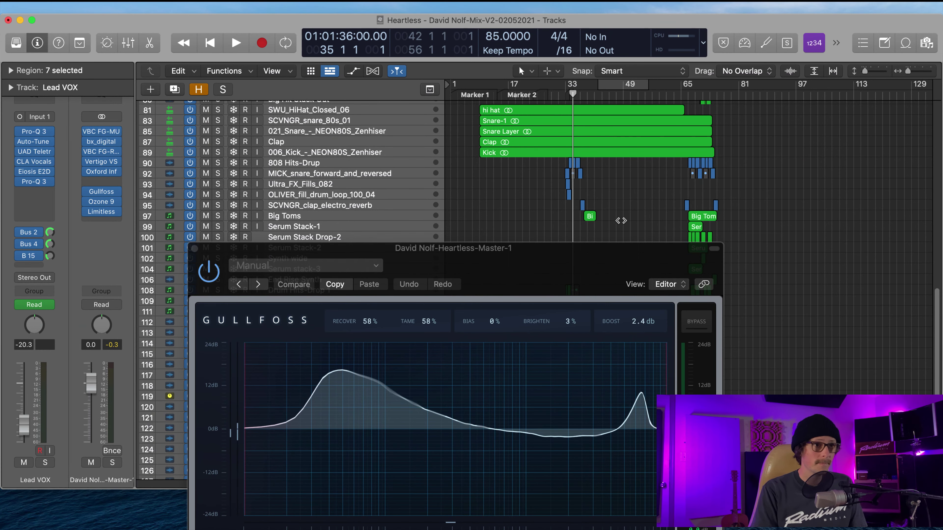
key(space)
drag(525, 263, 468, 117)
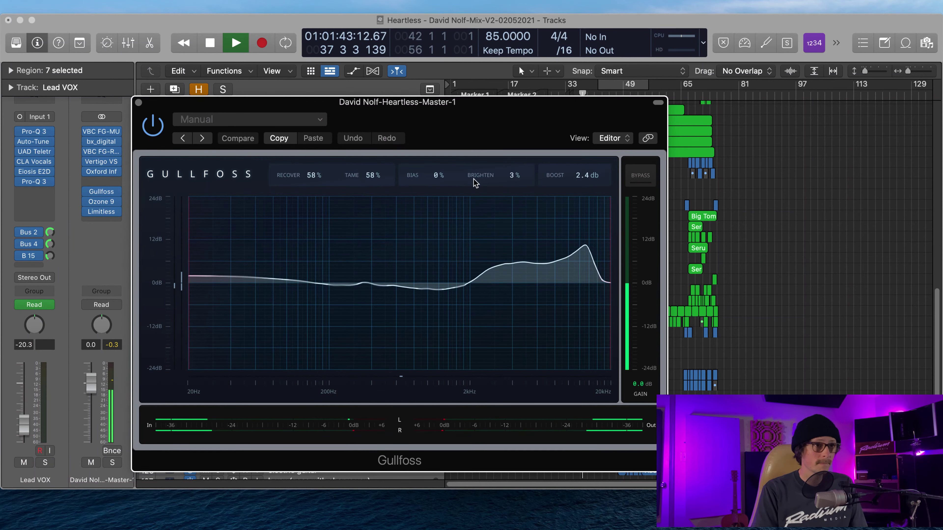
drag(568, 122, 506, 174)
click(600, 97)
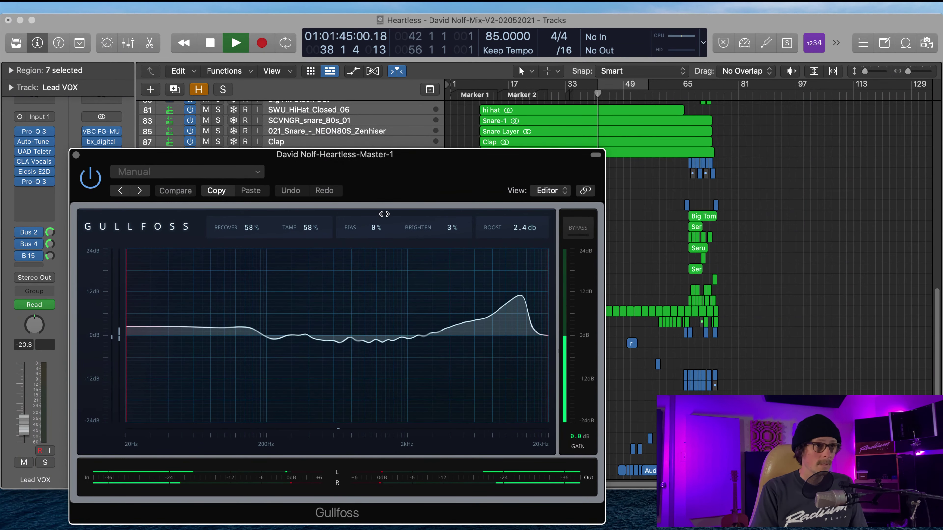
Set Gullfoss's Brighten to 0%, compare the playing master with the plug-in bypassed and active, and close it
click(90, 178)
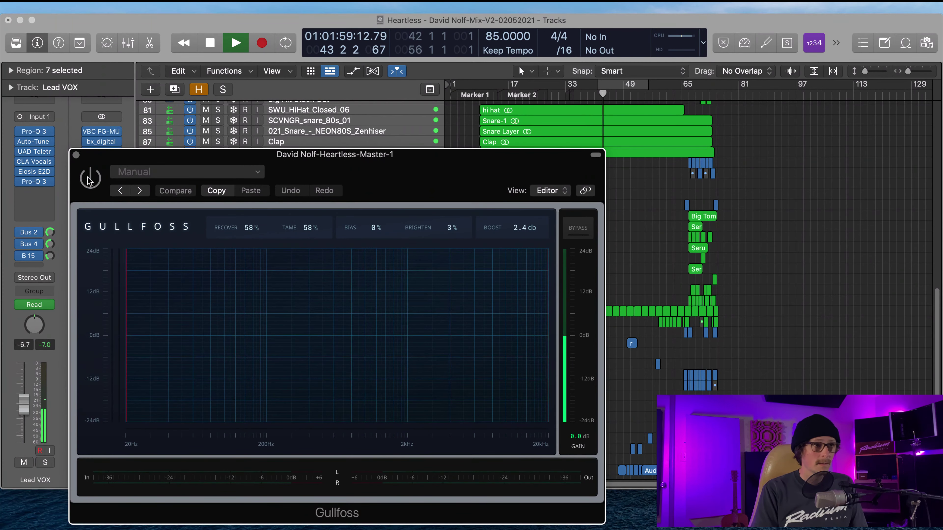
click(90, 178)
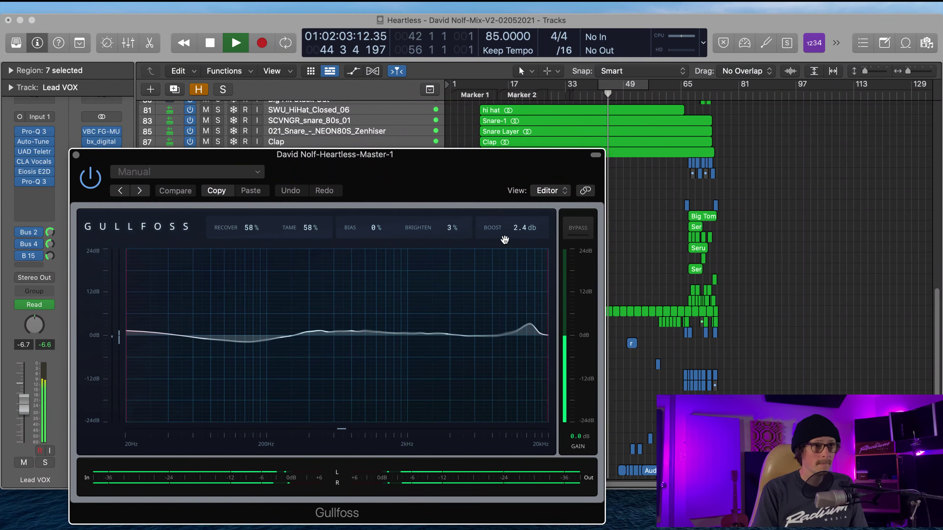
drag(450, 227, 451, 228)
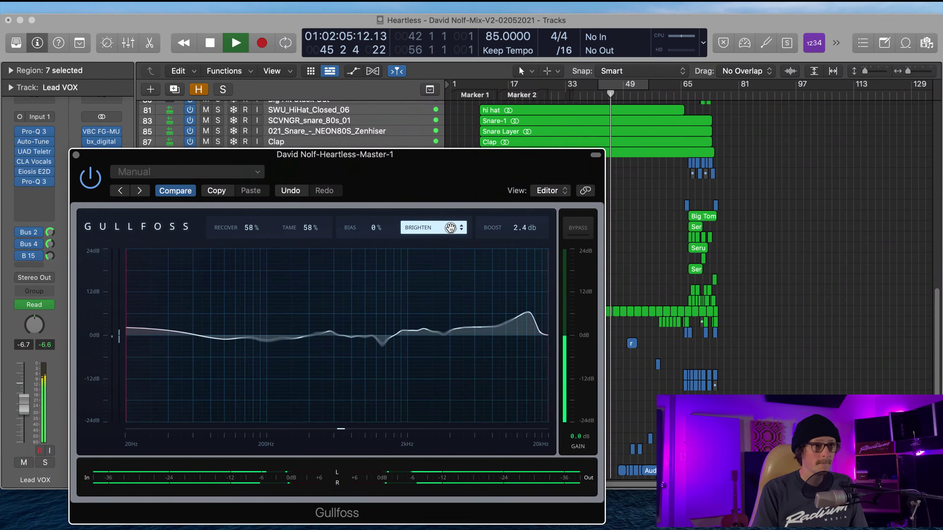
click(92, 176)
click(92, 179)
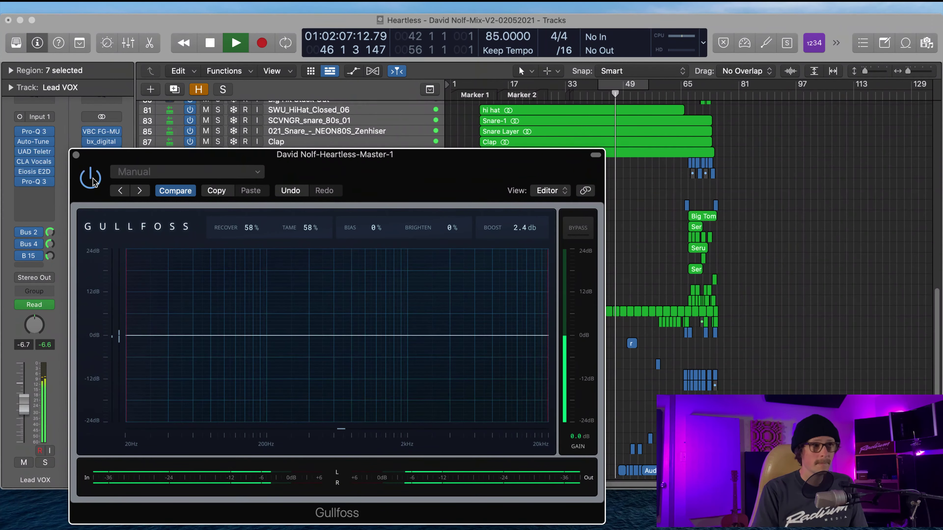
click(75, 156)
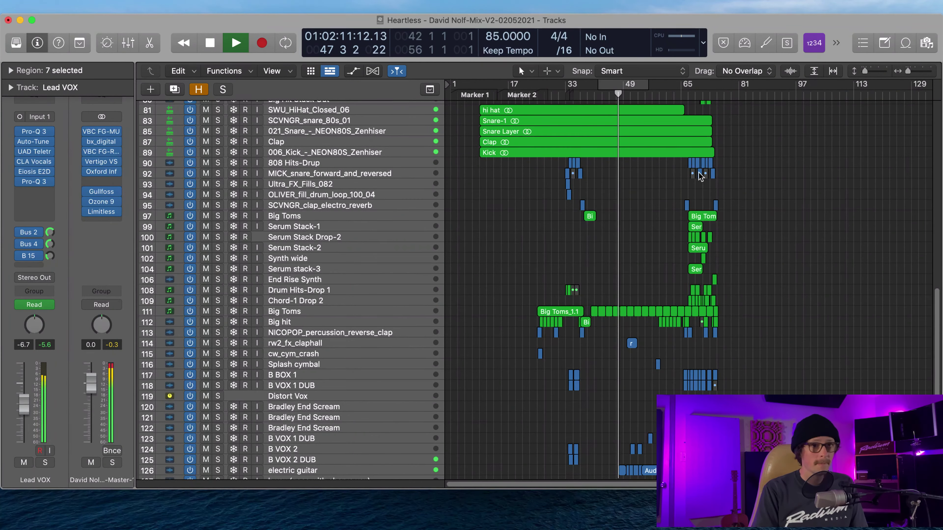
key(space)
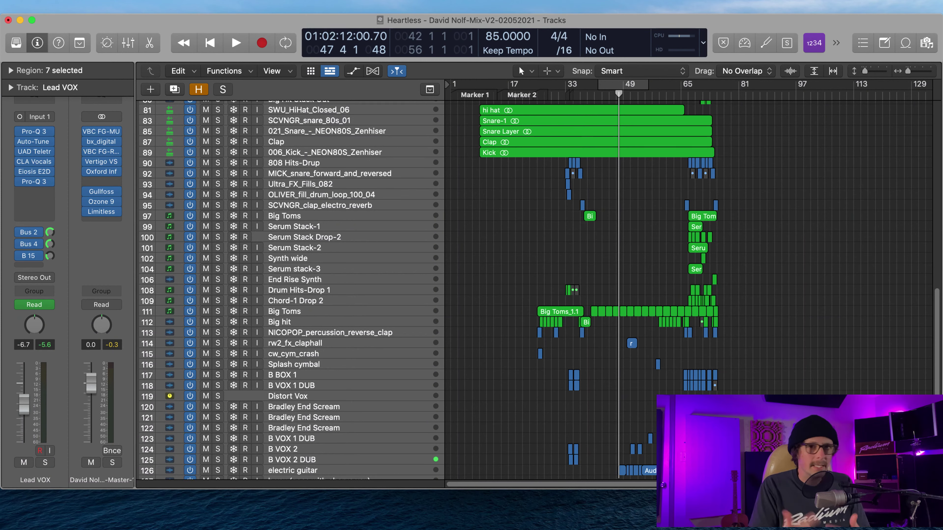
Review the Equalizer 1 and Dynamic EQ modules of the master's Ozone 9 and close the plug-in
mouse_move(115, 145)
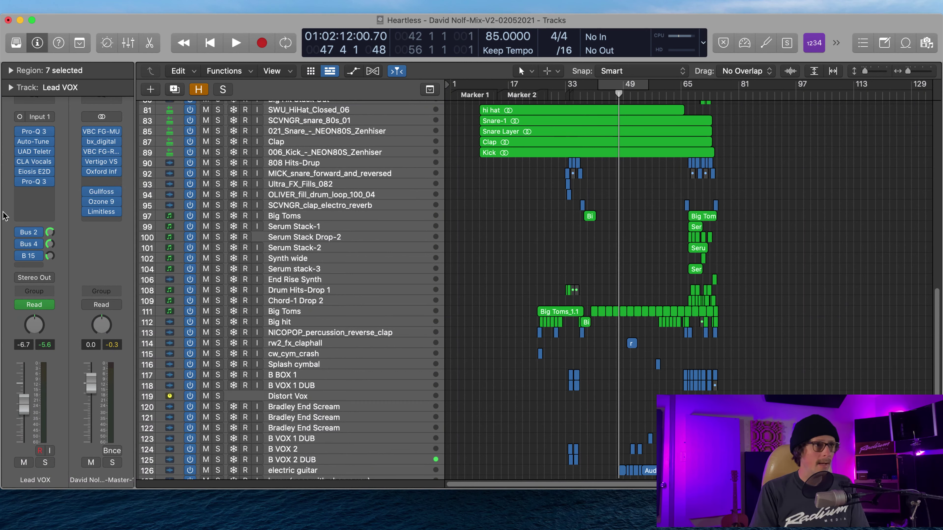
mouse_move(112, 201)
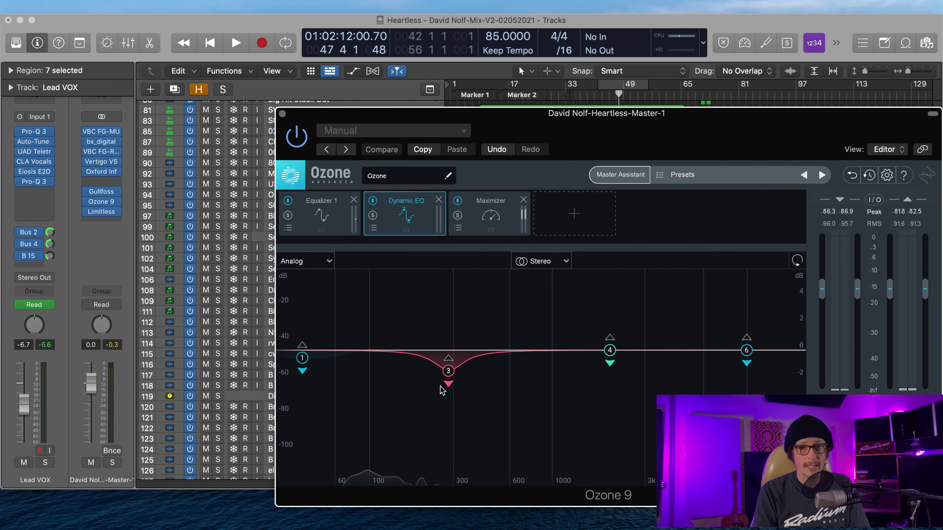
click(321, 213)
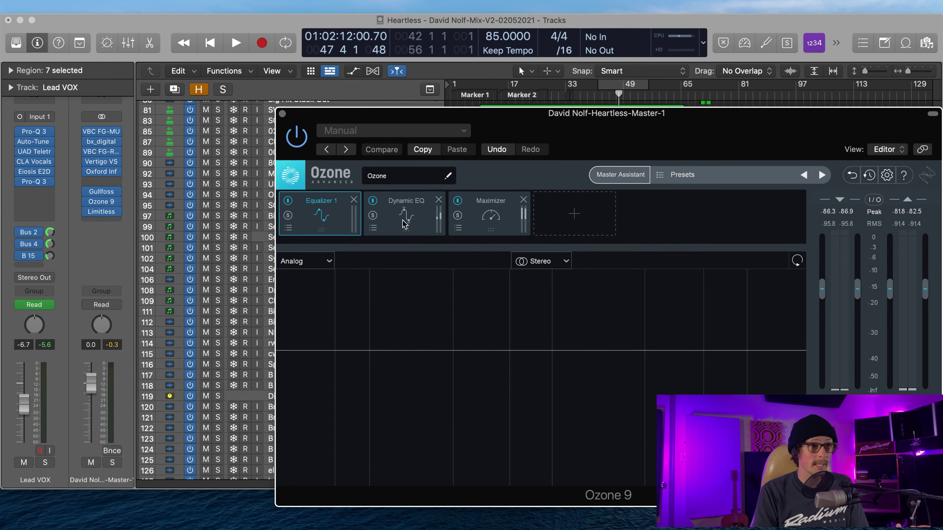
click(408, 214)
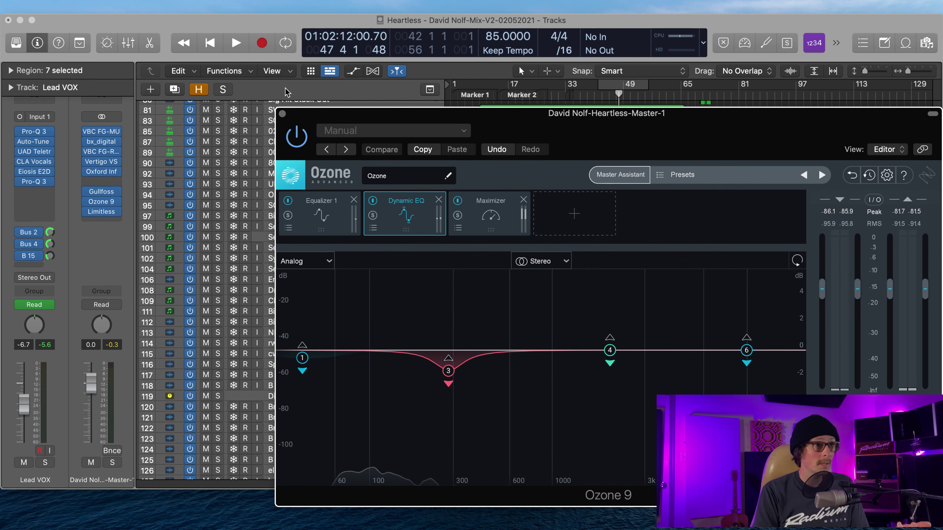
click(284, 115)
Make the 500 Hz band in the last Pro-Q 3 on Lead VOX dynamic, disable its dynamics again, and close the equalizer
mouse_move(102, 164)
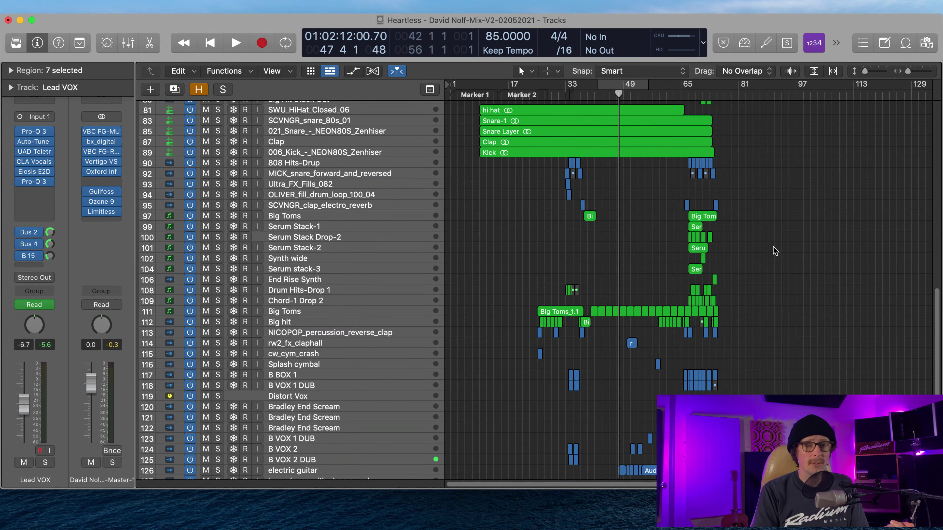
click(34, 182)
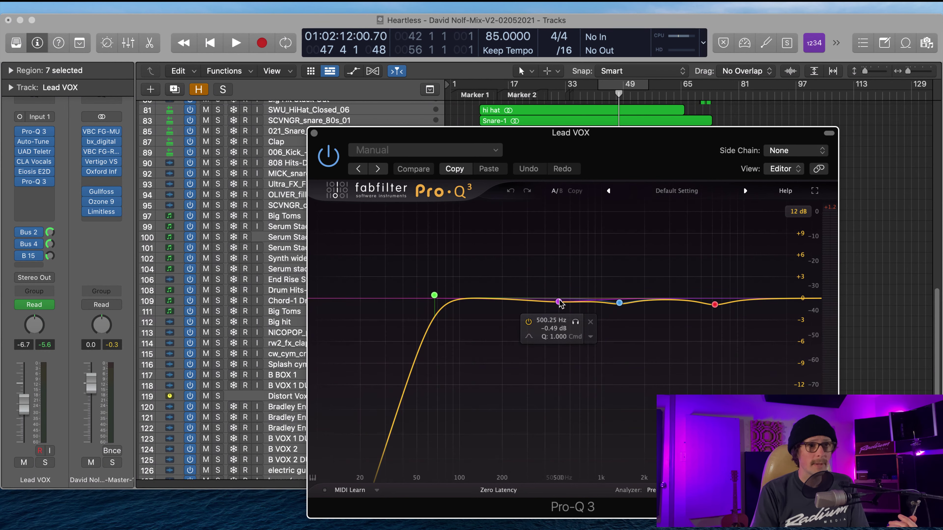
click(590, 336)
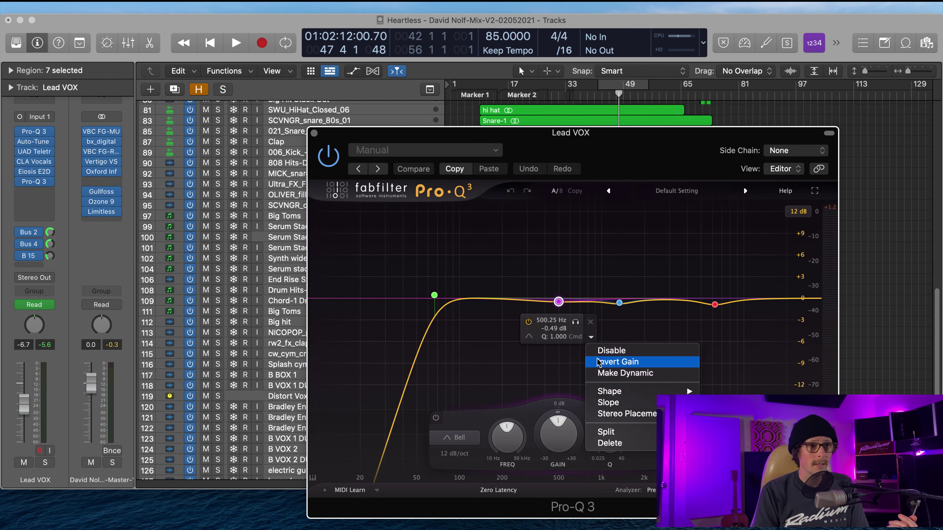
click(626, 373)
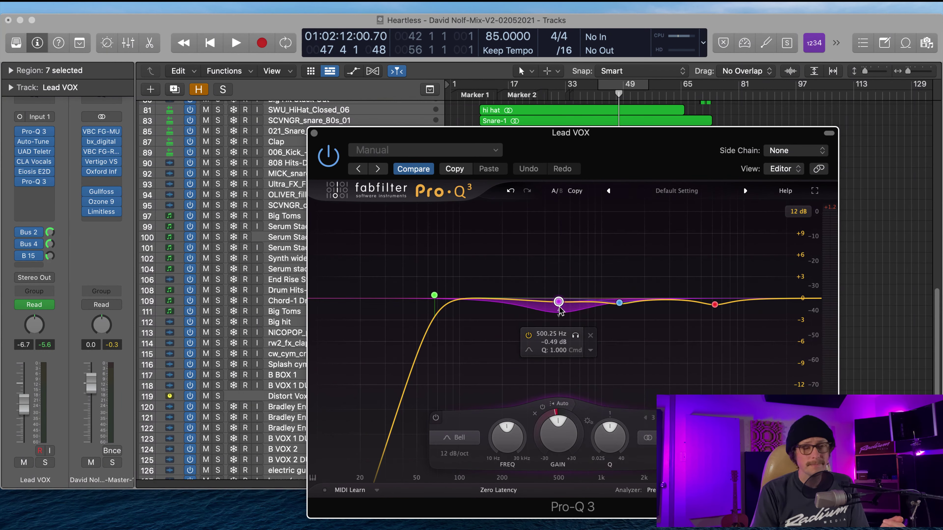
click(590, 352)
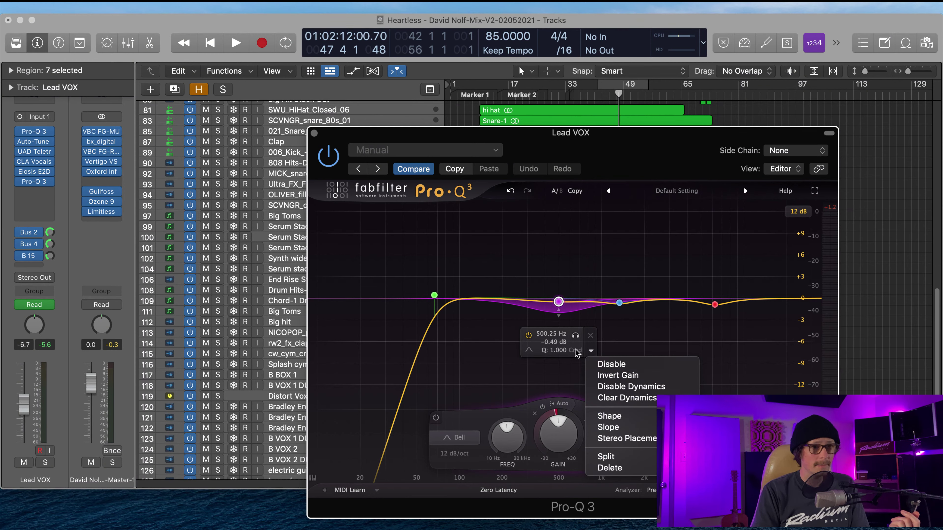
click(628, 387)
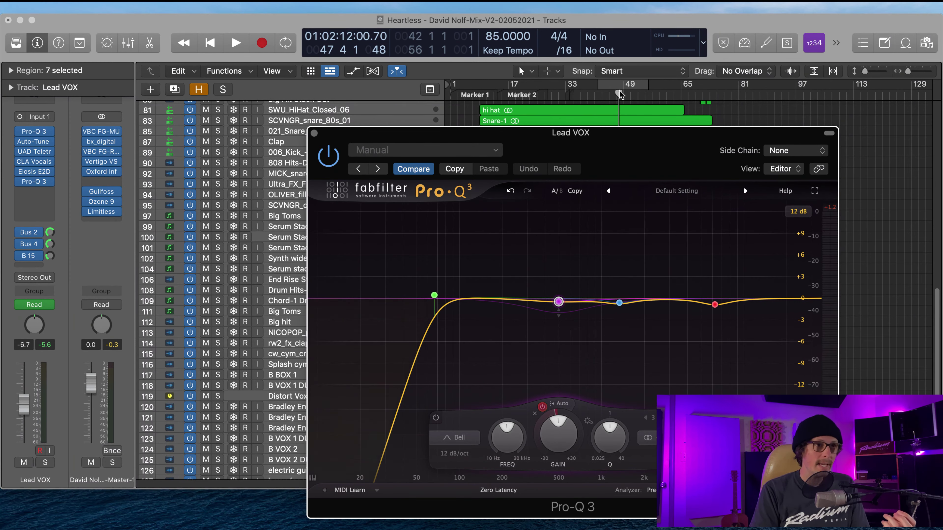
click(314, 133)
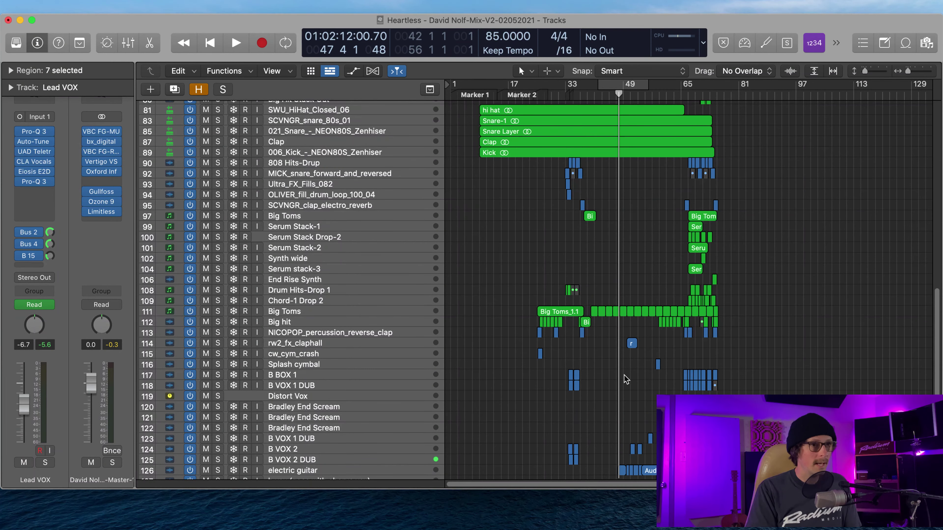
Zoom in on the chorus synth tracks and place the playhead at bar 25, where the chorus starts
scroll(624, 375, down, 5)
scroll(624, 375, up, 15)
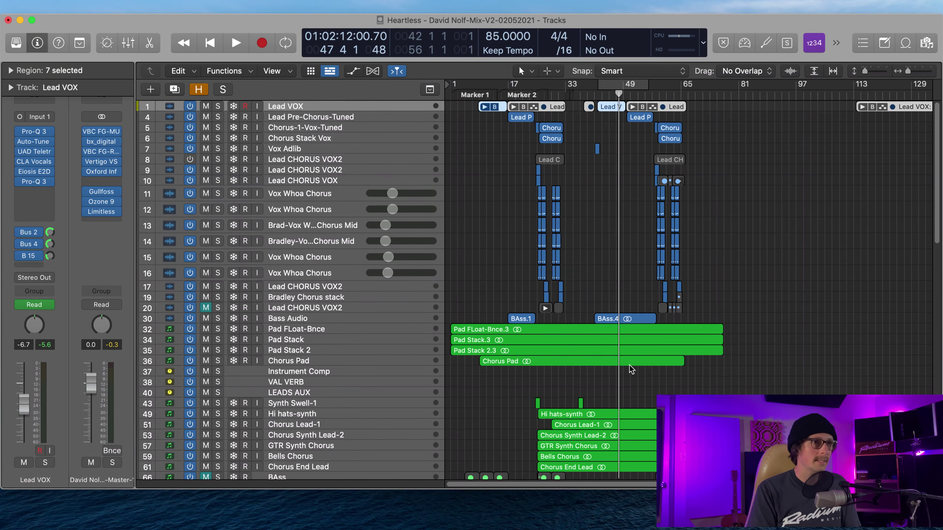
scroll(558, 287, down, 8)
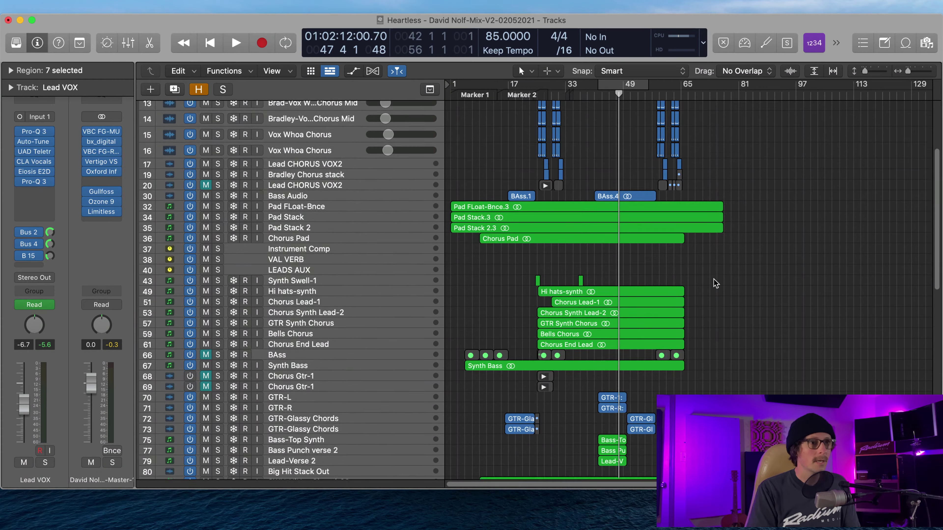
drag(524, 167, 749, 306)
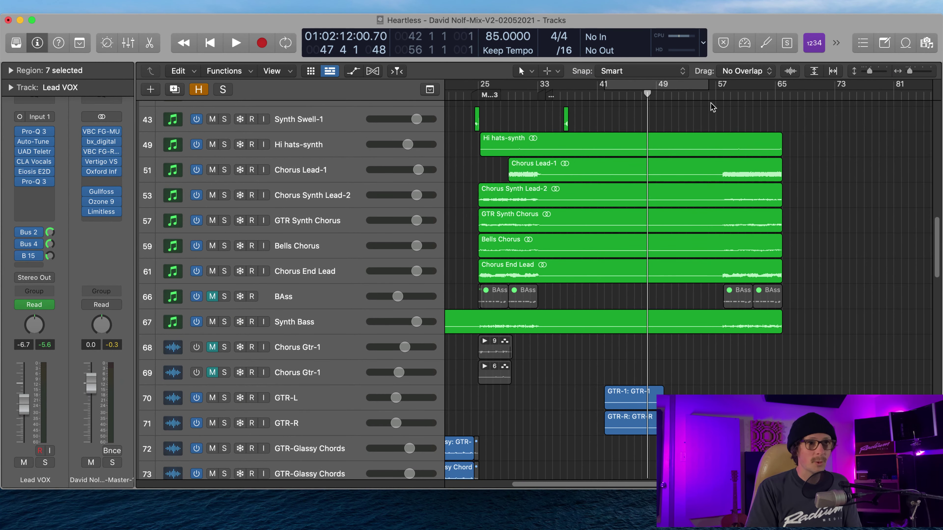
click(475, 95)
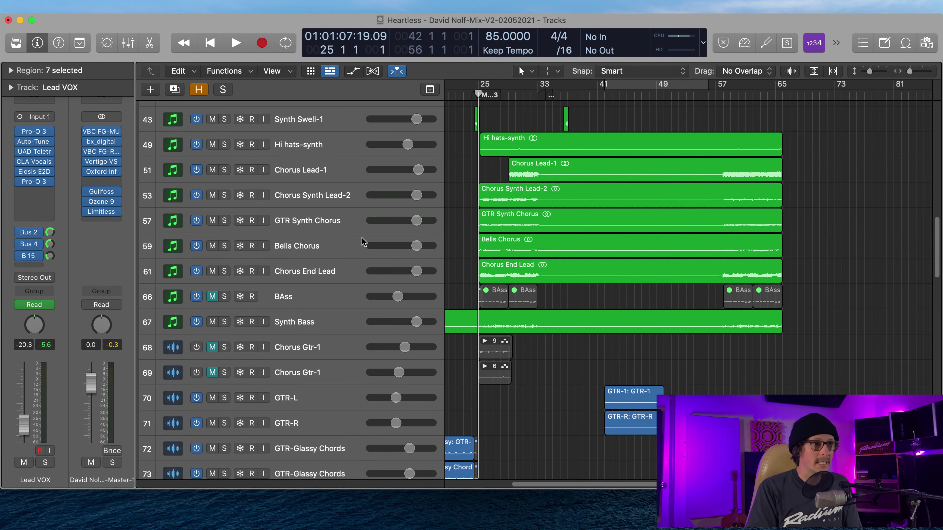
Play the chorus with Bells Chorus soloed, adding GTR Synth Chorus, Chorus Synth Lead-2, Chorus End Lead, Chorus Lead-1 and Hi hats-synth one by one
click(295, 250)
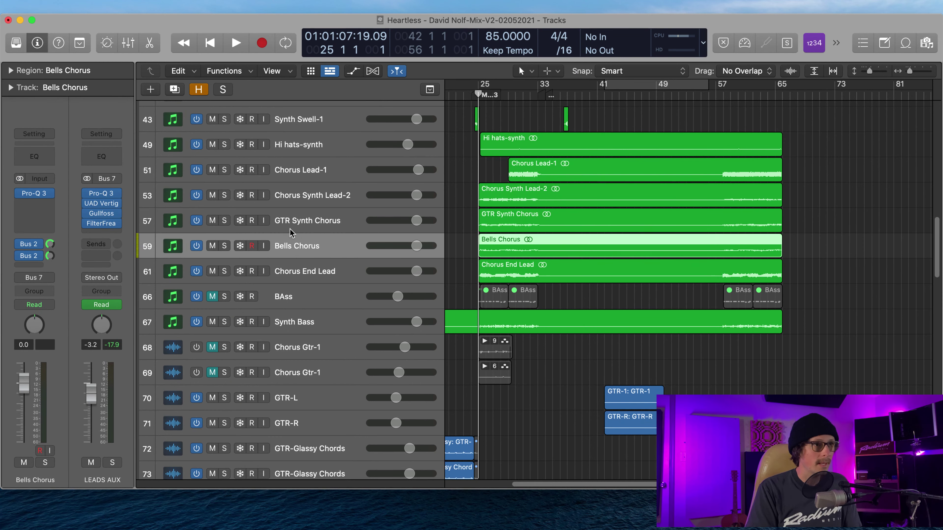
click(224, 245)
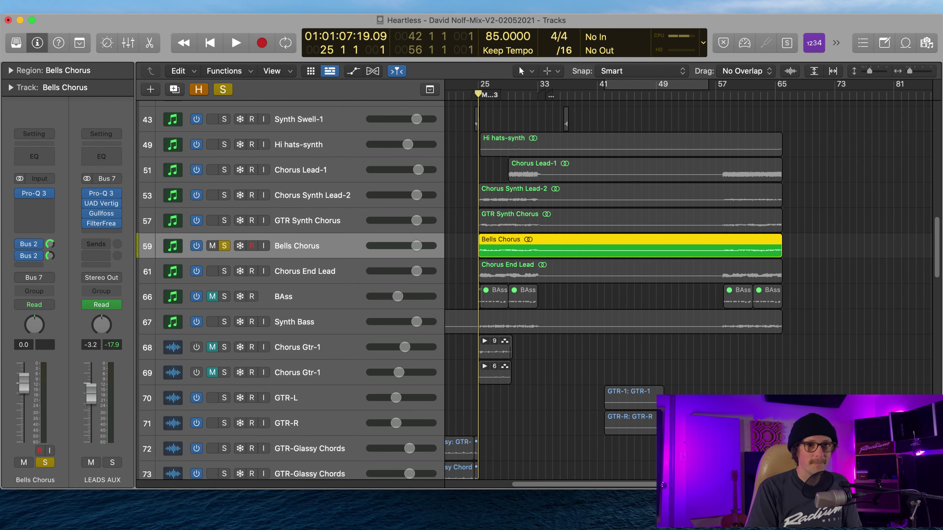
key(space)
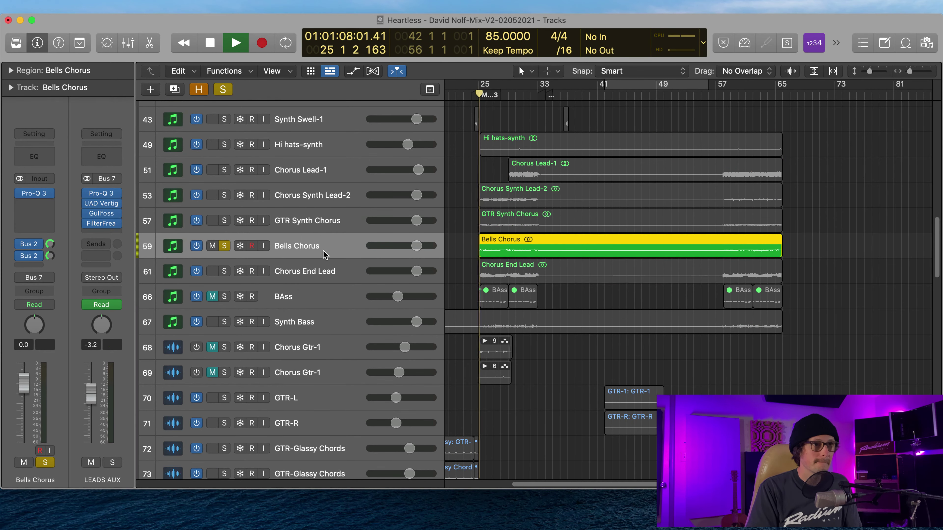
click(224, 220)
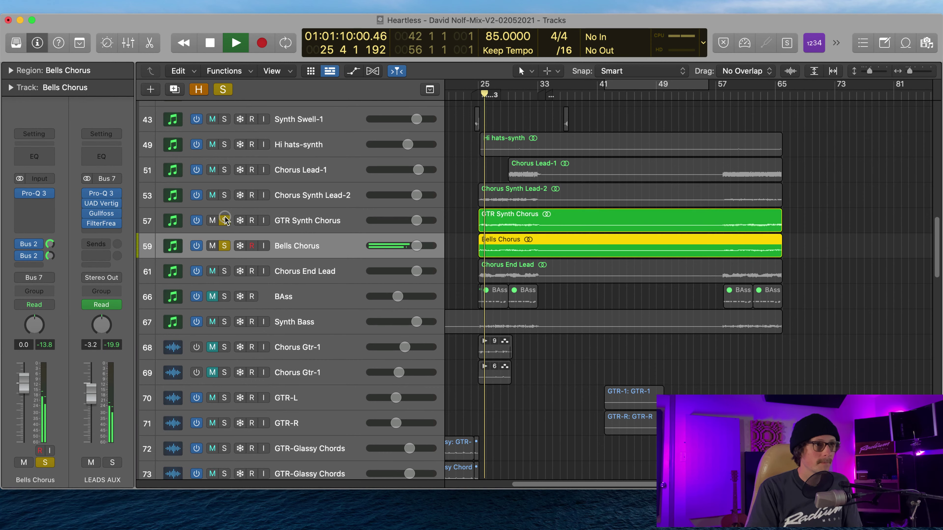
click(224, 195)
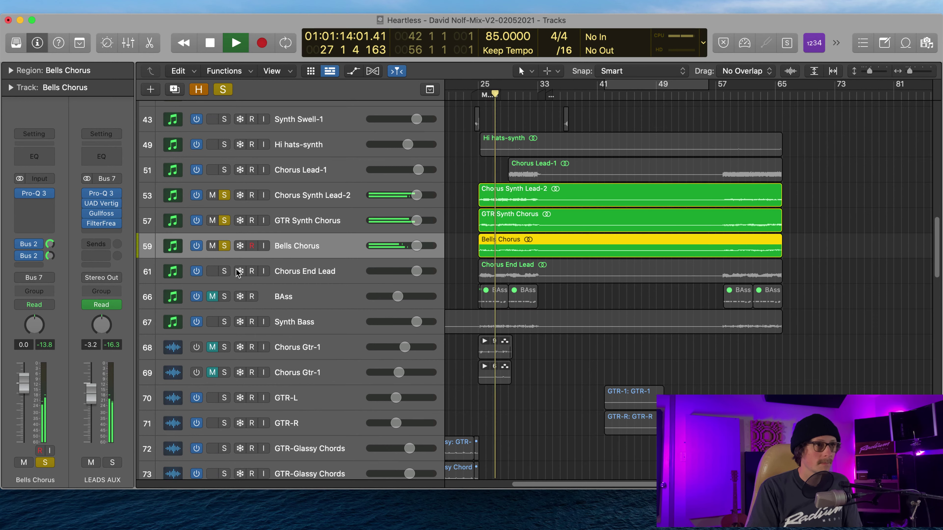
click(223, 272)
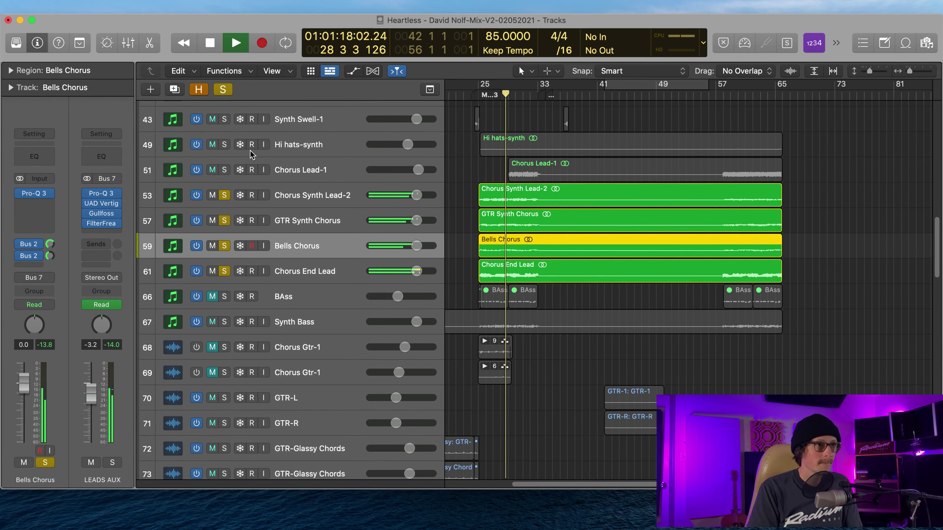
click(225, 170)
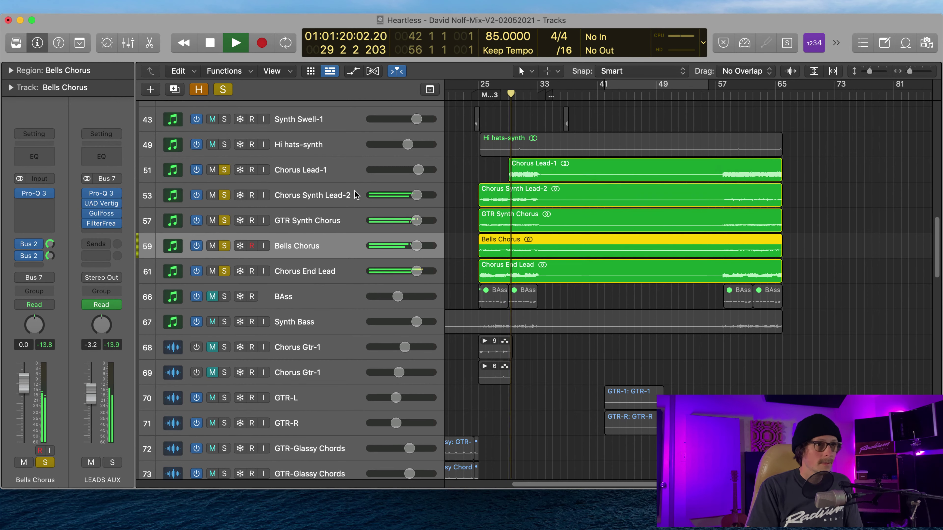
click(226, 145)
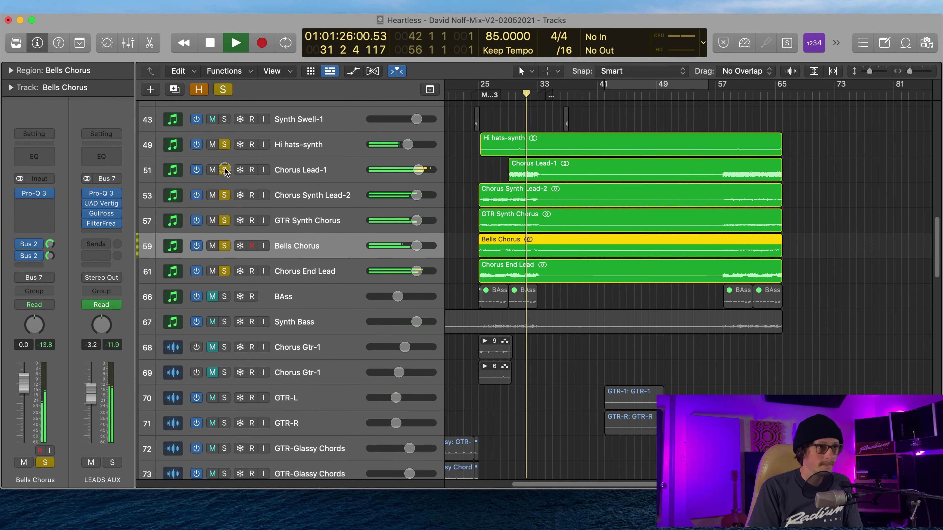
Leave only Hi hats-synth soloed, stop playback, and review the track's PS22 Spread plug-in before closing it
drag(224, 169, 225, 271)
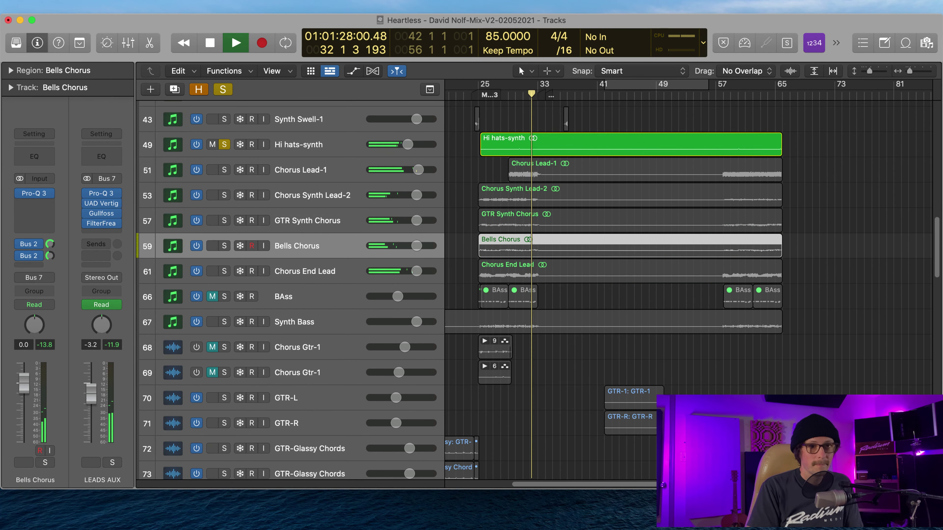
key(space)
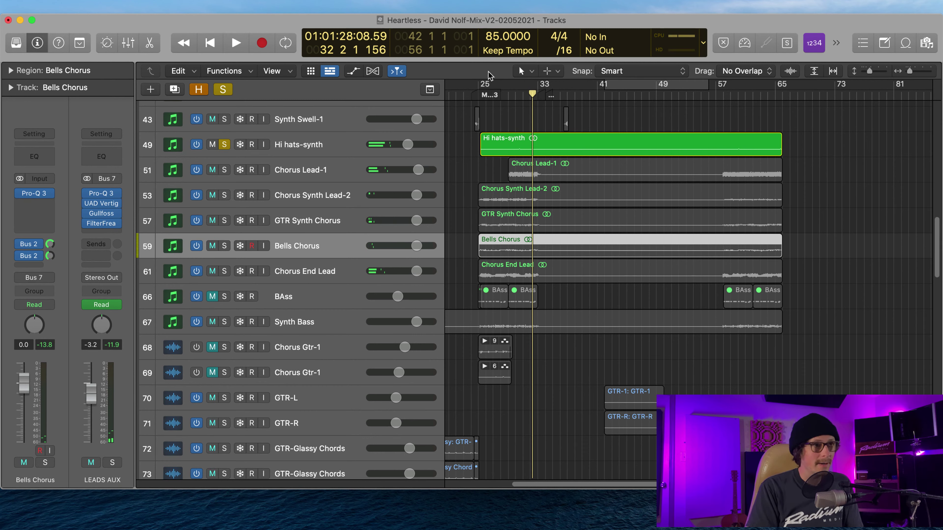
click(325, 149)
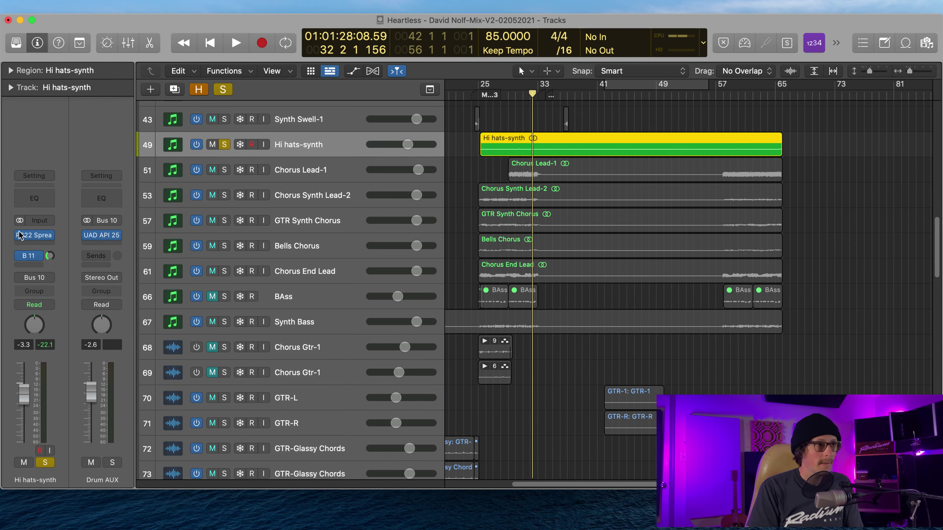
click(35, 236)
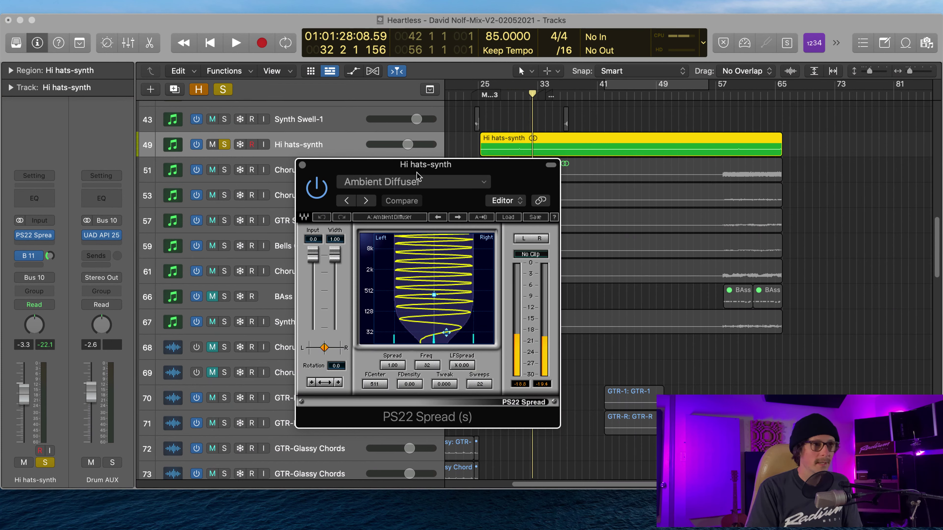
click(303, 165)
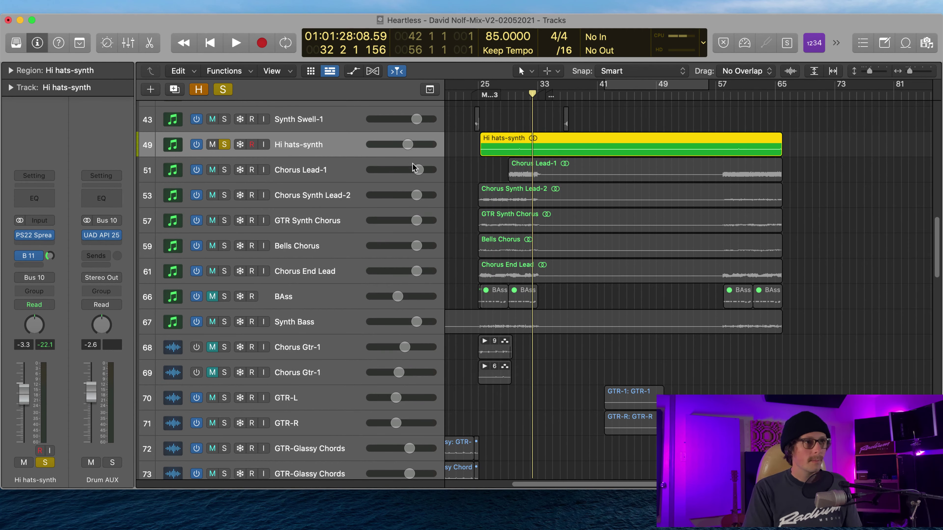
Play Hi hats-synth soloed from bar 25, unsolo it to hear it in the full mix, stop playback, and switch away from Logic Pro
click(478, 95)
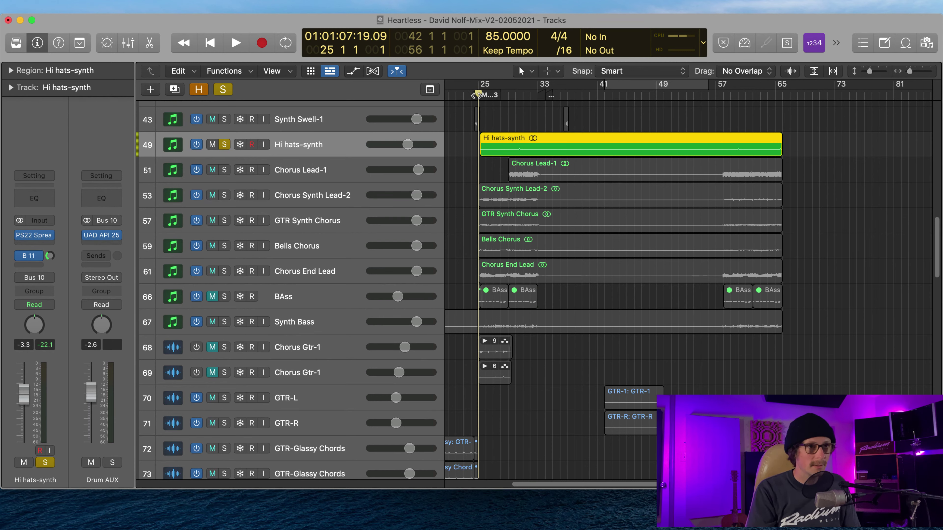
click(854, 316)
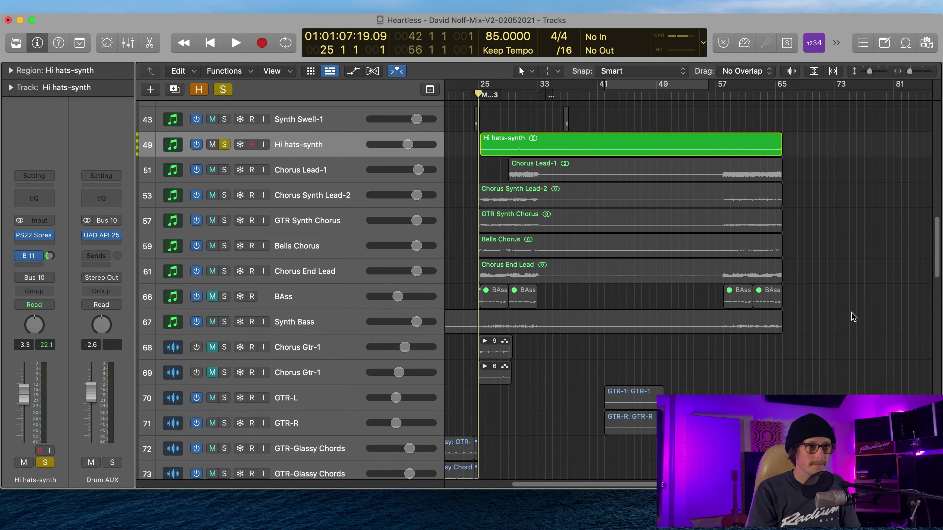
key(space)
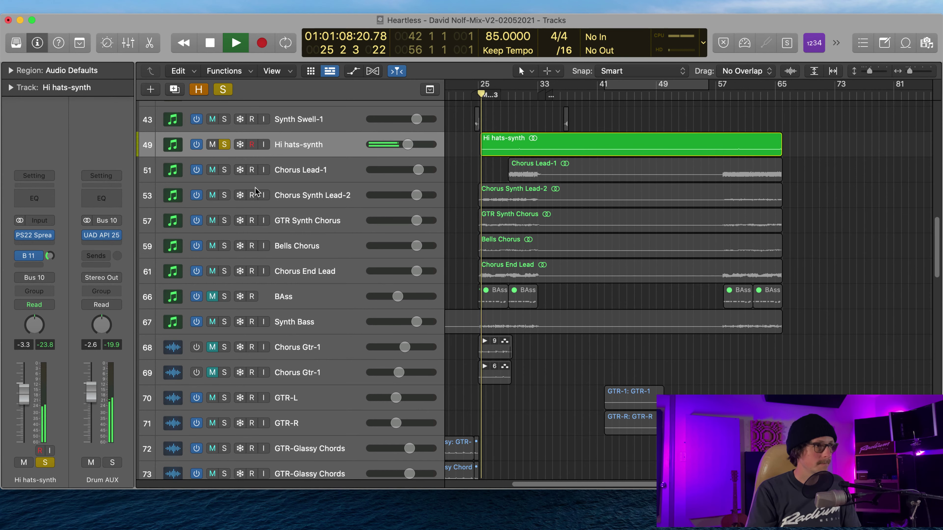
click(224, 145)
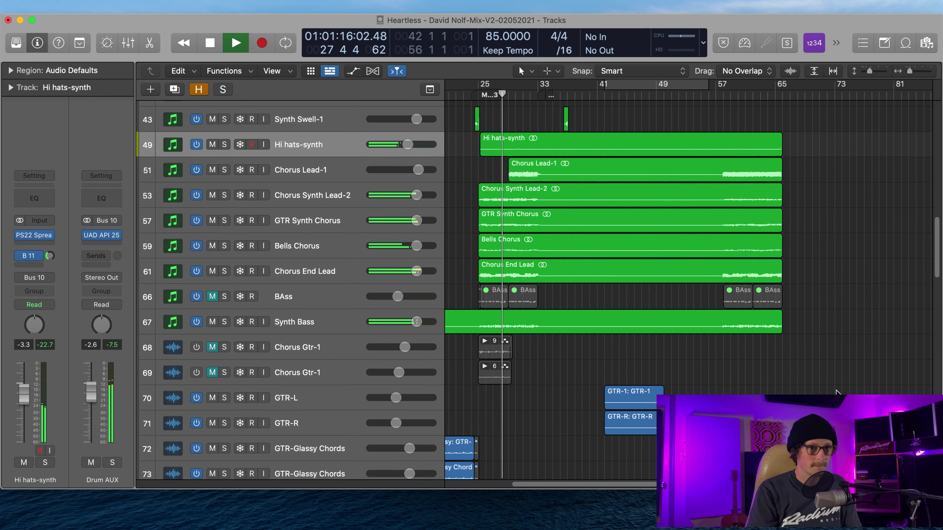
key(space)
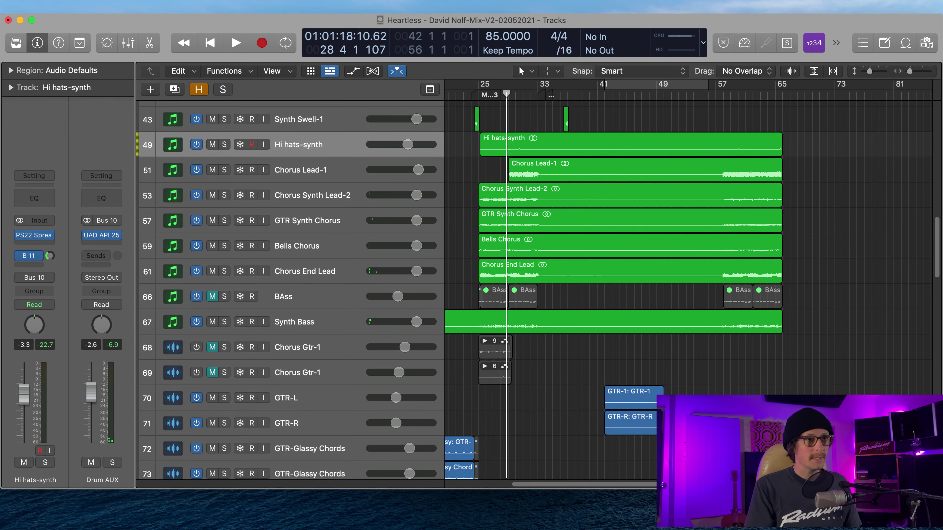
key(super+Tab)
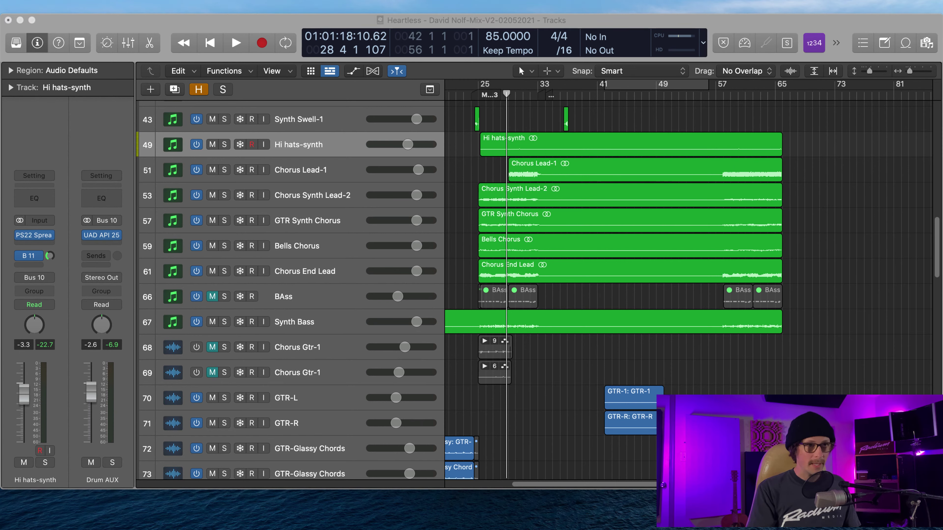